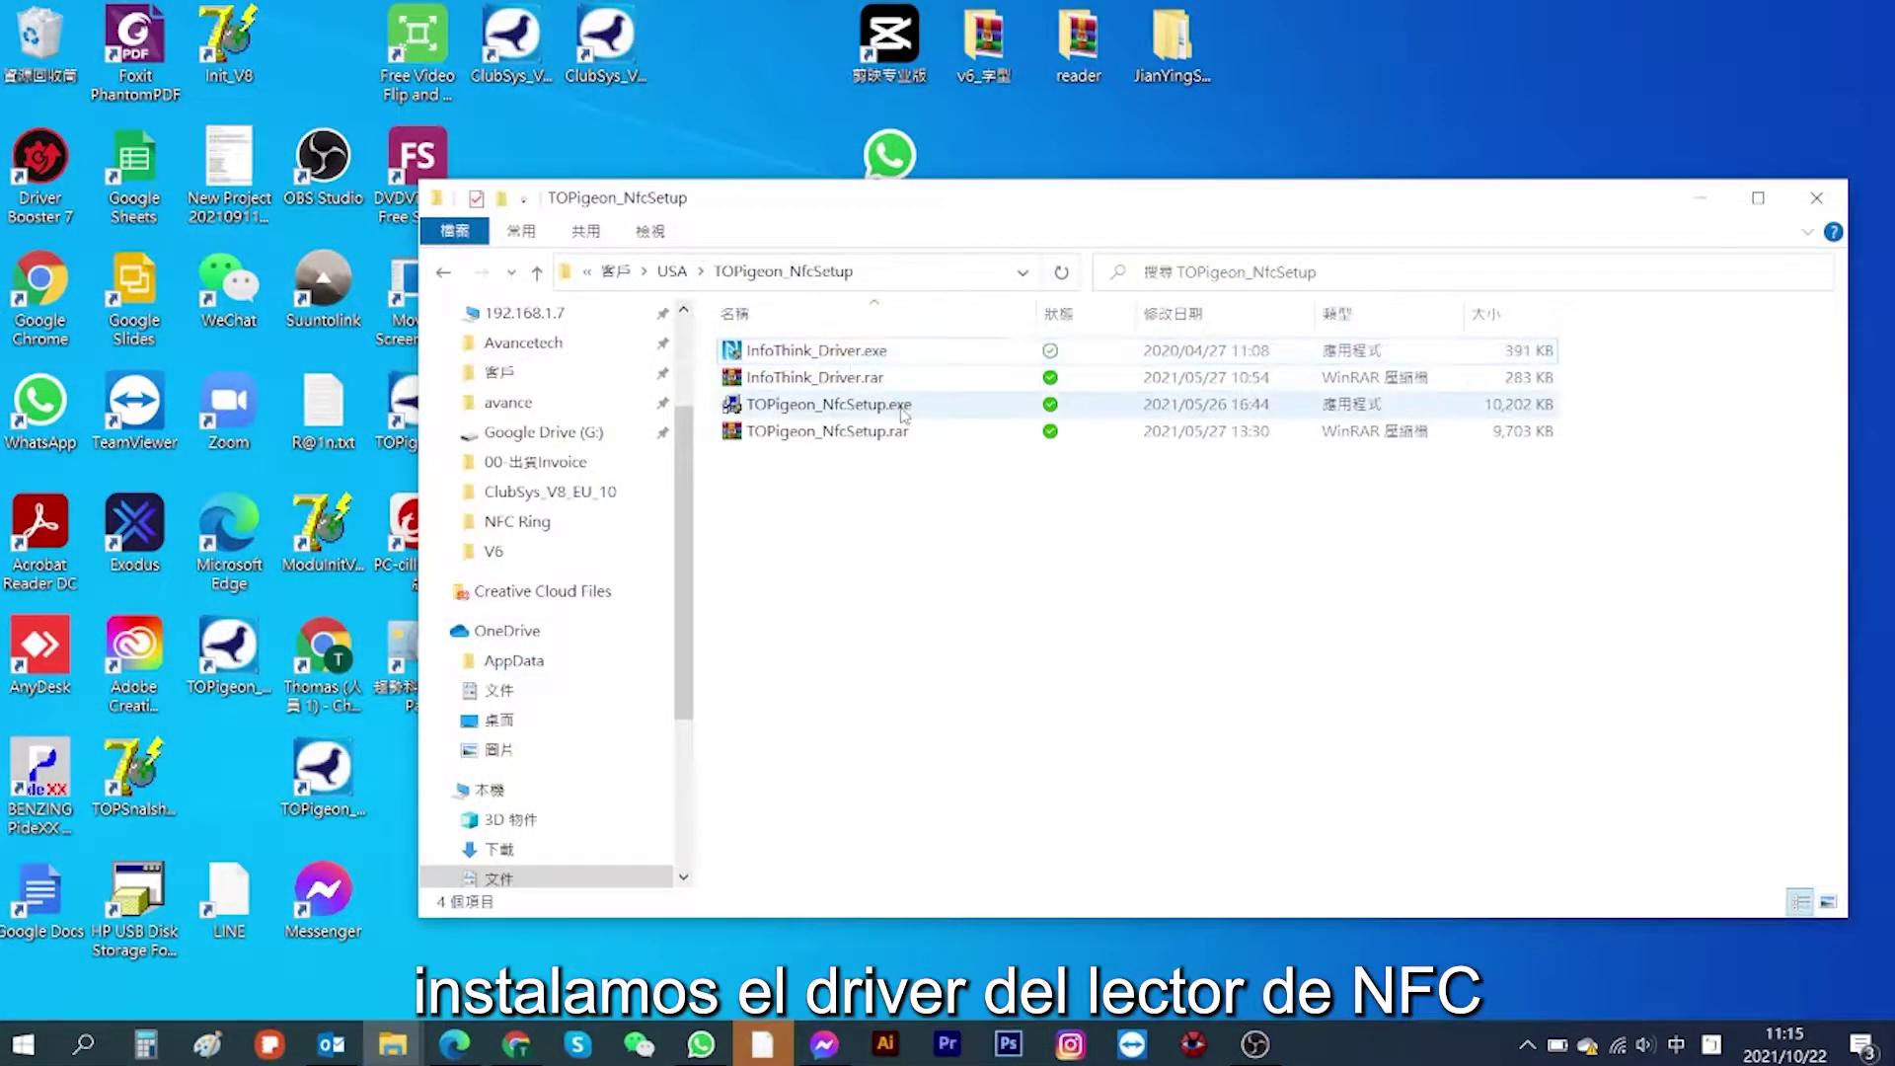
Step: Install InfoThink_Driver.exe, confirm the reconnect-reader warning, and select TOPigeon_NfcSetup.exe
double_click(854, 355)
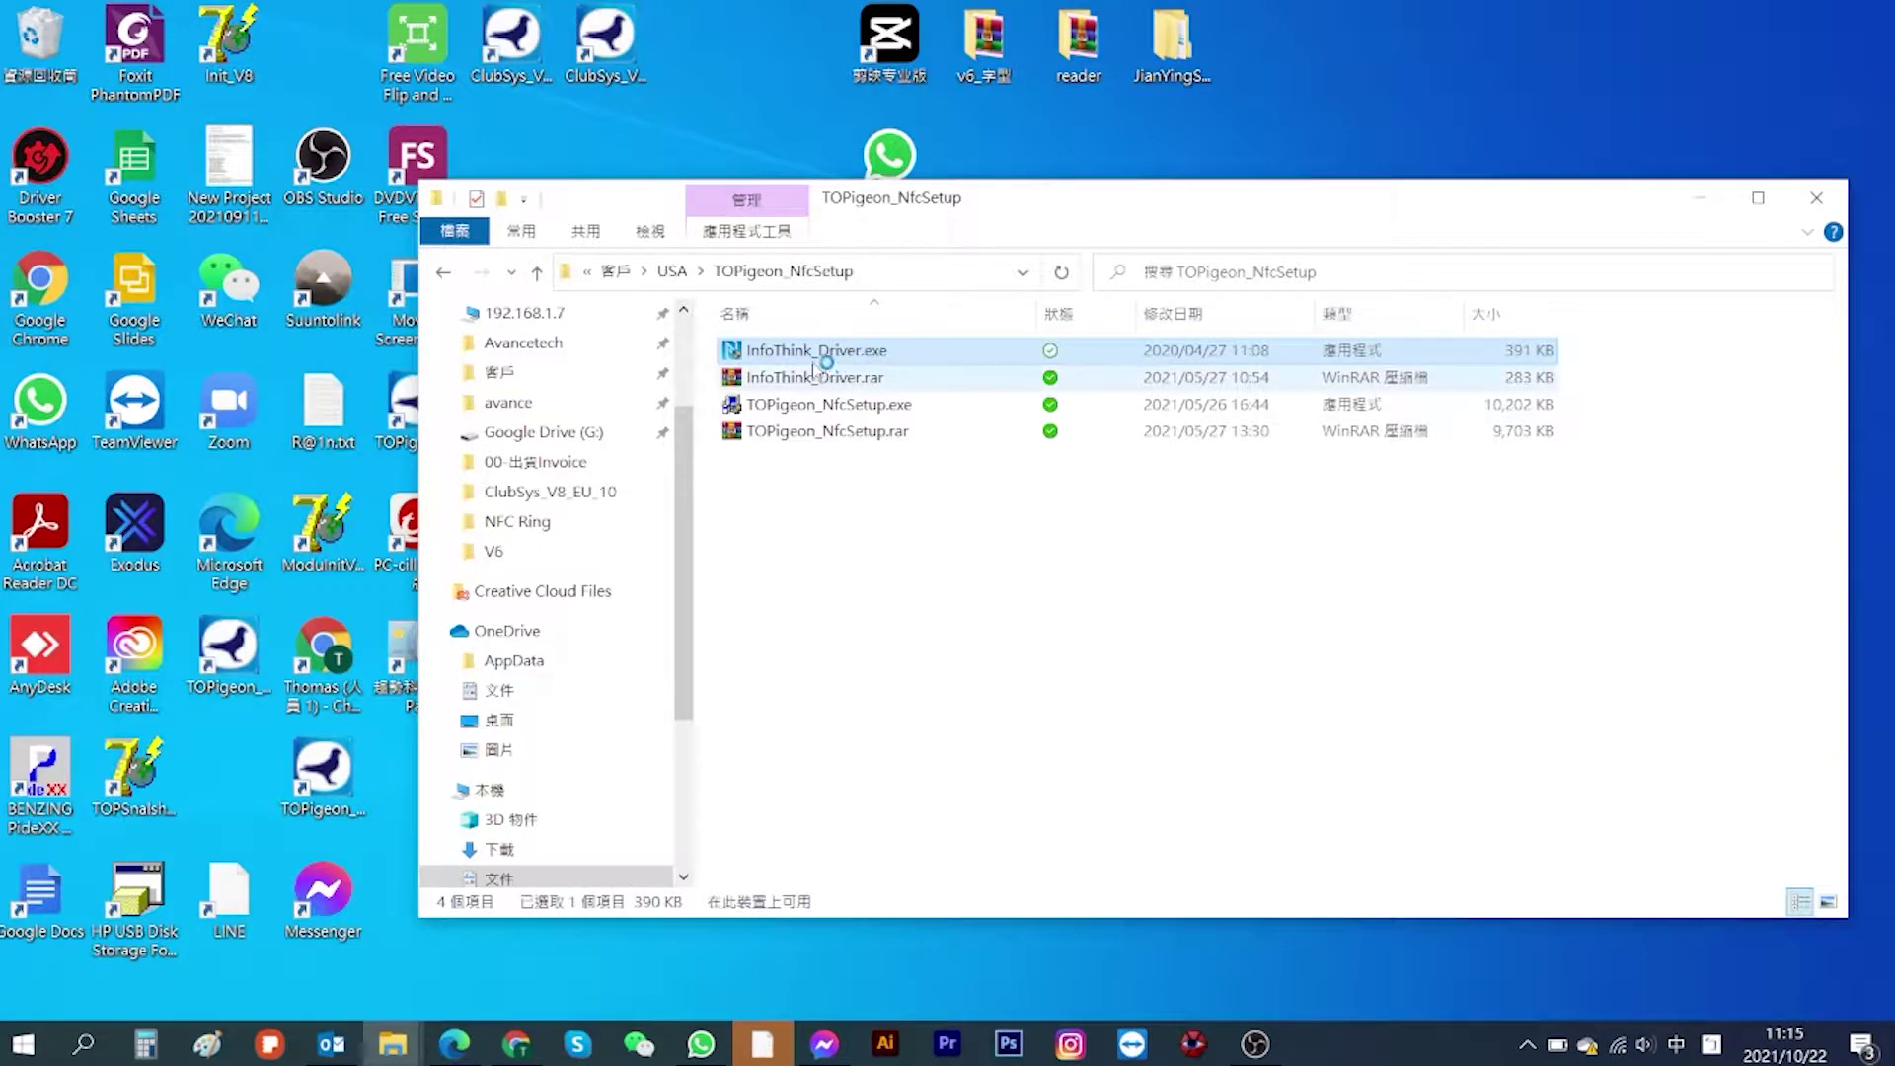
left_click(1091, 701)
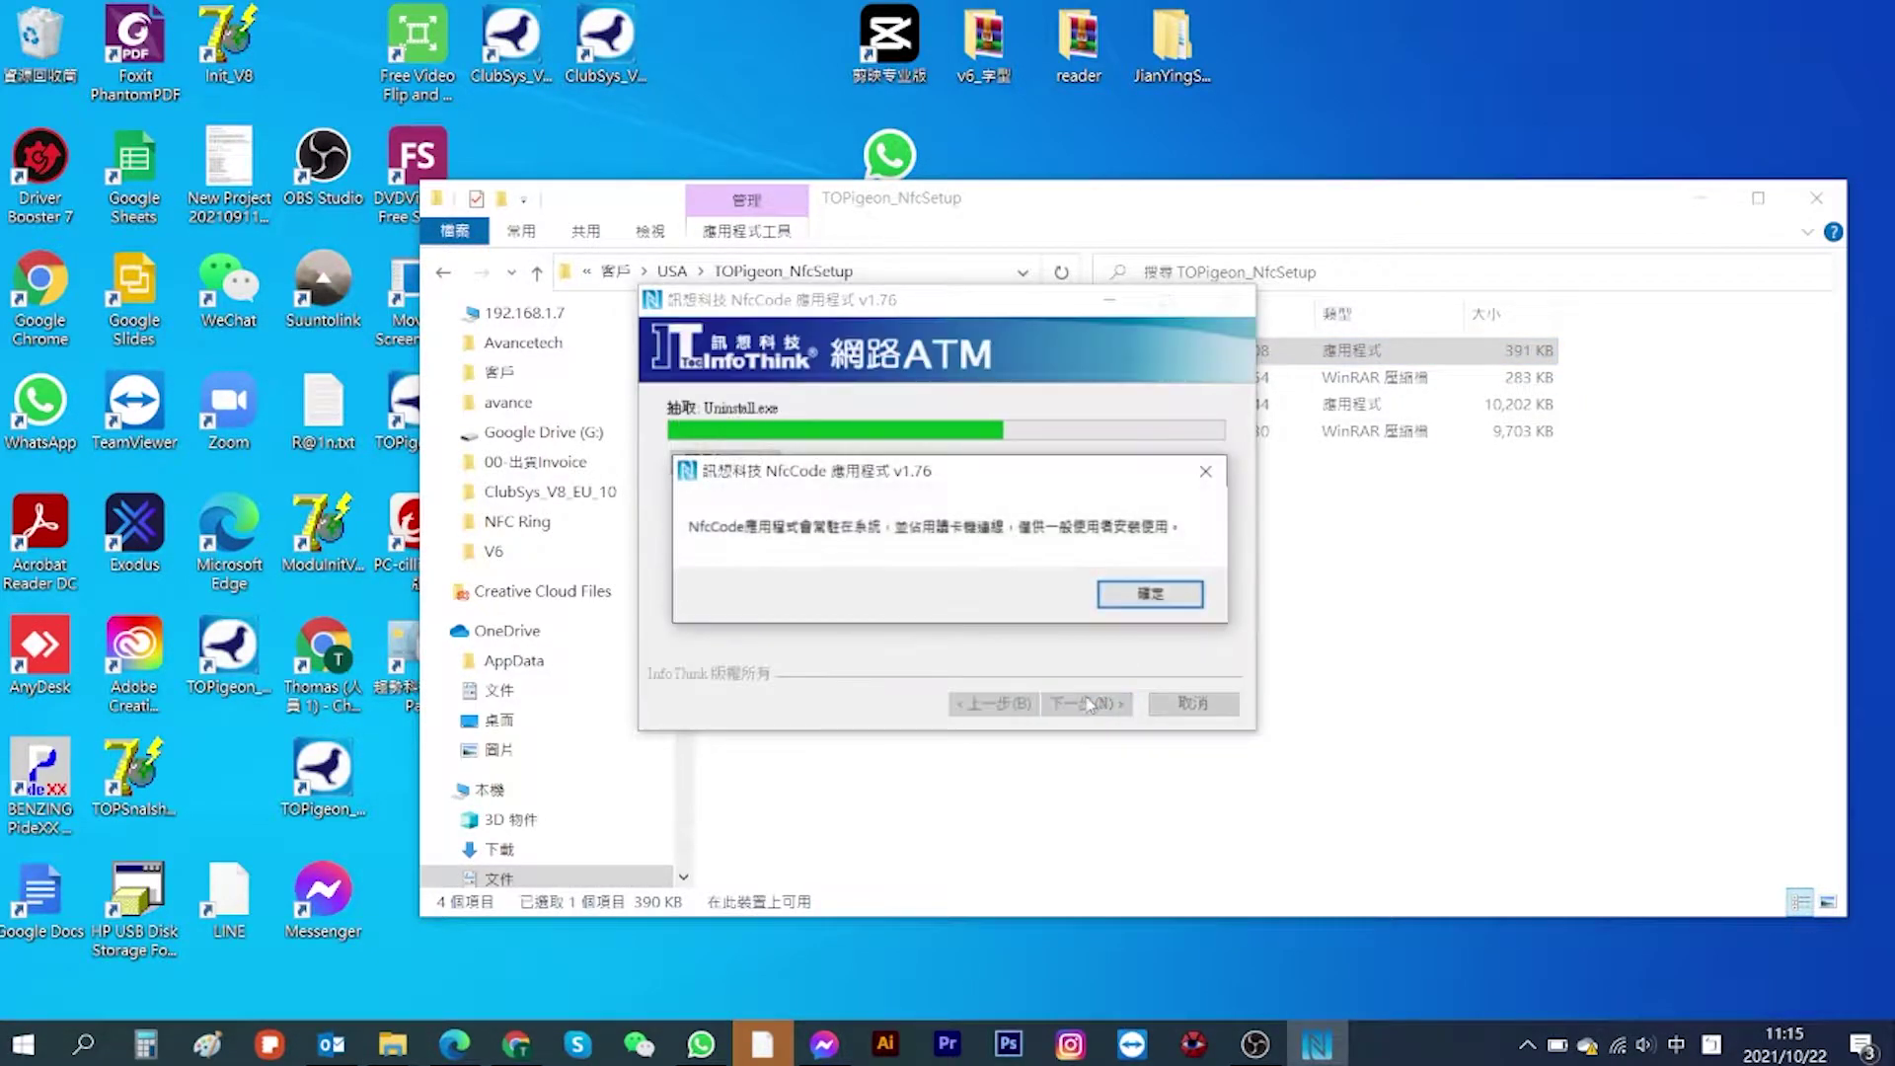
left_click(1154, 596)
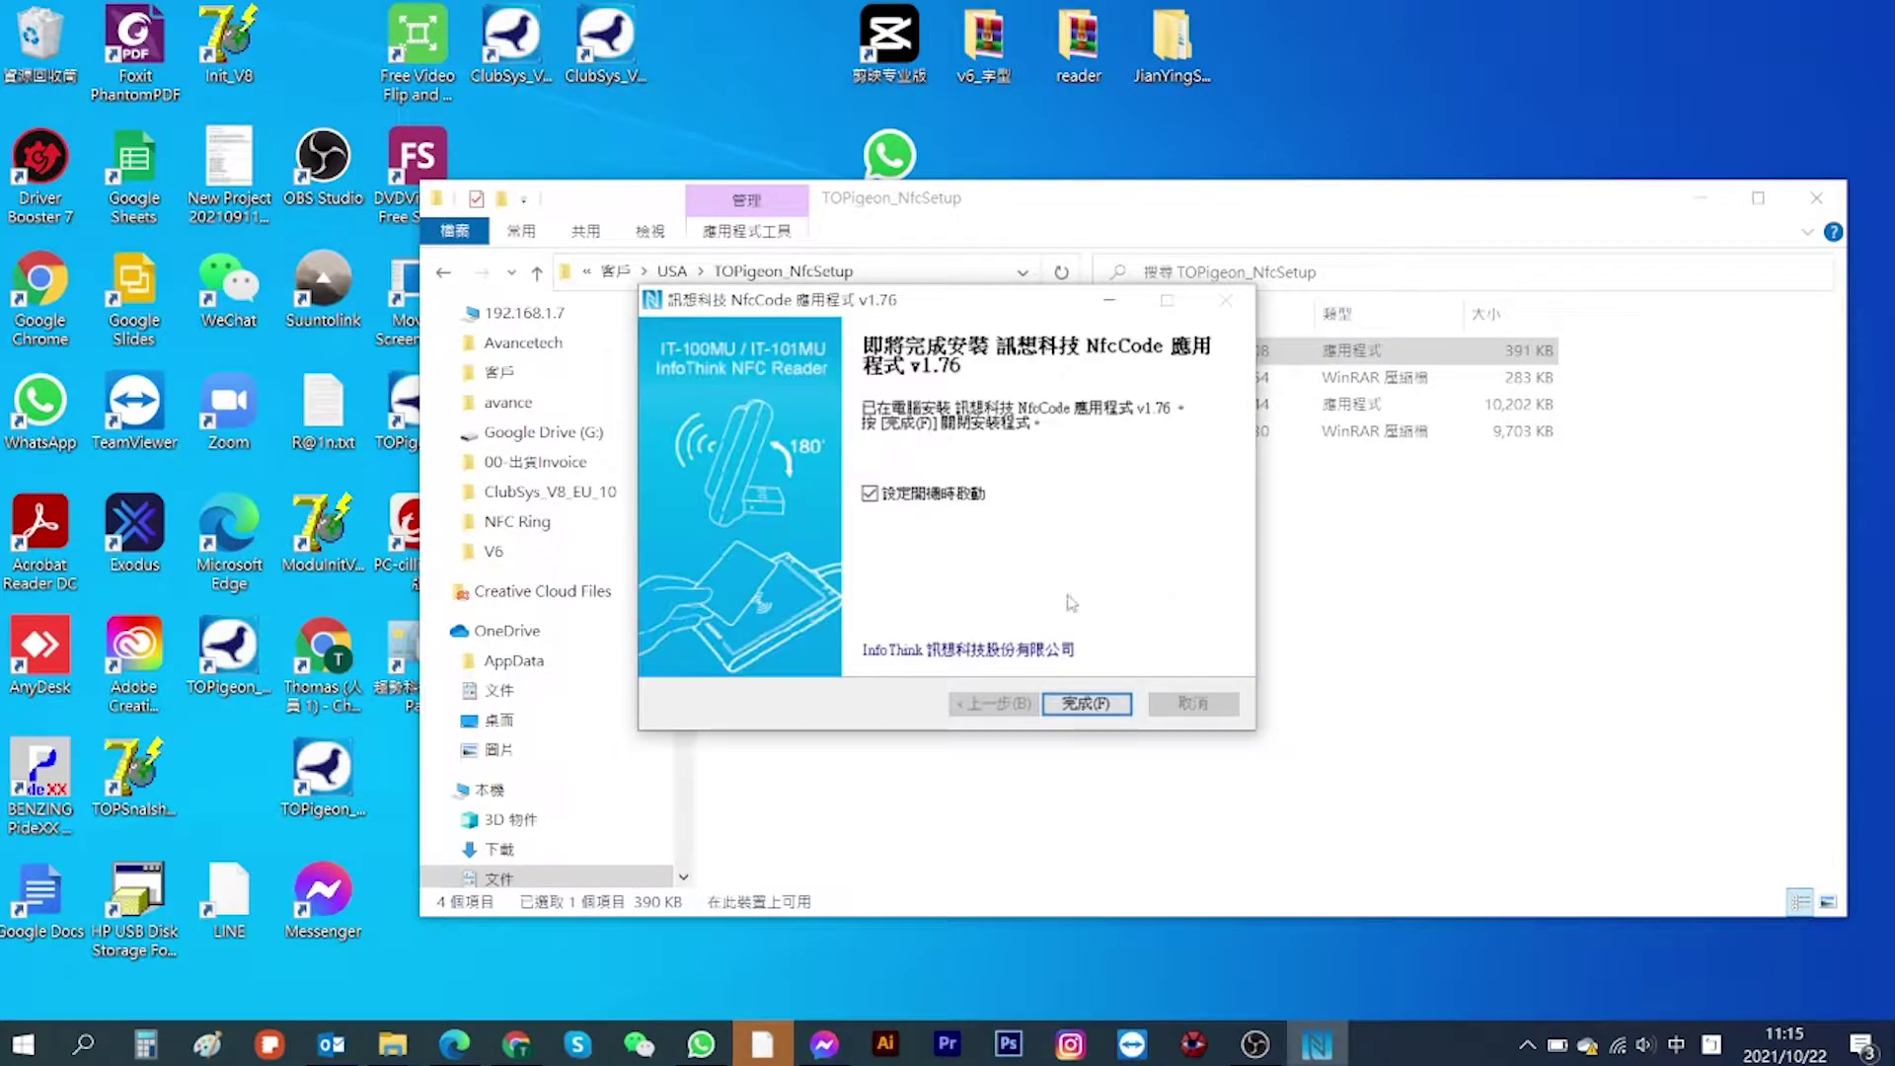
left_click(1087, 706)
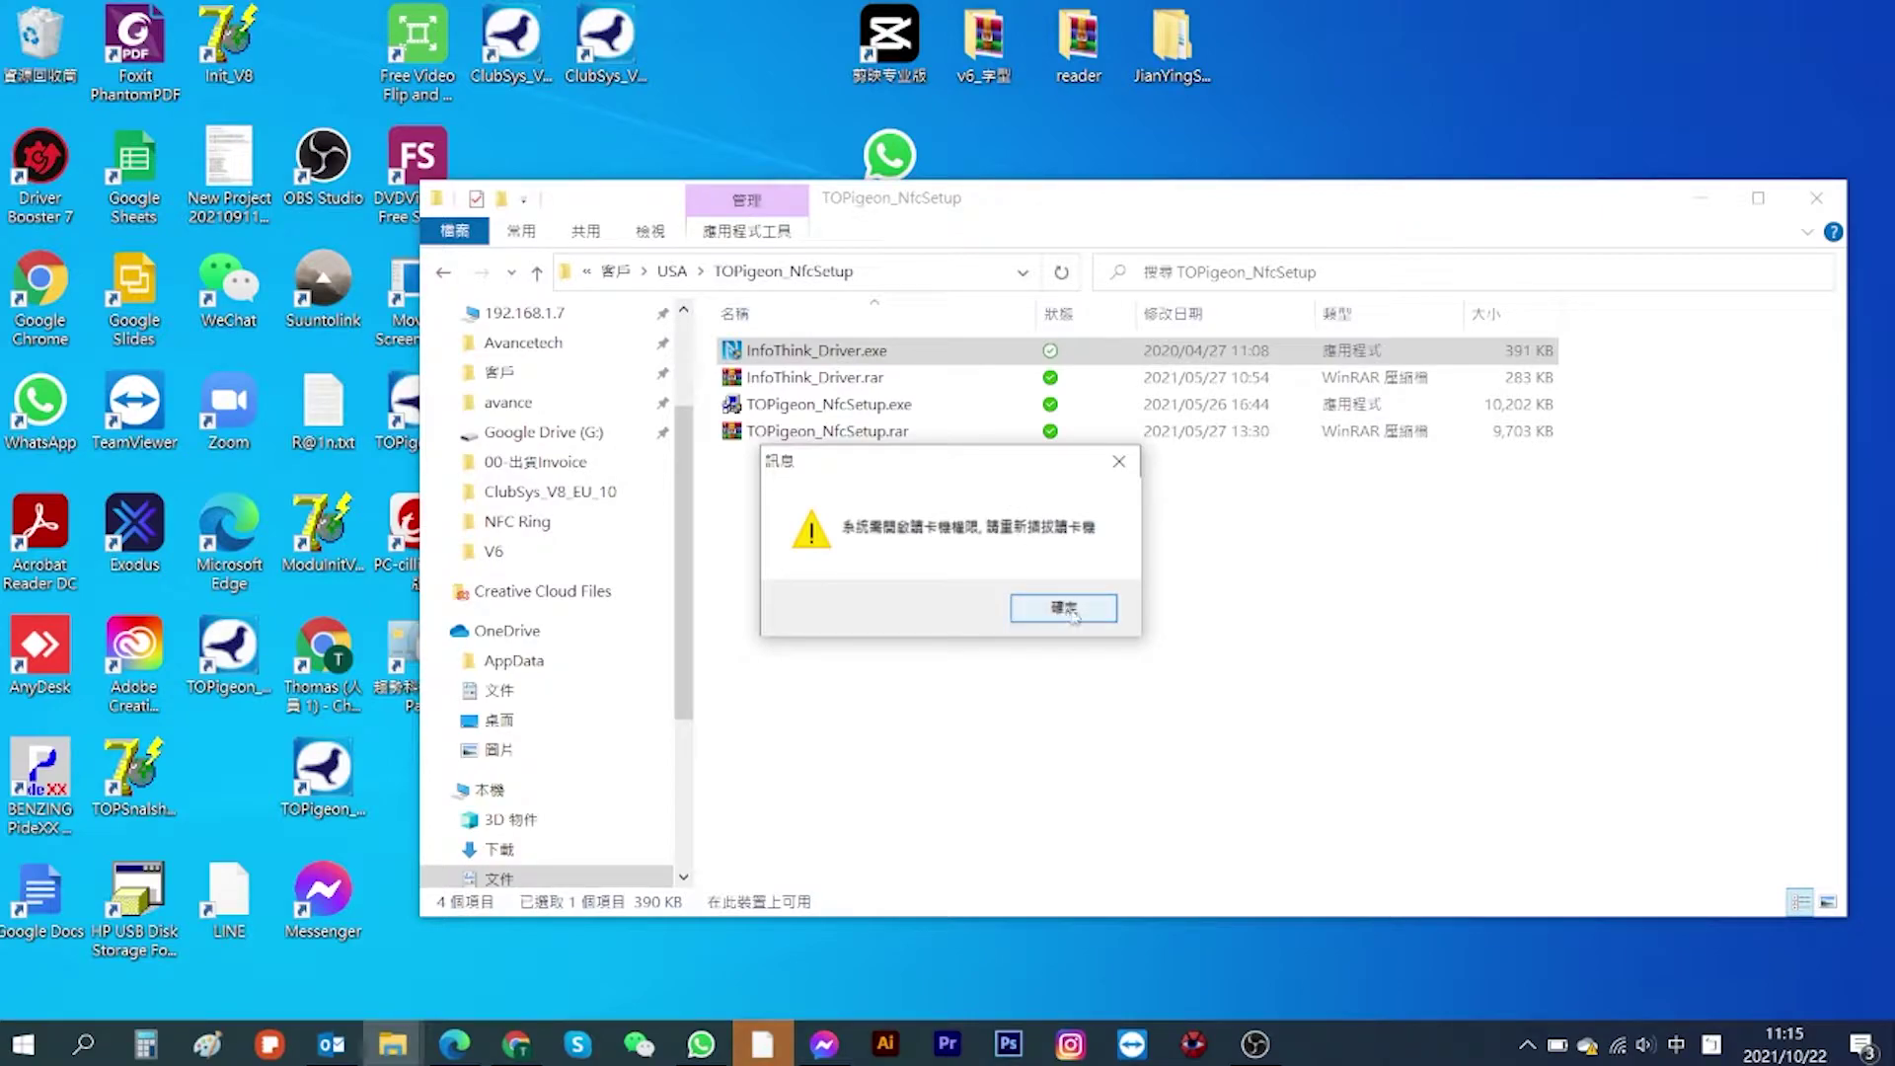
left_click(1067, 610)
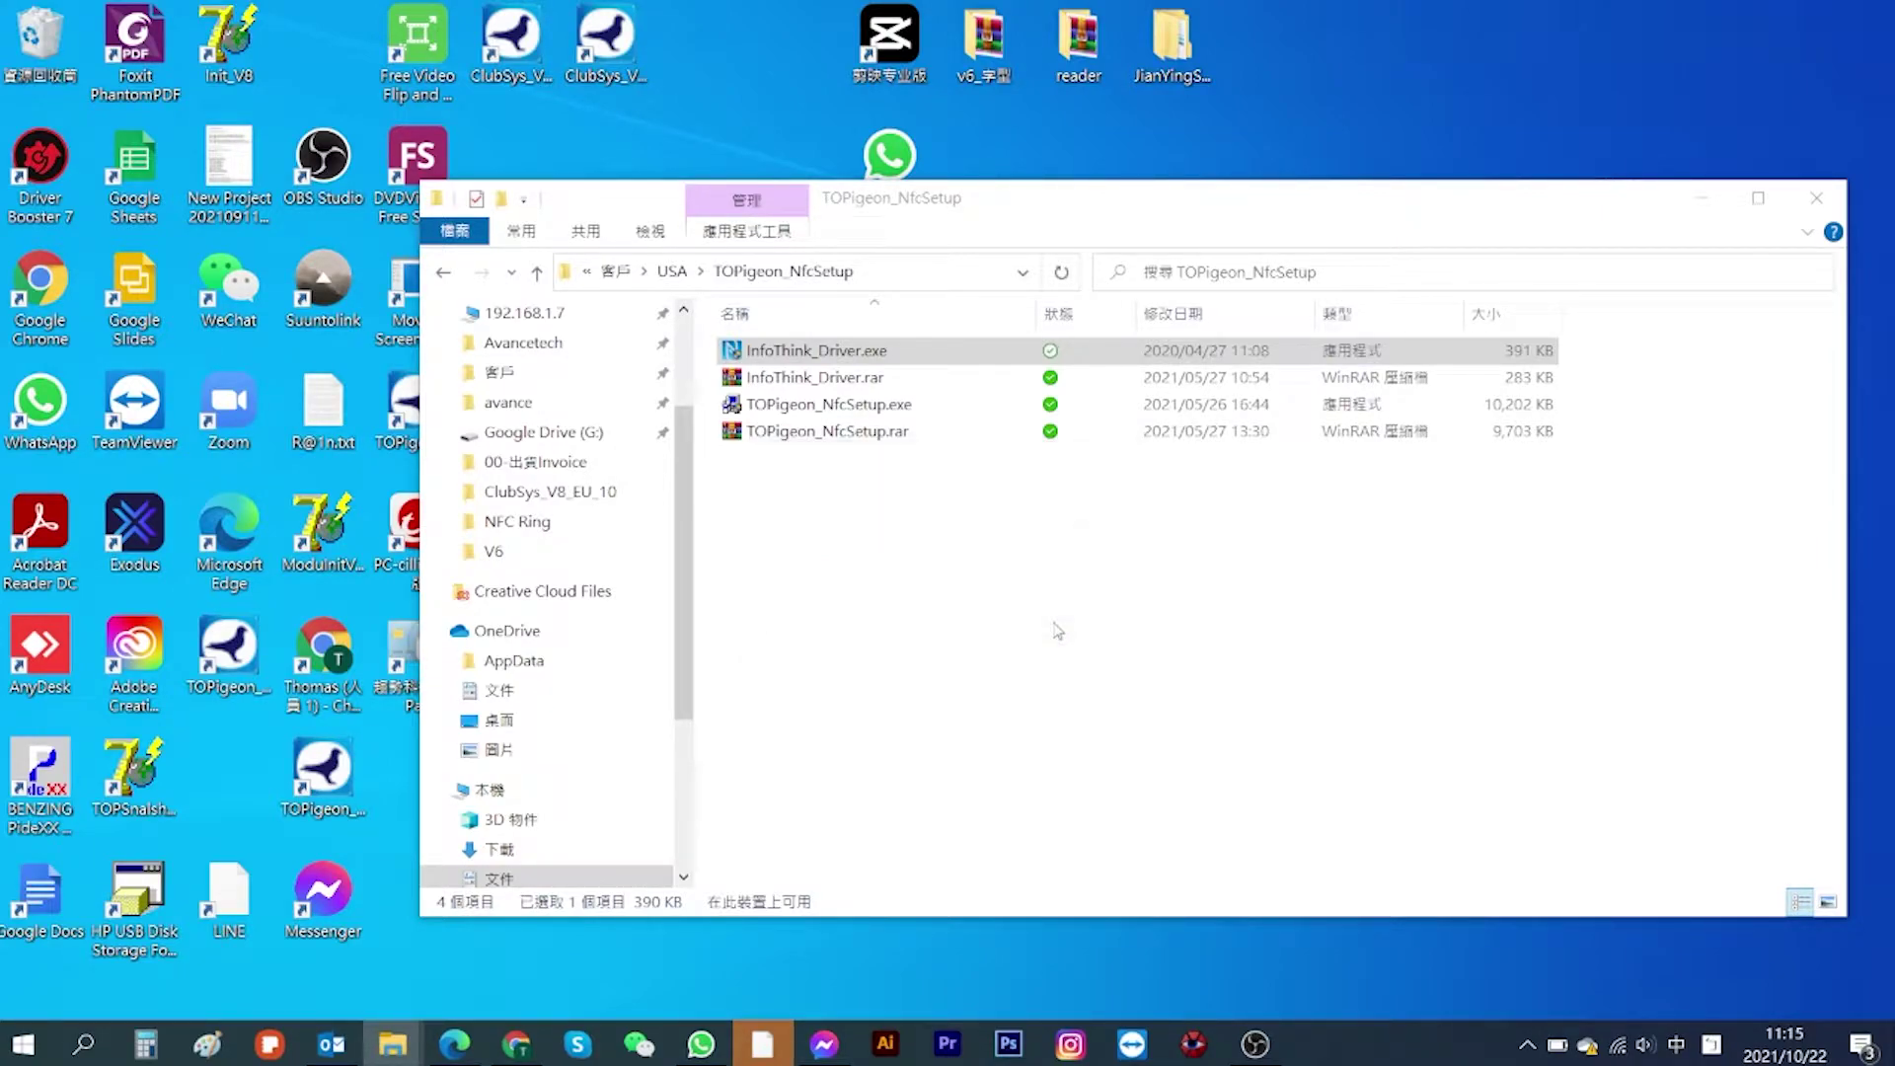
left_click(1502, 619)
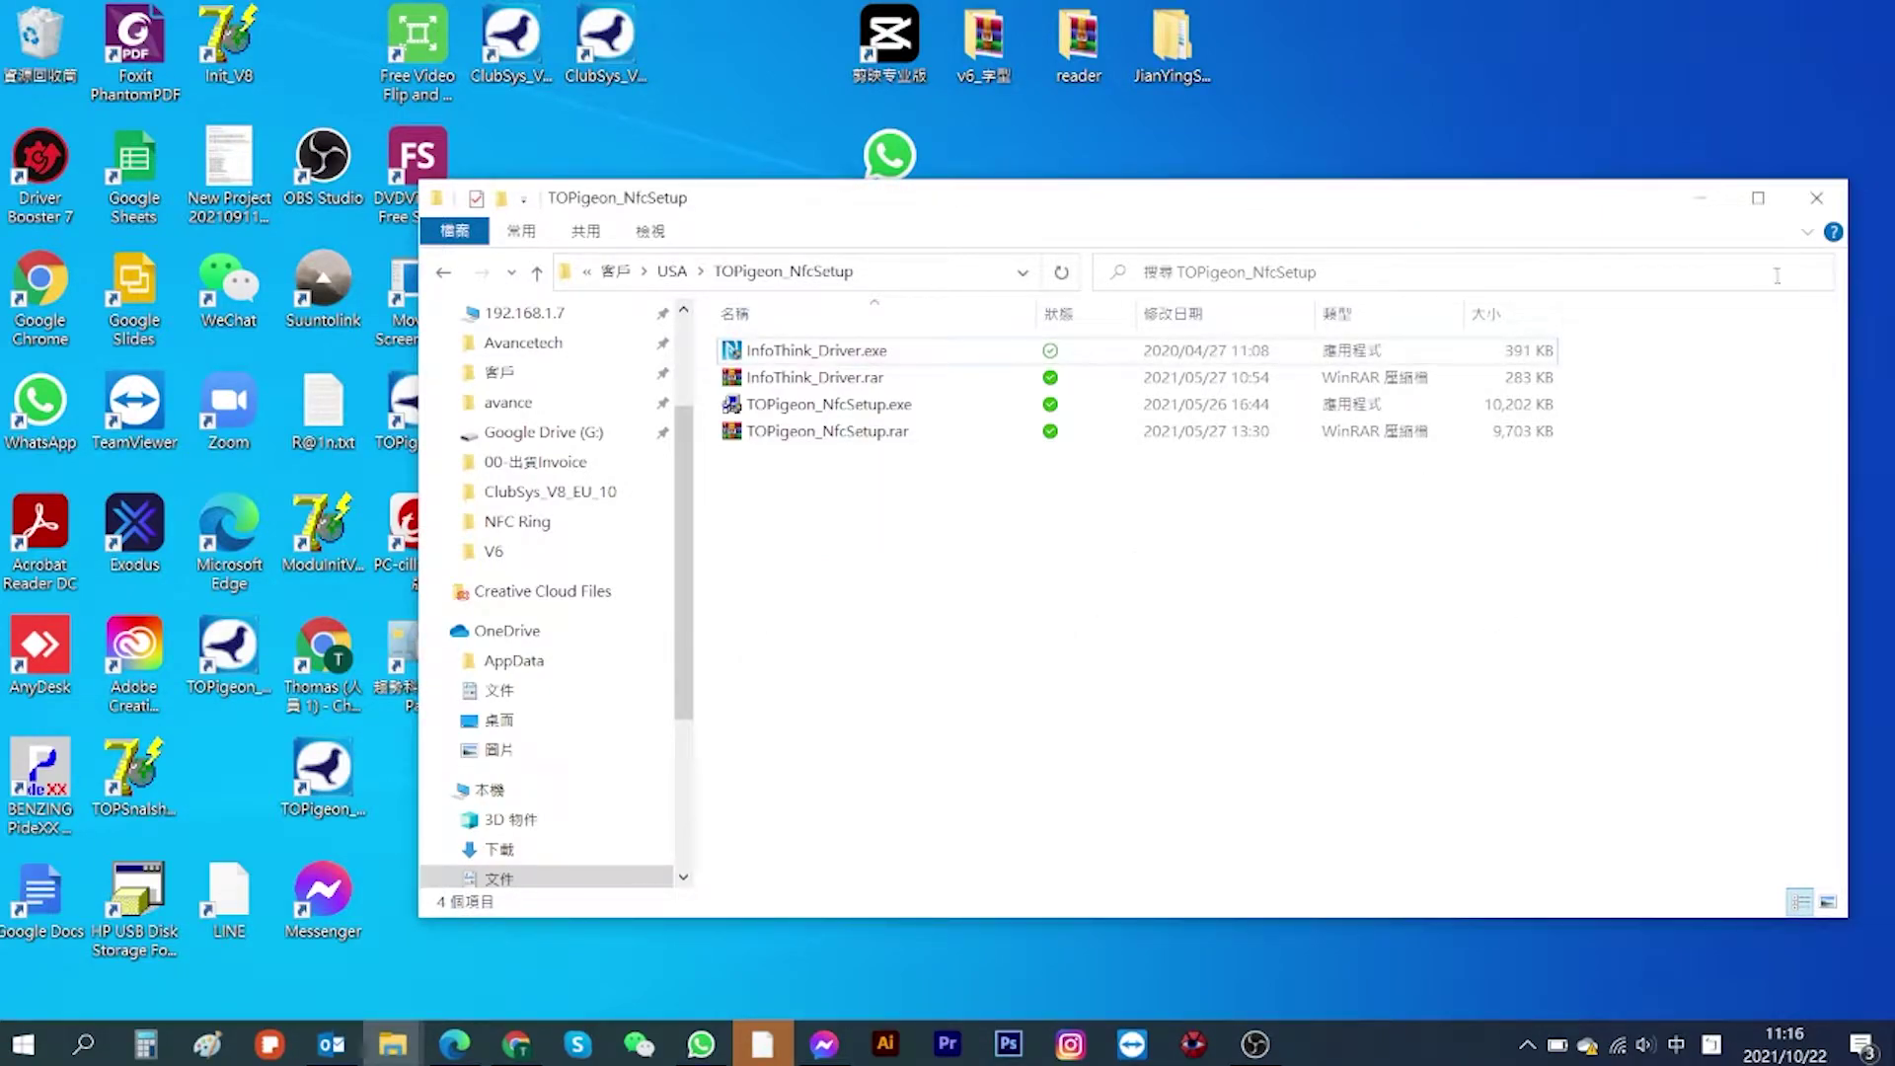
left_click(856, 417)
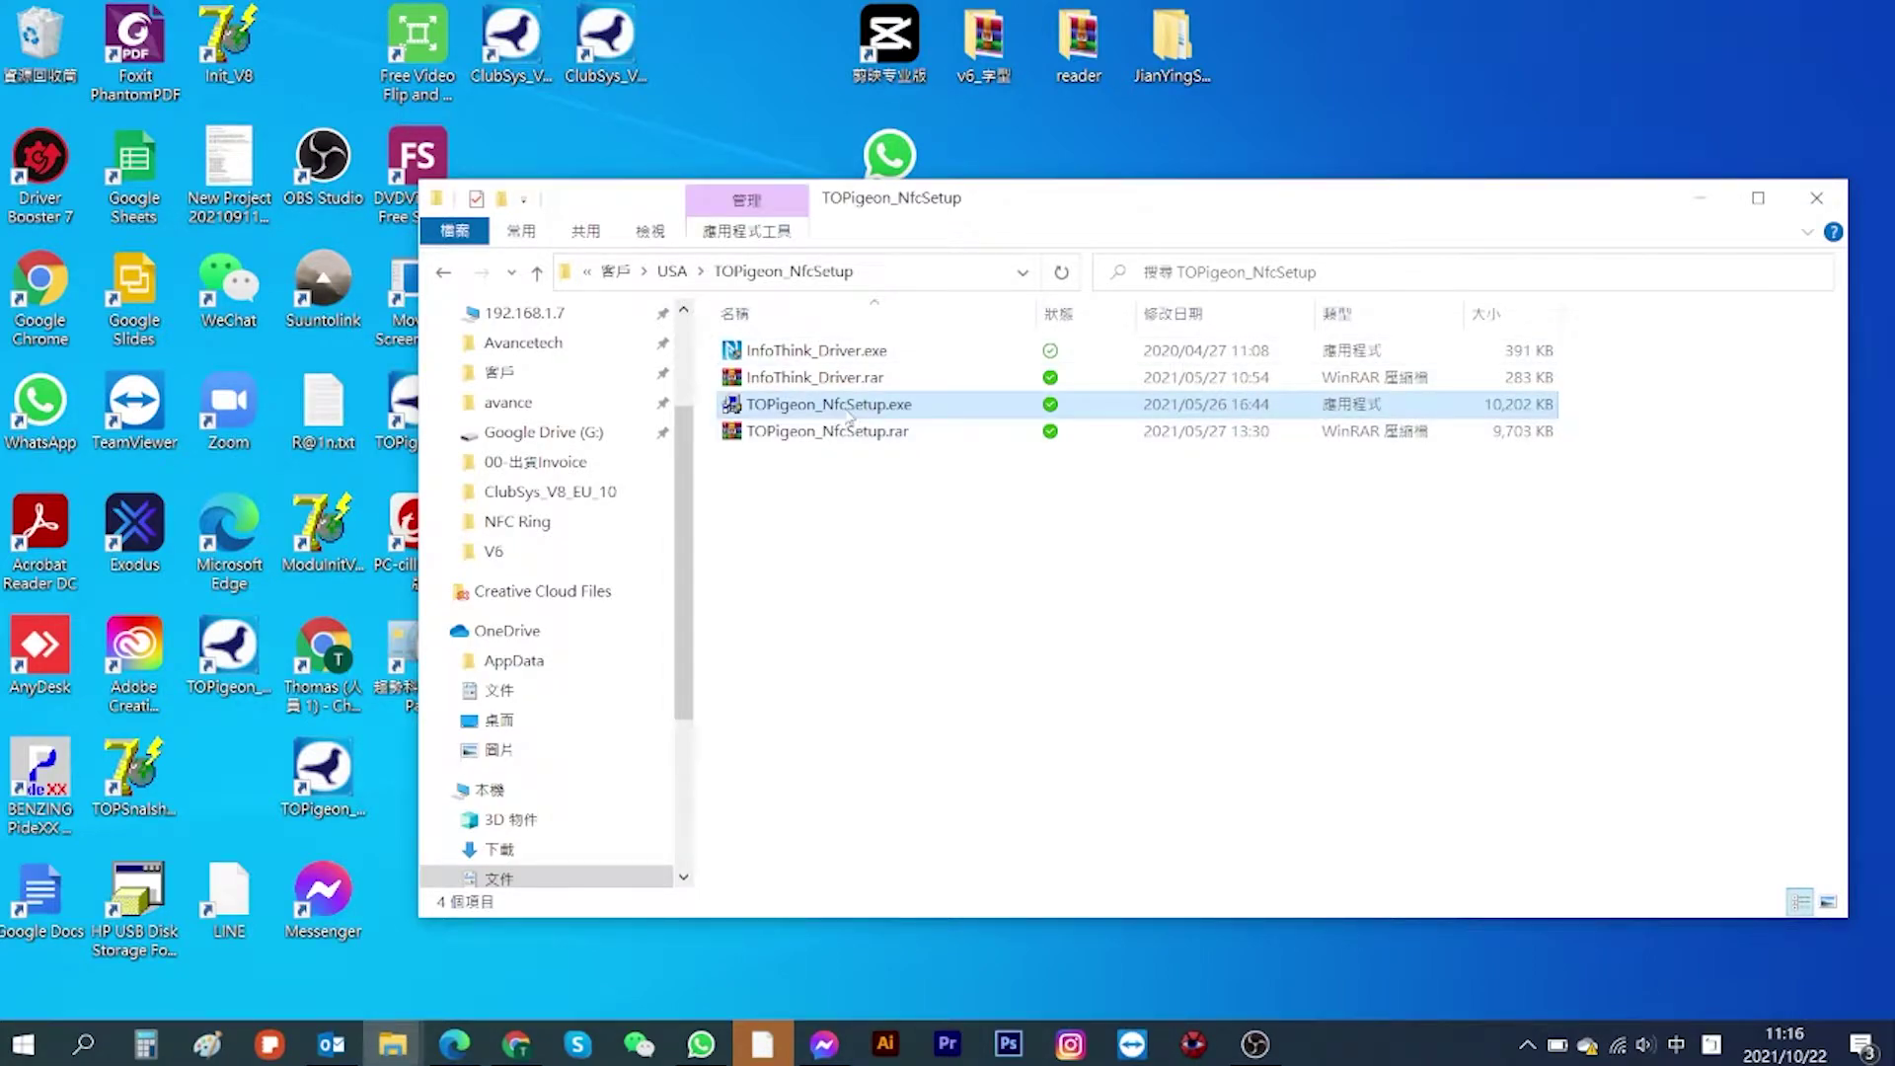
Step: Run TOPigeon_NfcSetup.exe, accept the license, keep Typical setup, and finish installing
double_click(854, 415)
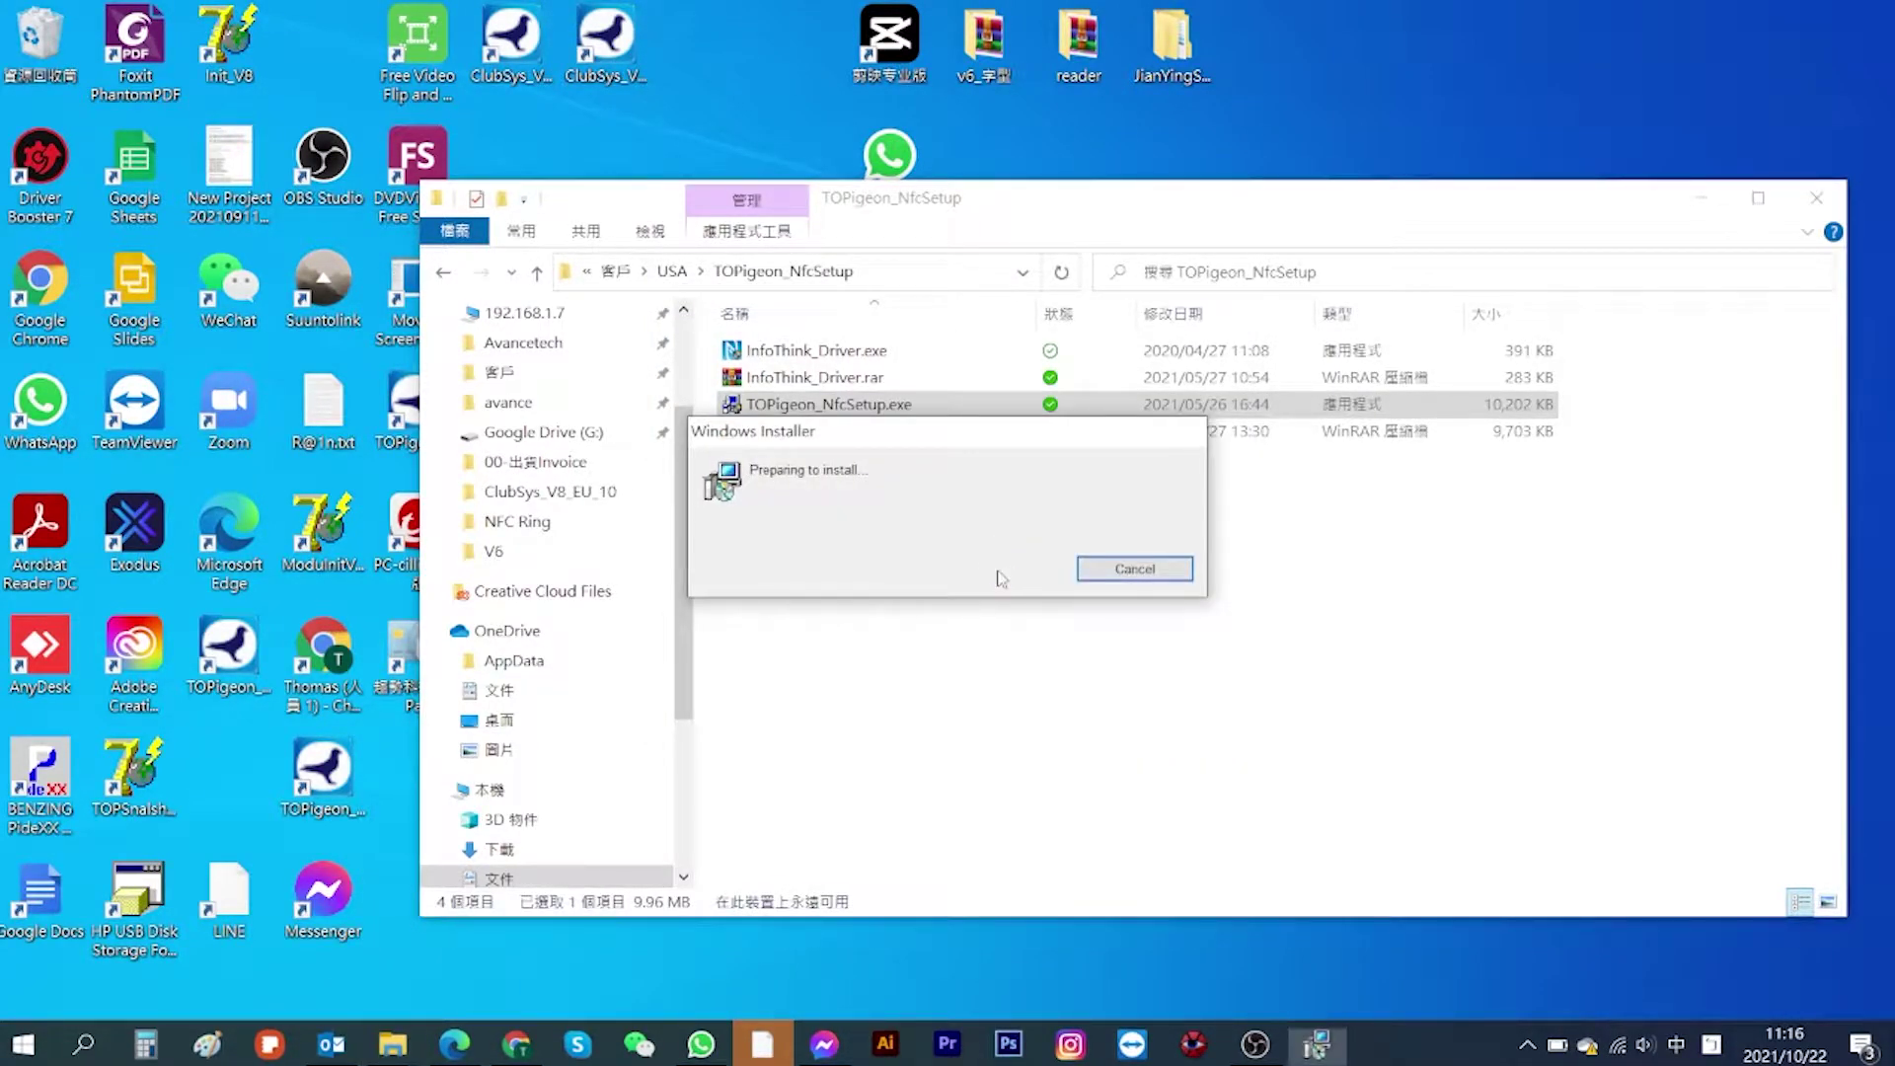
left_click(1072, 720)
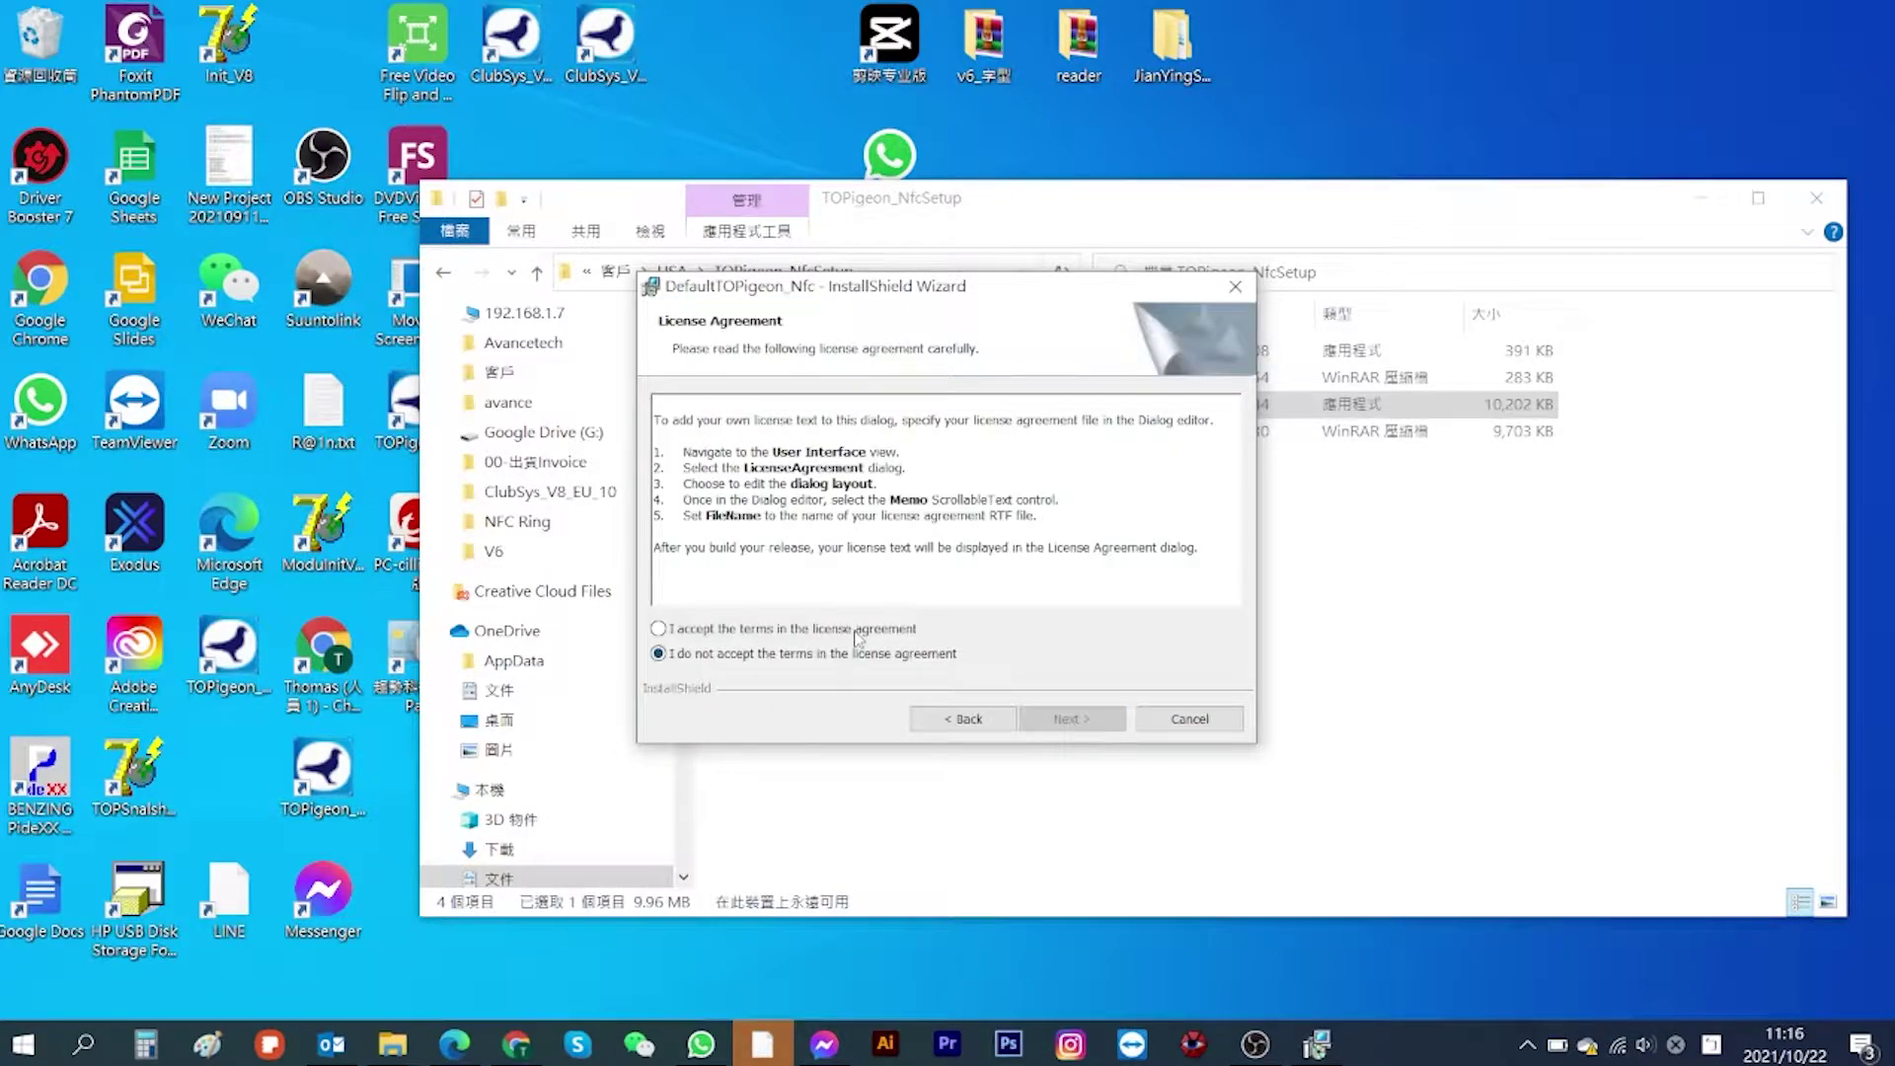
left_click(858, 631)
left_click(1066, 718)
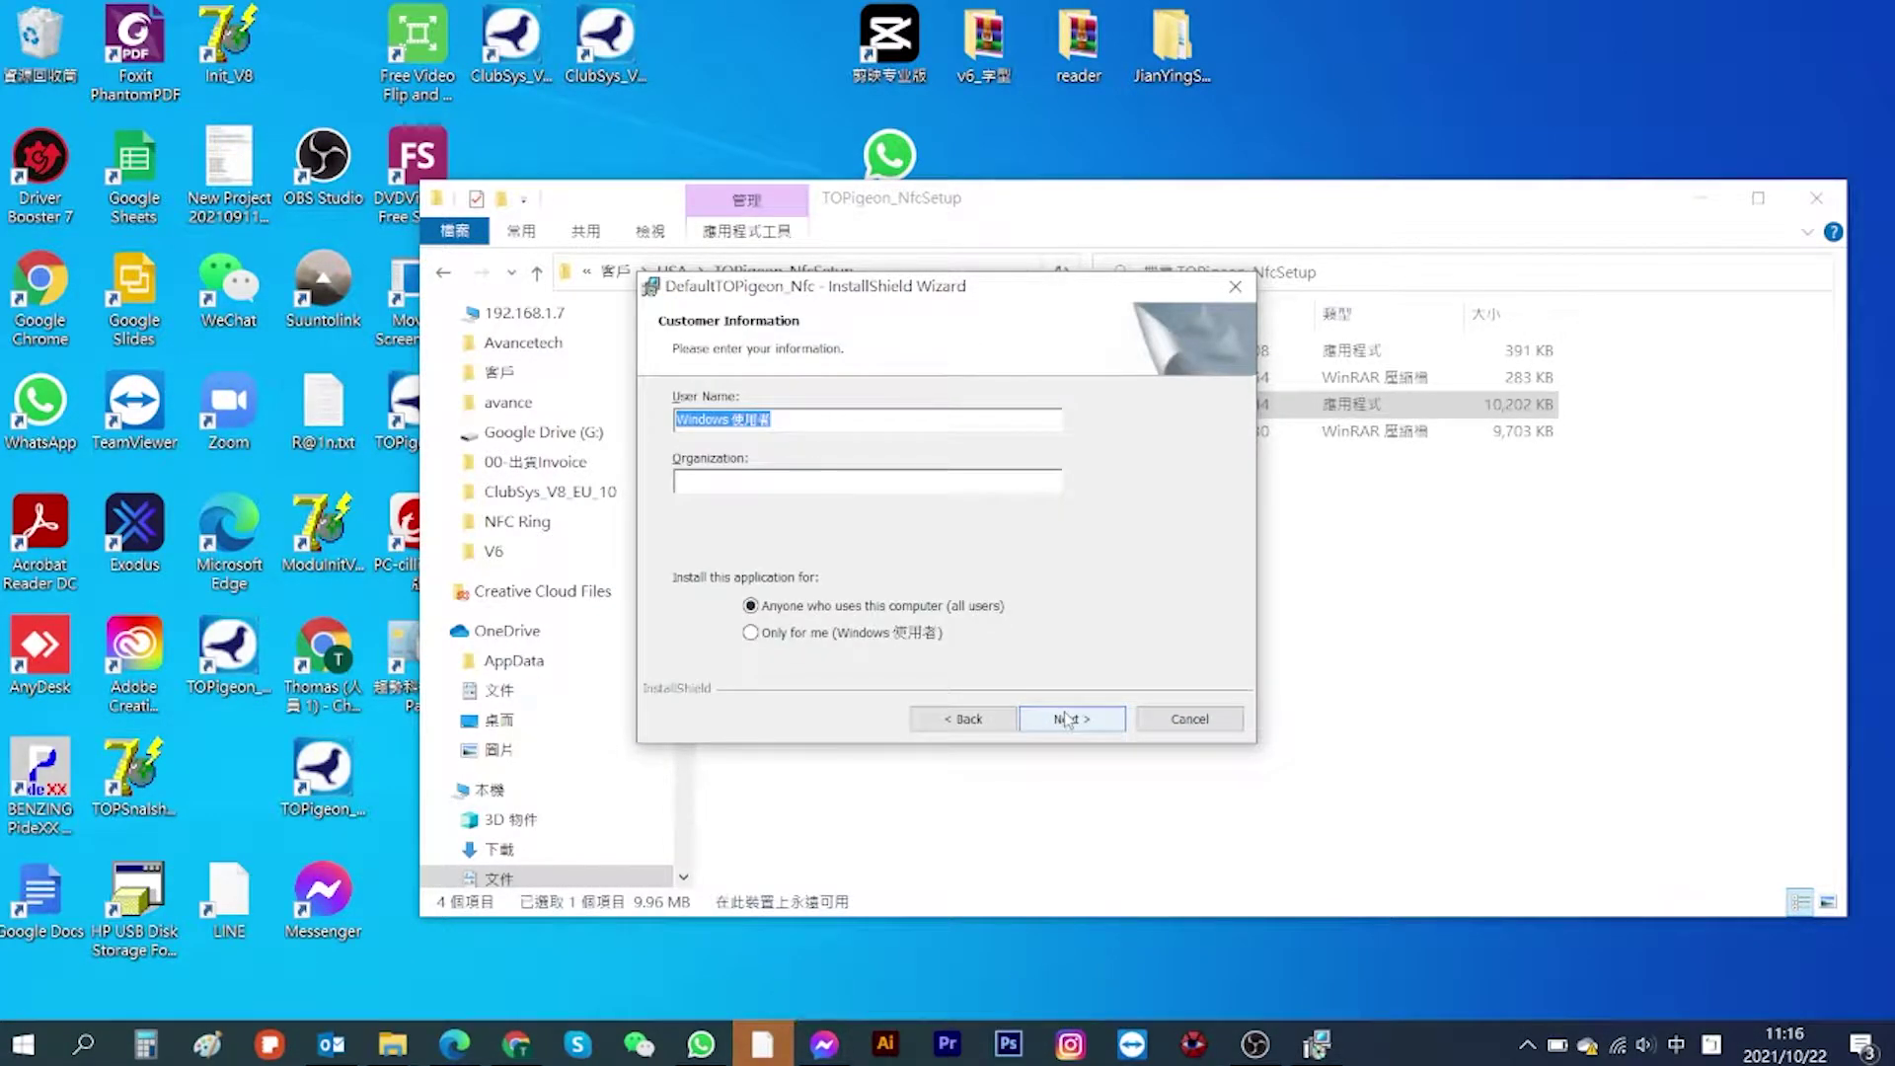
left_click(1066, 719)
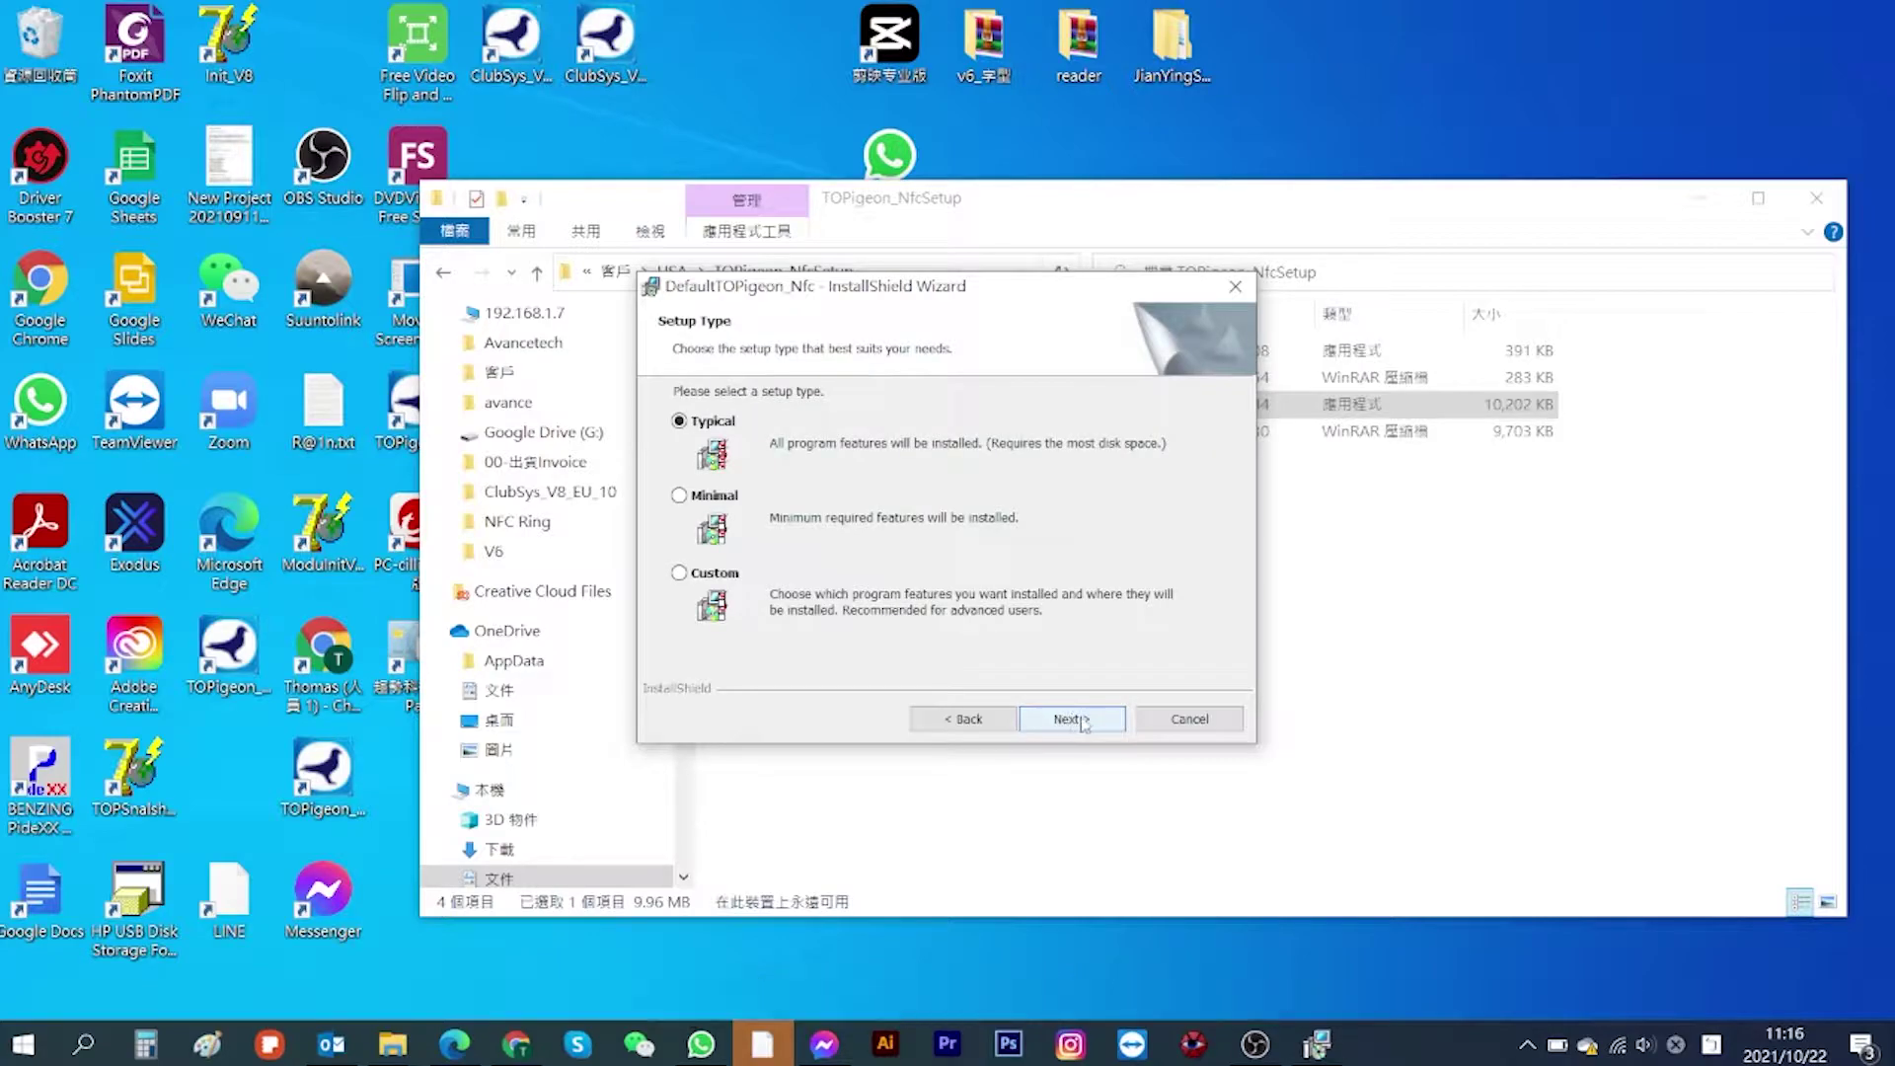
left_click(1079, 722)
left_click(1080, 723)
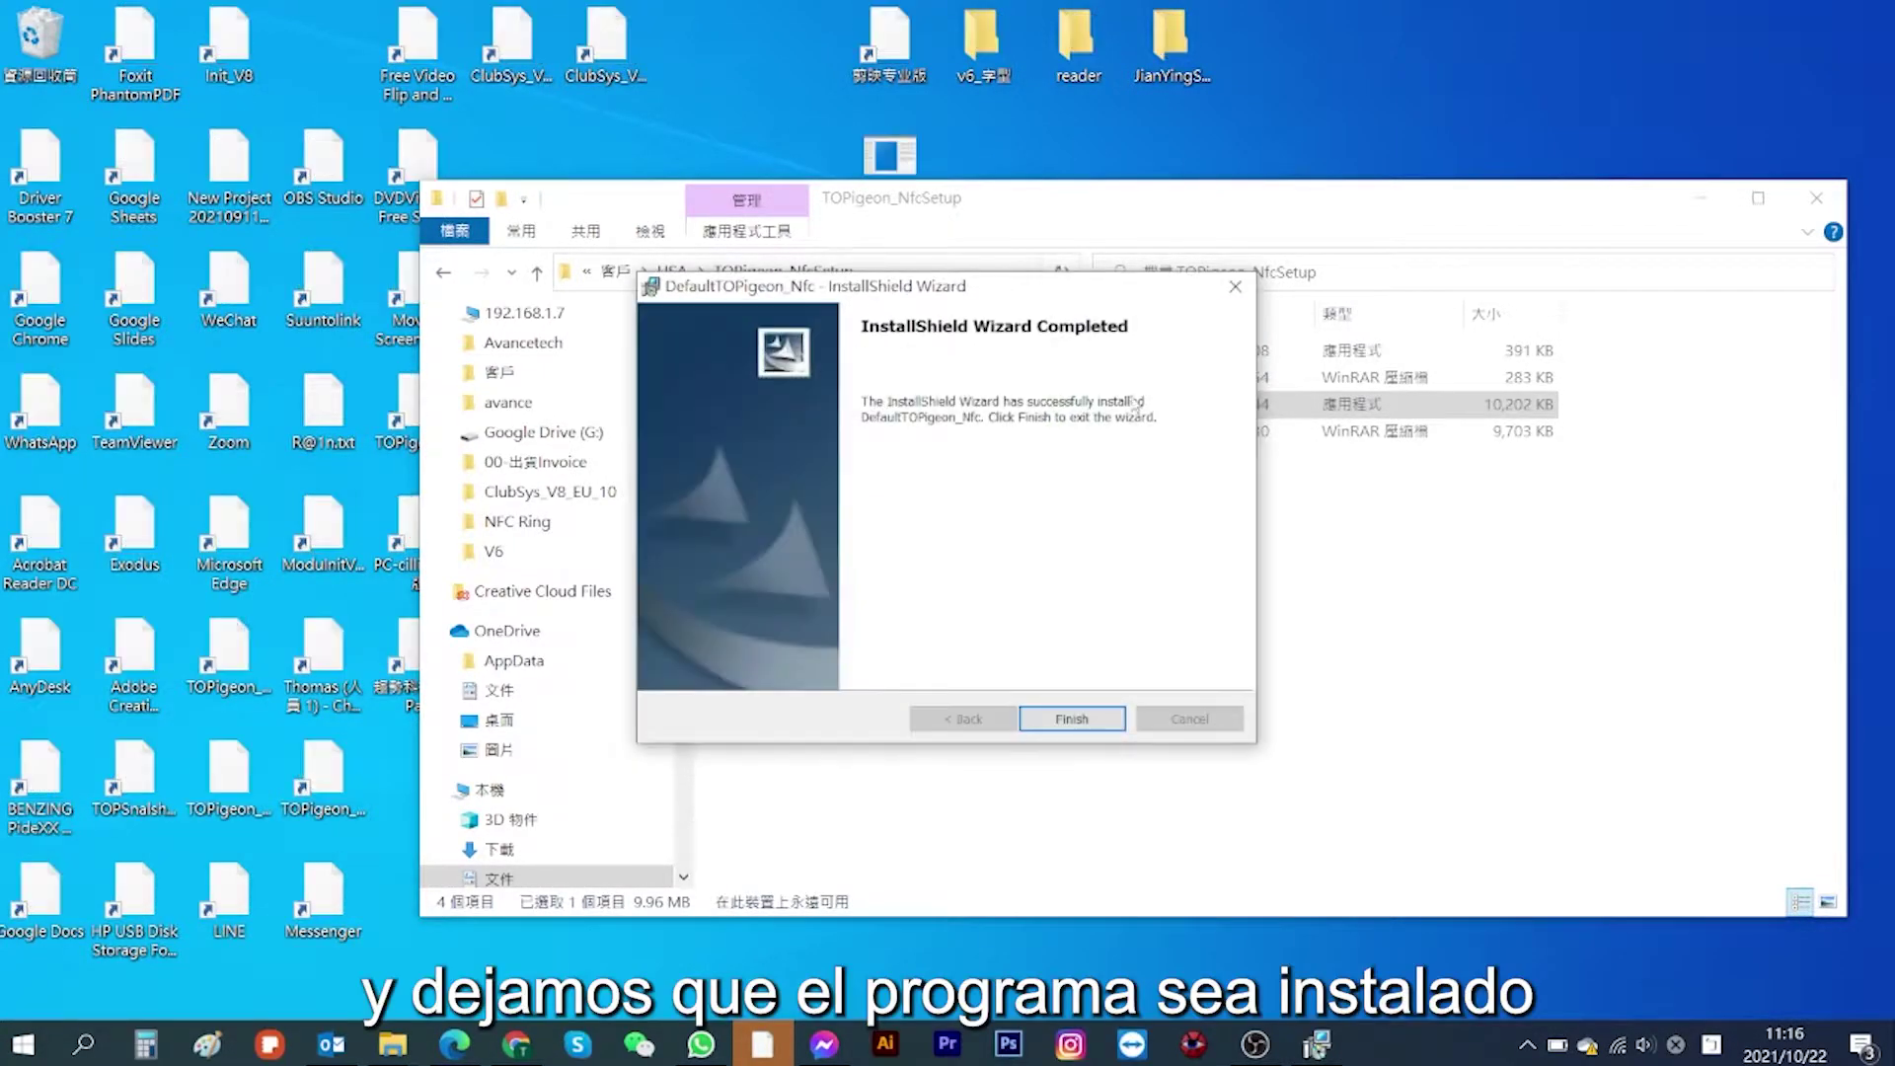
left_click(1078, 720)
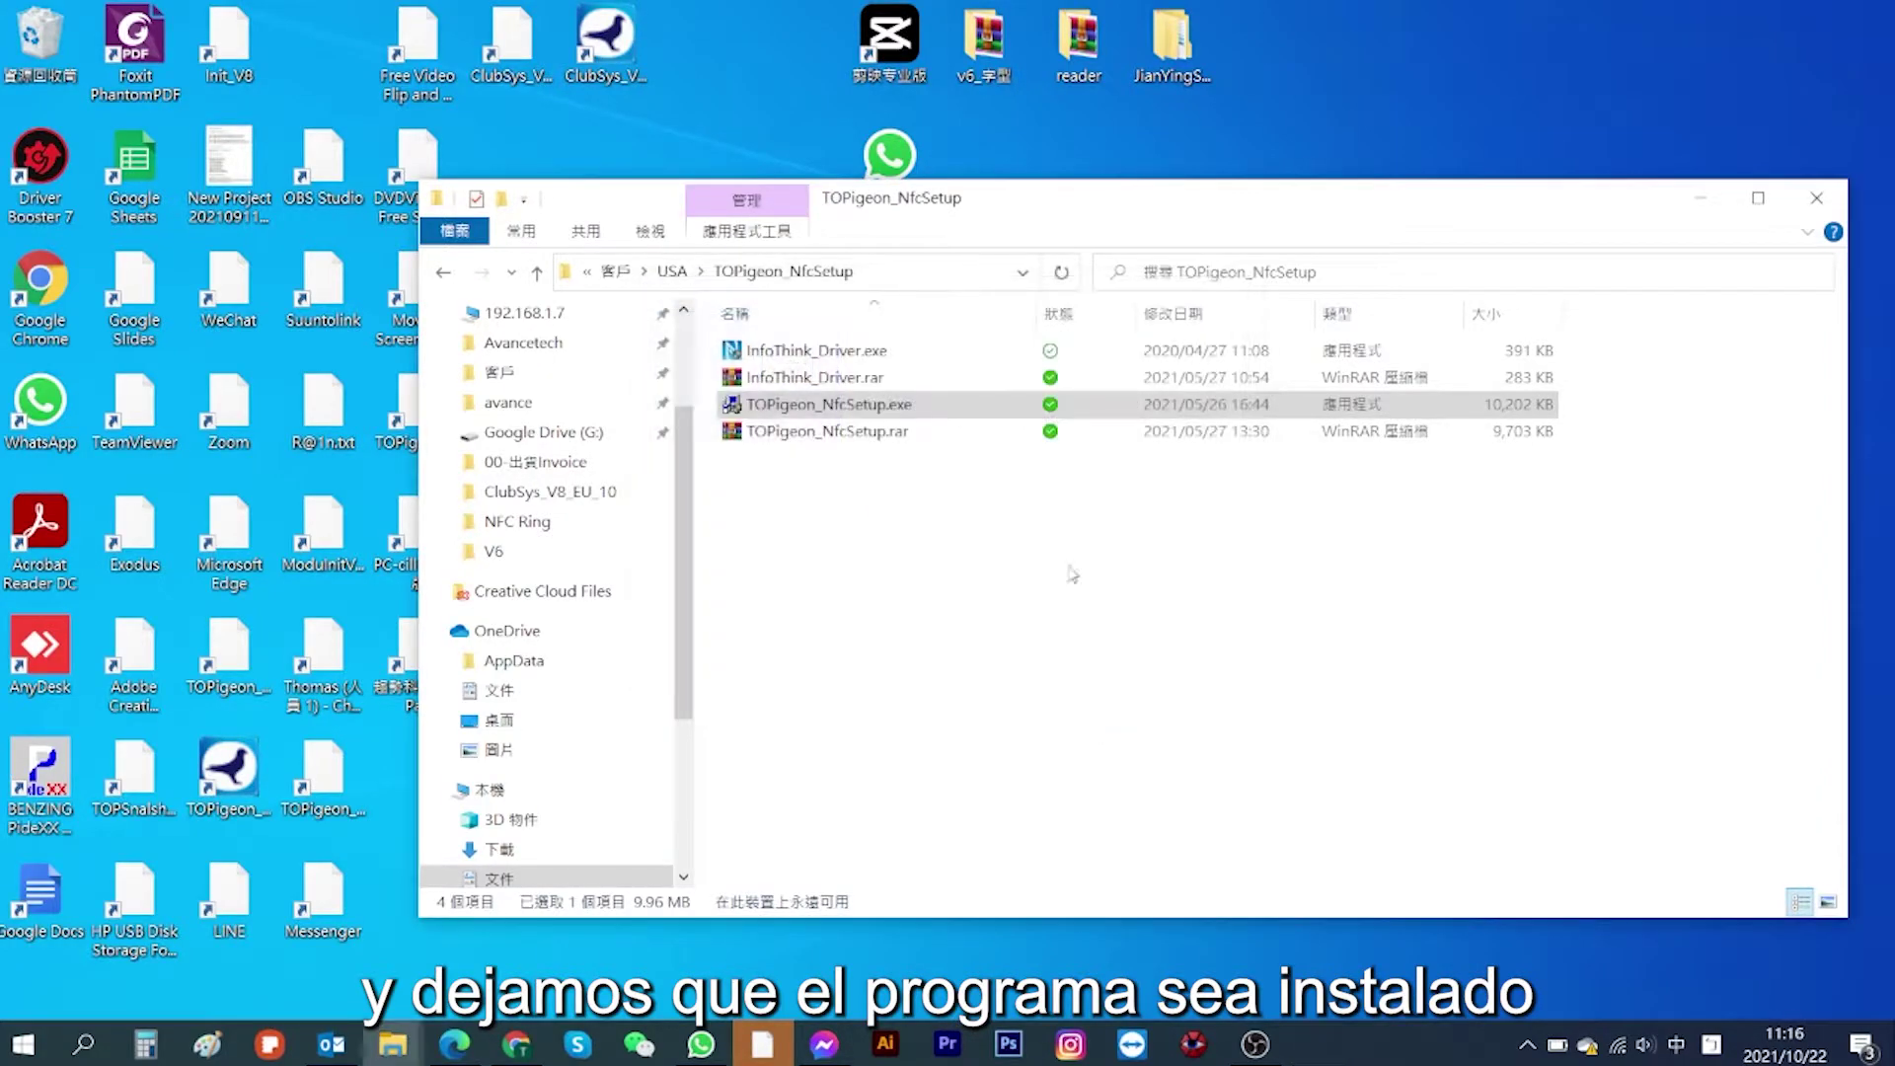
Step: Open TECS.ini from the TOPigeon_Nfc install folder via the shortcut's file location
left_click(1707, 199)
left_click(695, 647)
key("alt+Return")
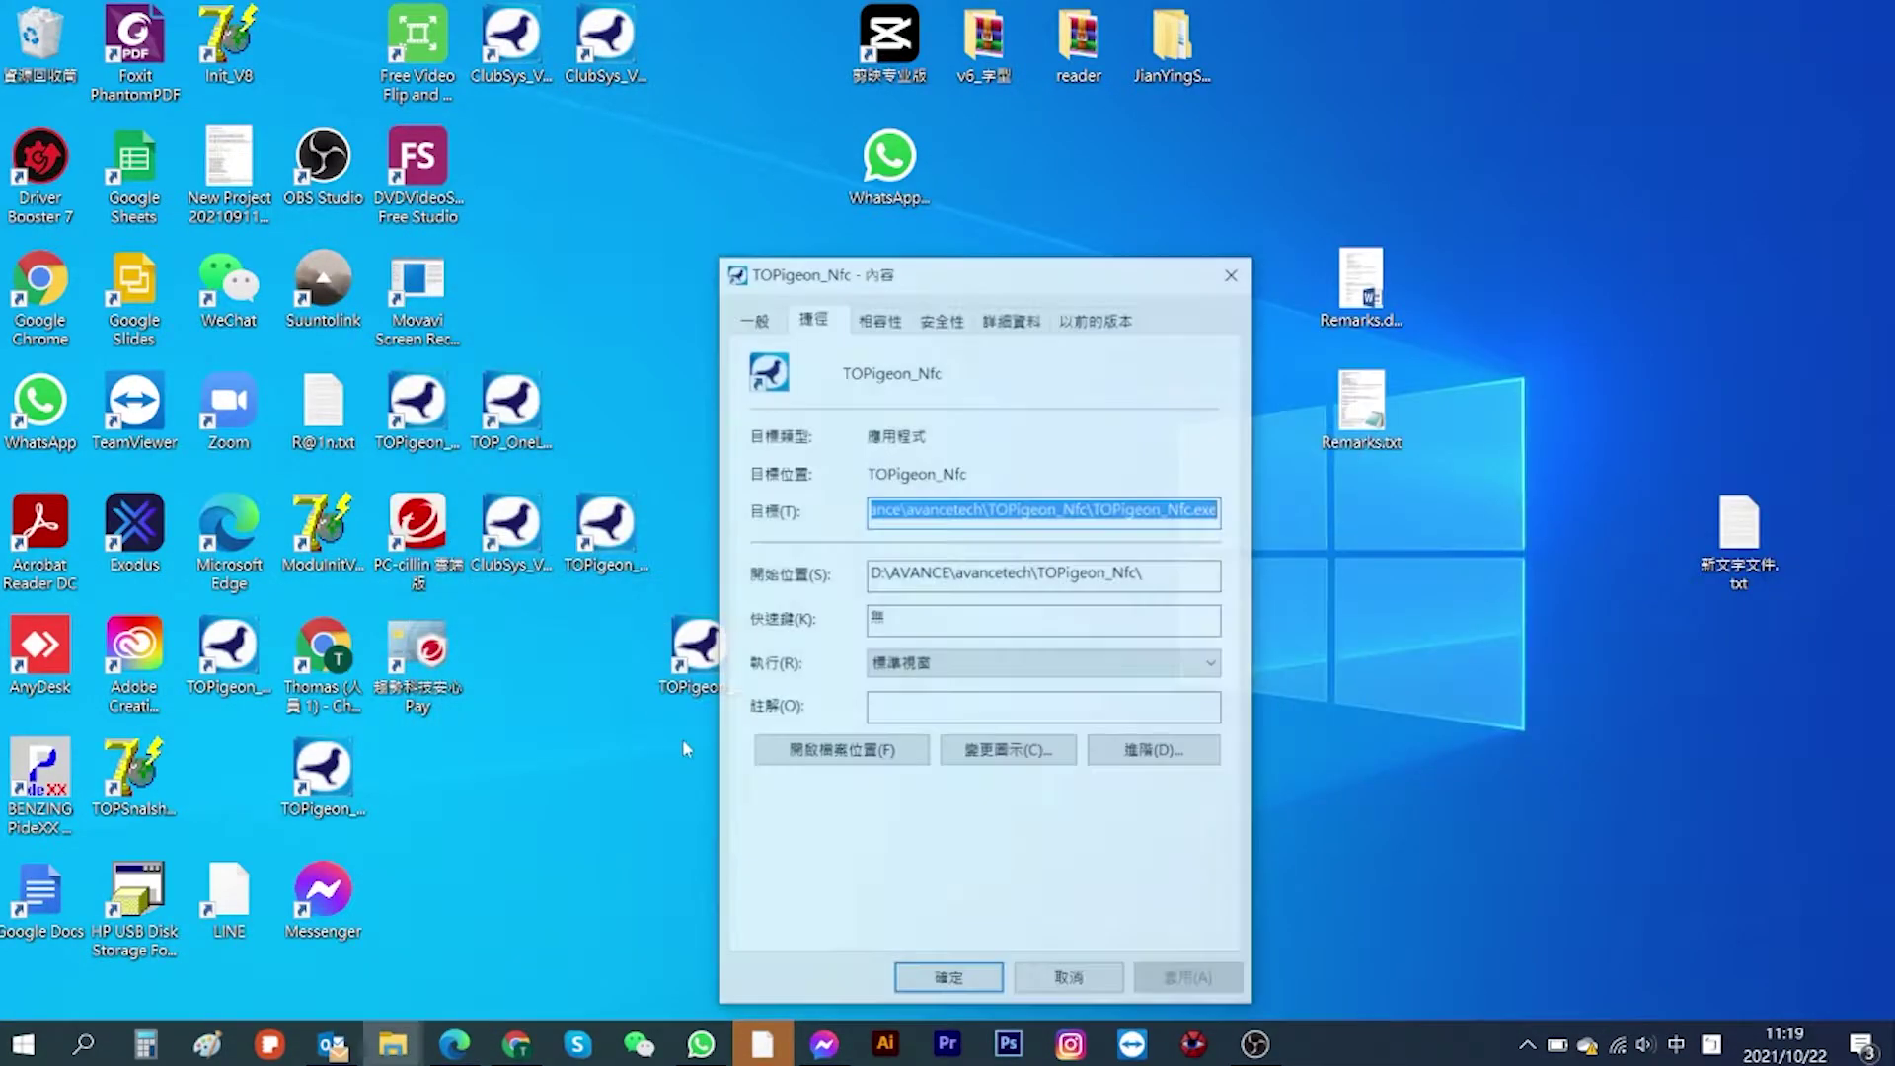
left_click(824, 754)
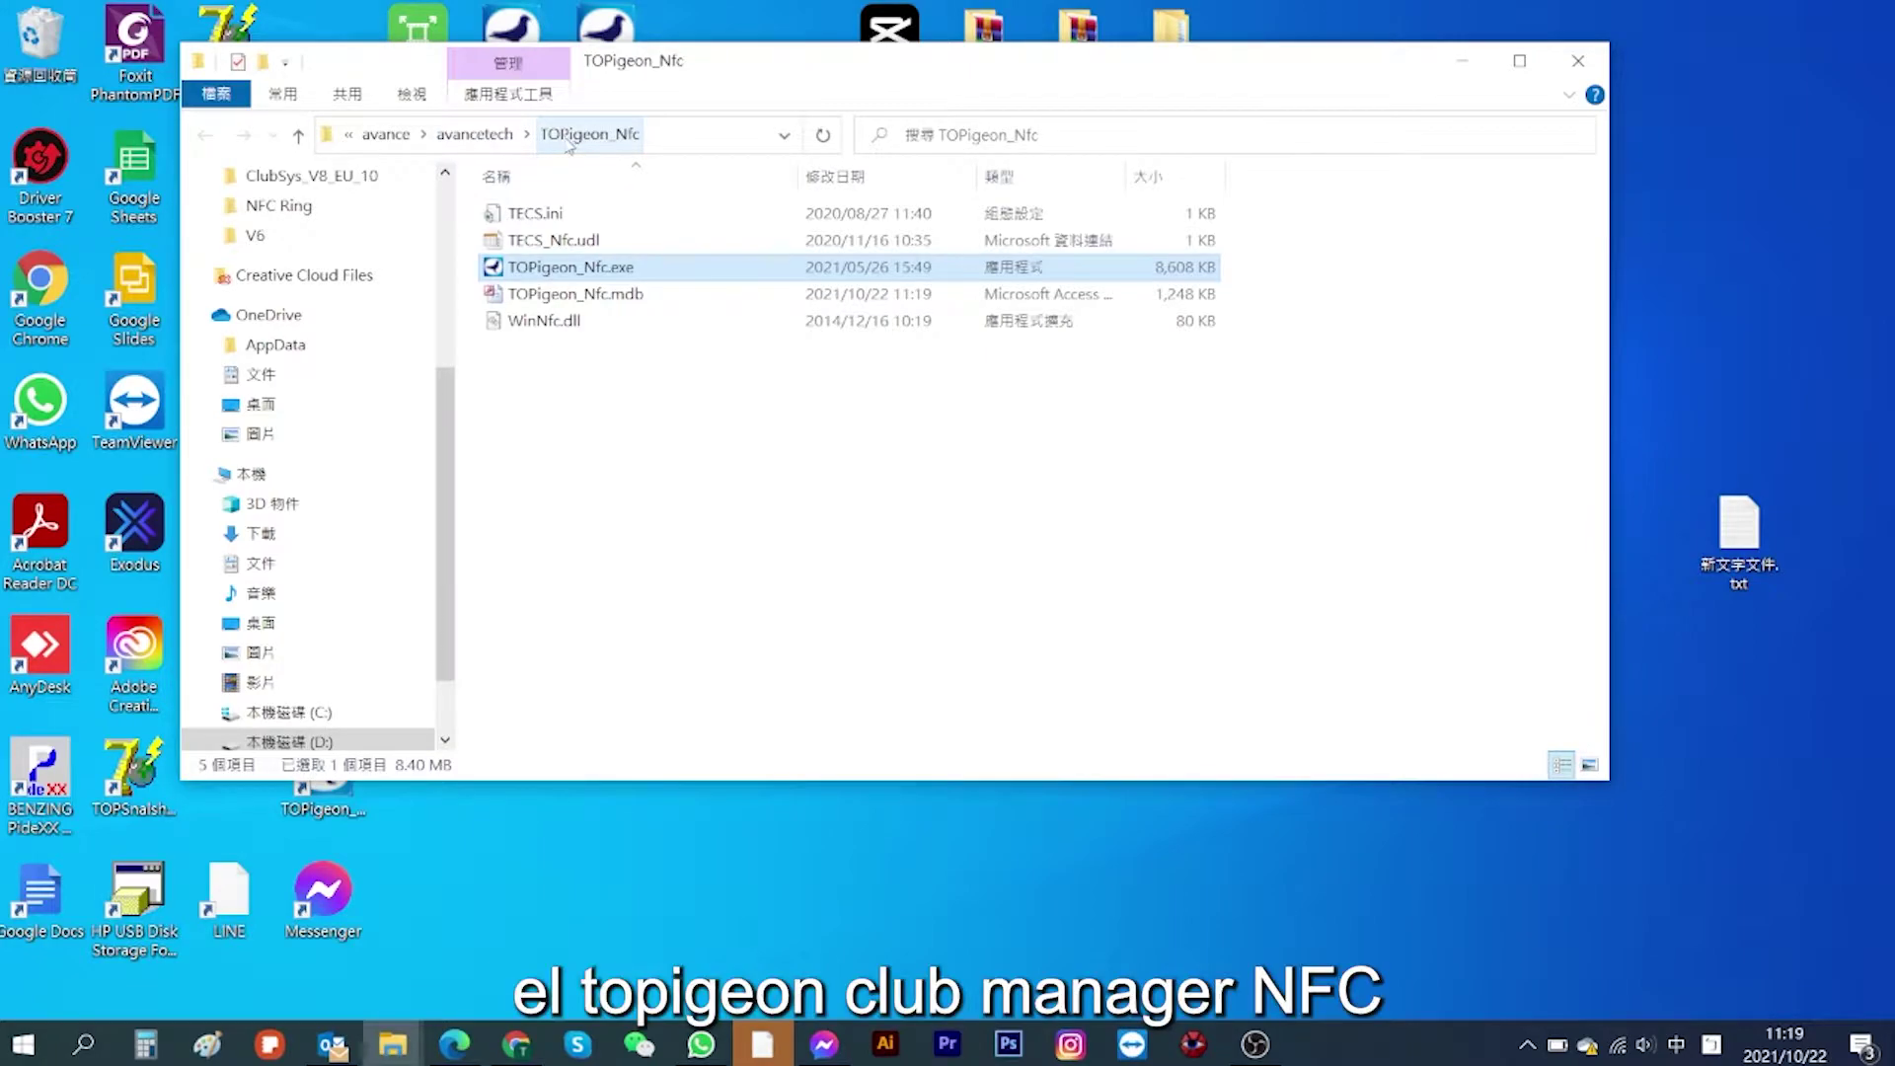
double_click(533, 214)
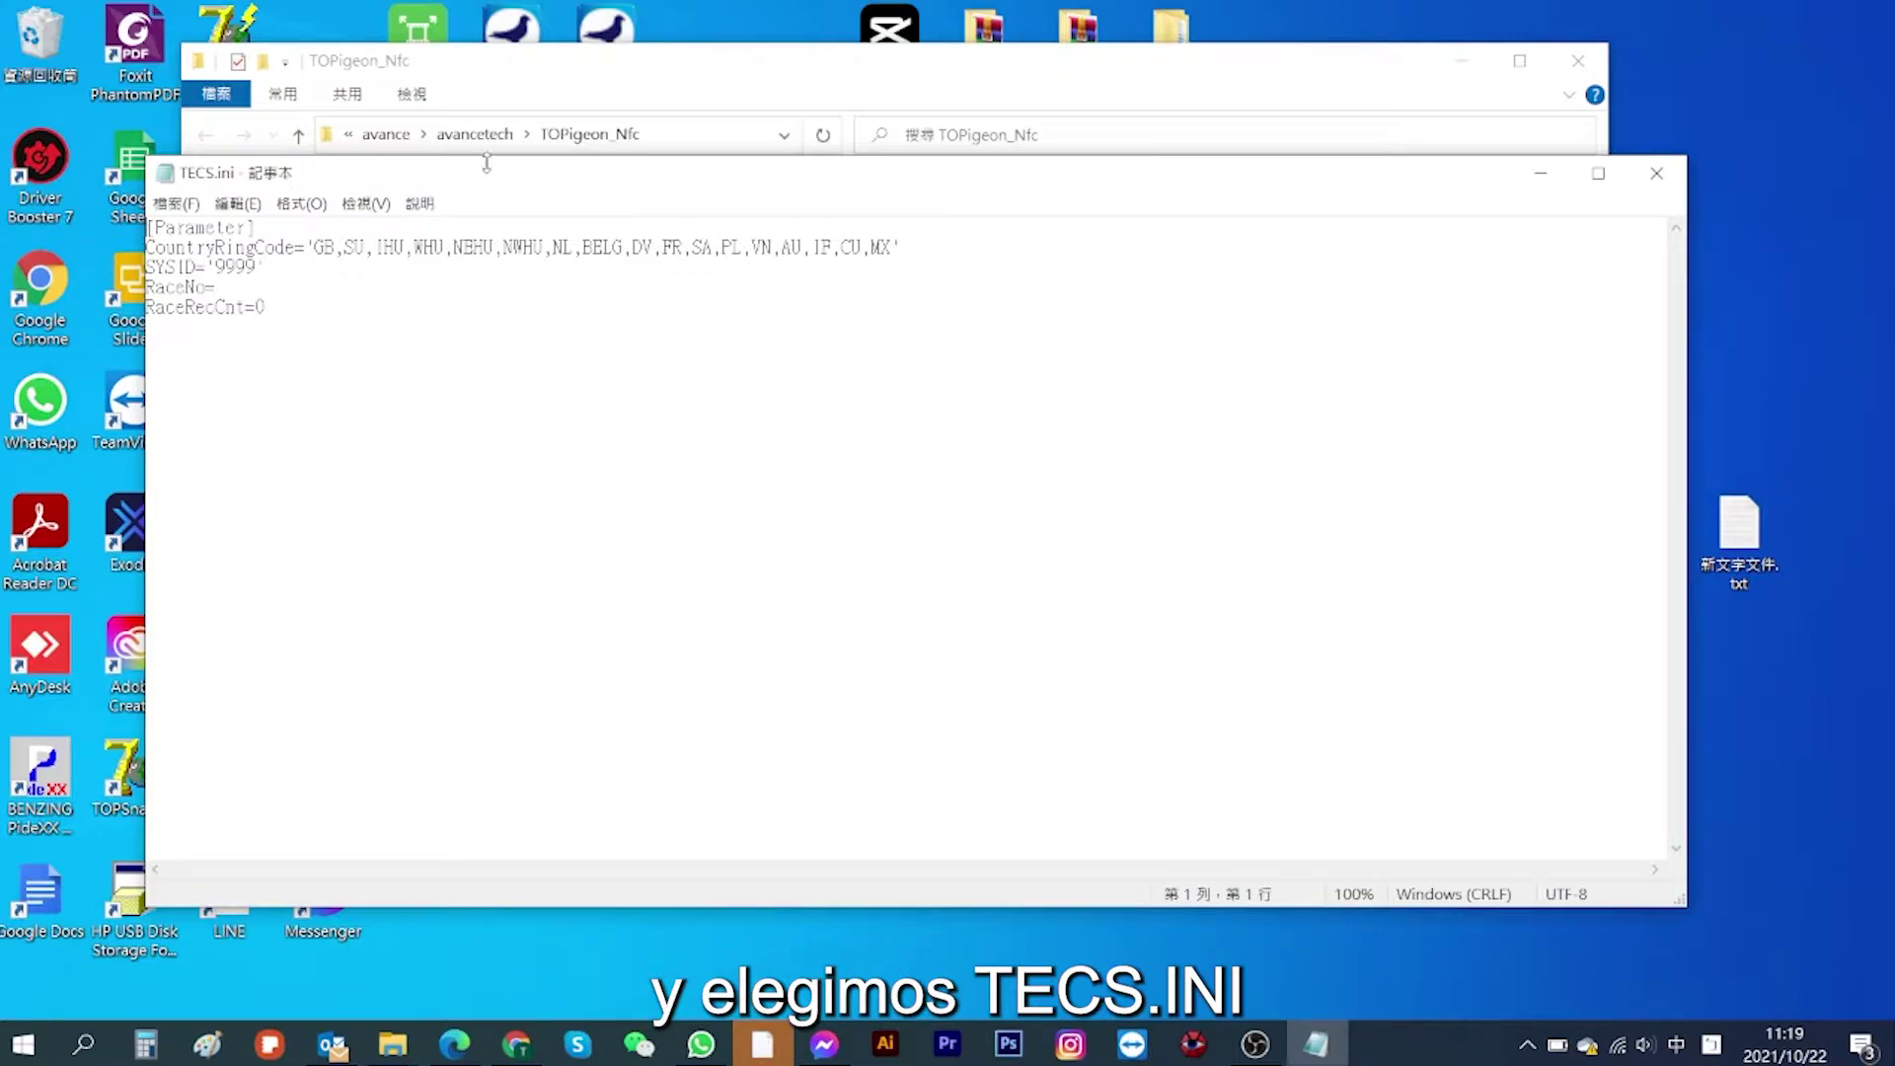
Step: Replace SYSID 9999 with CORP in TECS.ini, save it, and close Notepad
left_click(747, 94)
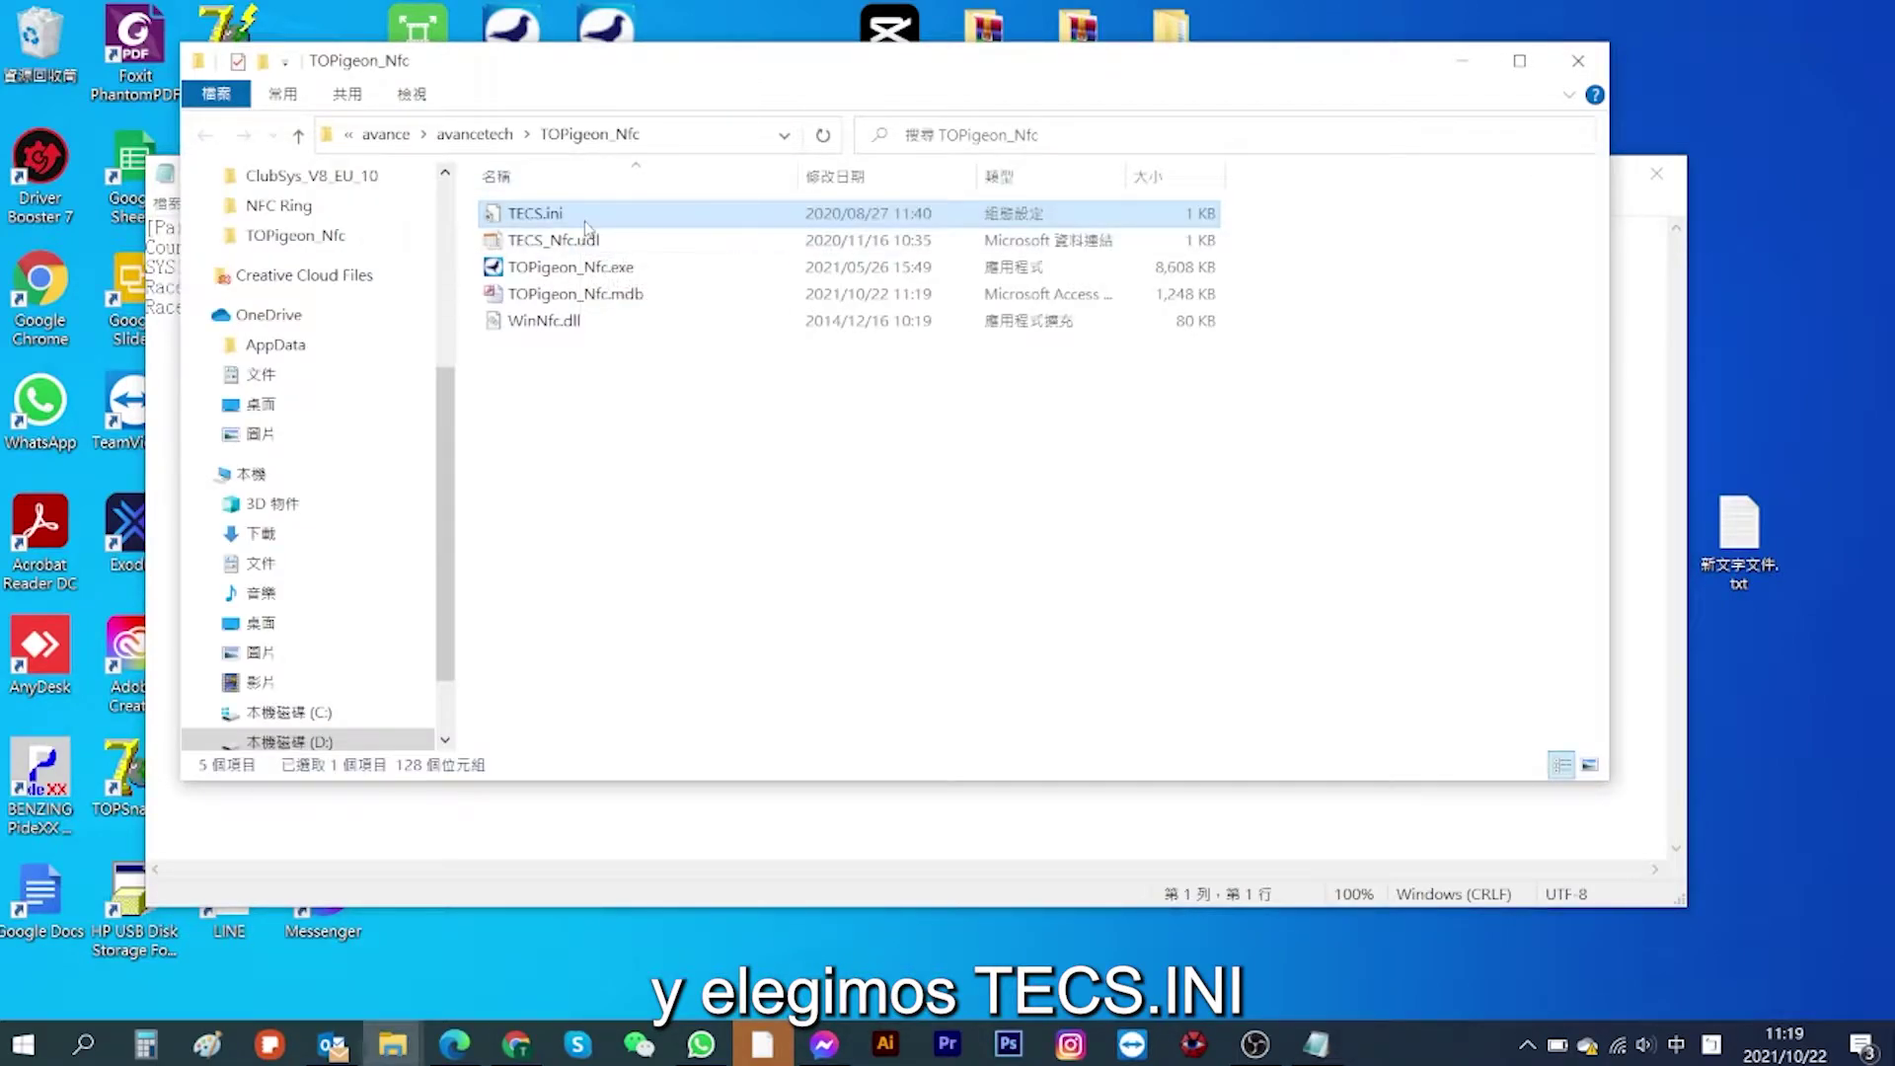
left_click(686, 845)
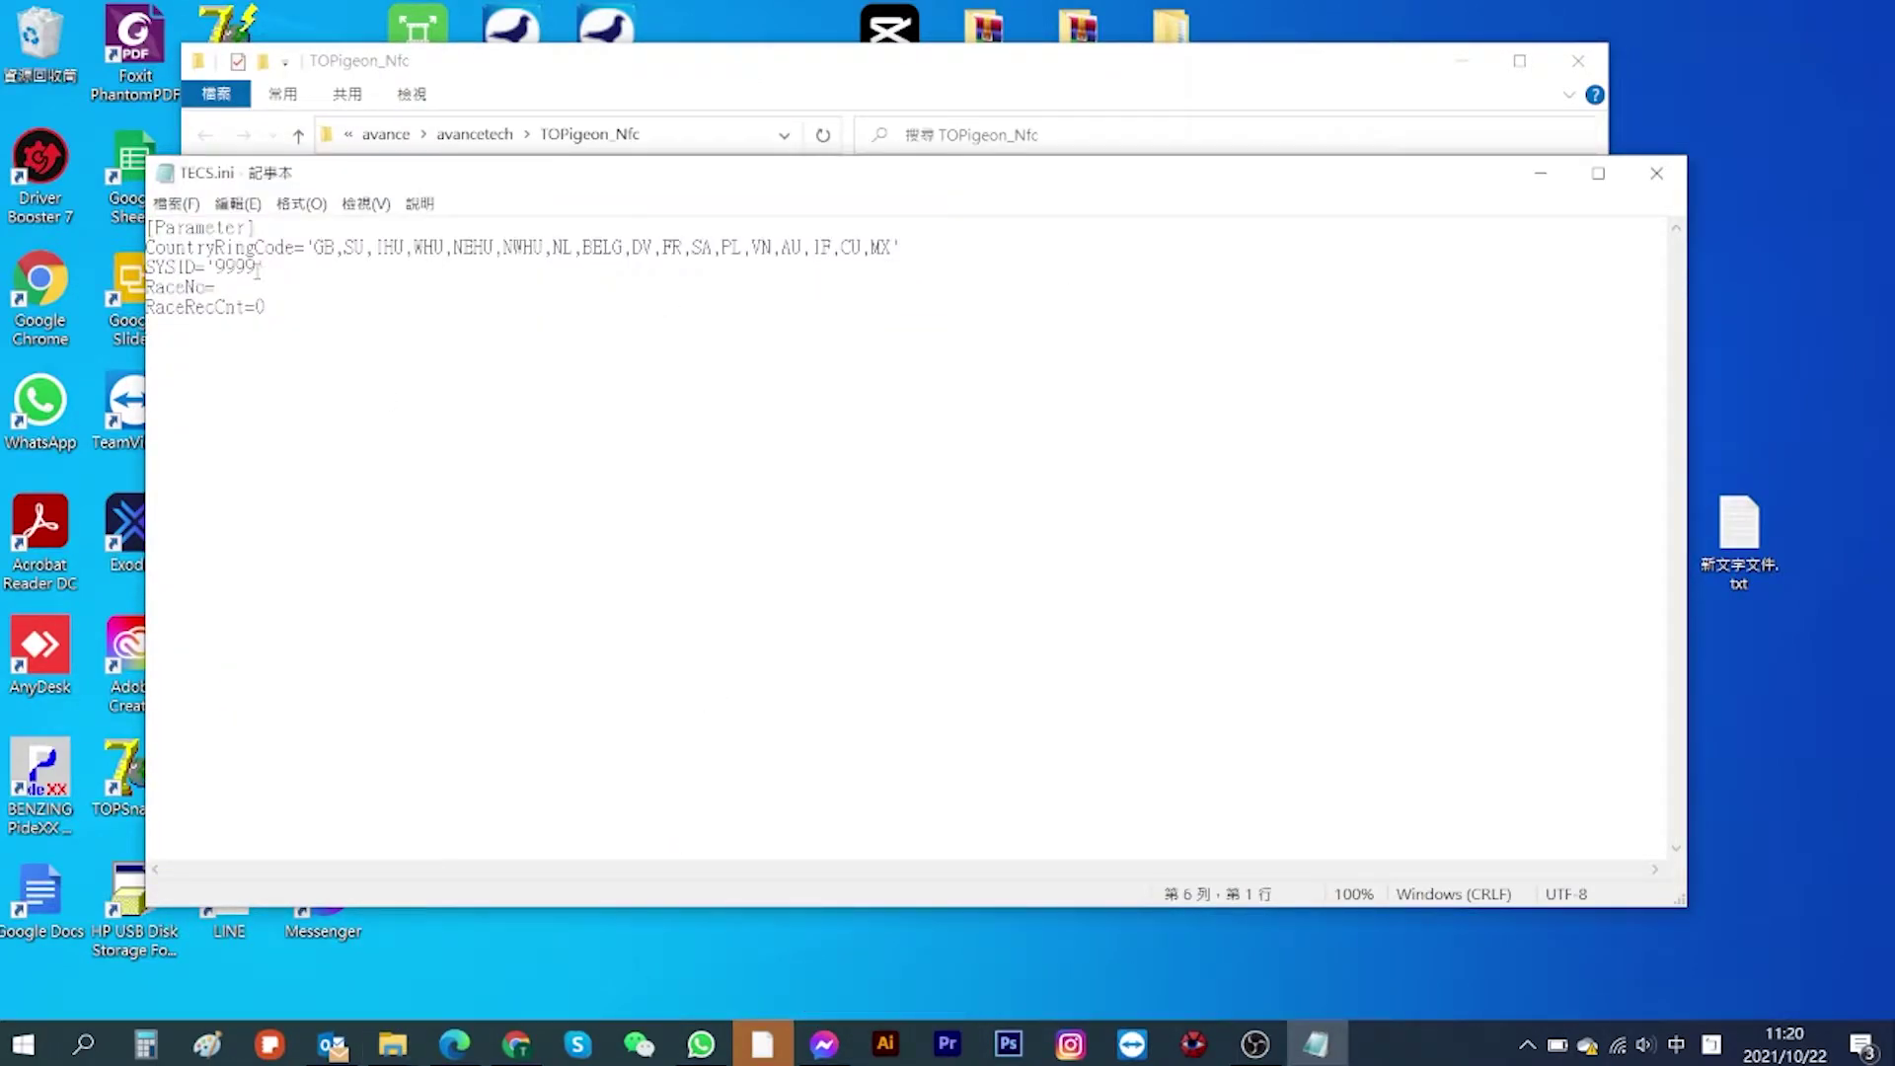
left_click_drag(257, 269, 215, 268)
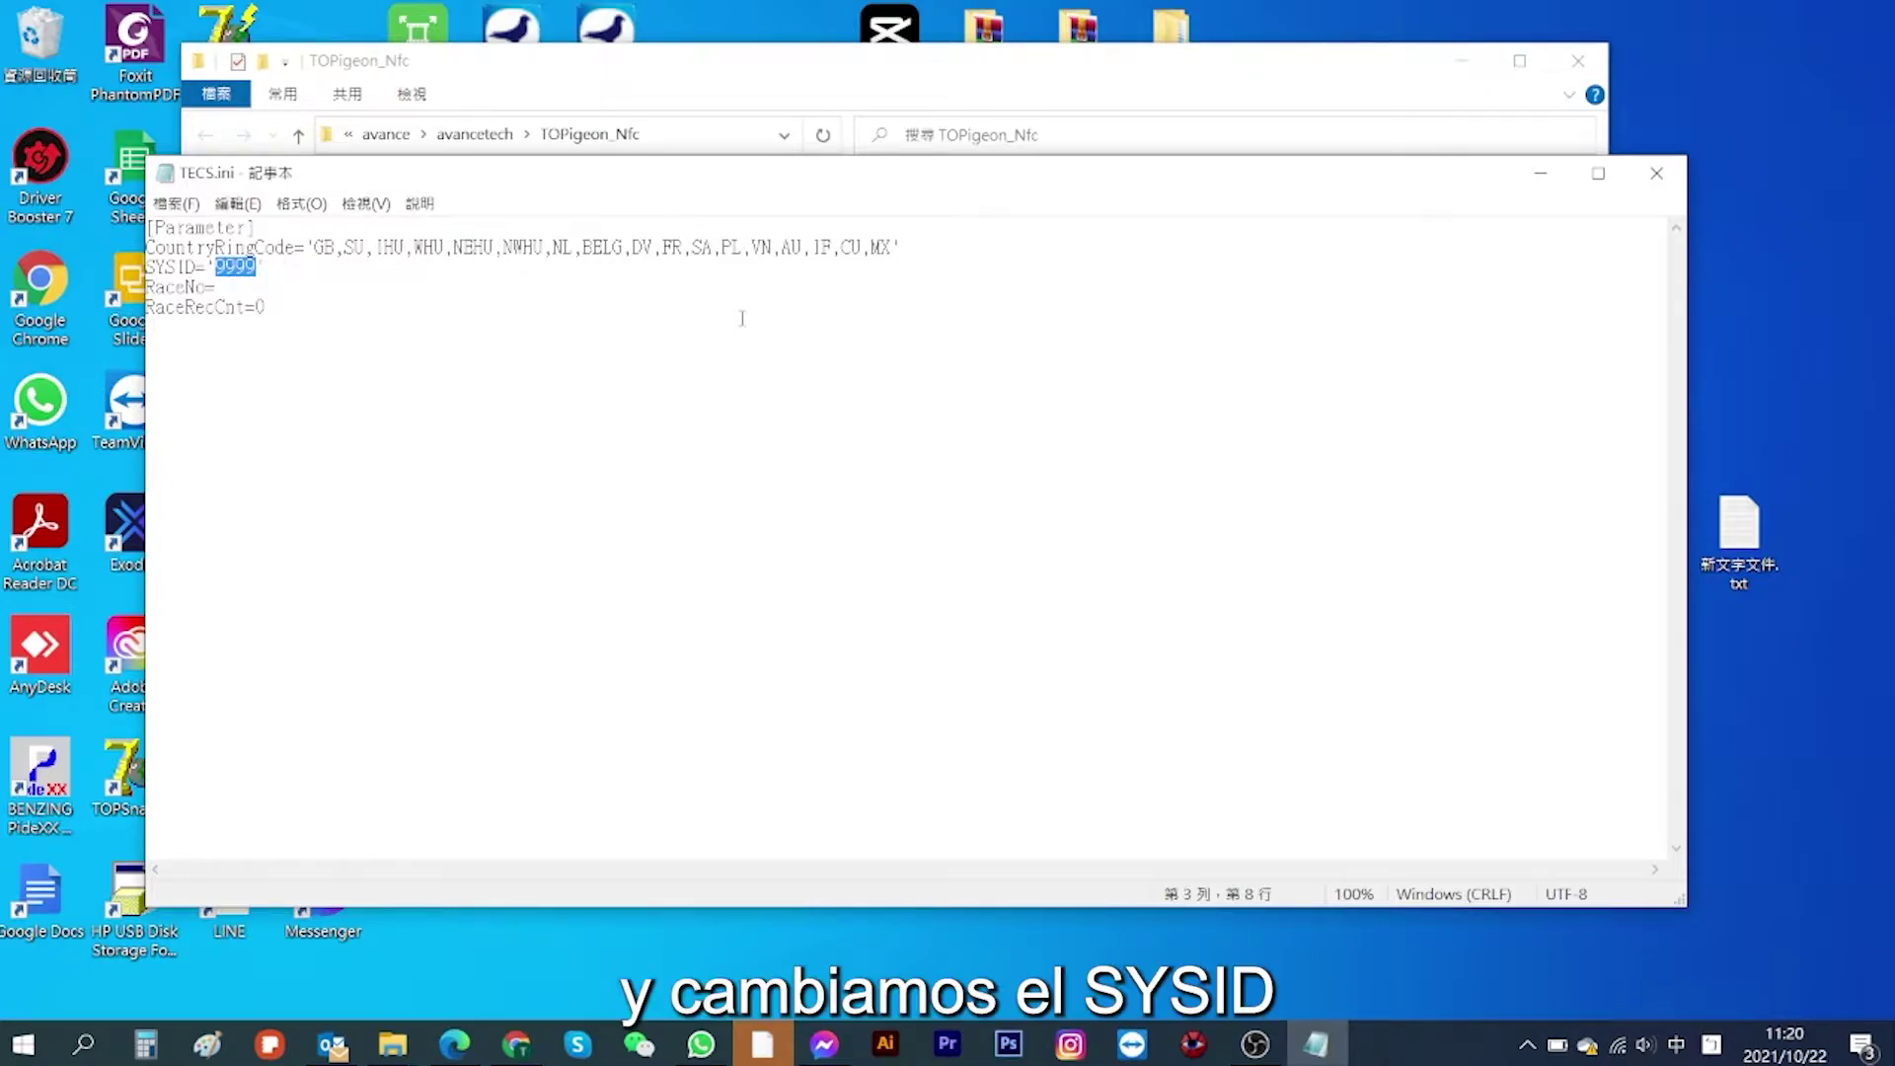
type("CORP")
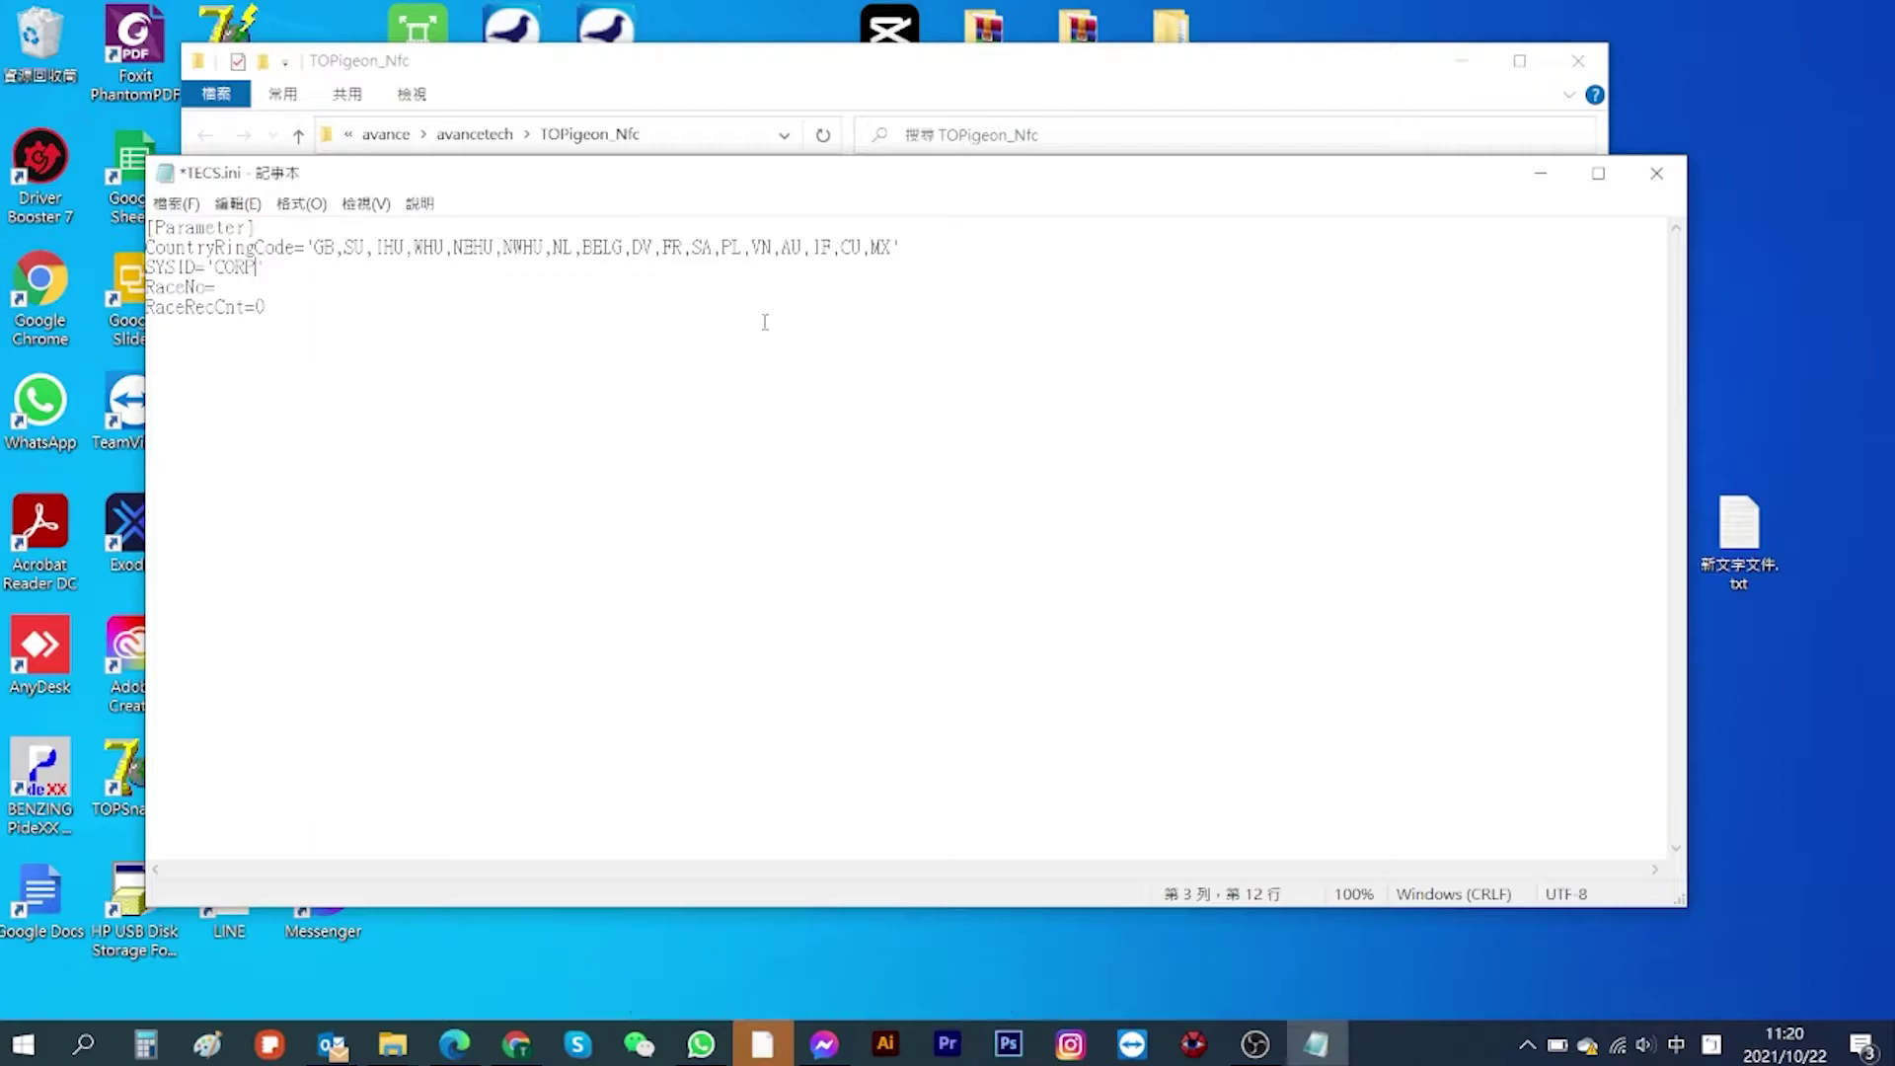
key("ctrl+s")
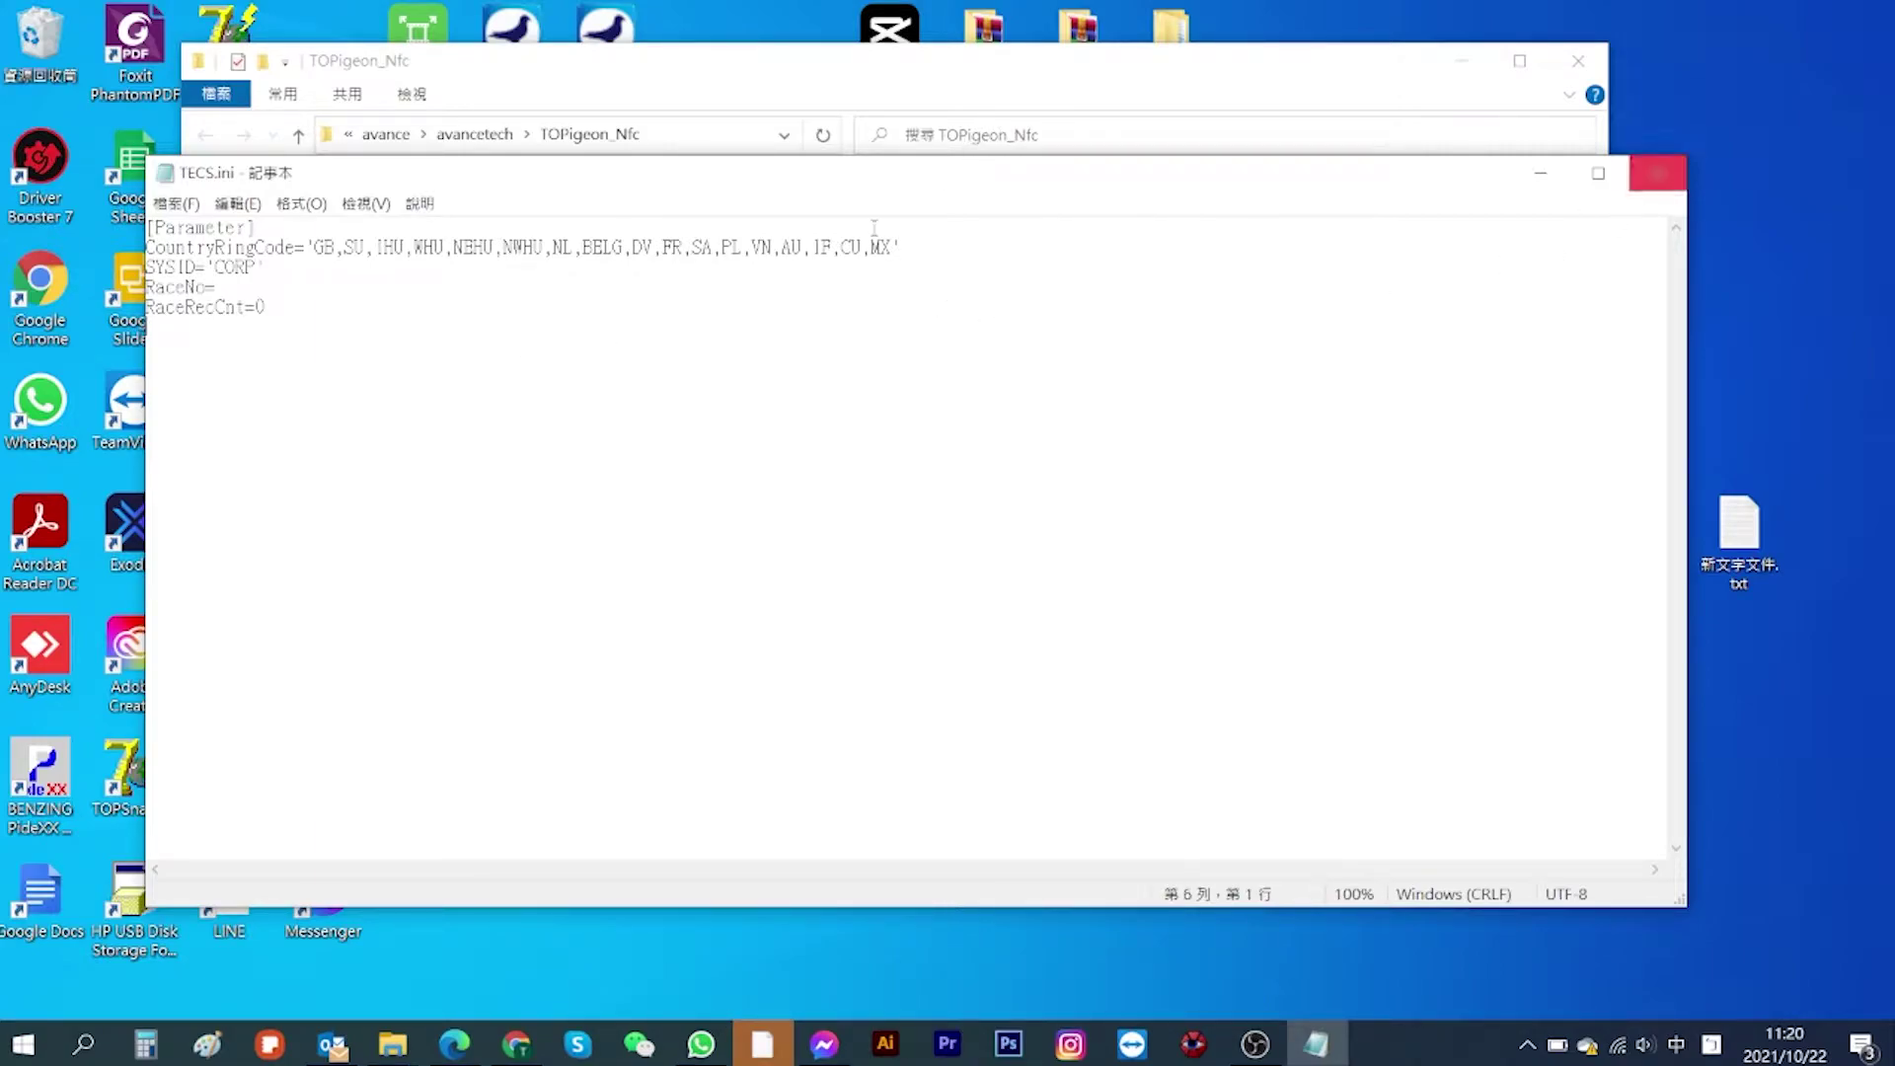
left_click(174, 206)
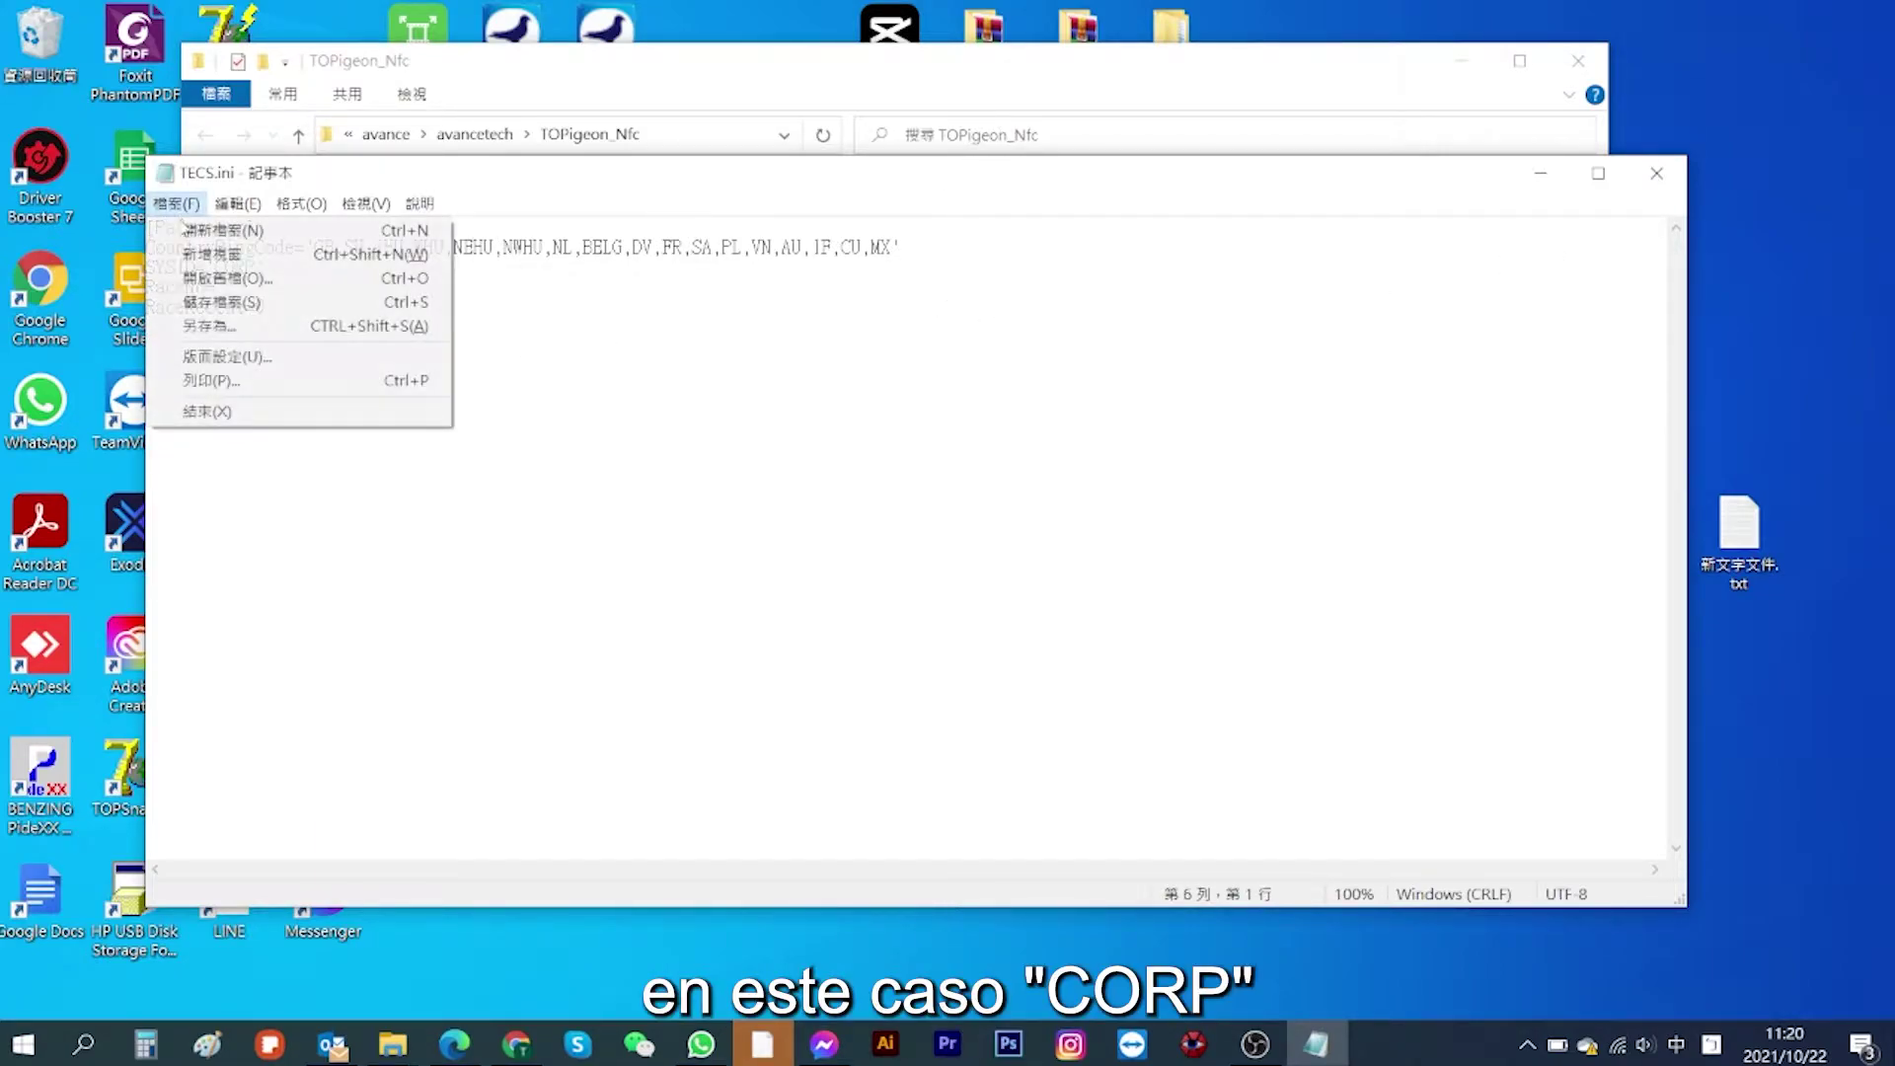
left_click(243, 301)
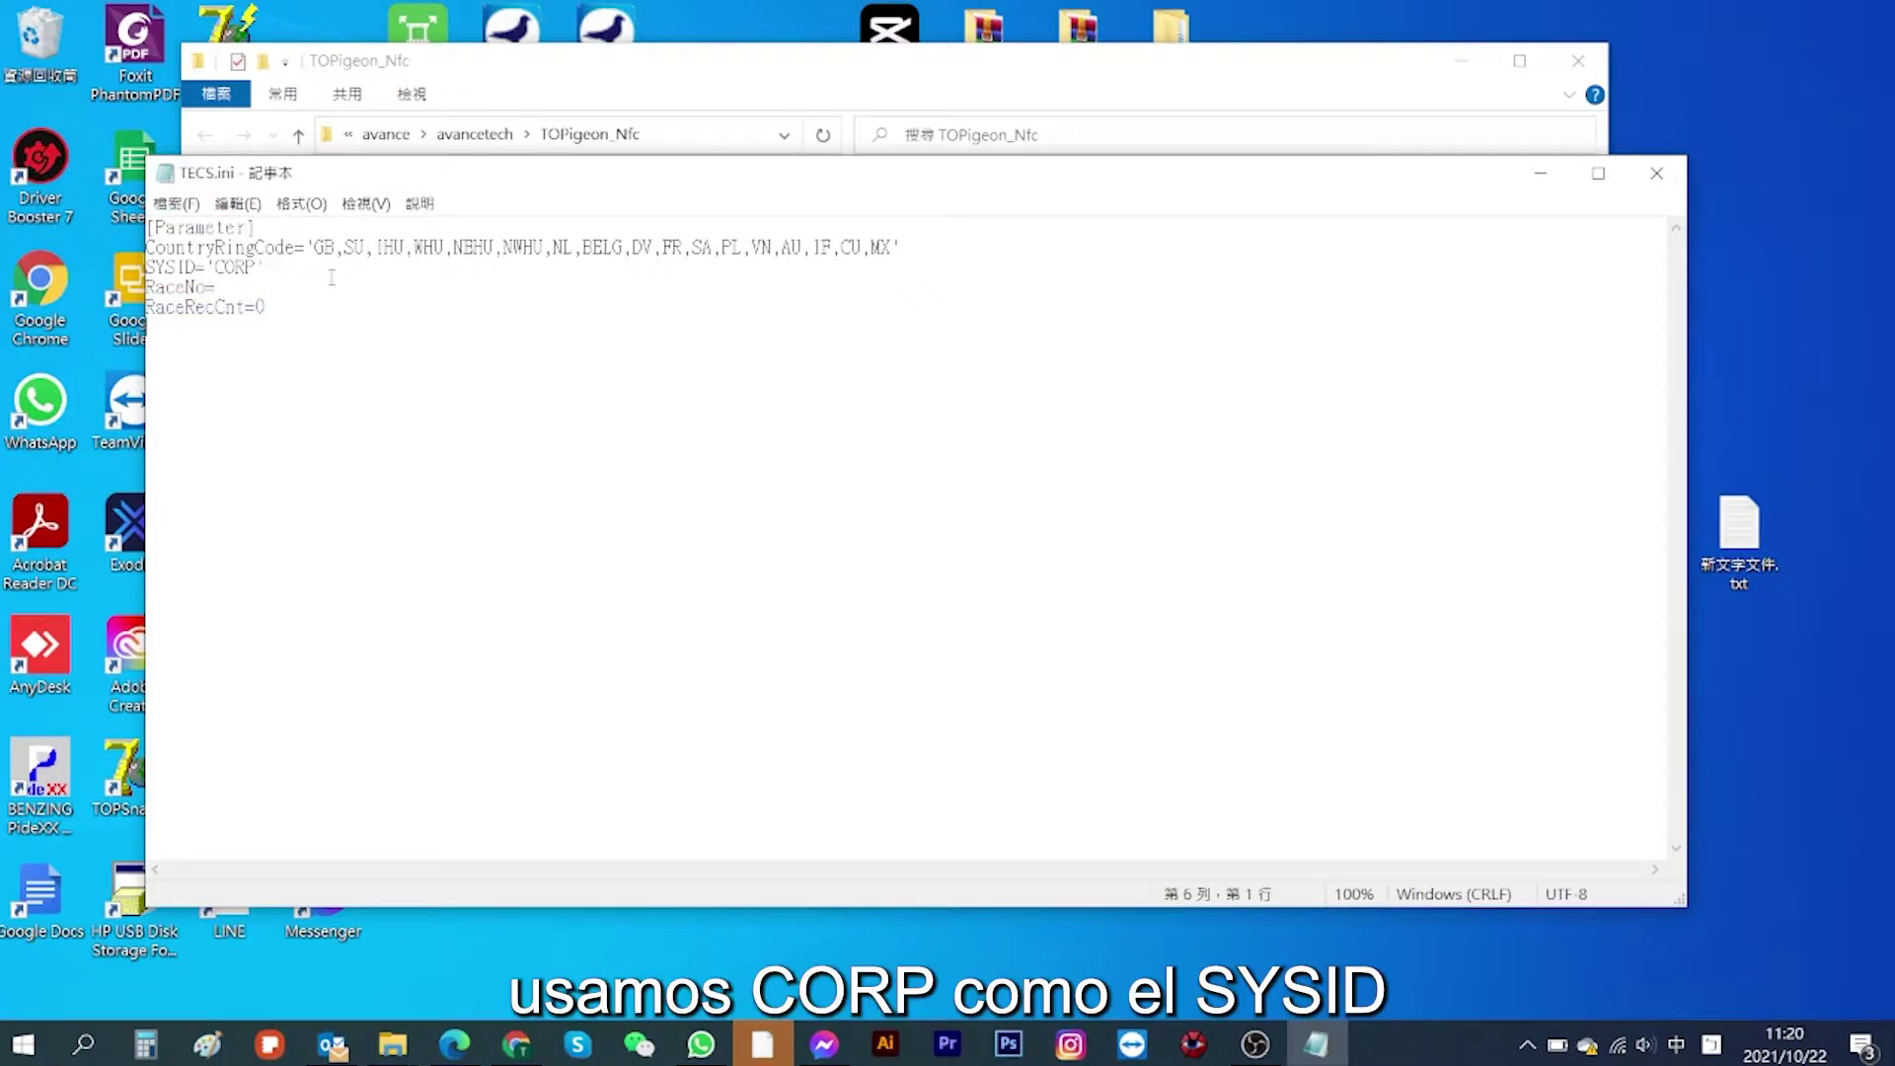
left_click(1656, 173)
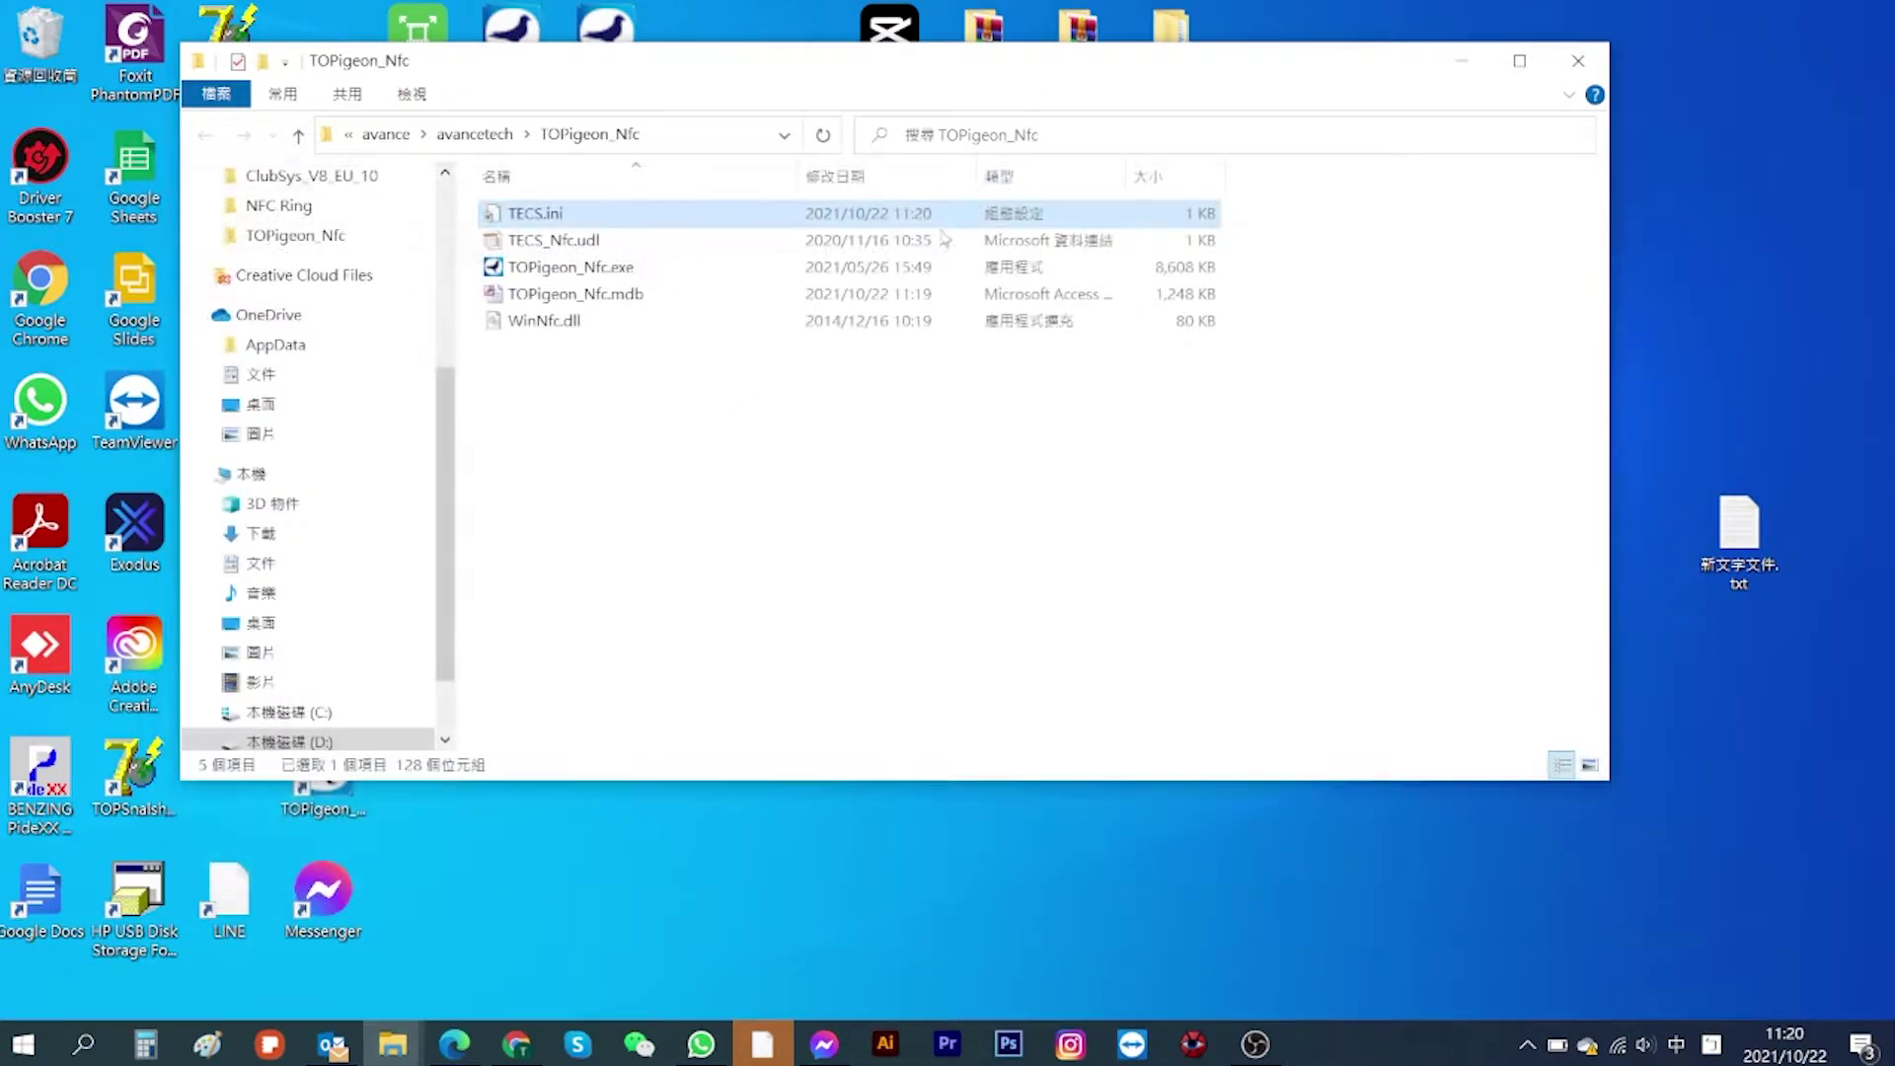
Step: Launch TOPigeon Nfc, dismiss the database backup notice, and go to club Setup
double_click(544, 270)
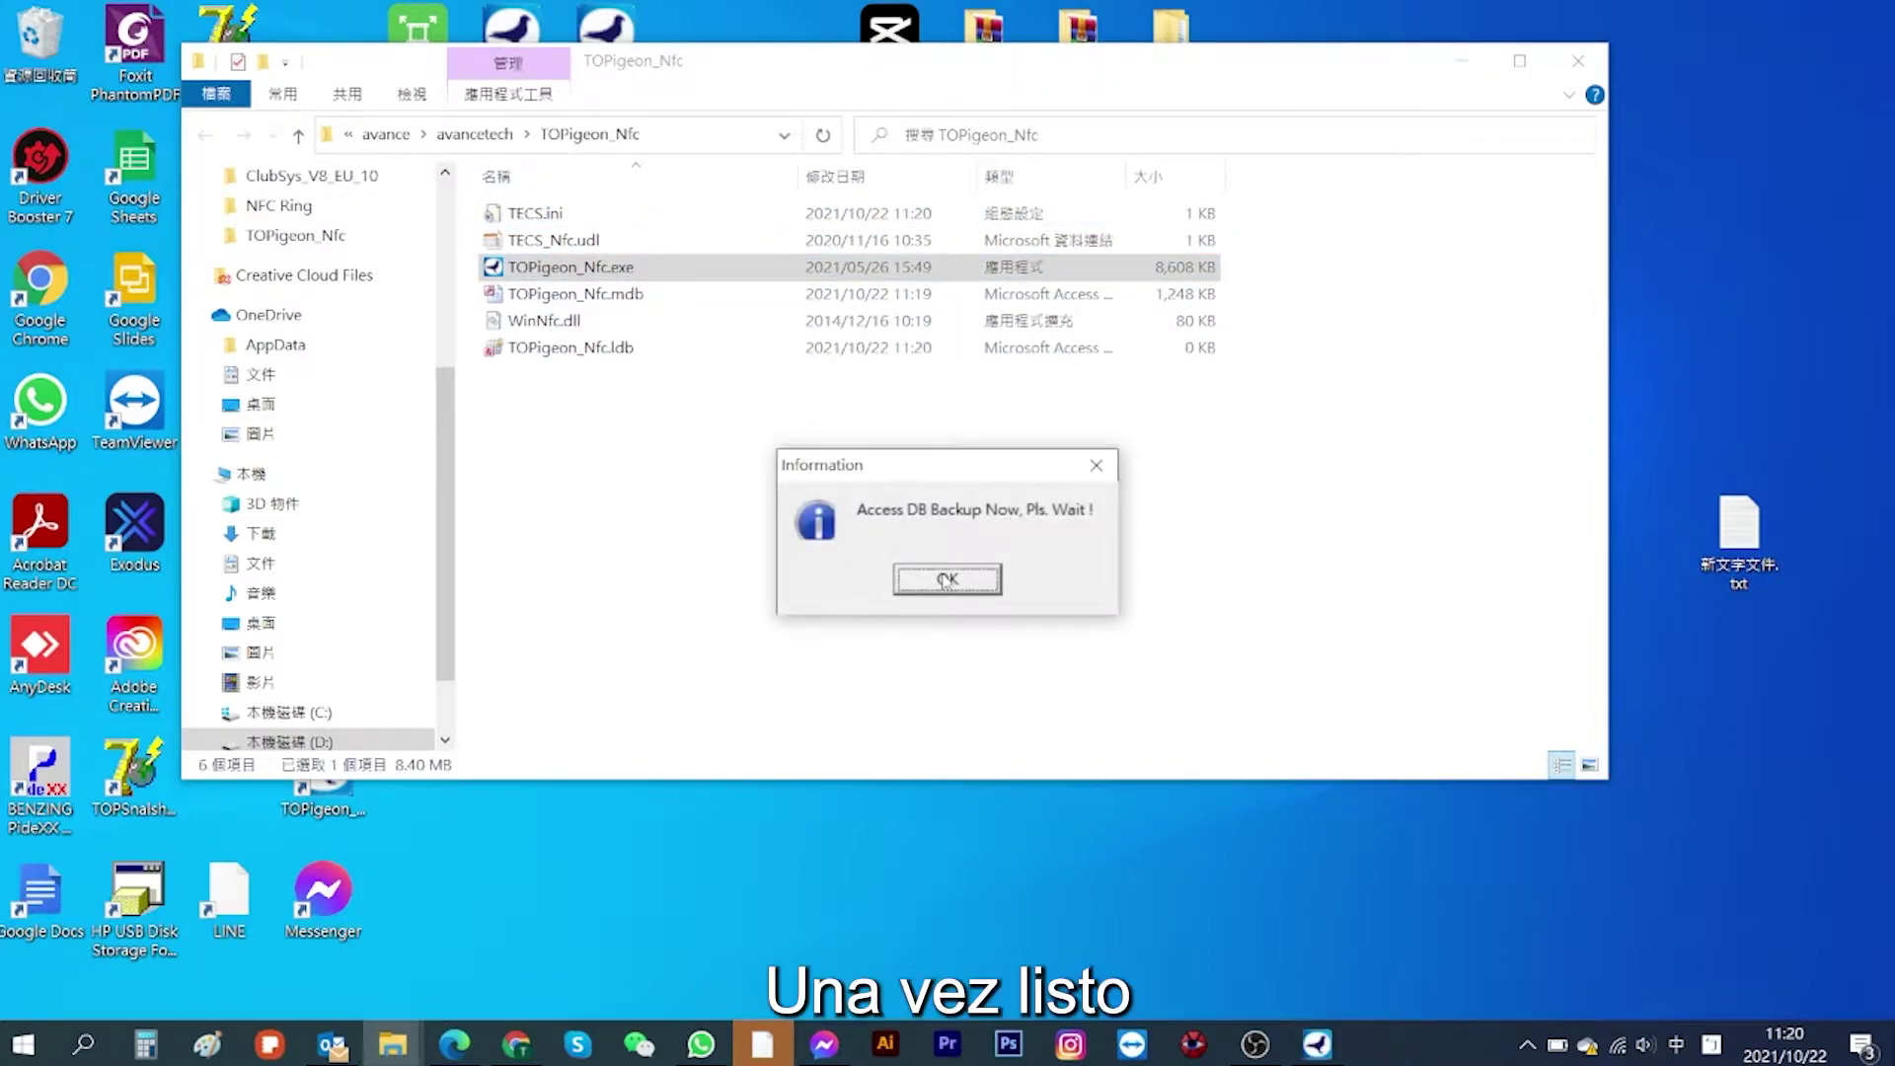
left_click(944, 580)
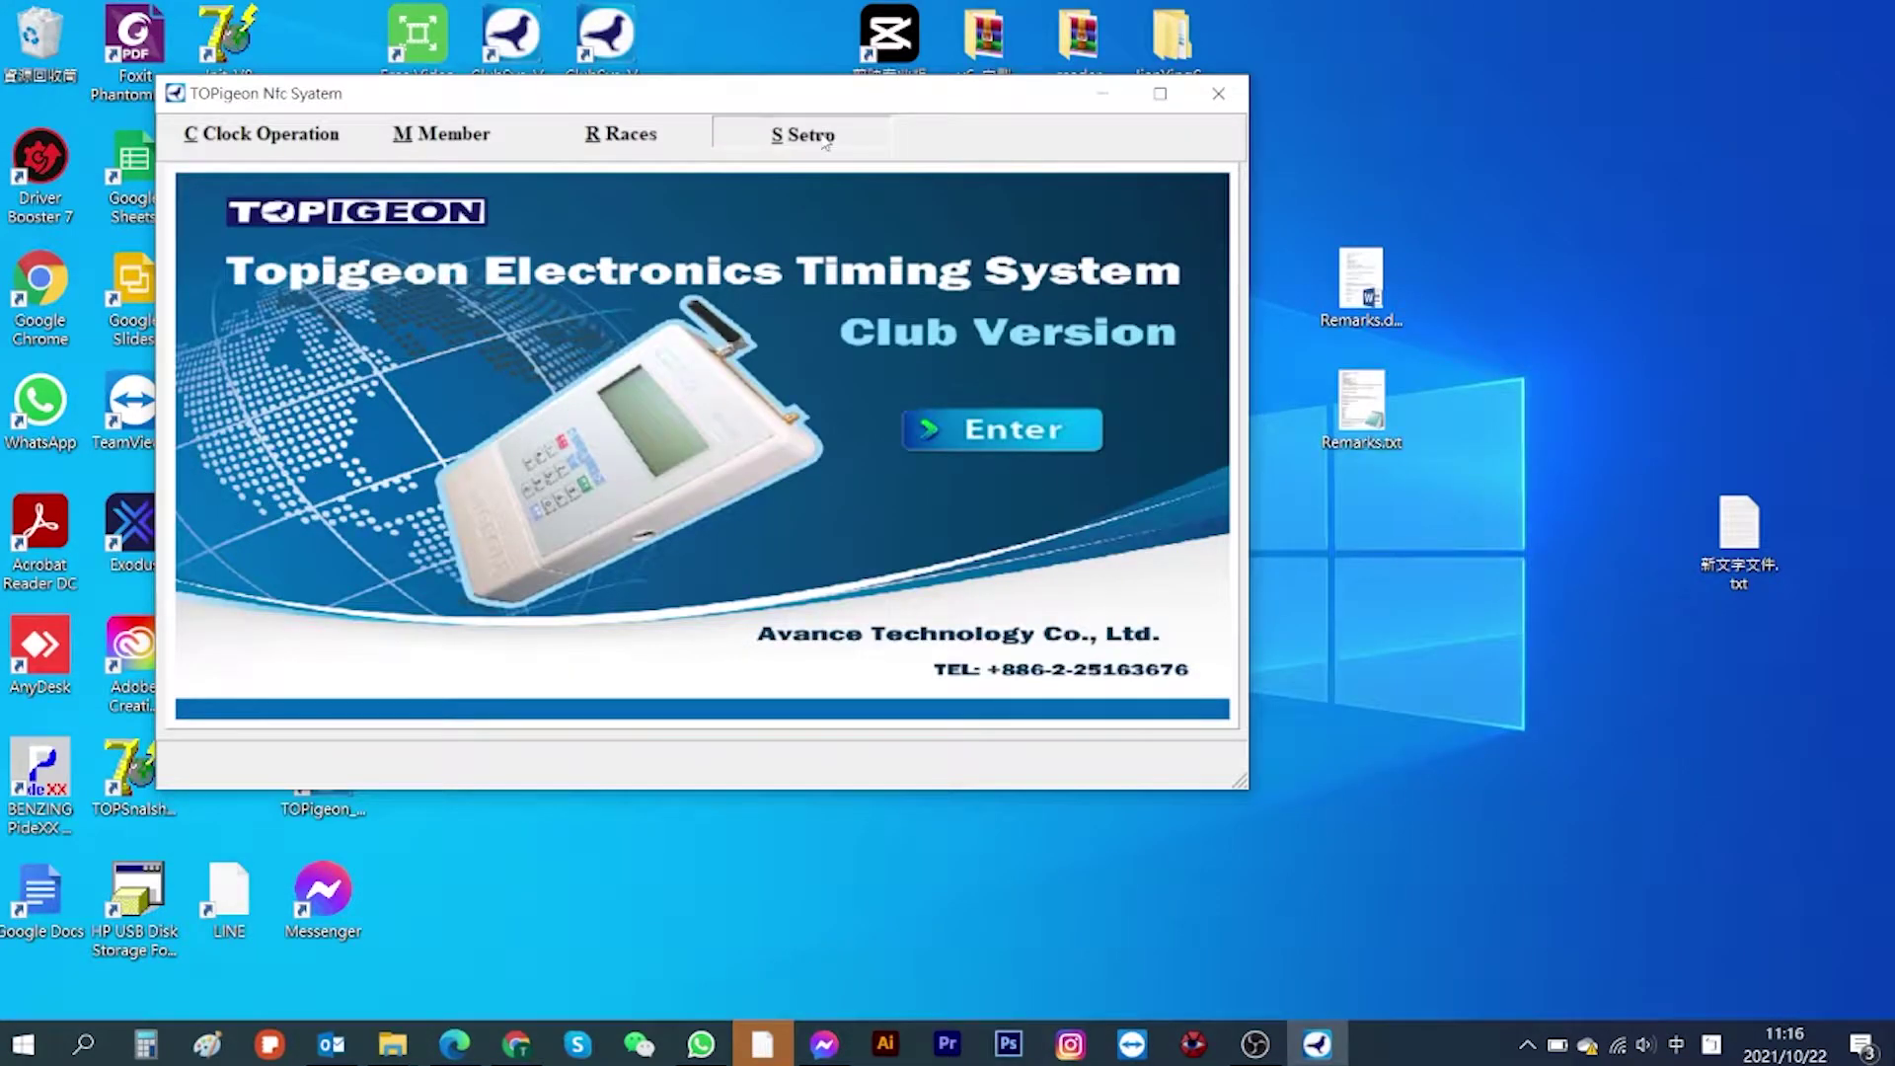
left_click(823, 139)
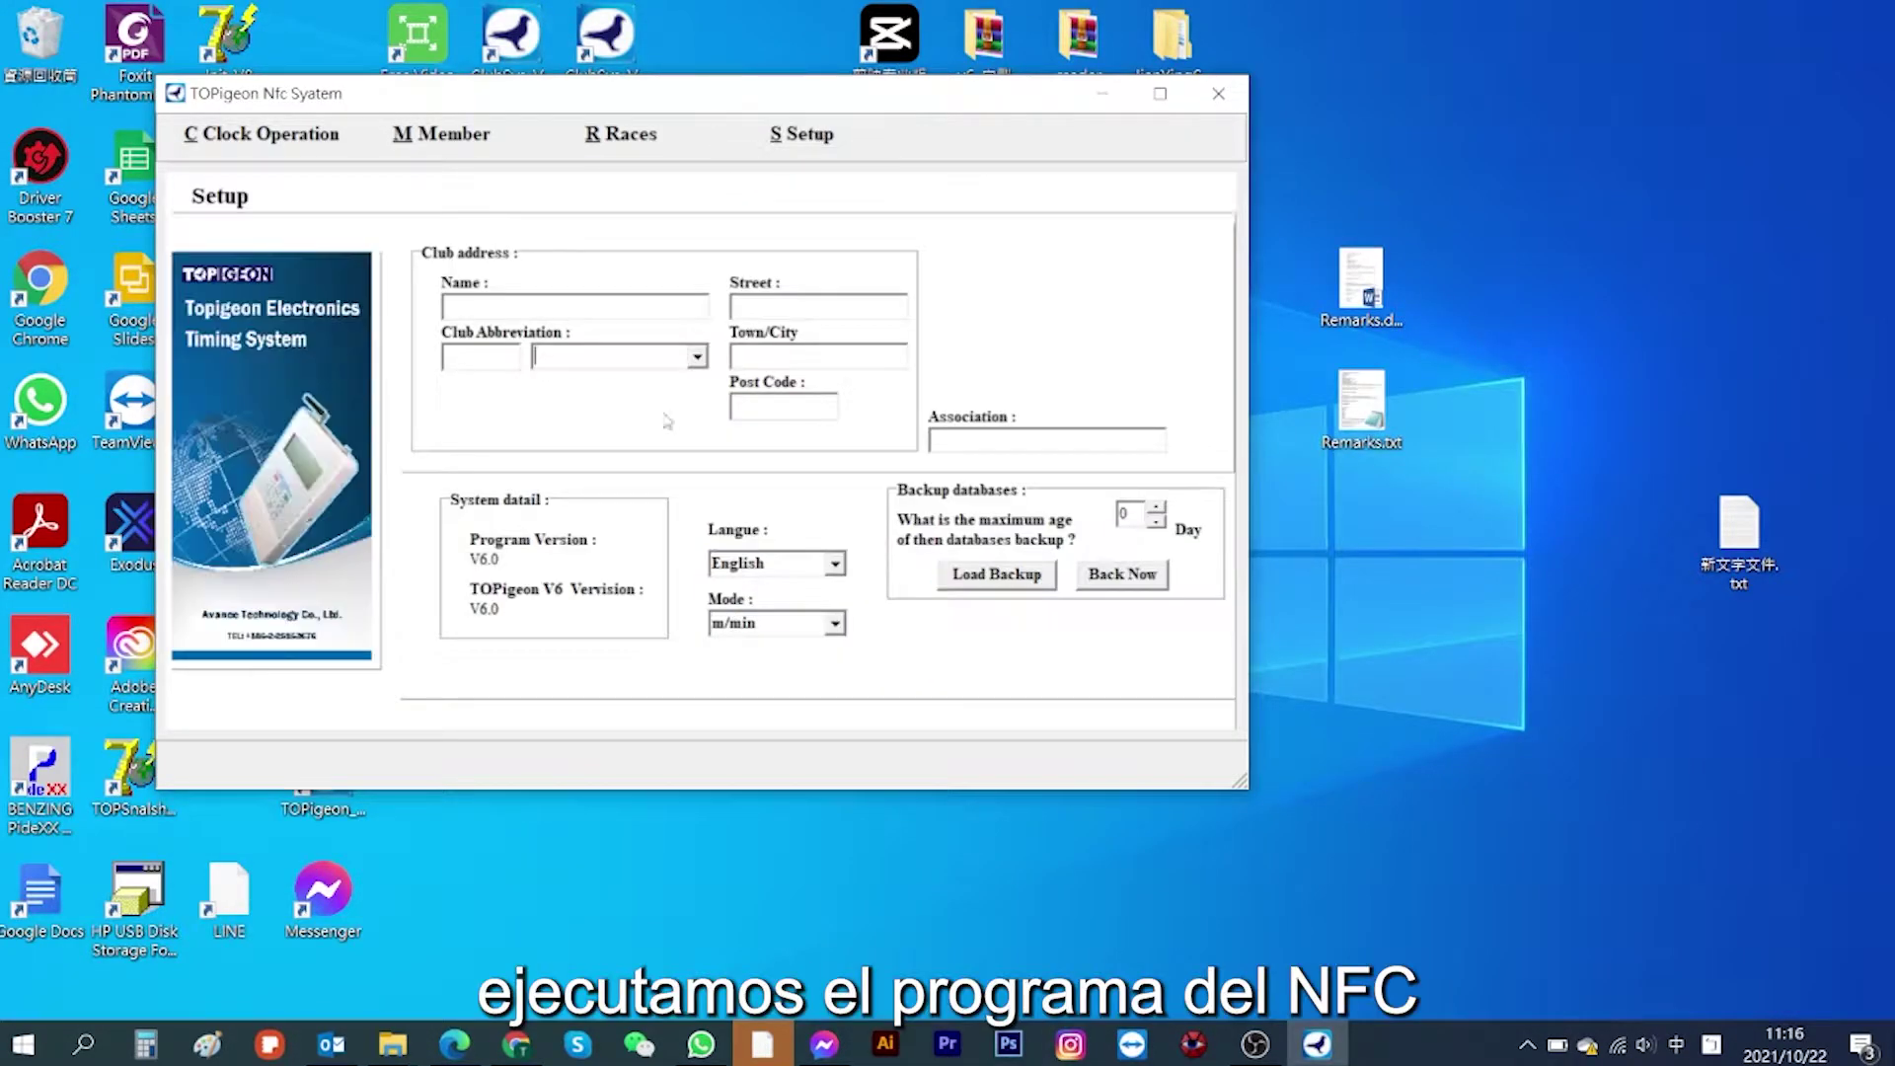
Step: Enter club name 'Thomas Testing', abbreviation CORP as Custom, association AU, then show Members
left_click(585, 311)
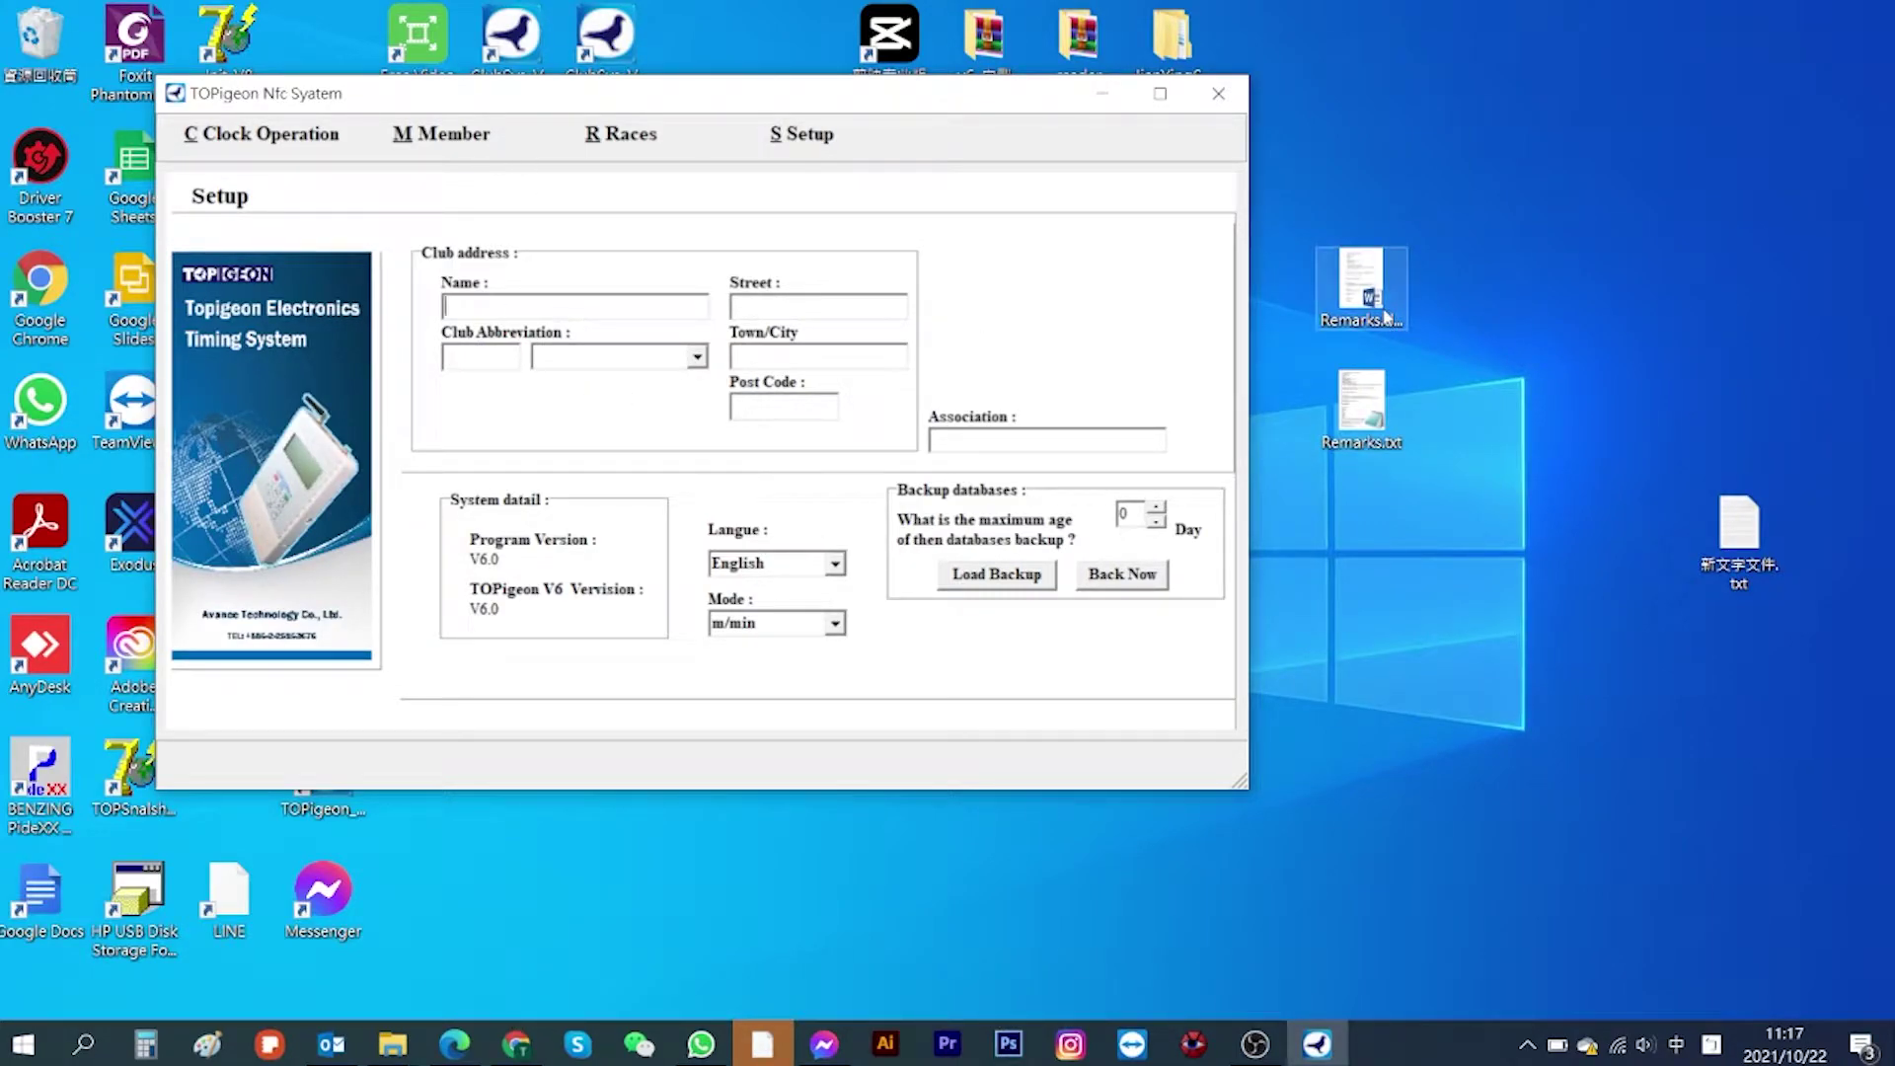
type("T")
type("s Testing")
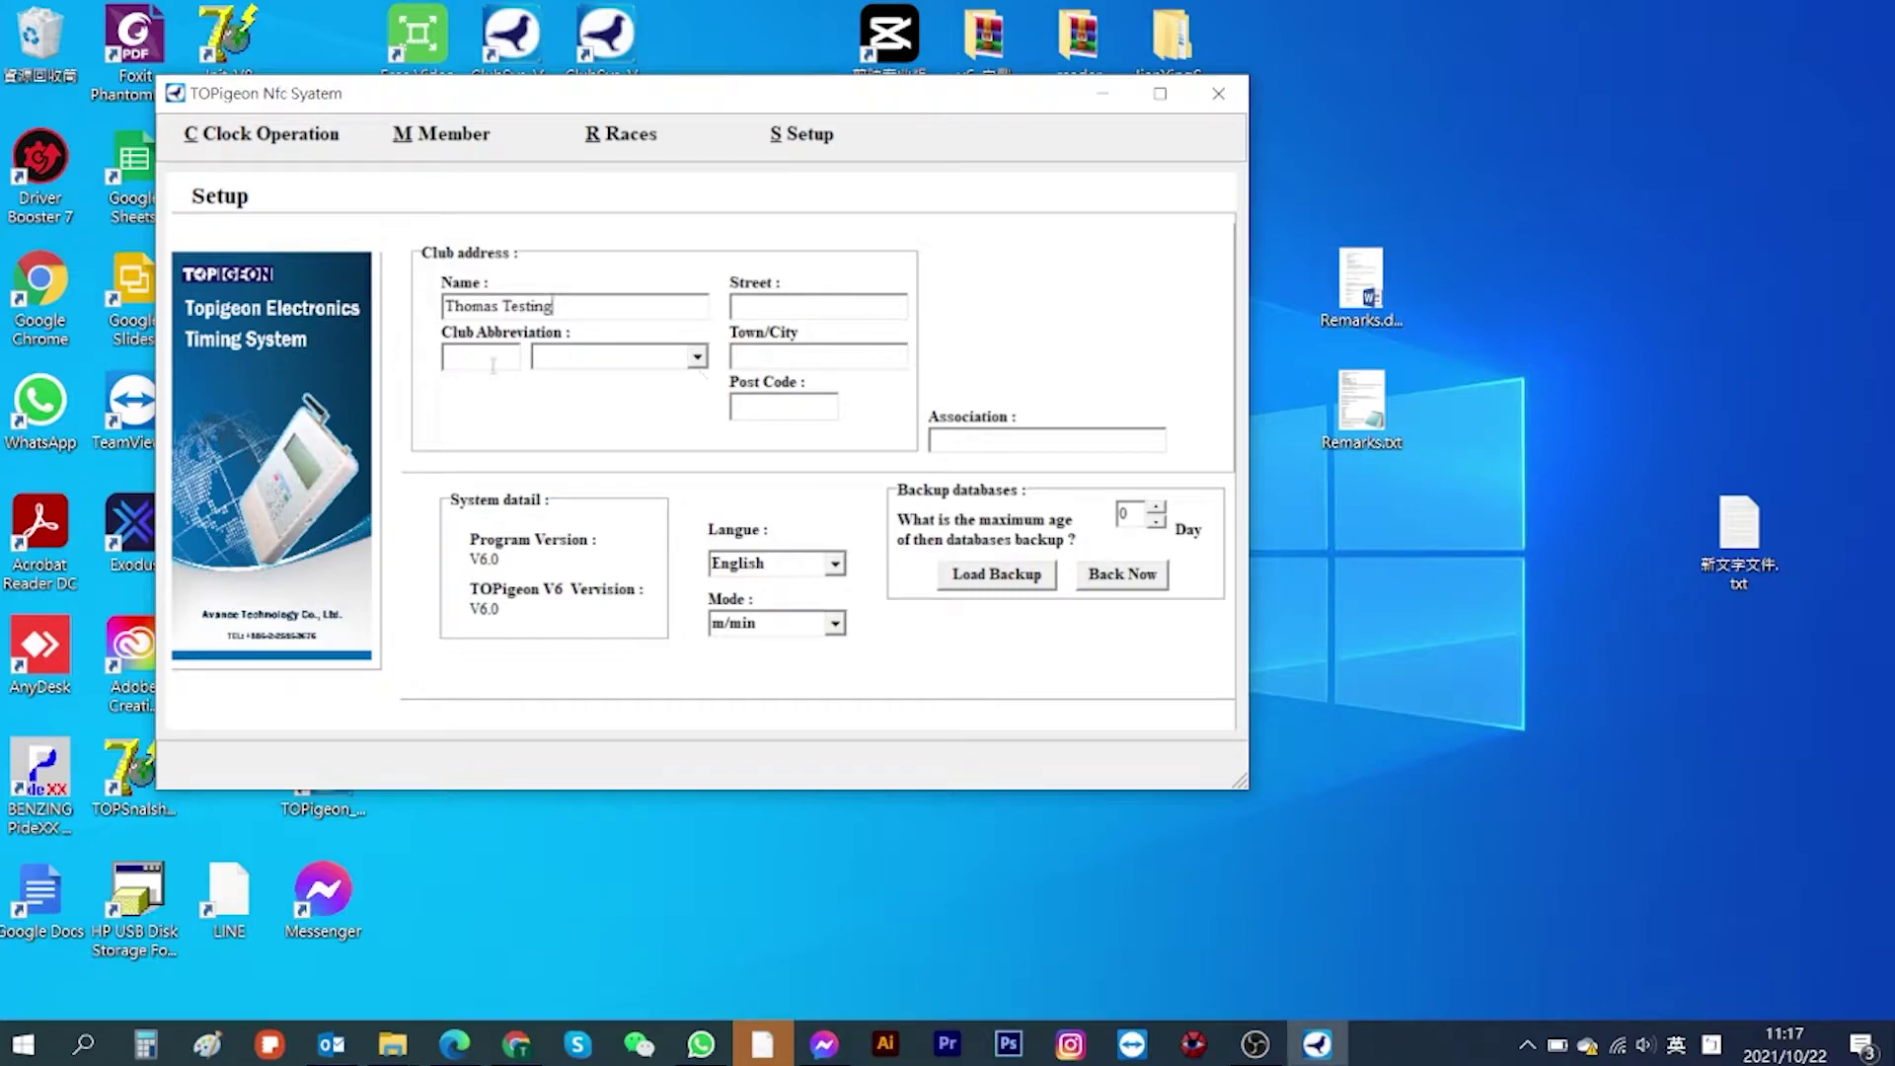
type("ORP")
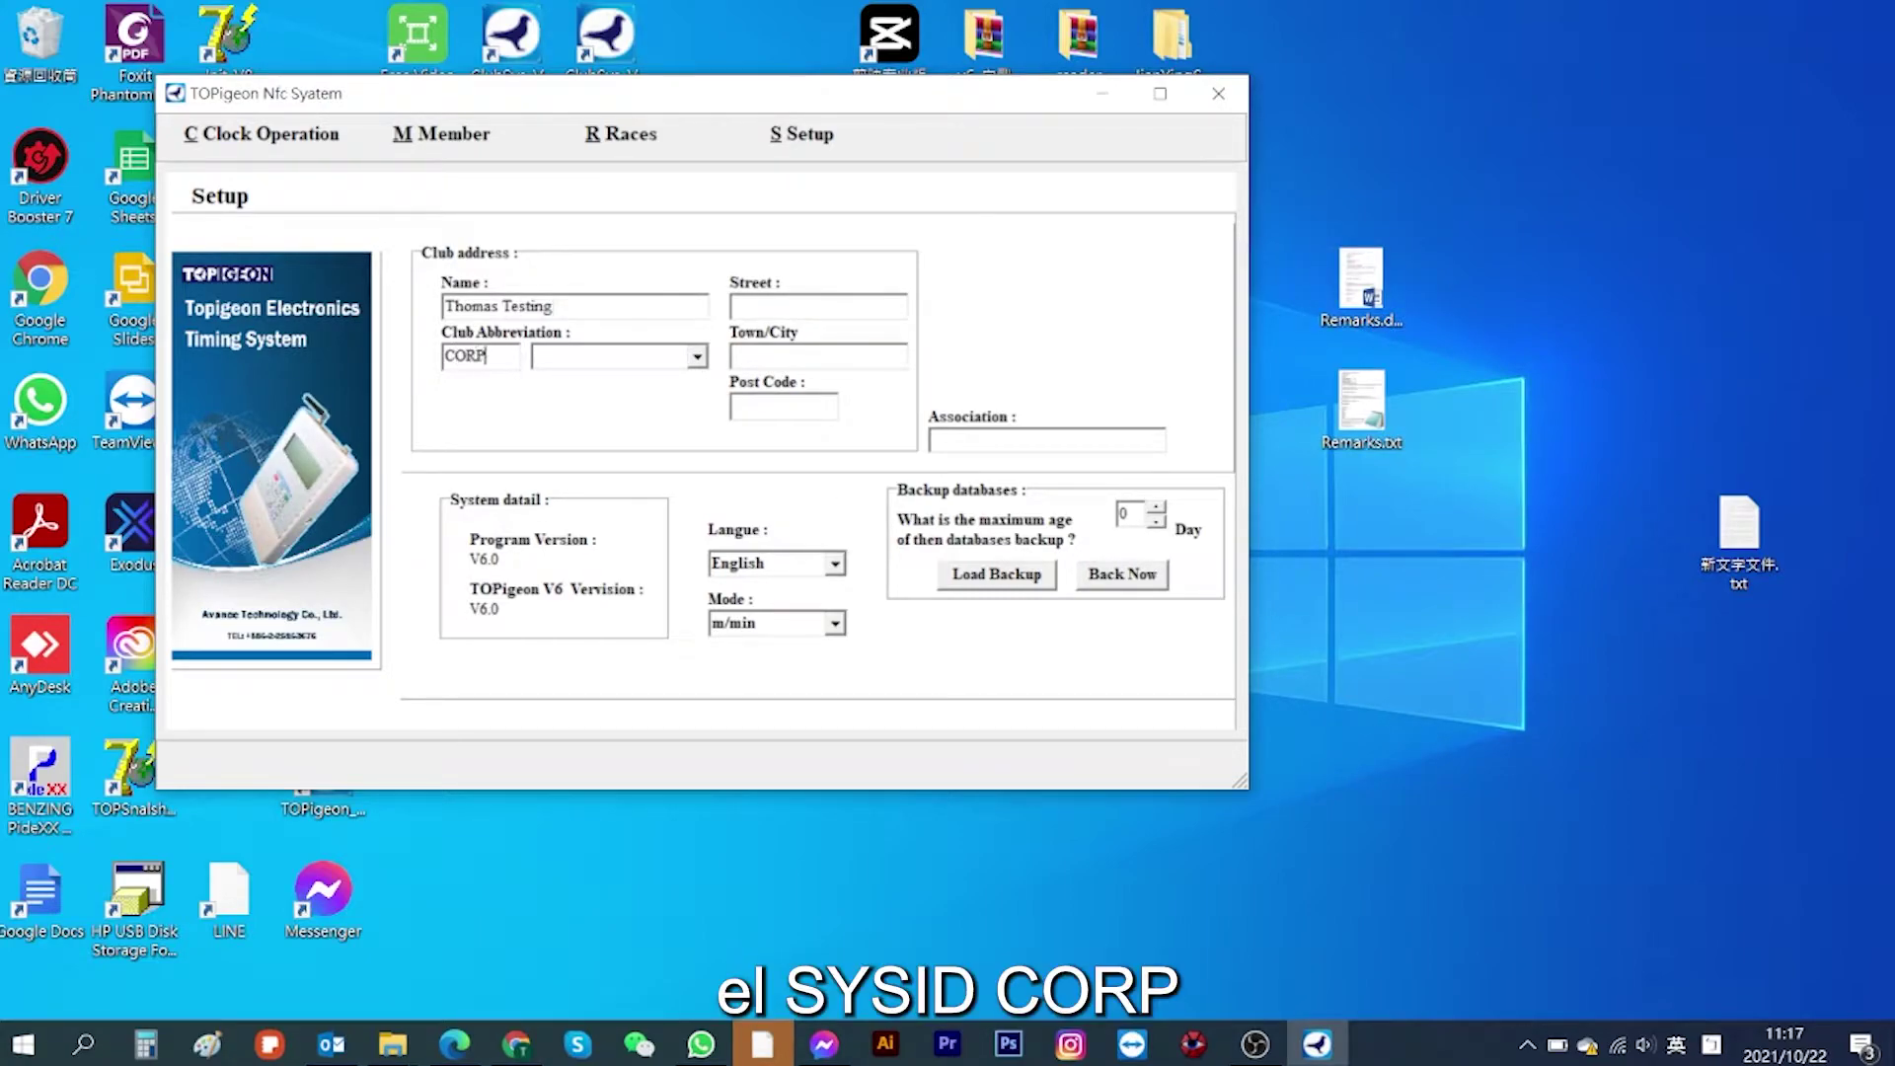
left_click(698, 358)
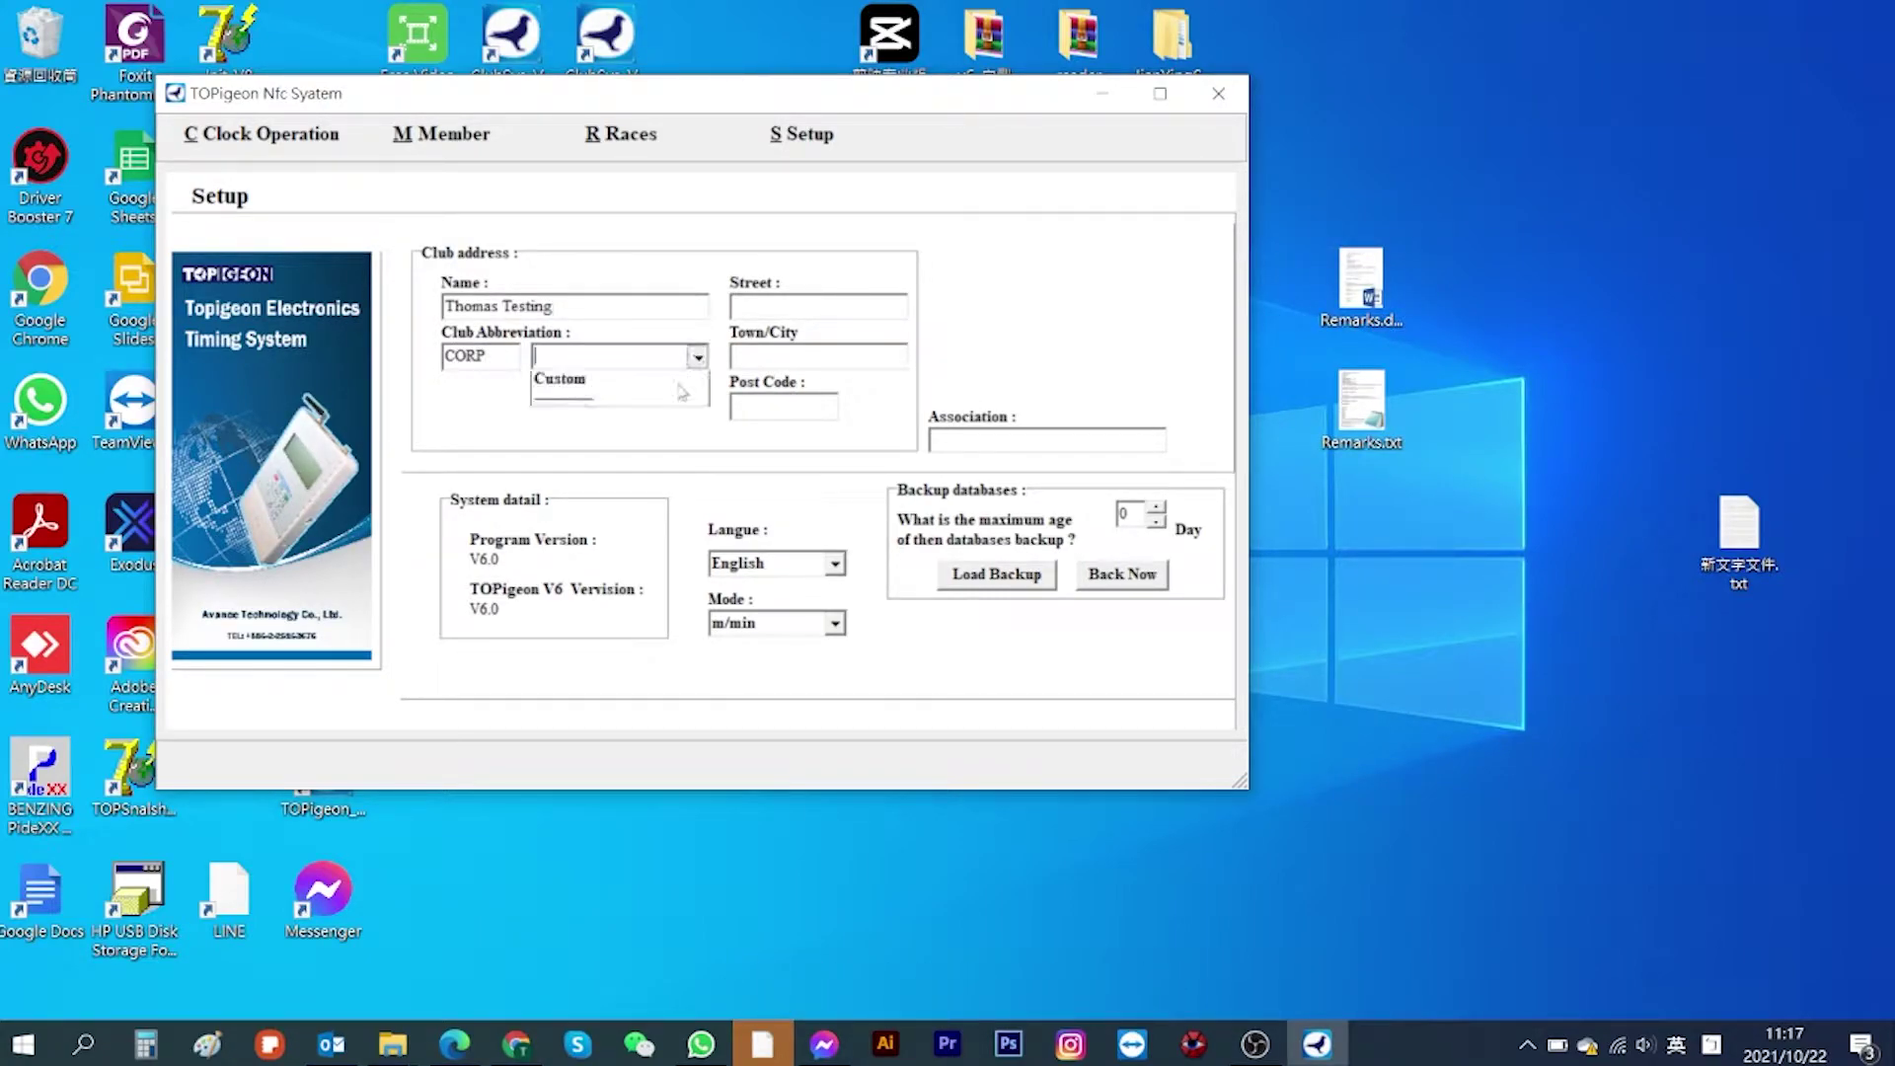
left_click(636, 380)
left_click(970, 437)
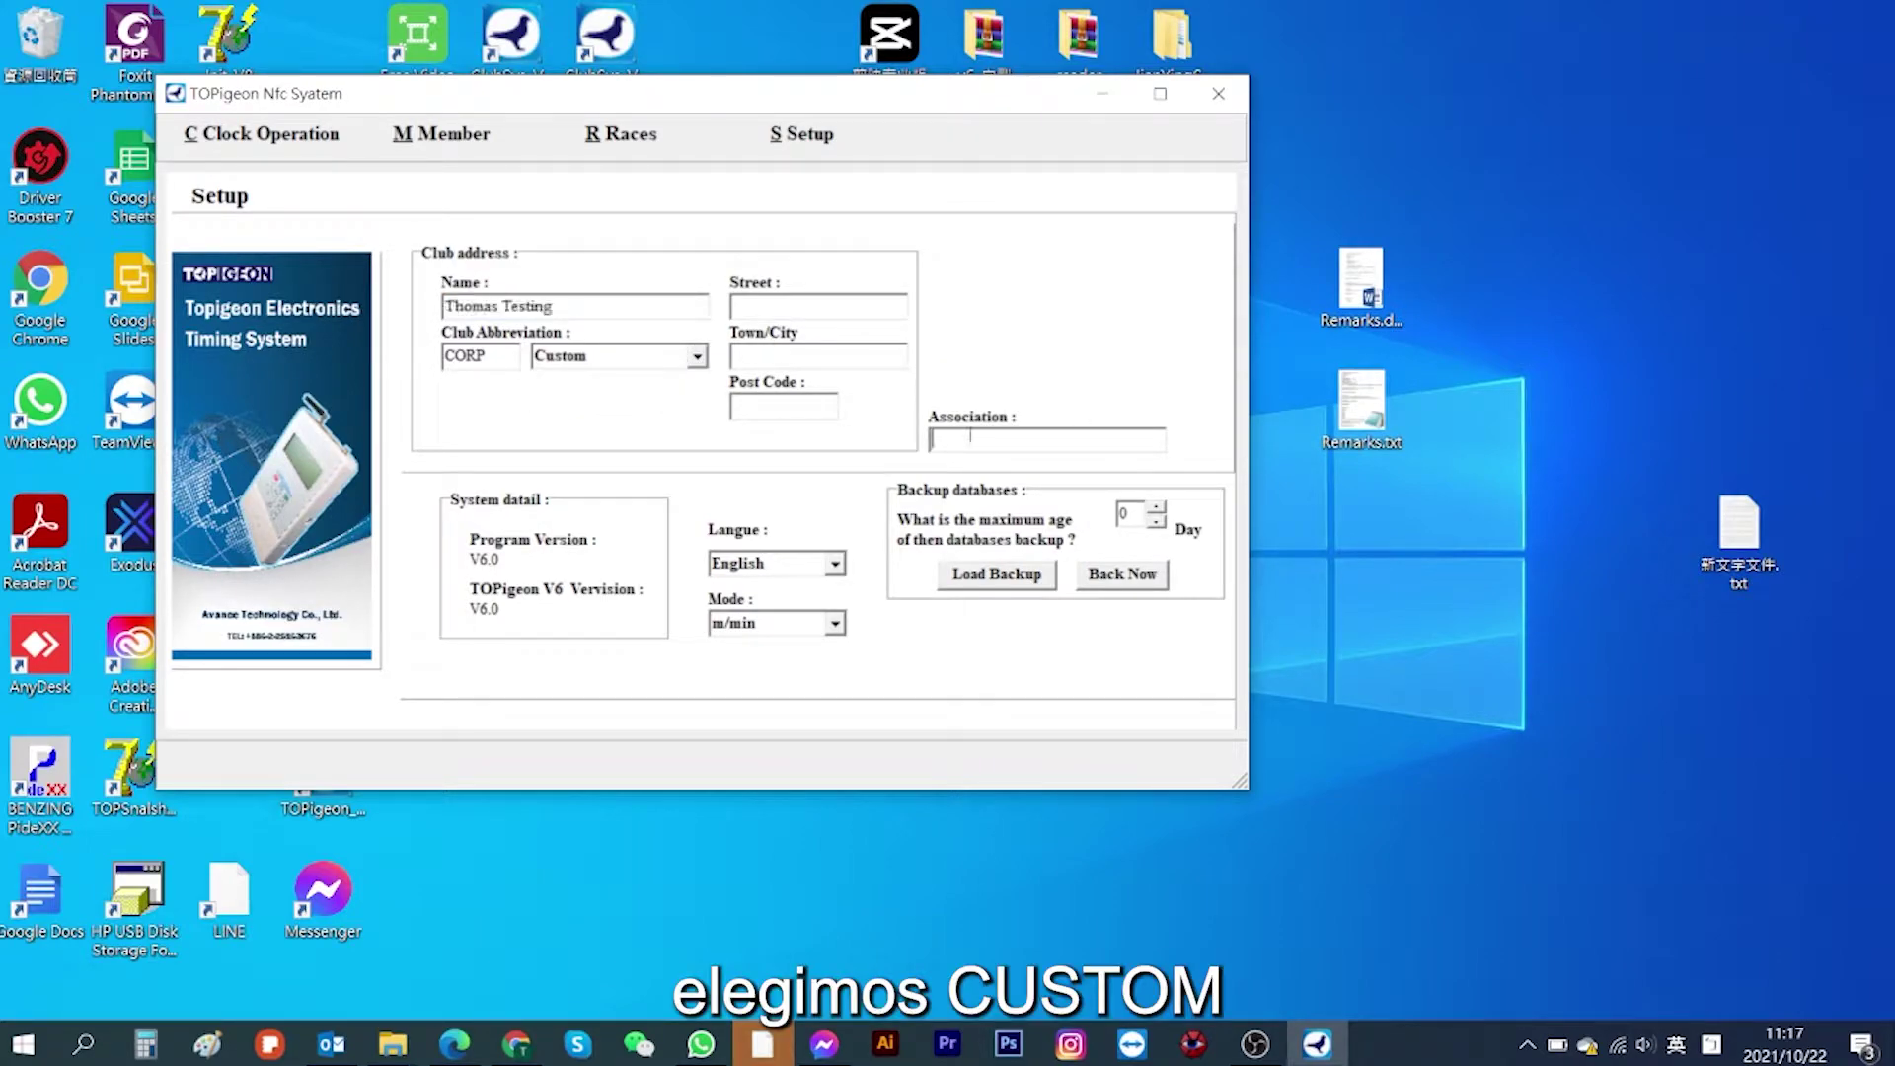
type("U")
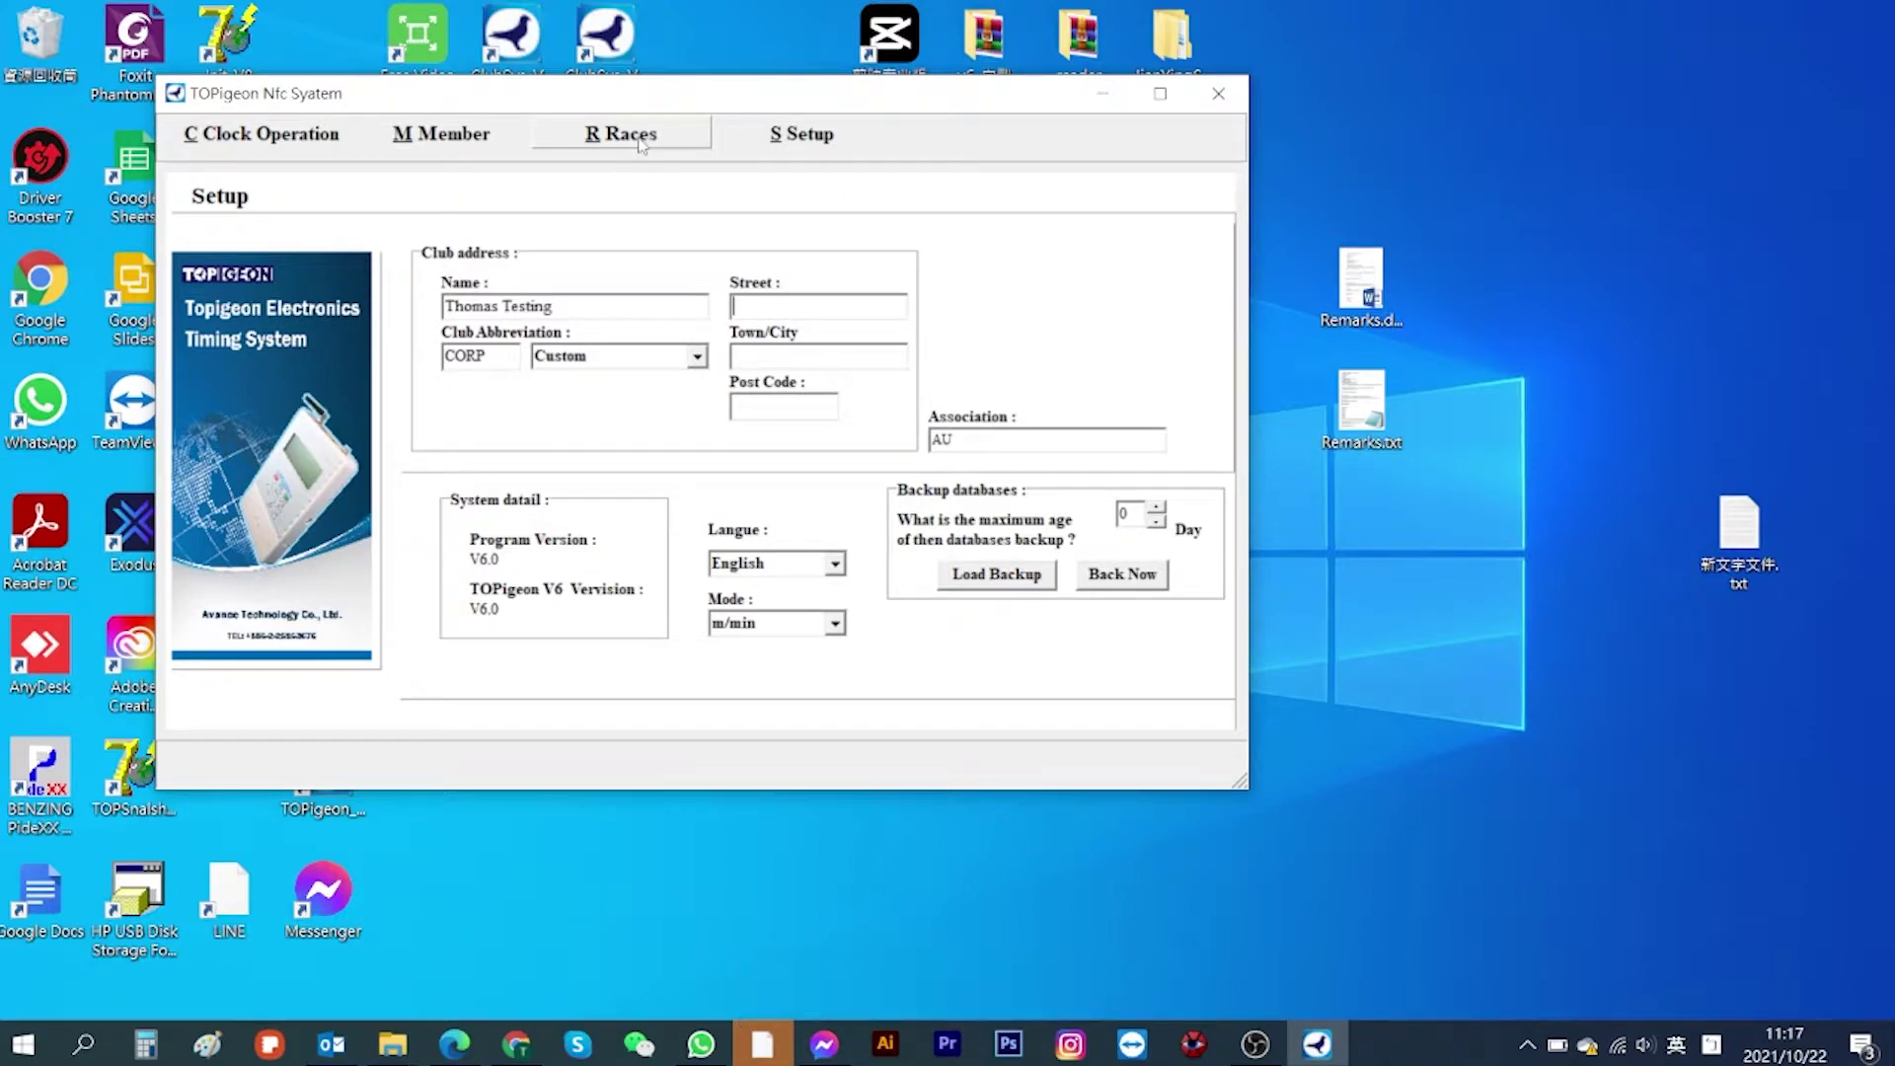
left_click(485, 138)
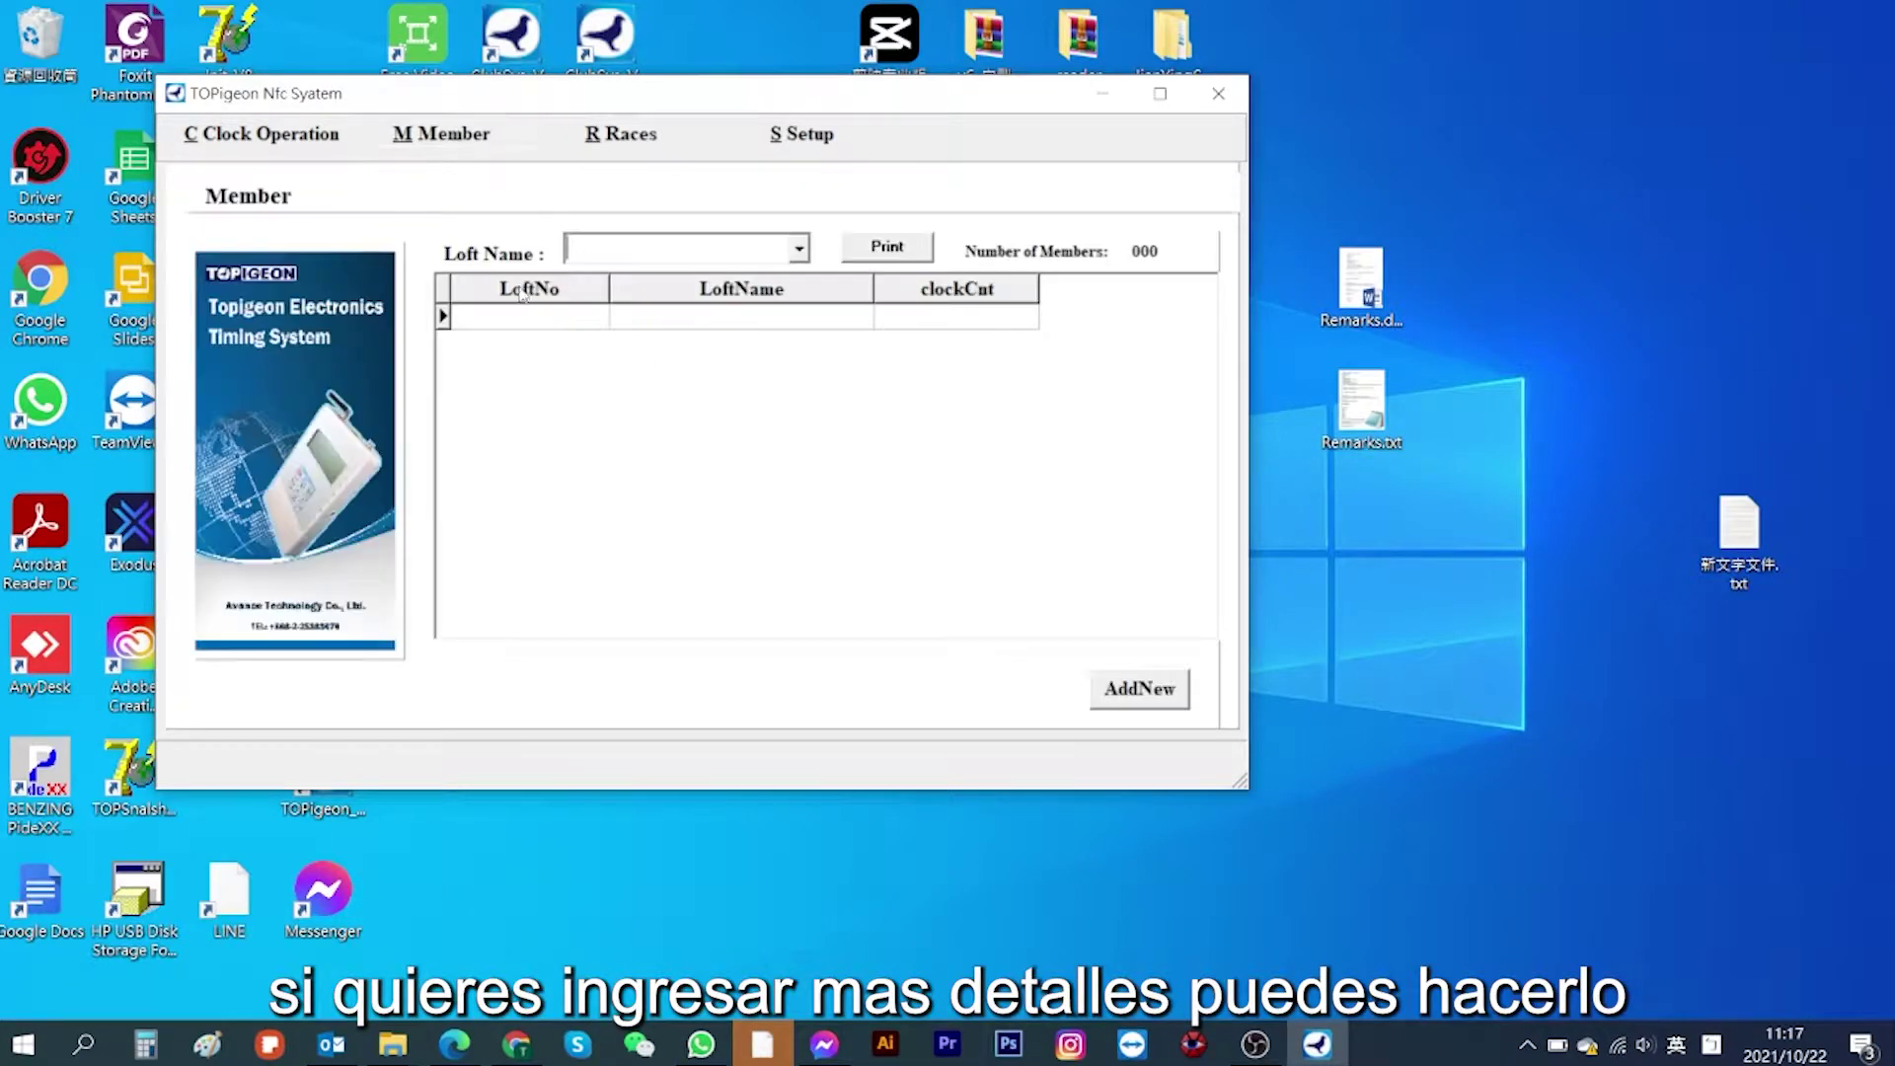
Step: Add member Thomas with loft 1234, longitude E110, latitude N022, and open his ring list
left_click(1136, 690)
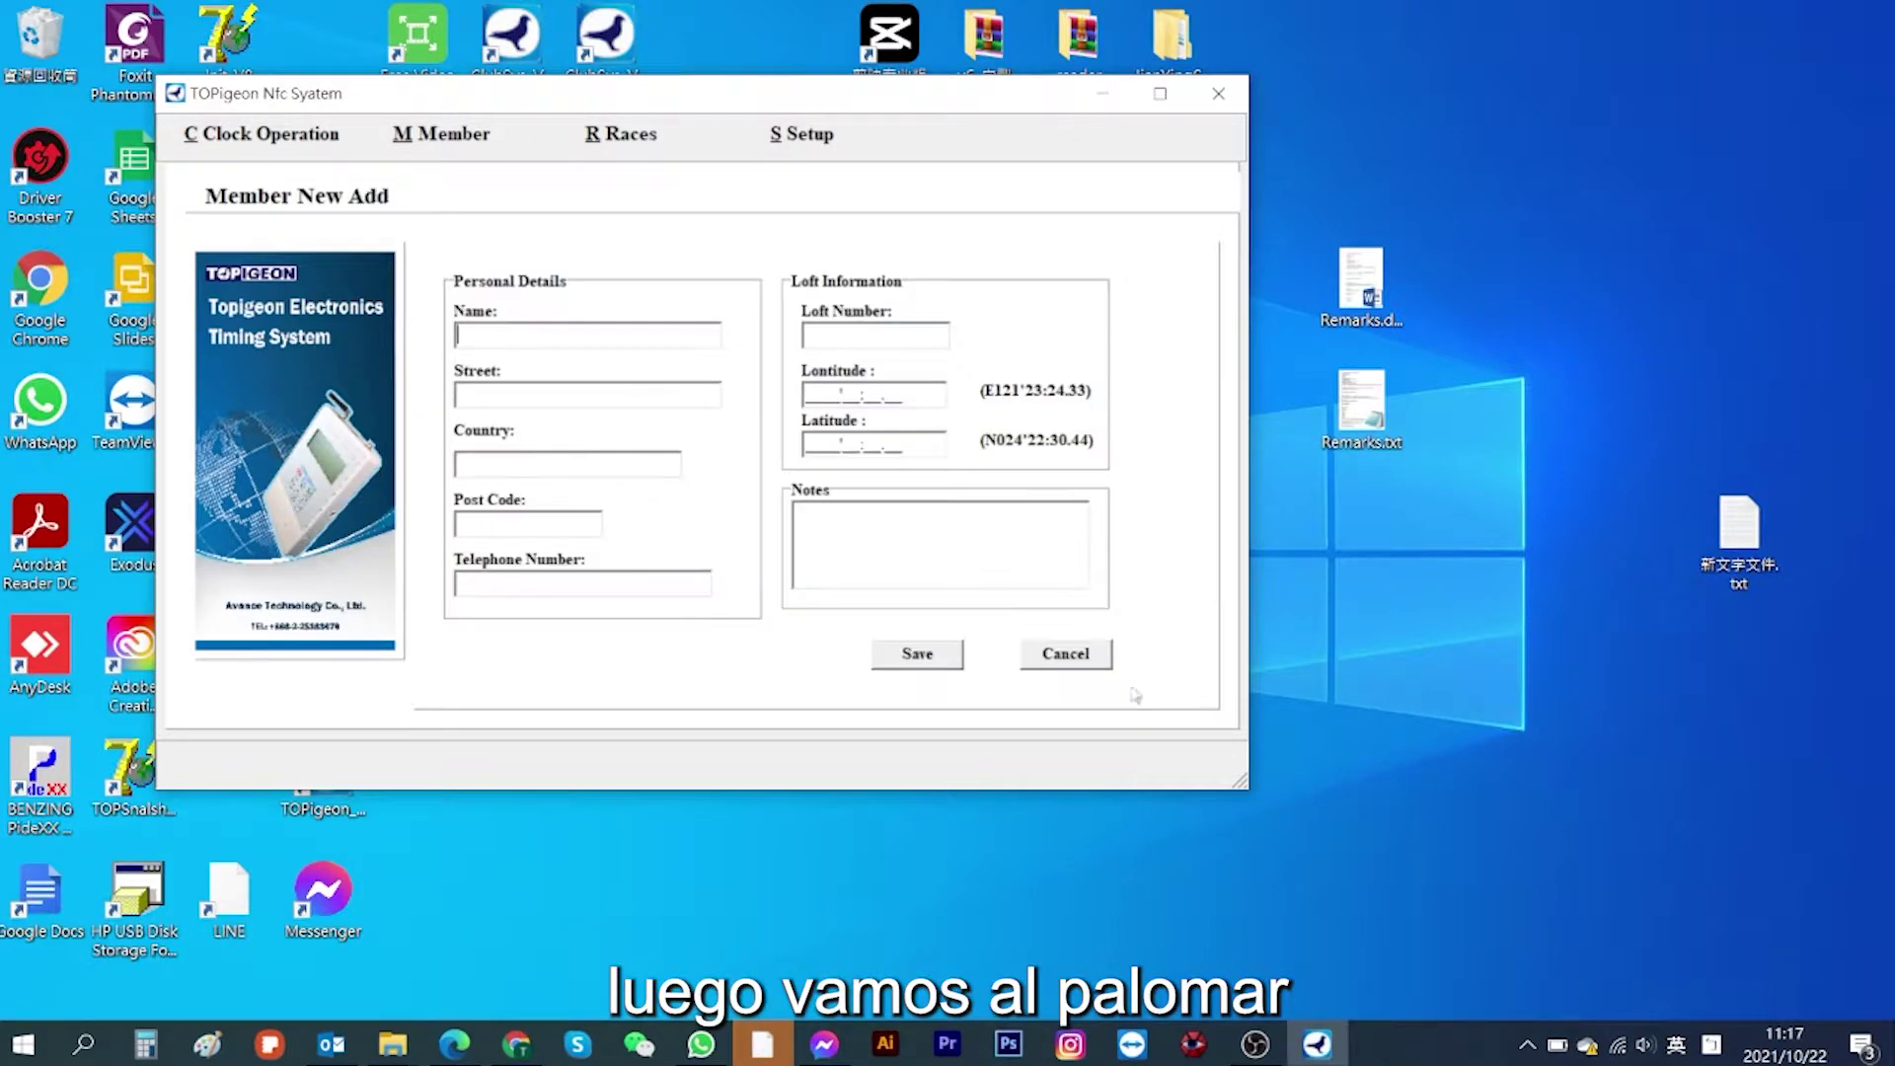
type("Thomas")
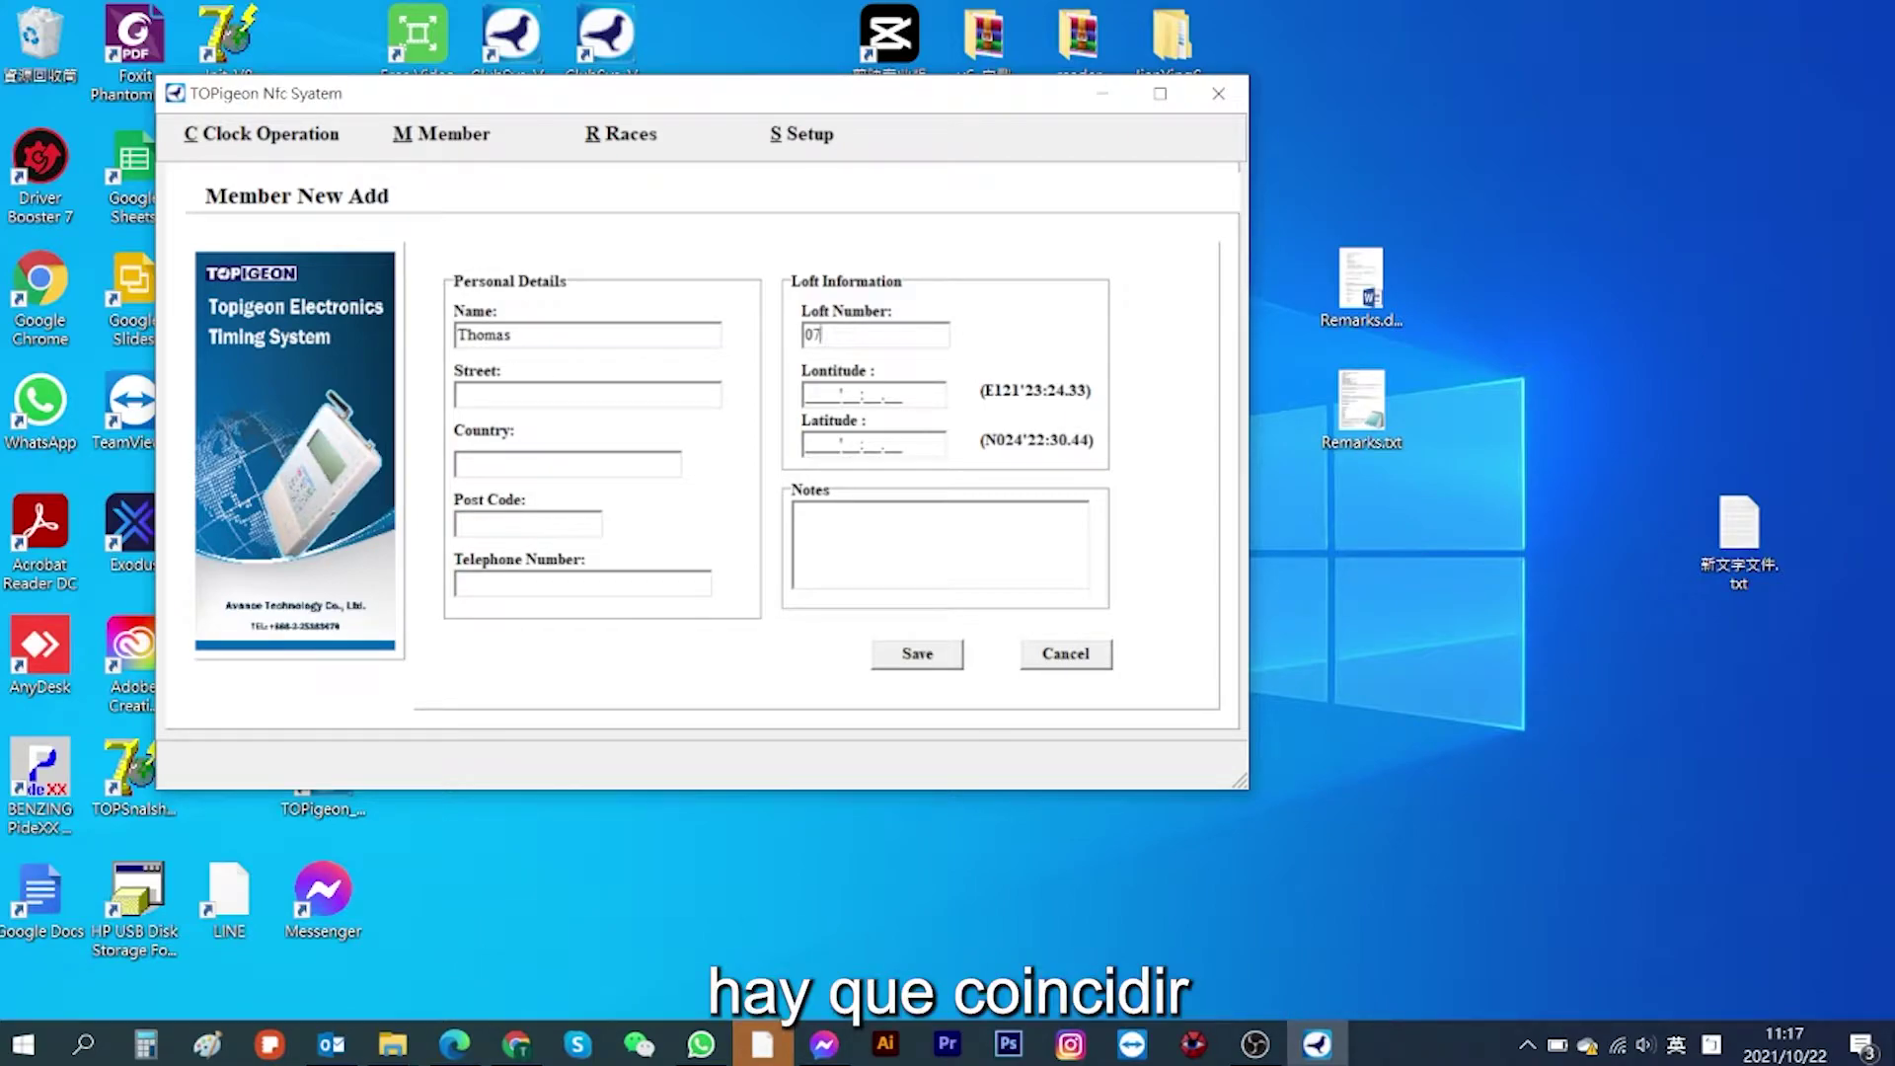
type("34")
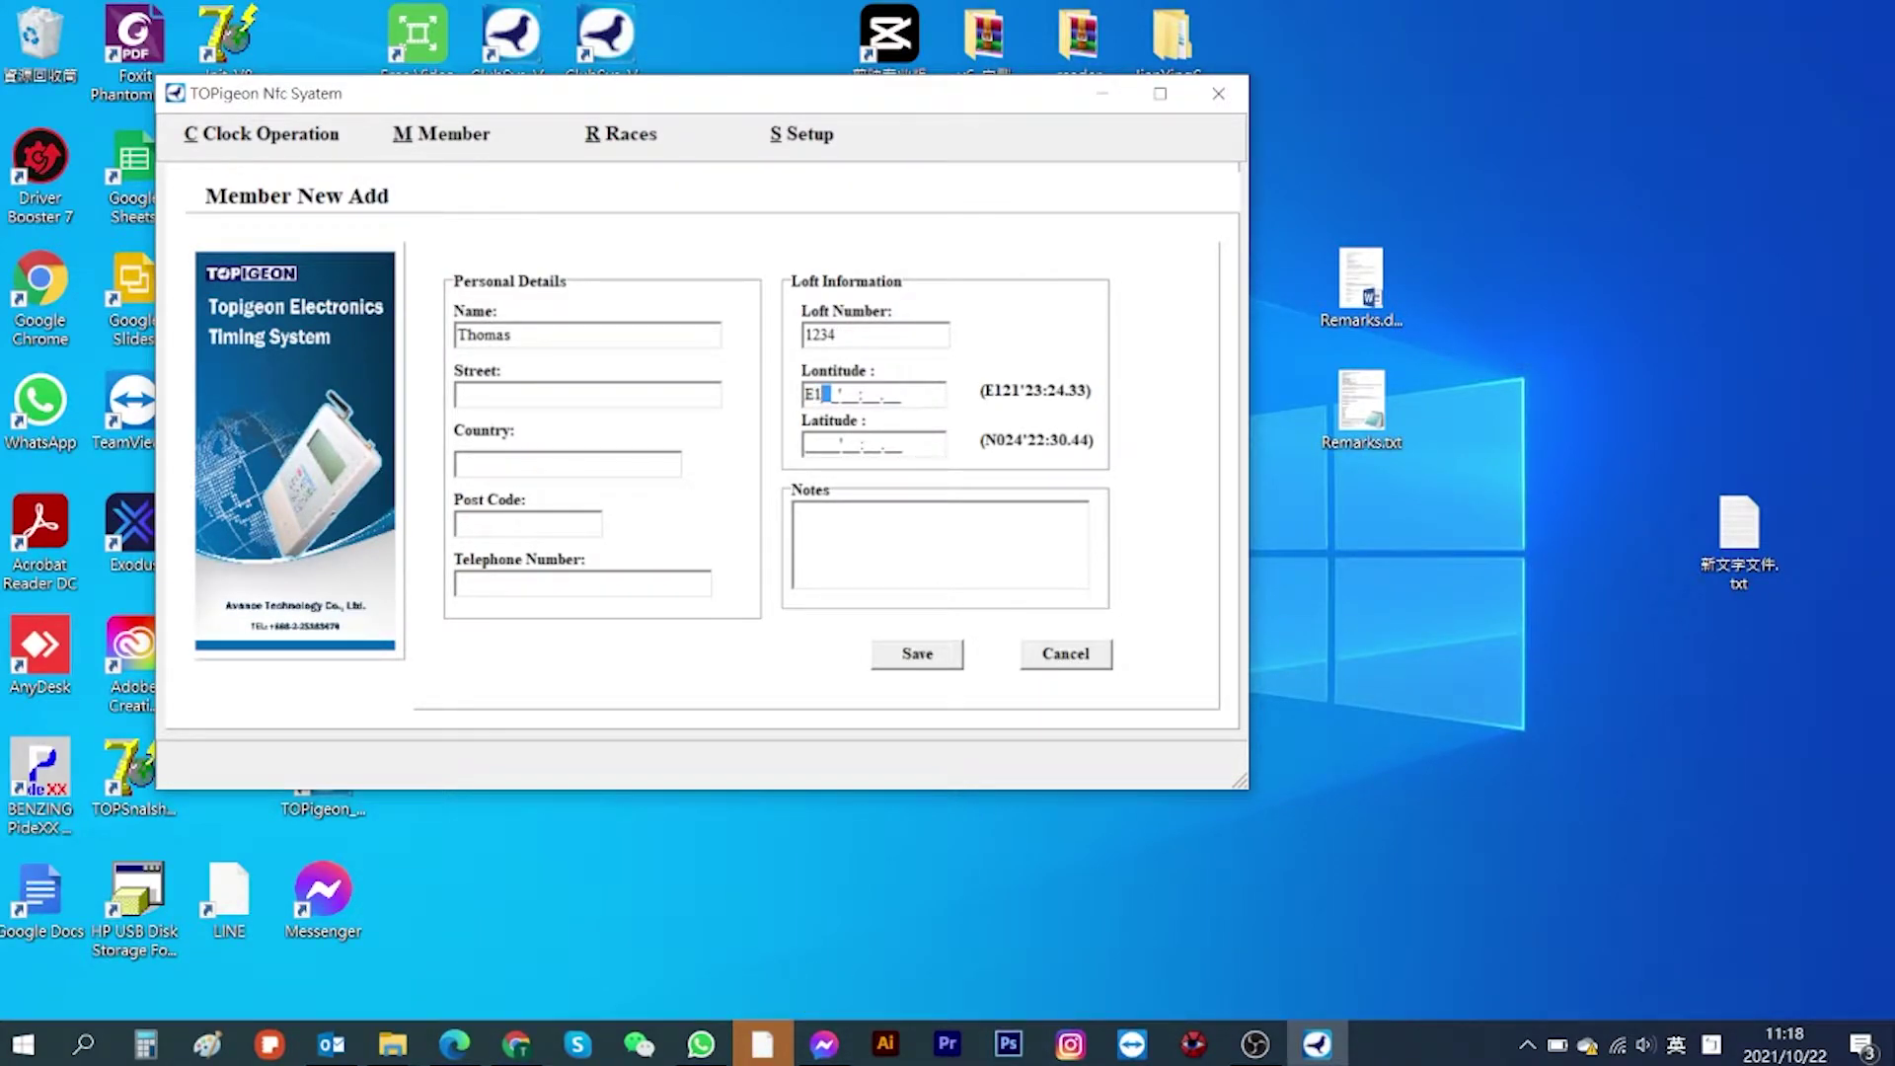
type("00:00.00")
key("Tab")
type("N")
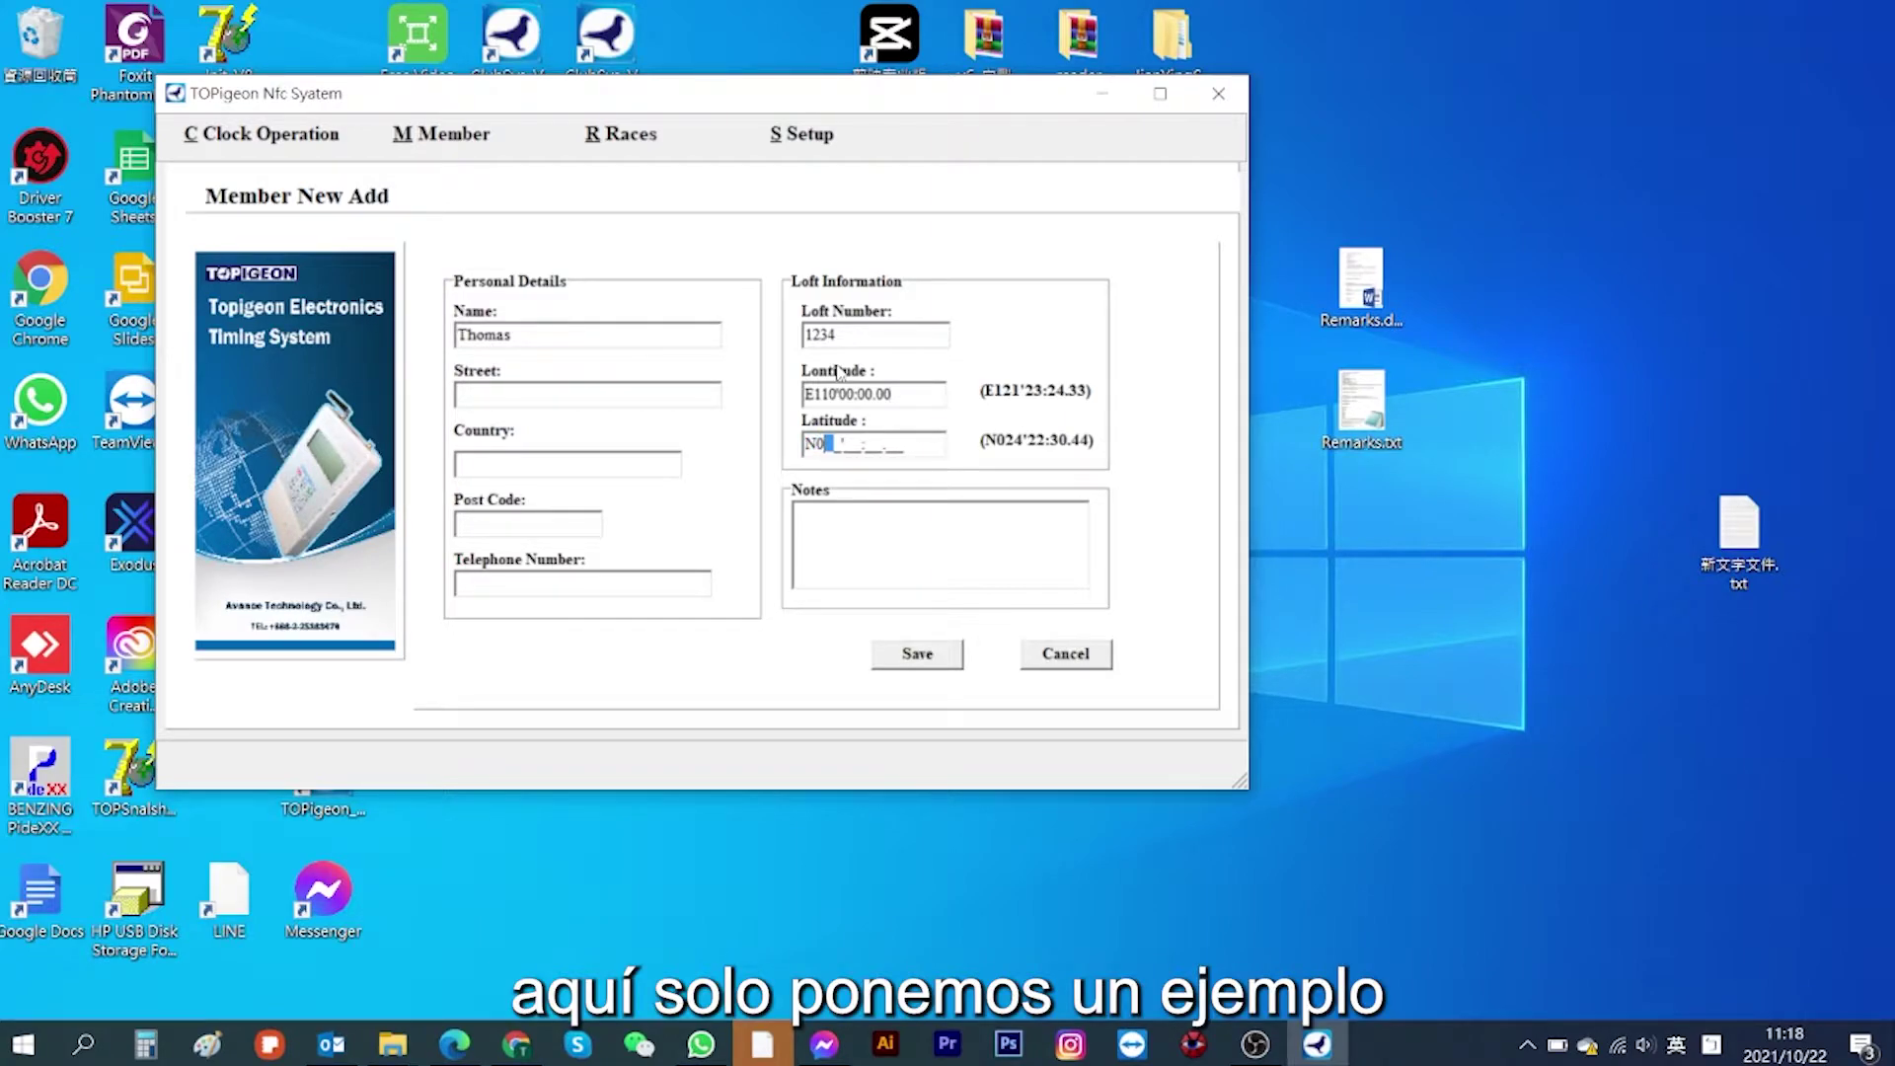
type("022'00:00.00")
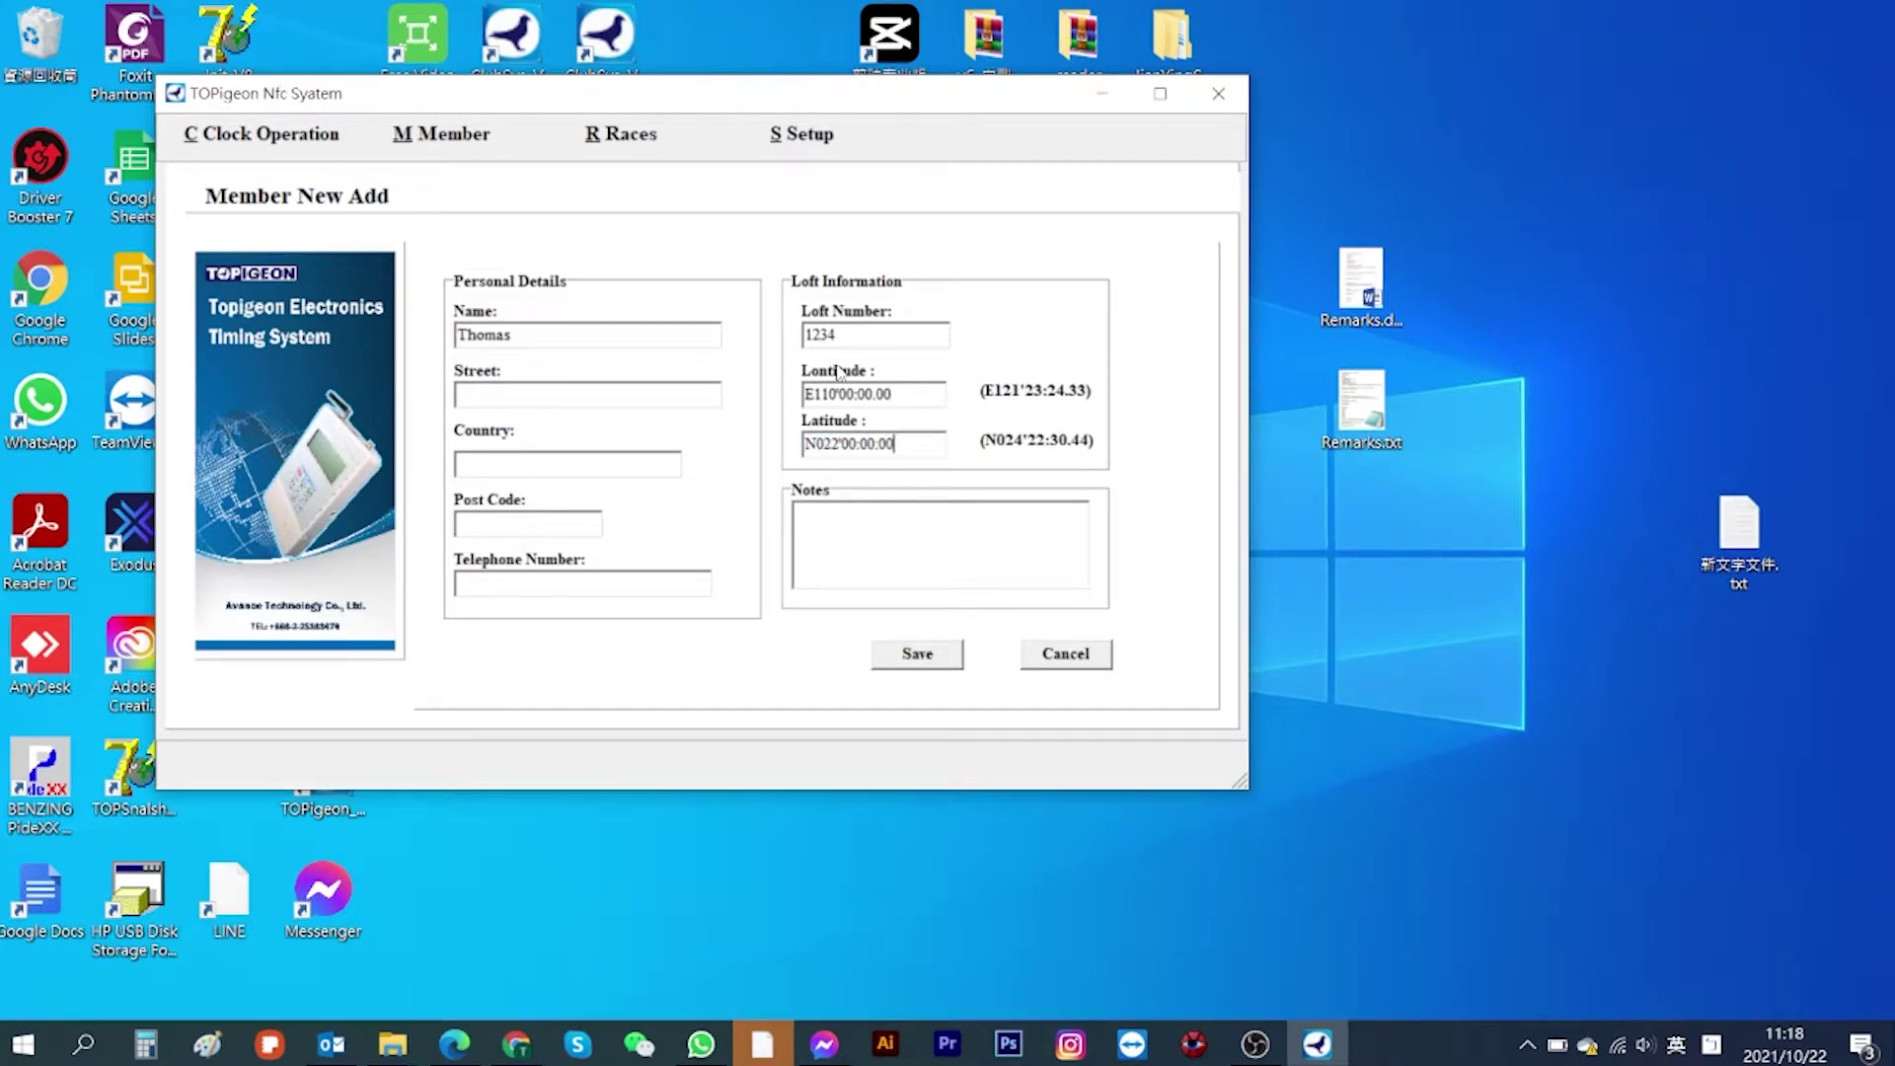
left_click(937, 661)
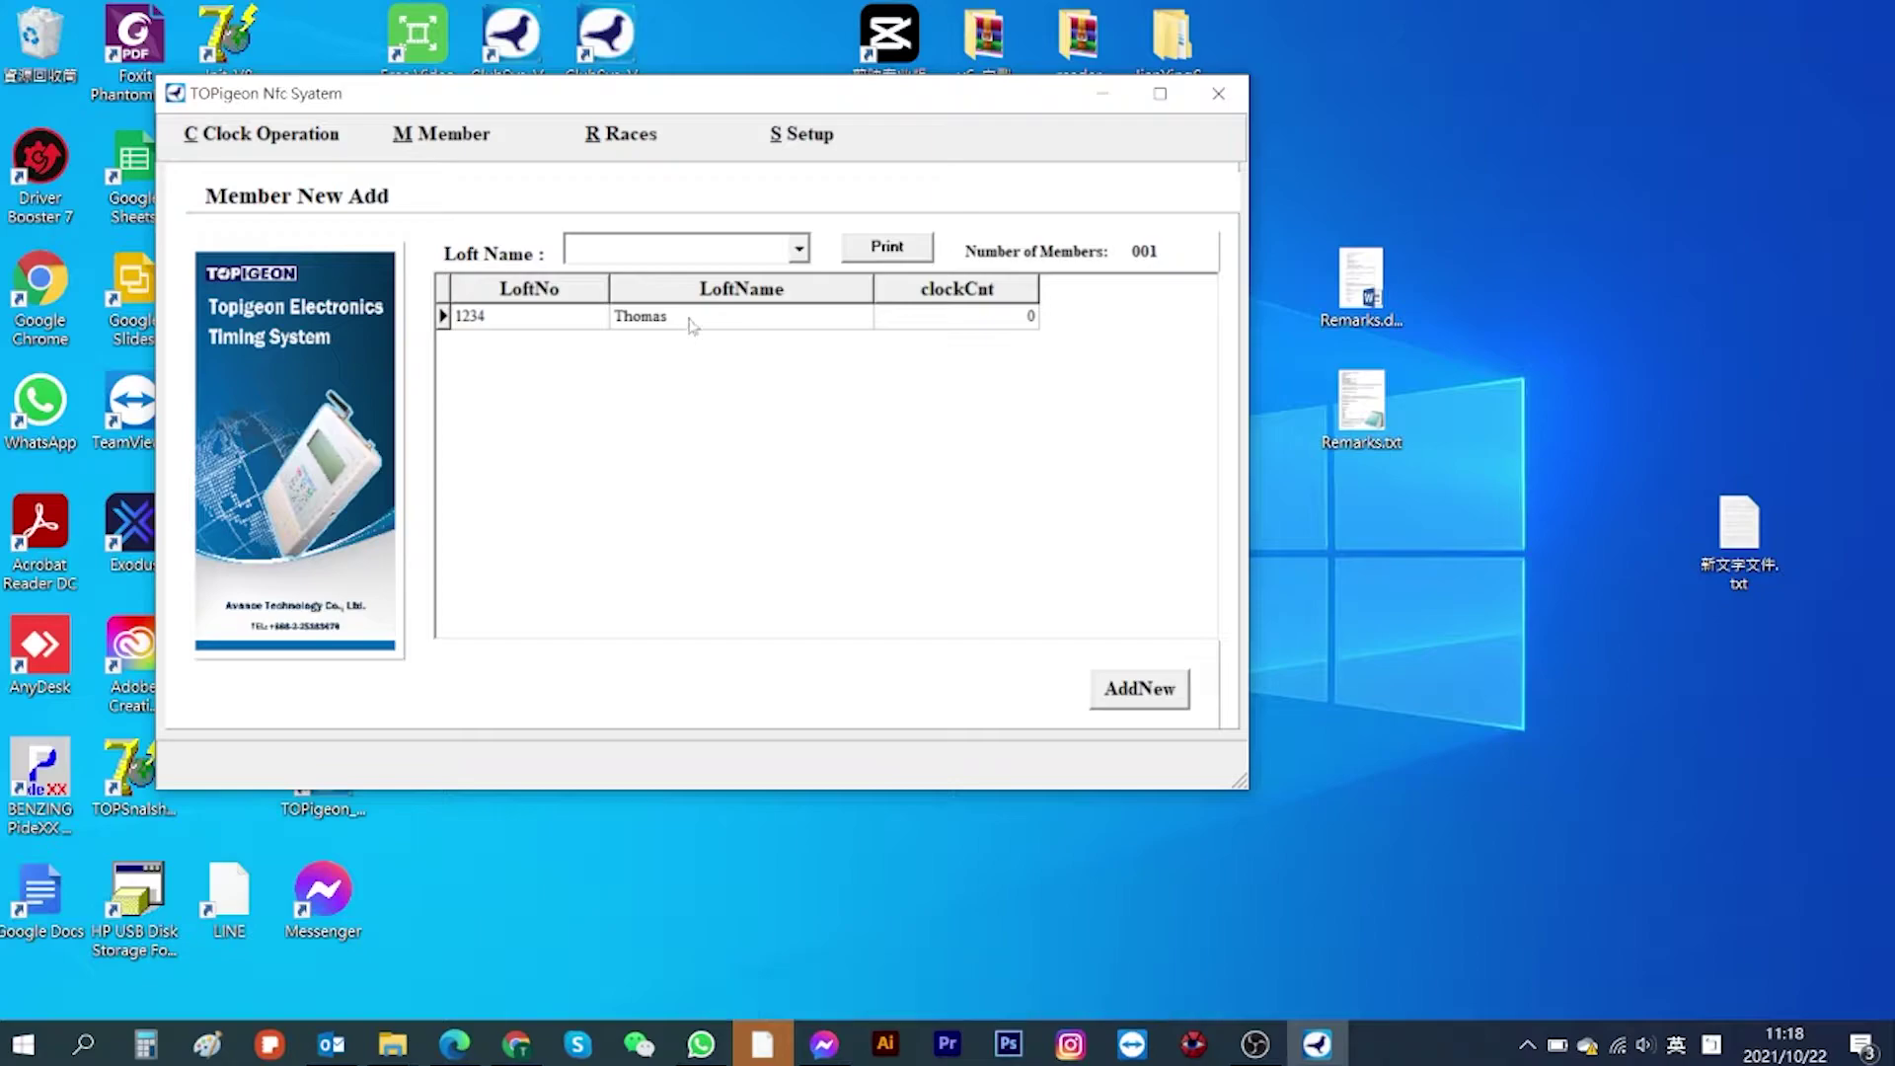
double_click(689, 325)
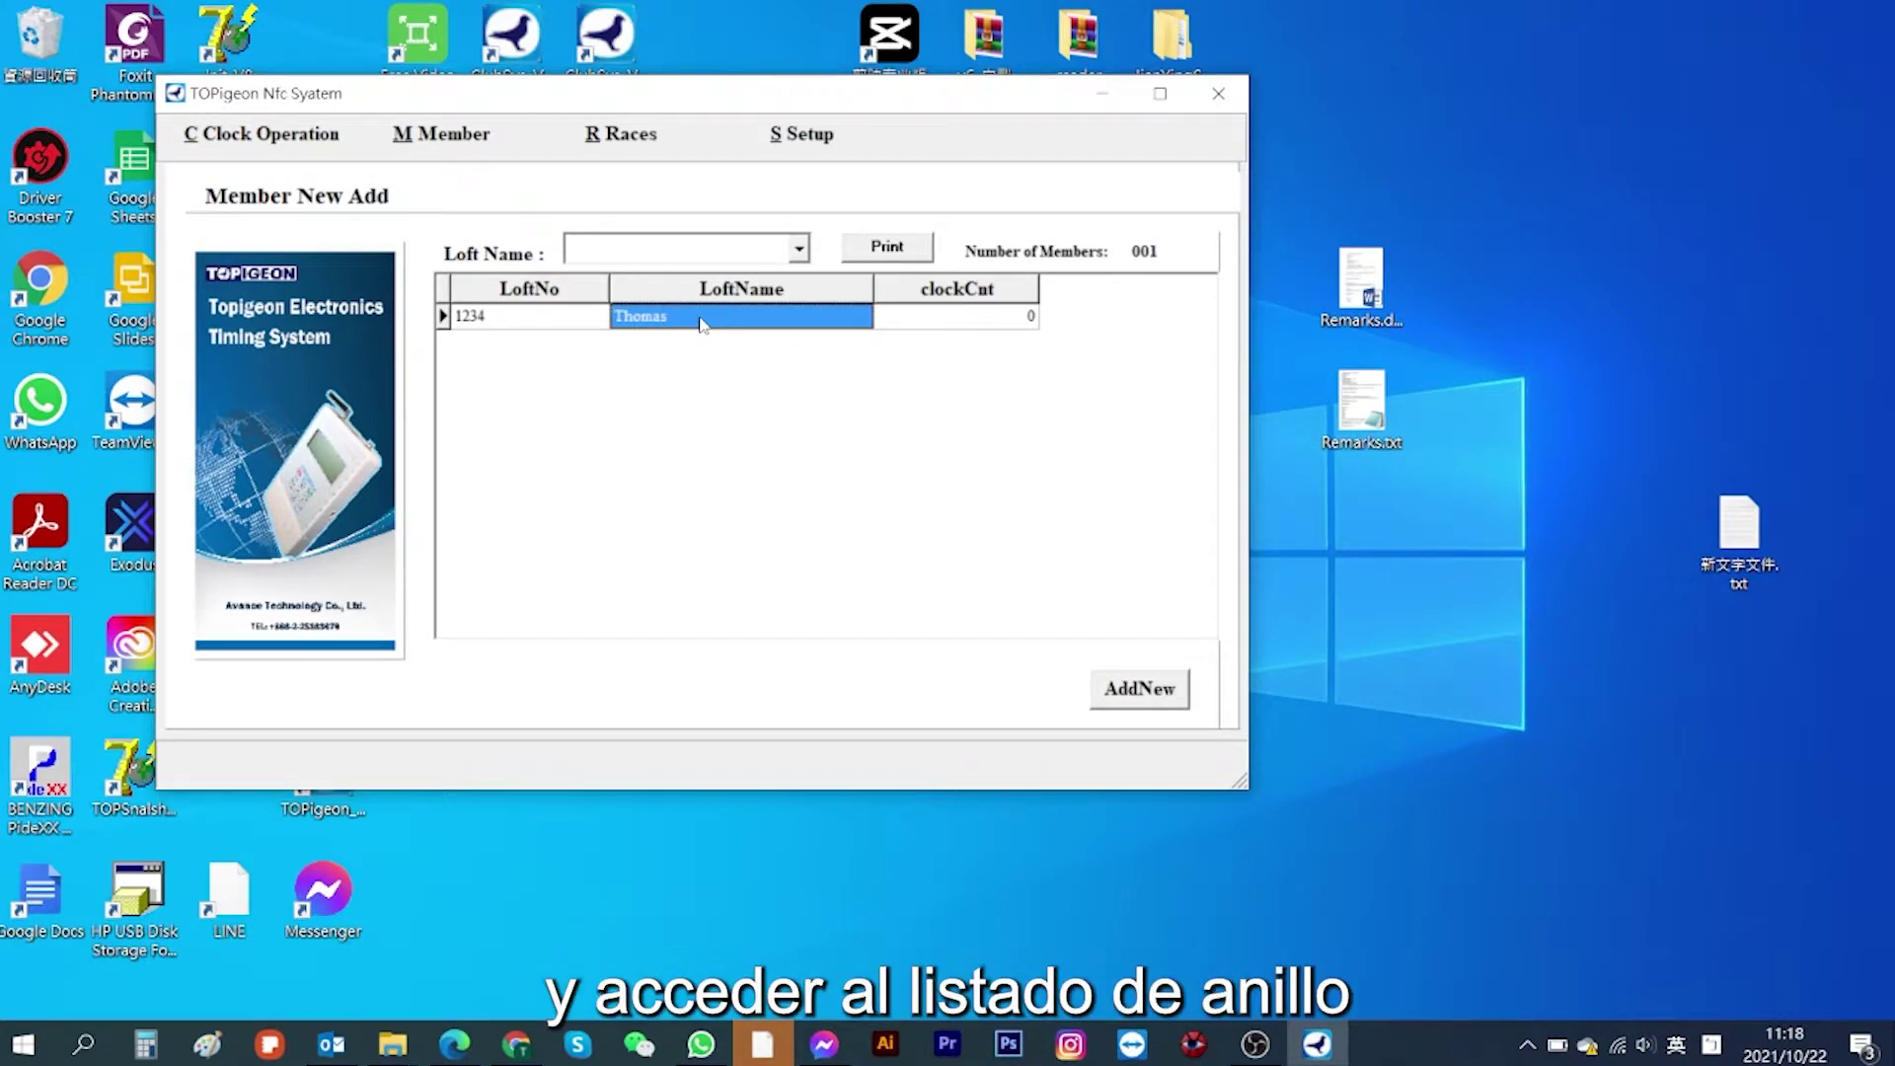
double_click(702, 325)
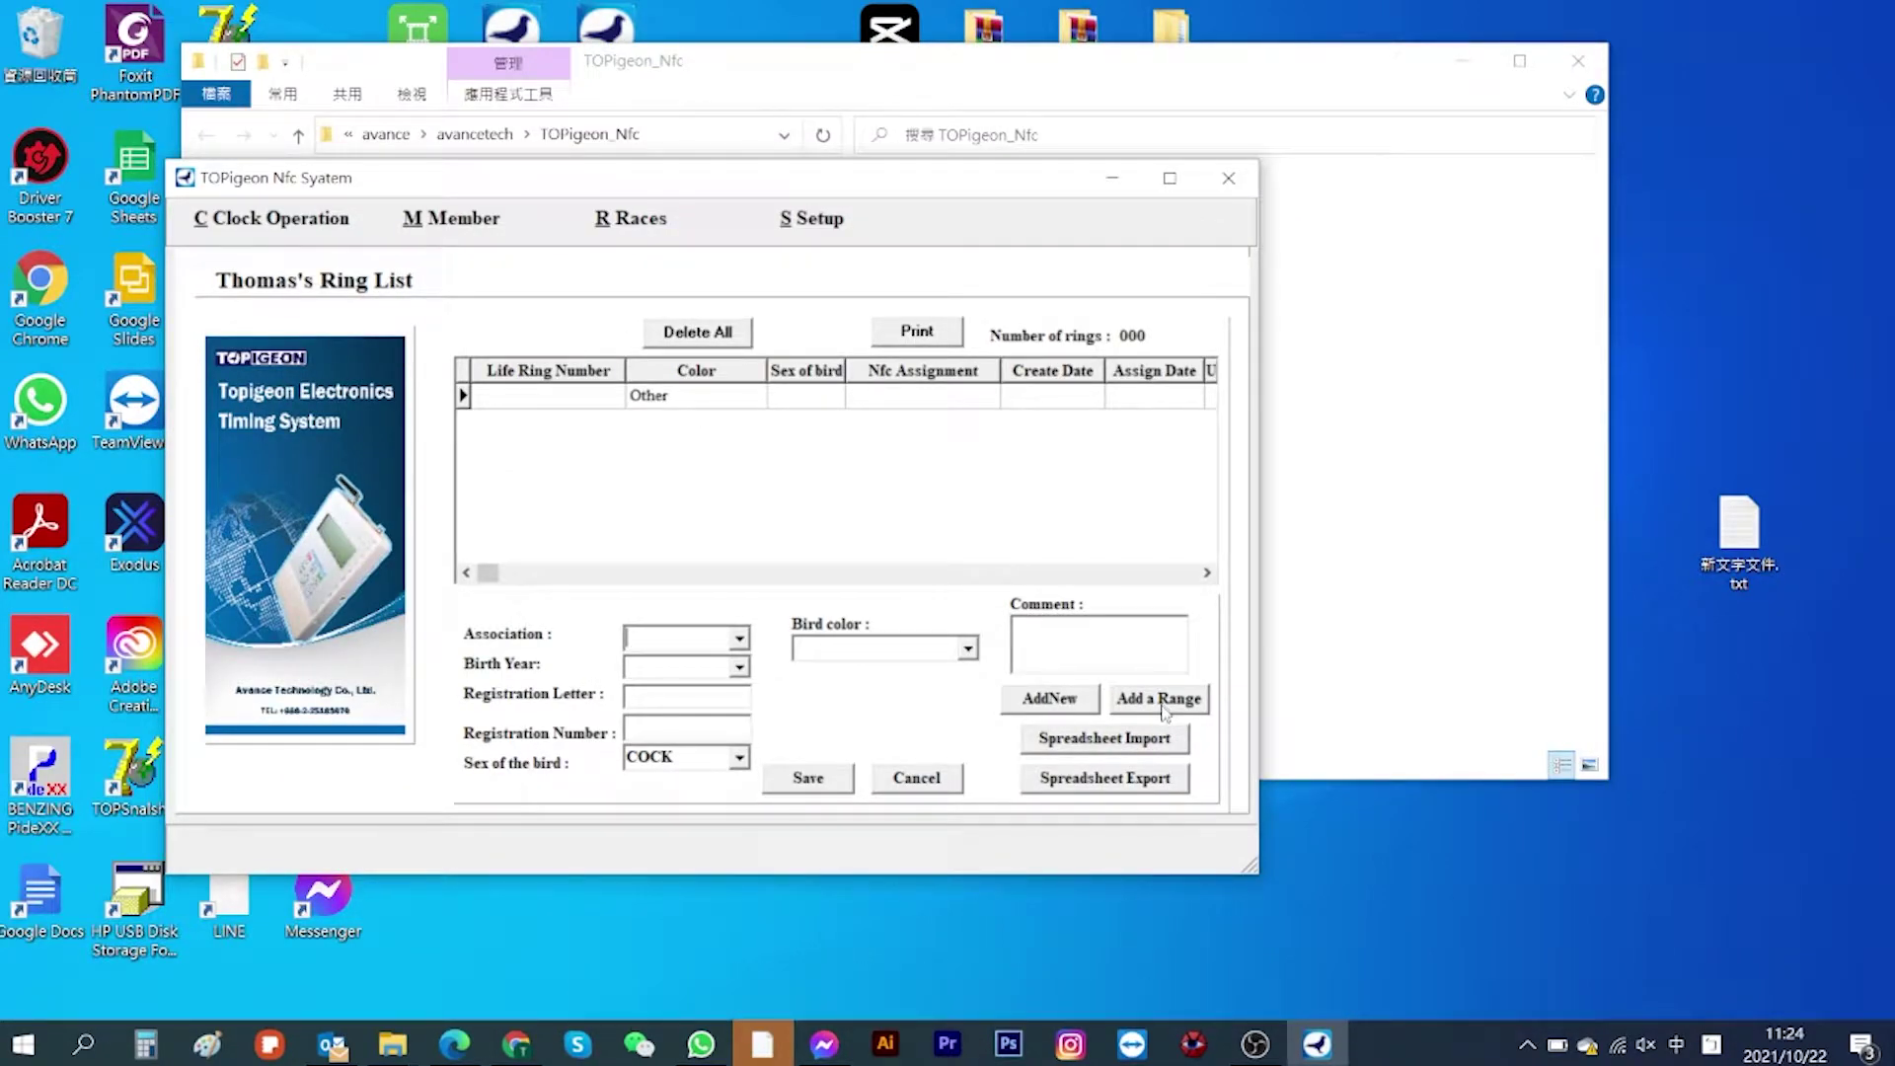
Step: Add a ring range AU 21 CORP 20000 to 20005 in Black and save it
left_click(1155, 704)
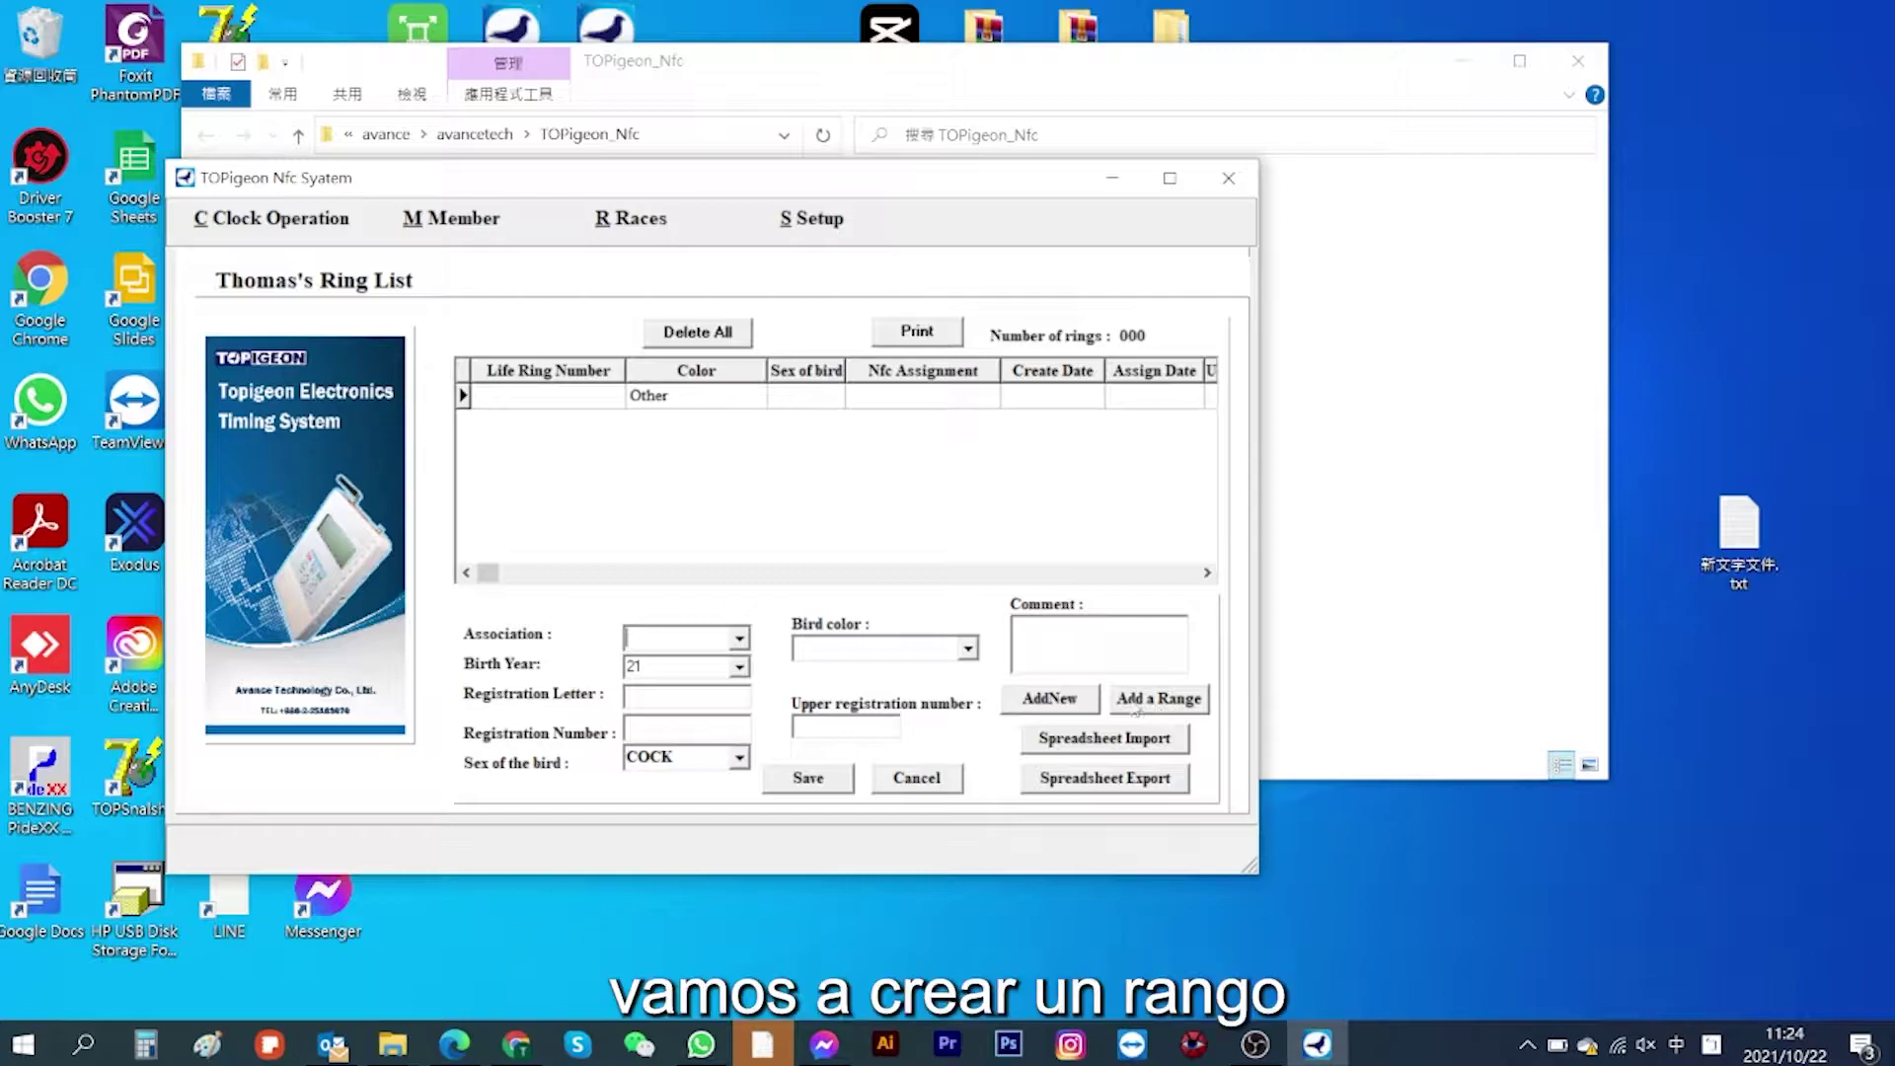
left_click(741, 638)
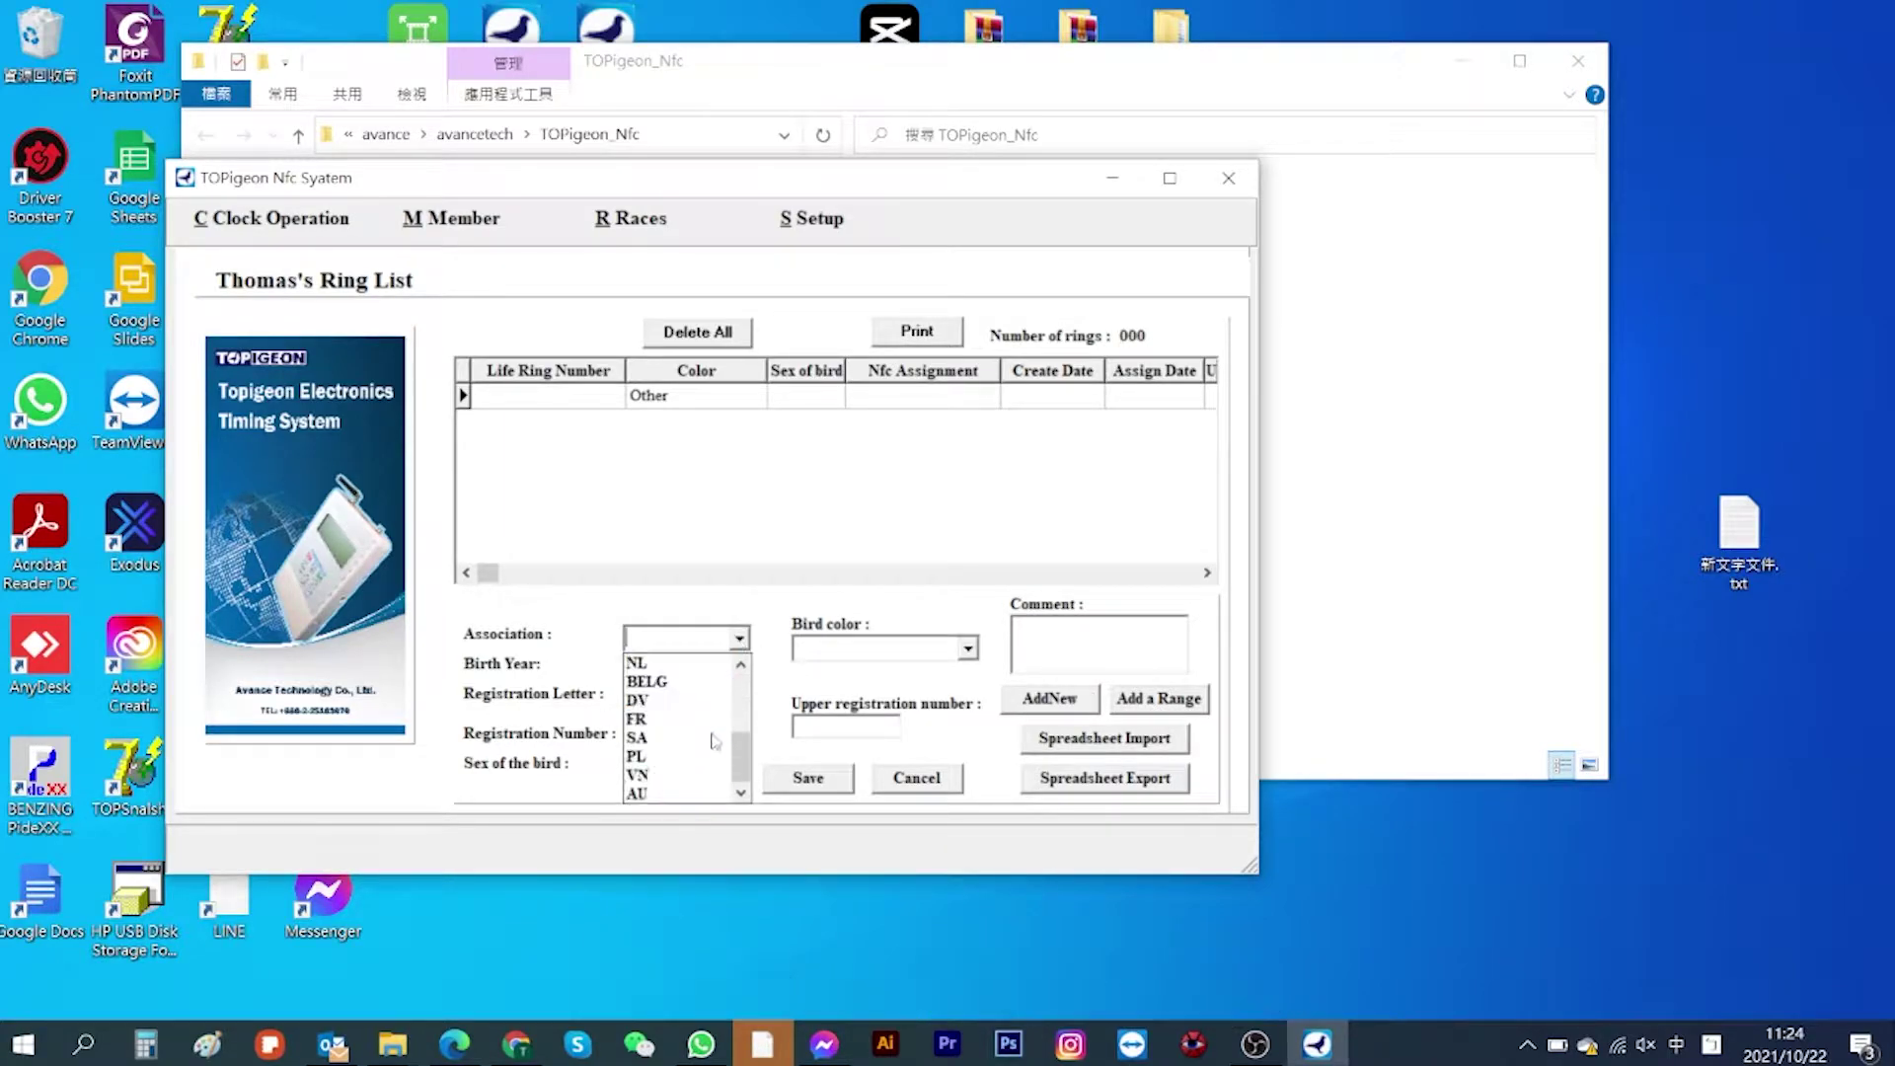
scroll(712, 740, "down", 1)
left_click(707, 727)
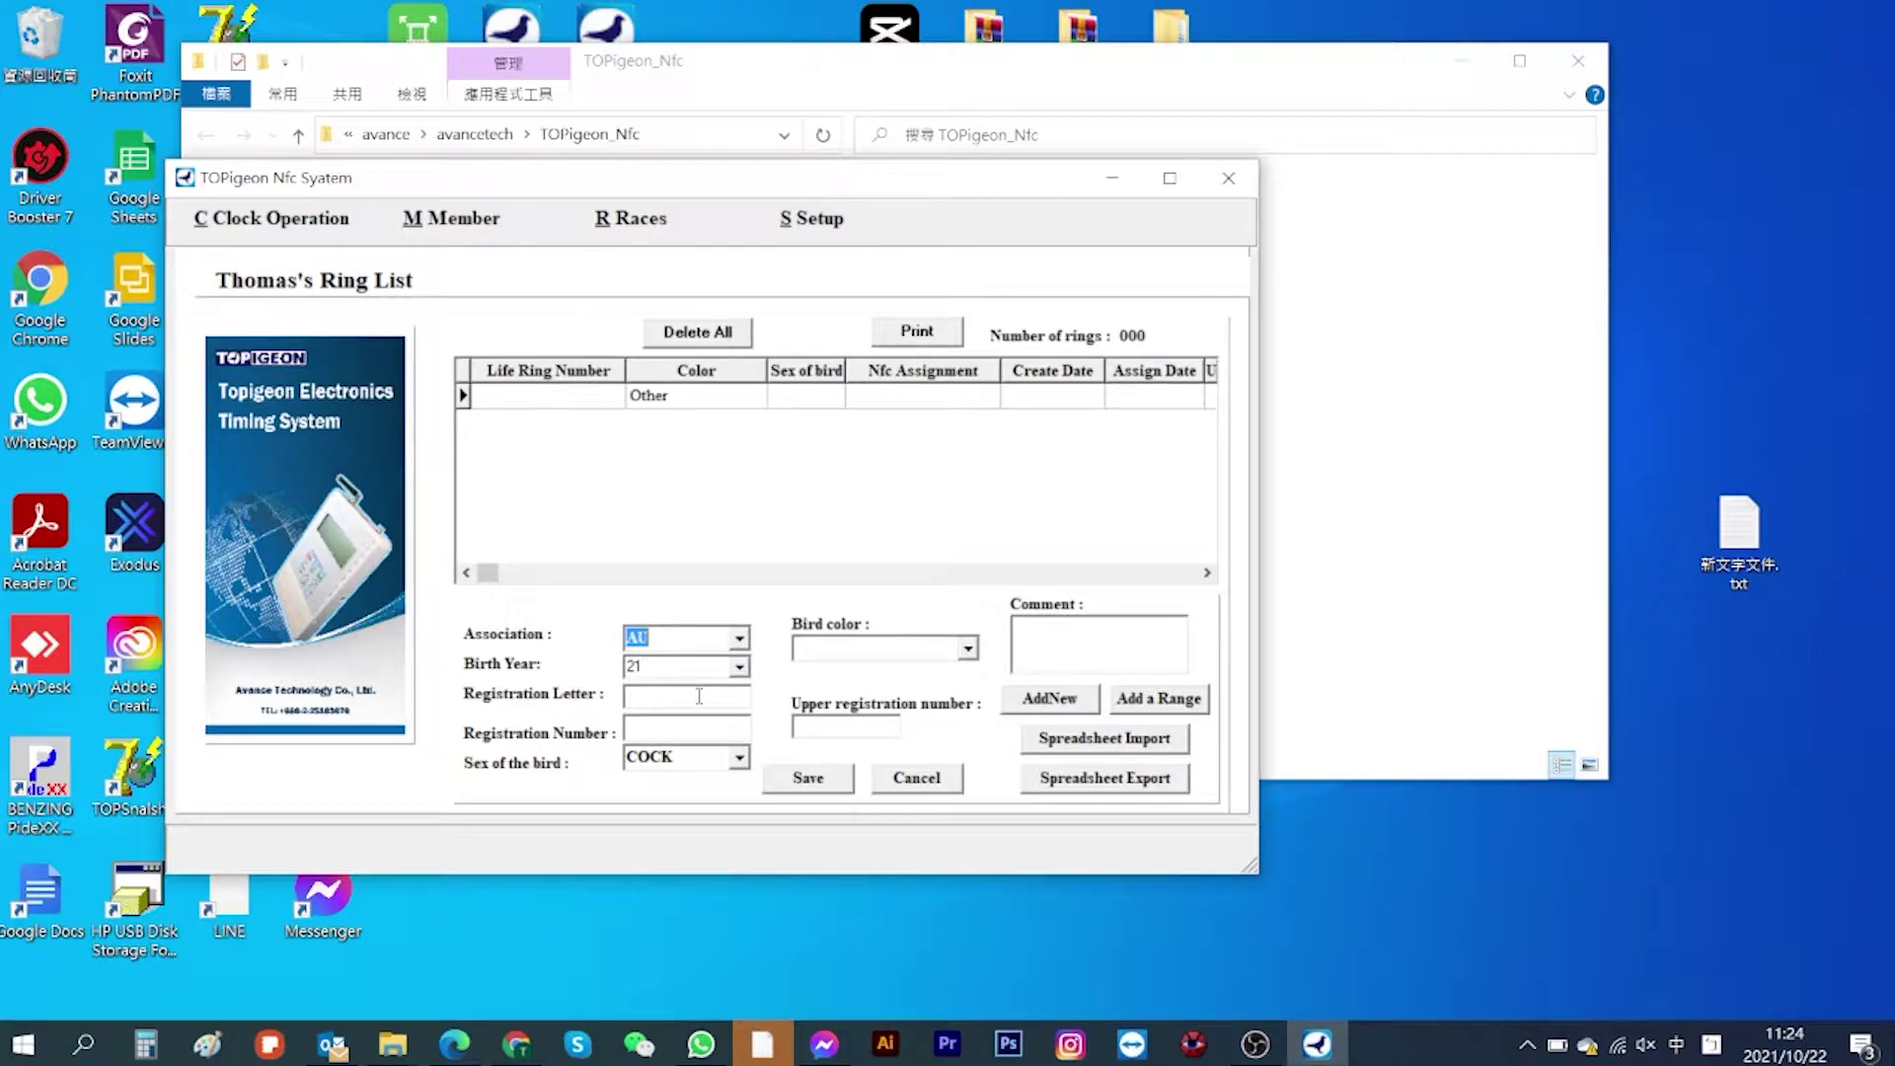
left_click(699, 697)
type("CORP")
type("0000")
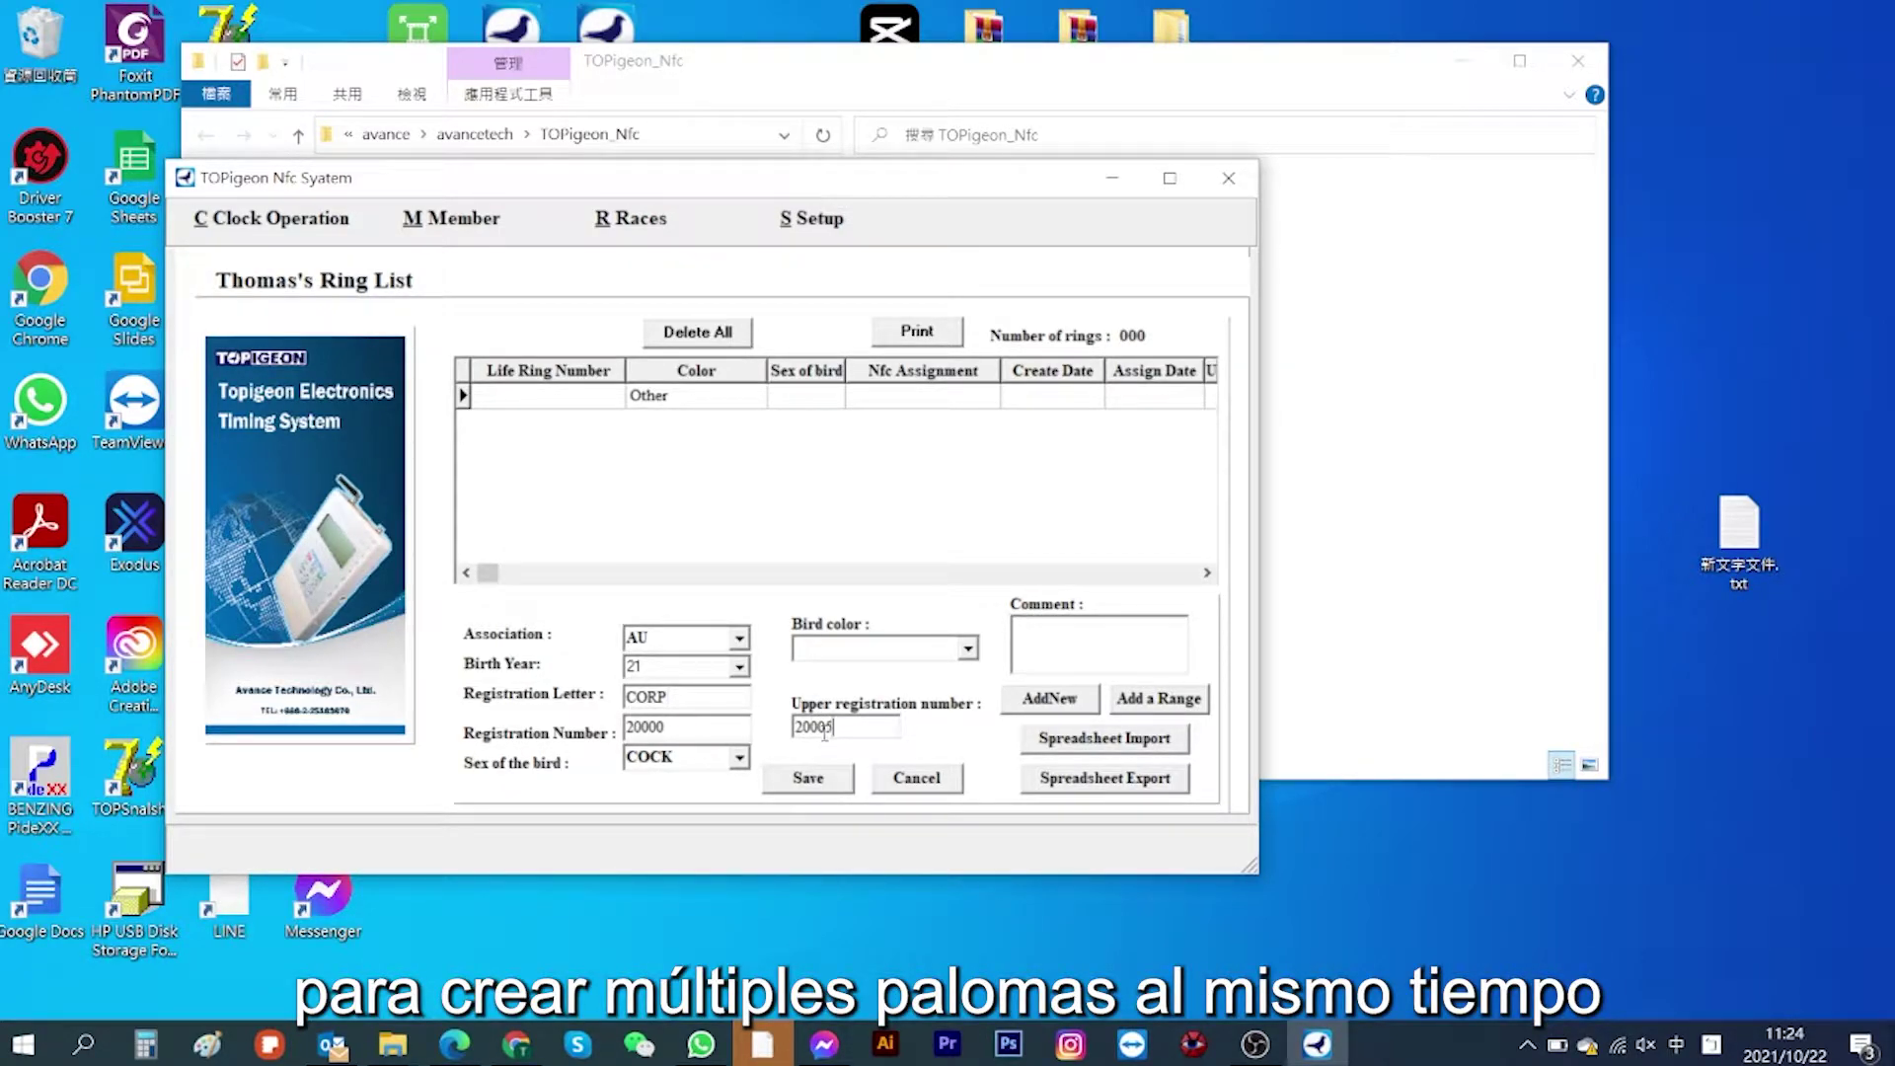
left_click(967, 647)
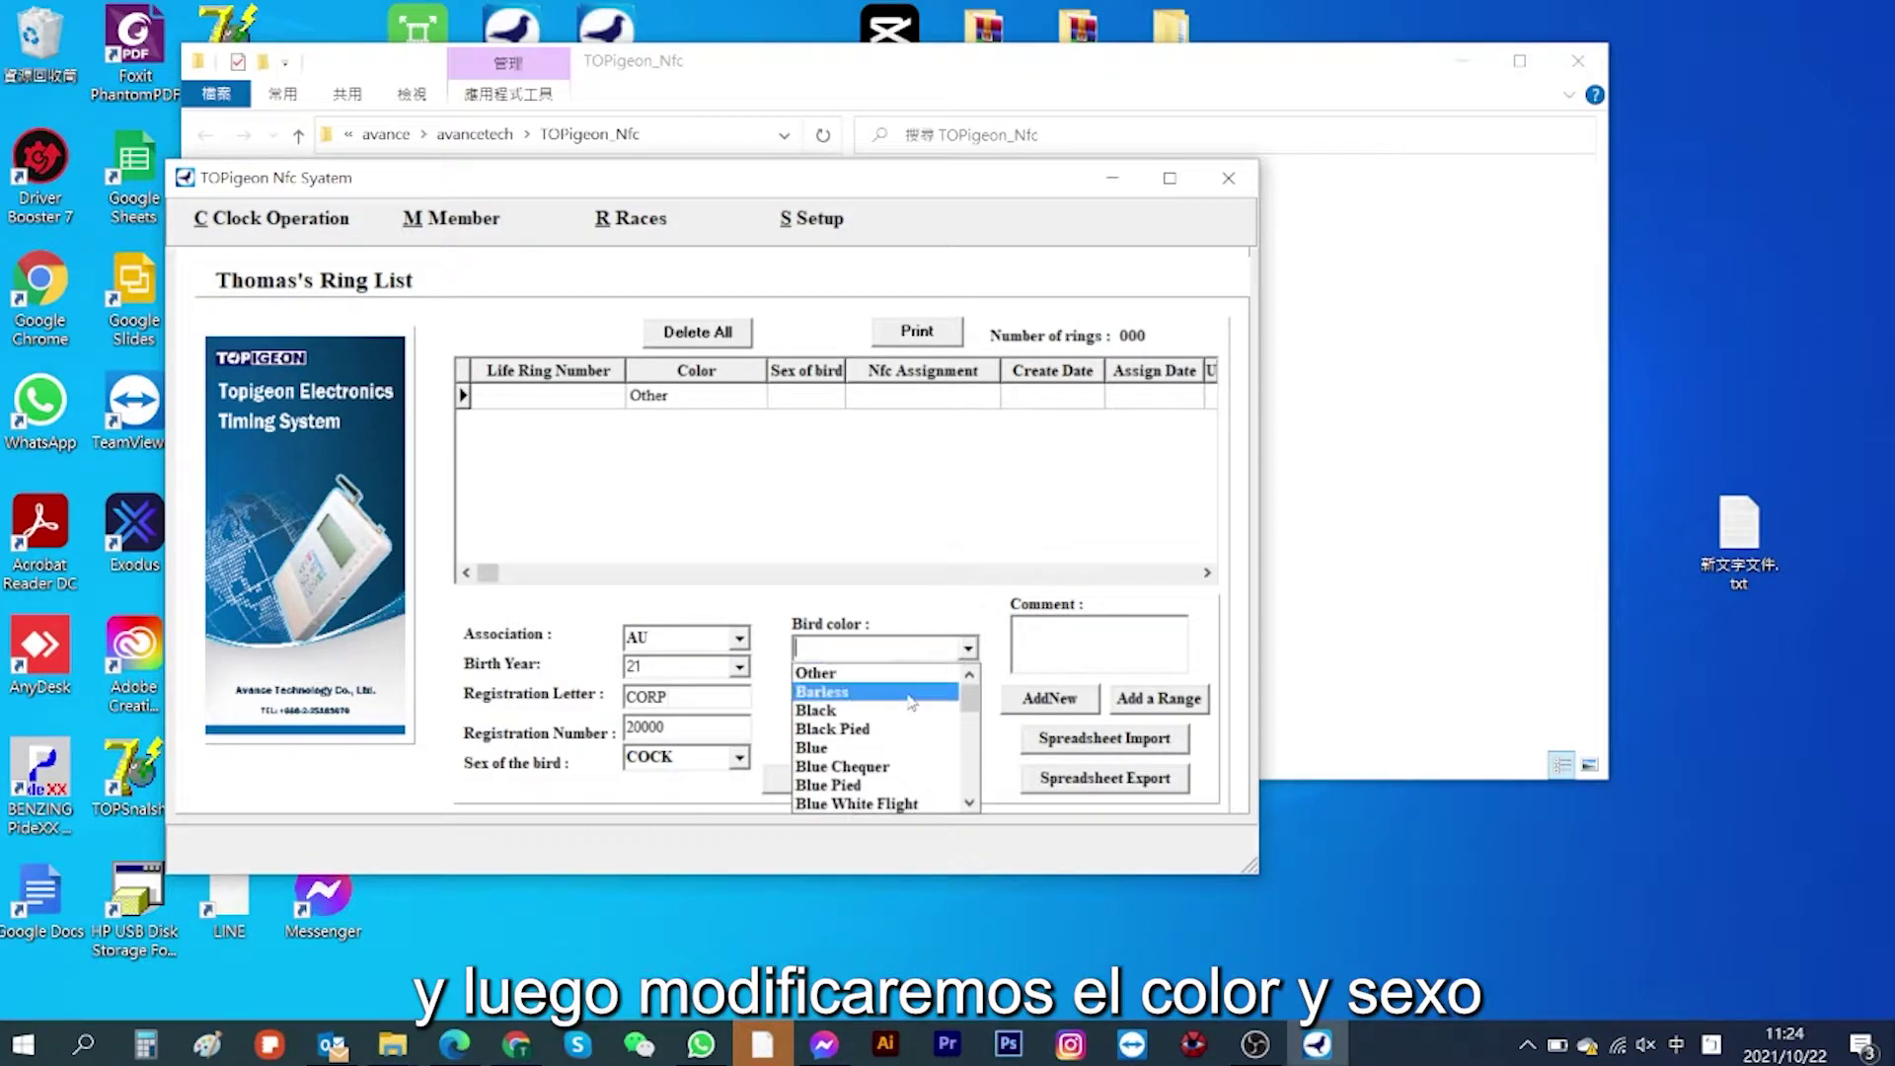
left_click(895, 713)
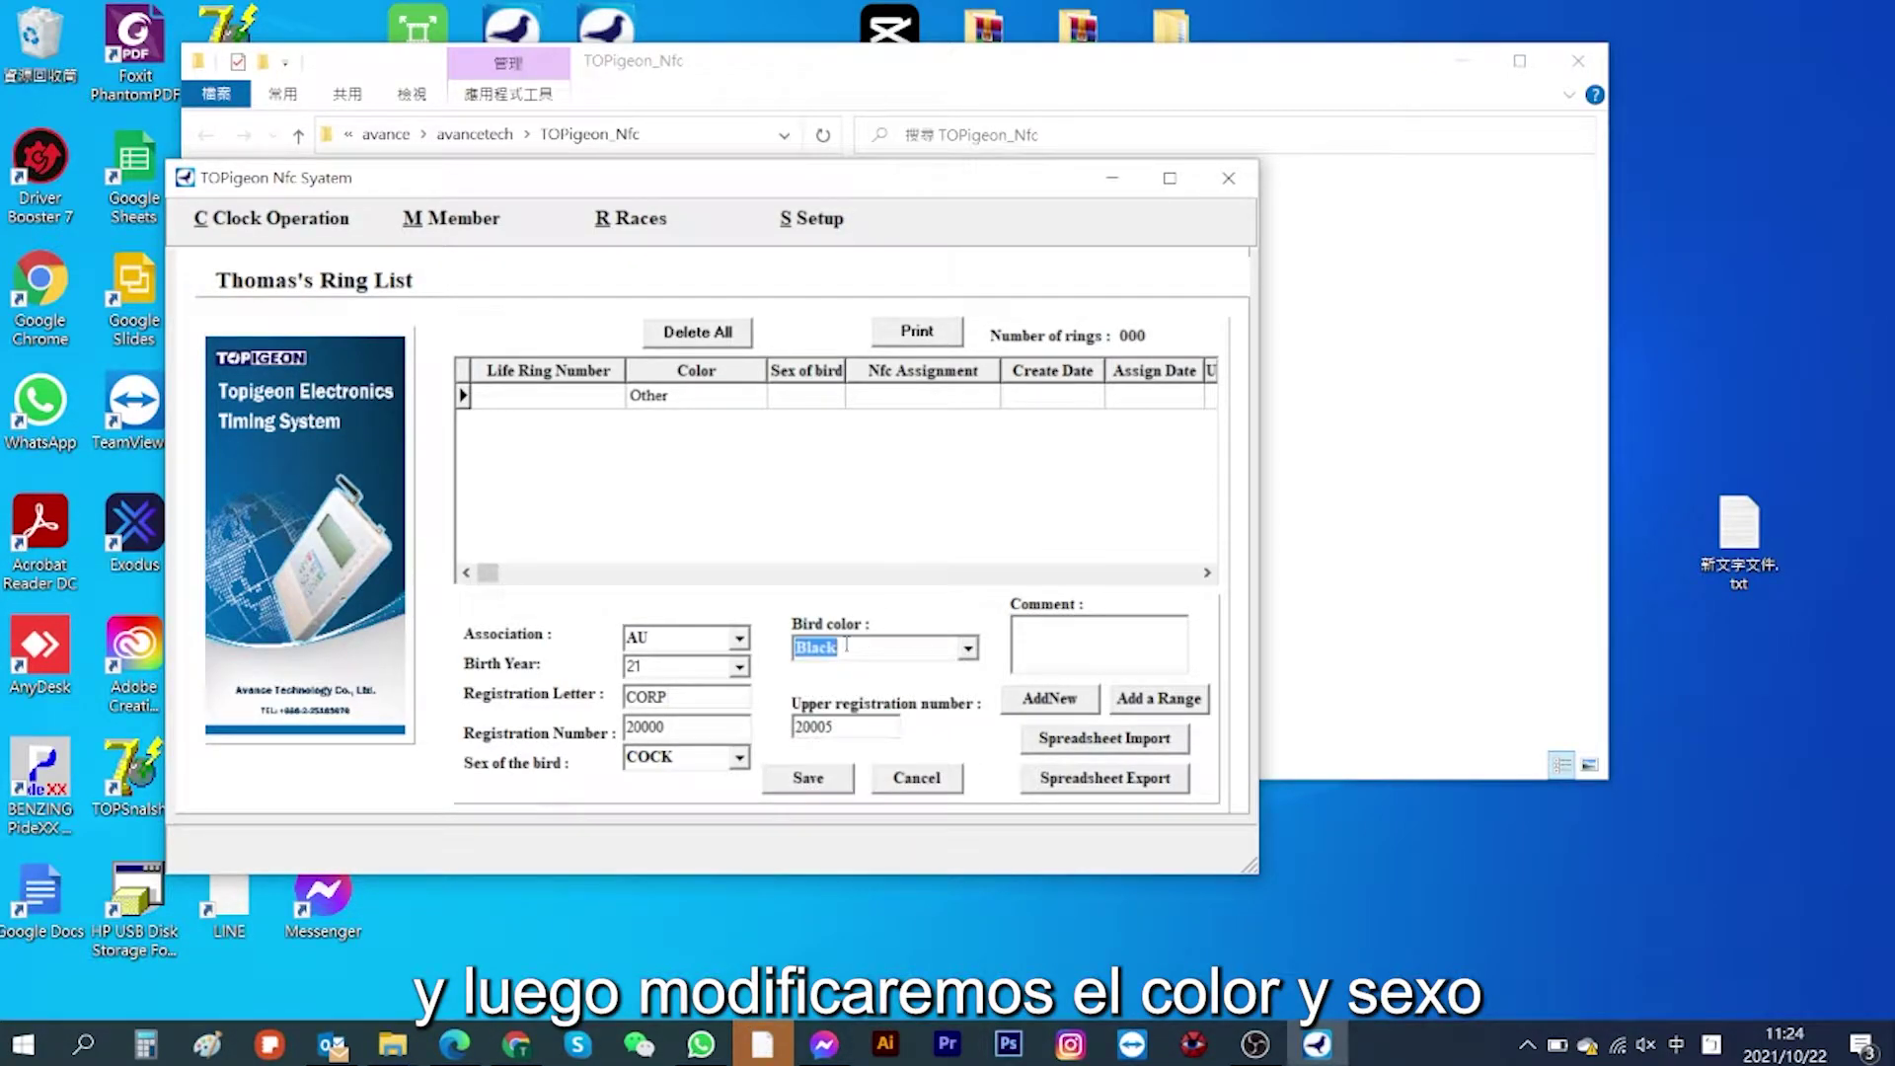
left_click(809, 778)
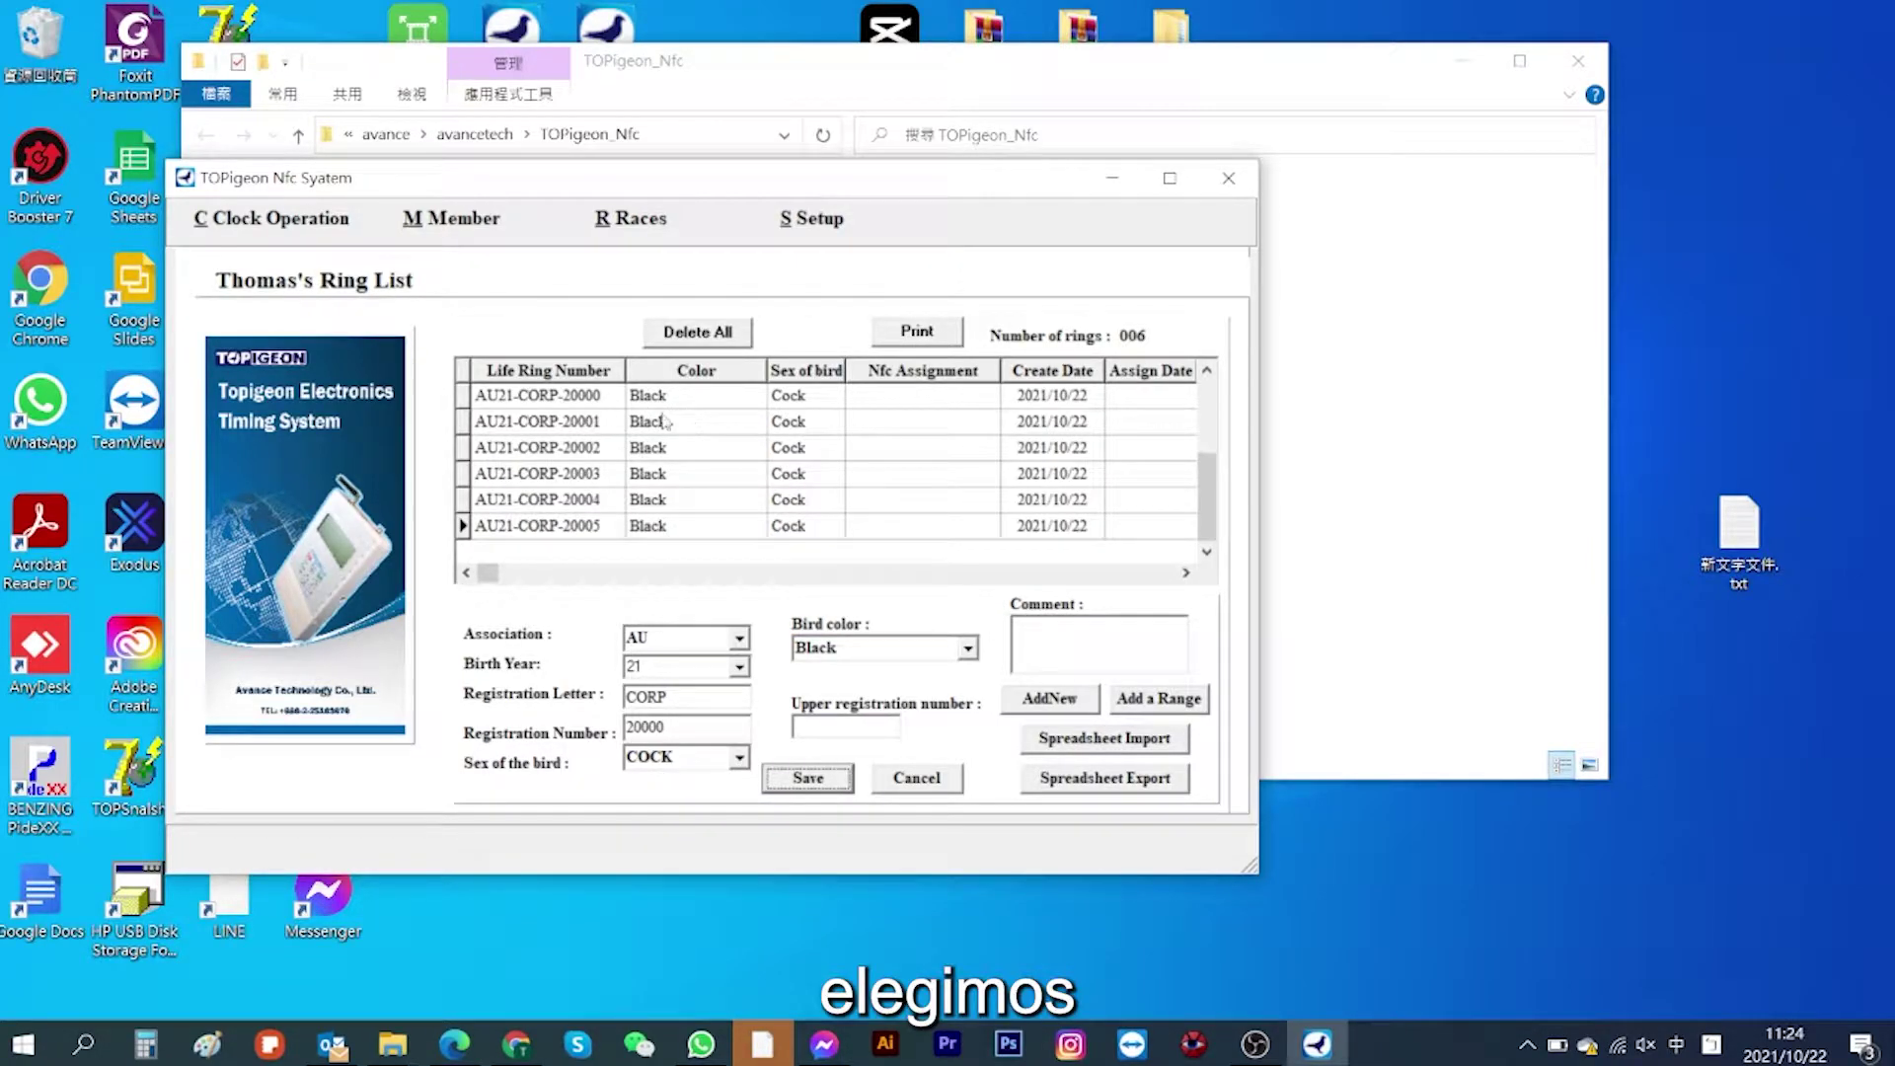
Step: Set bird AU21-CORP-20001 to colour Blue and sex Hen
left_click(728, 423)
left_click(965, 654)
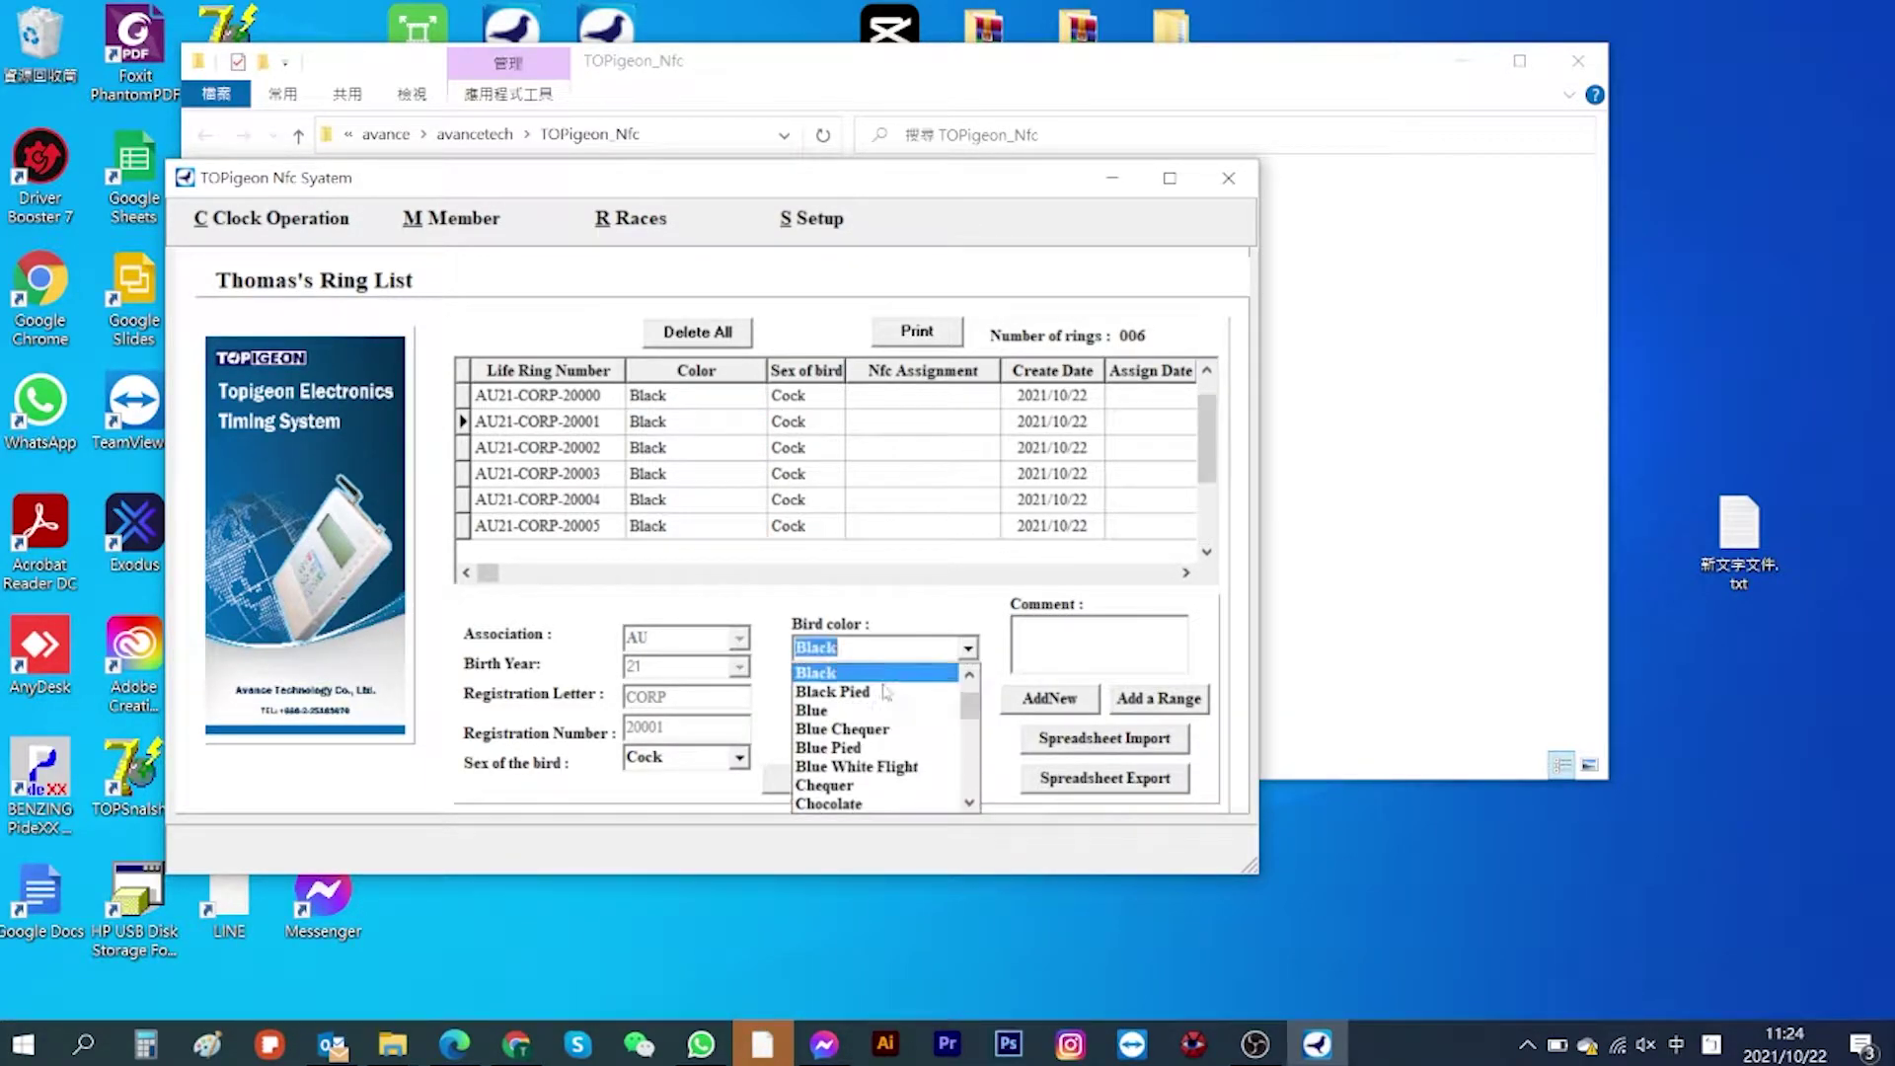
left_click(830, 705)
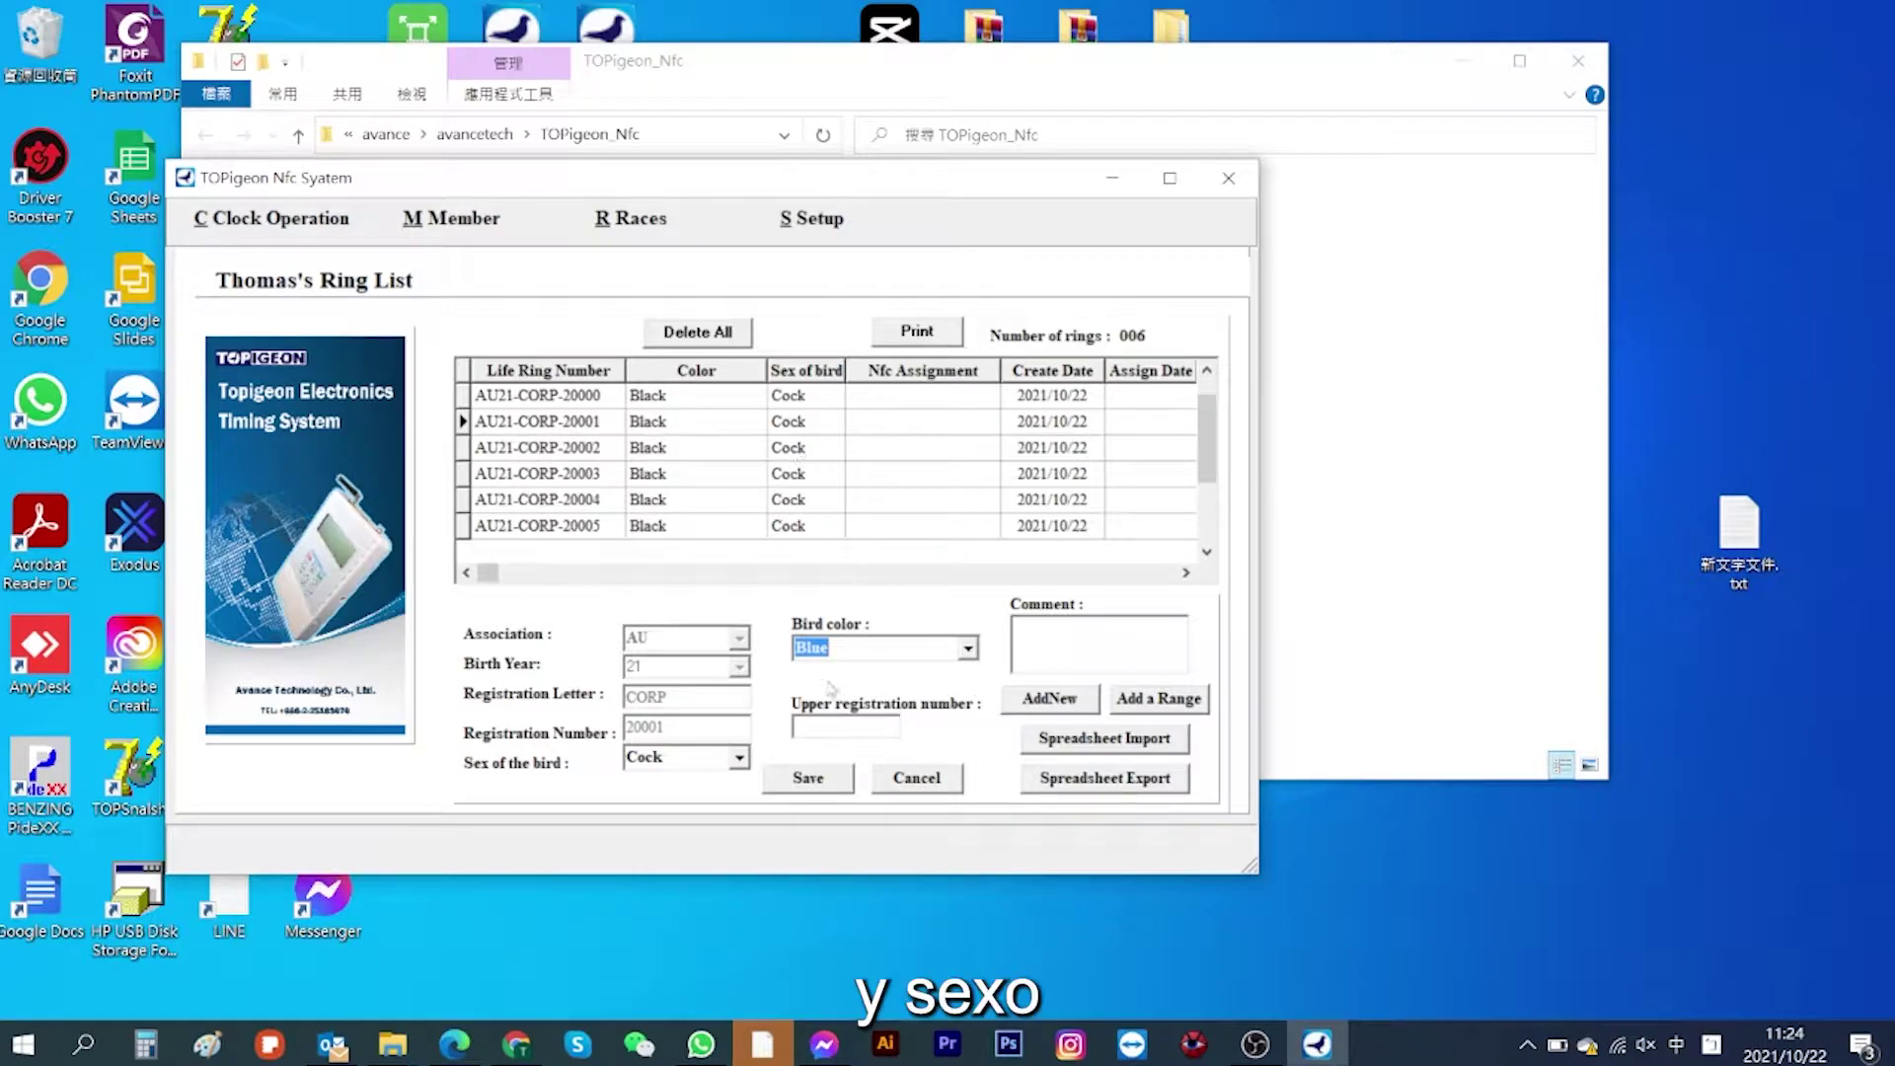
left_click(738, 758)
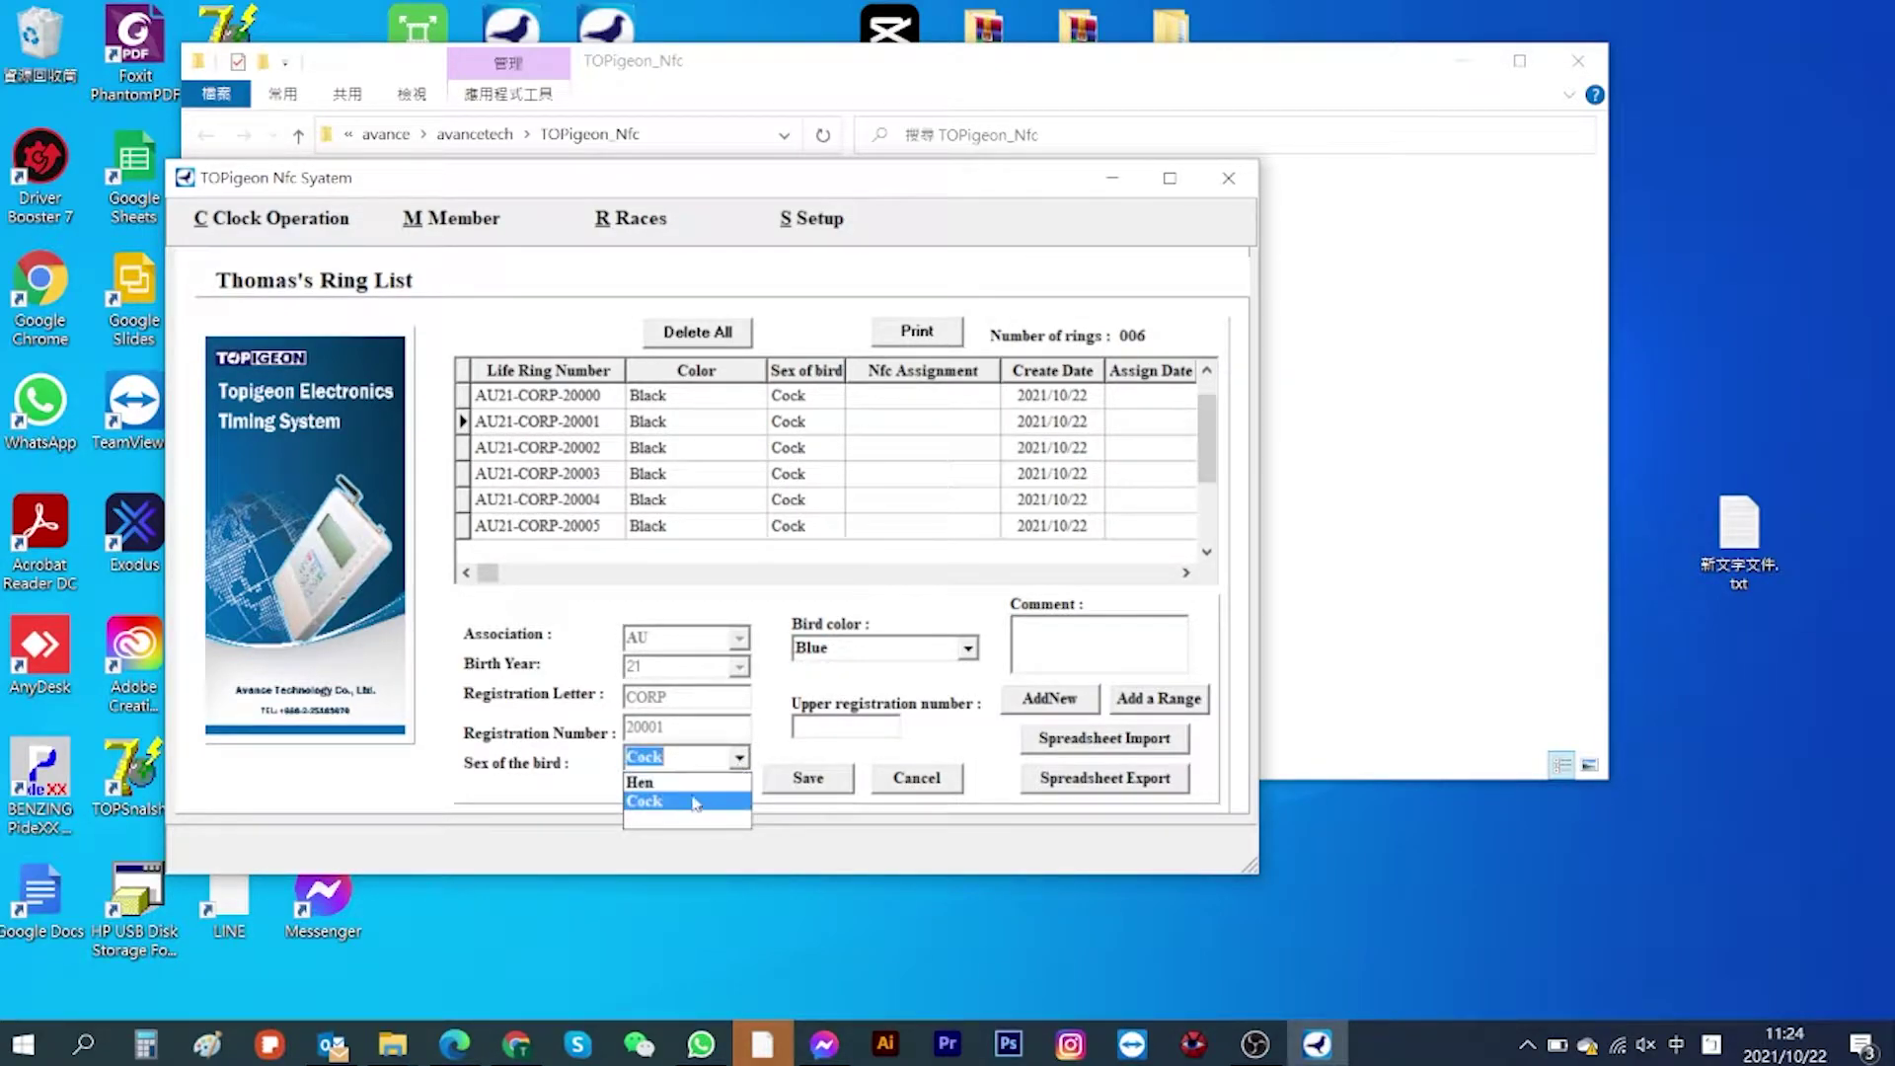
left_click(733, 784)
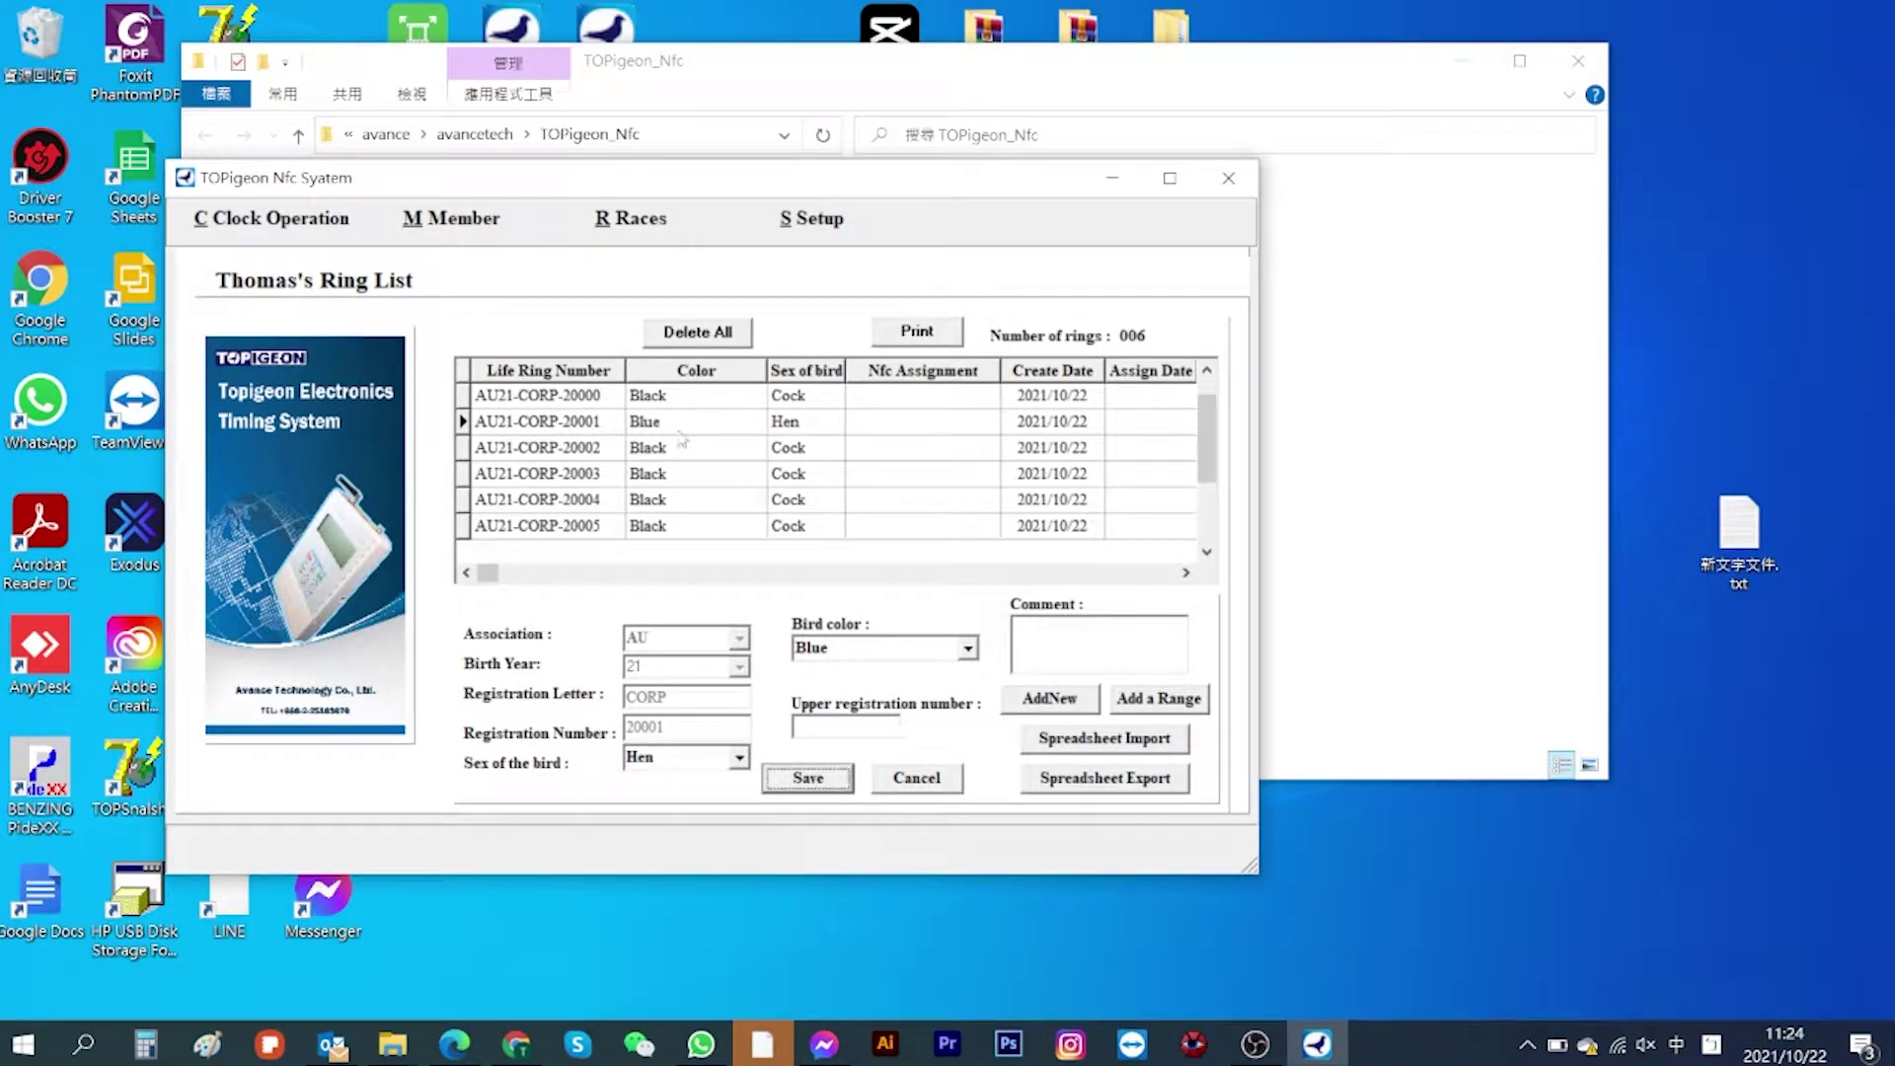
Step: Set bird AU21-CORP-20003 to colour Chocolate and sex Hen, and save
left_click(685, 477)
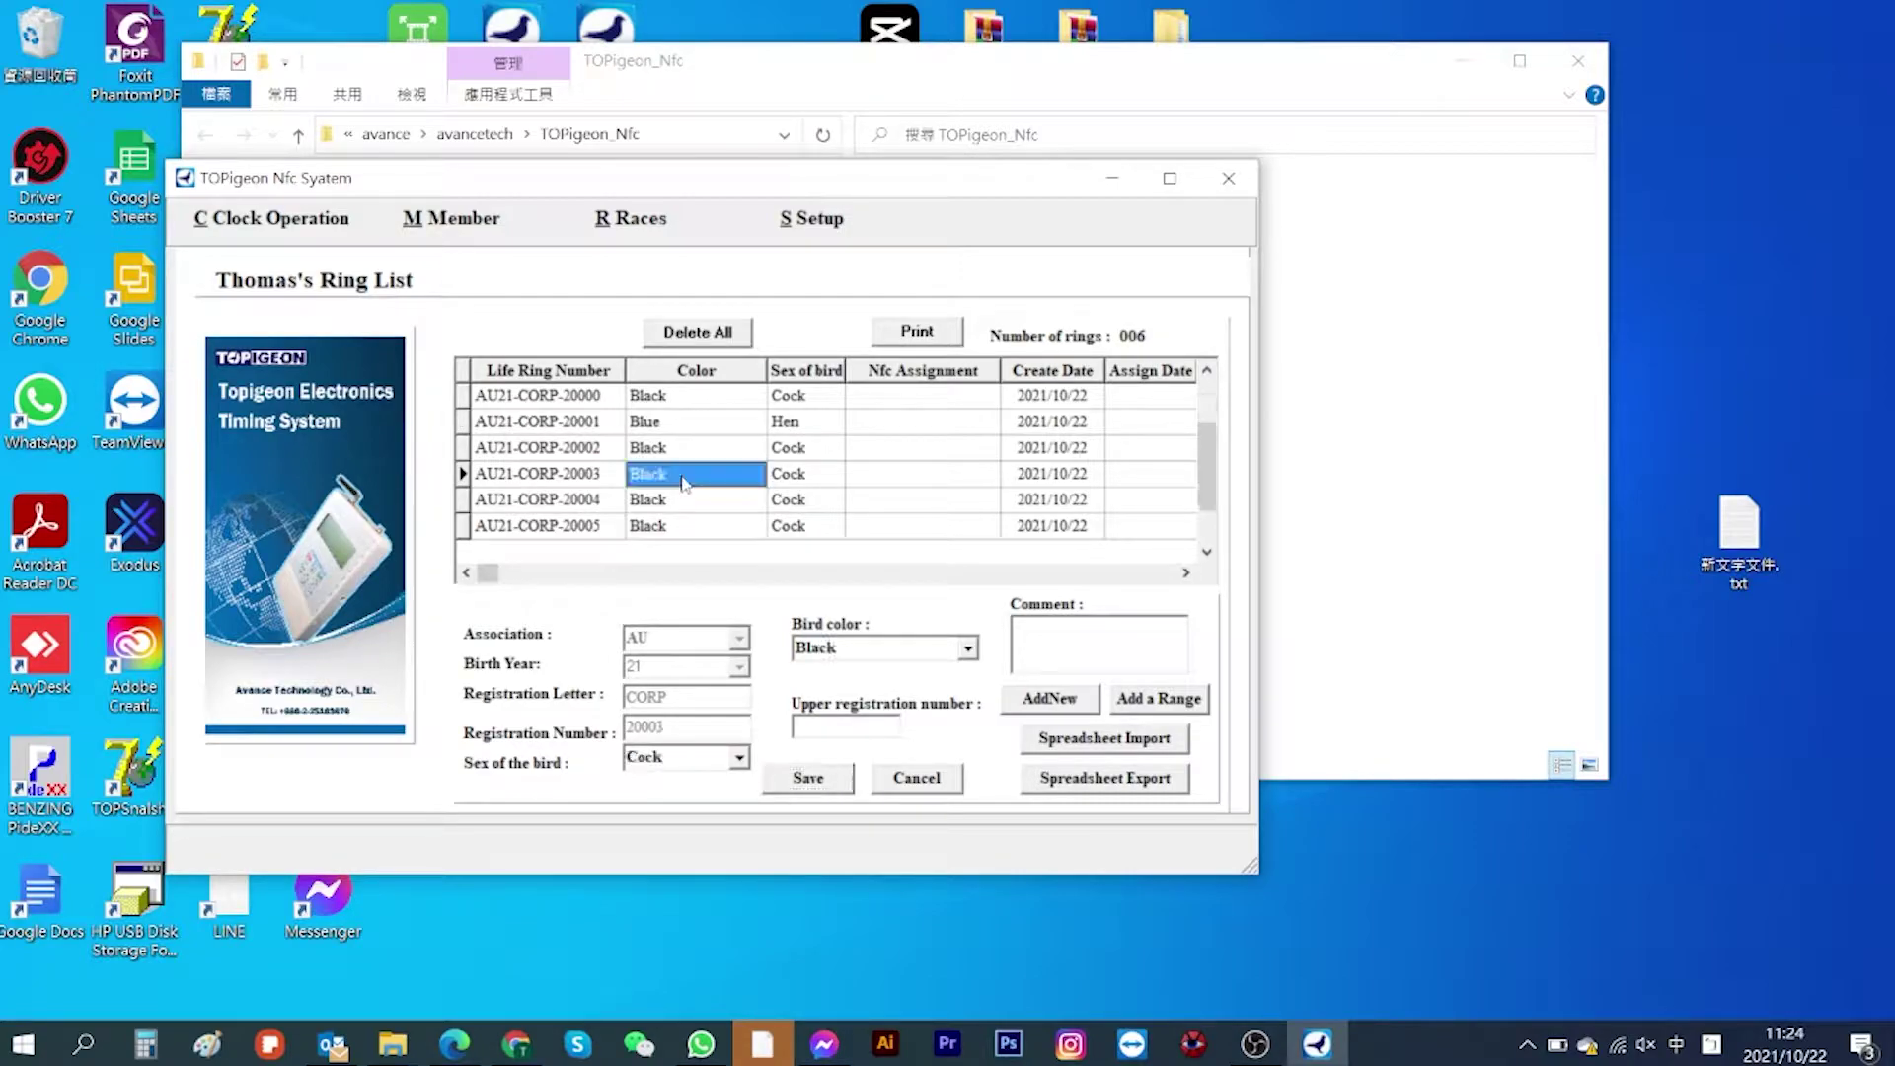
left_click(969, 652)
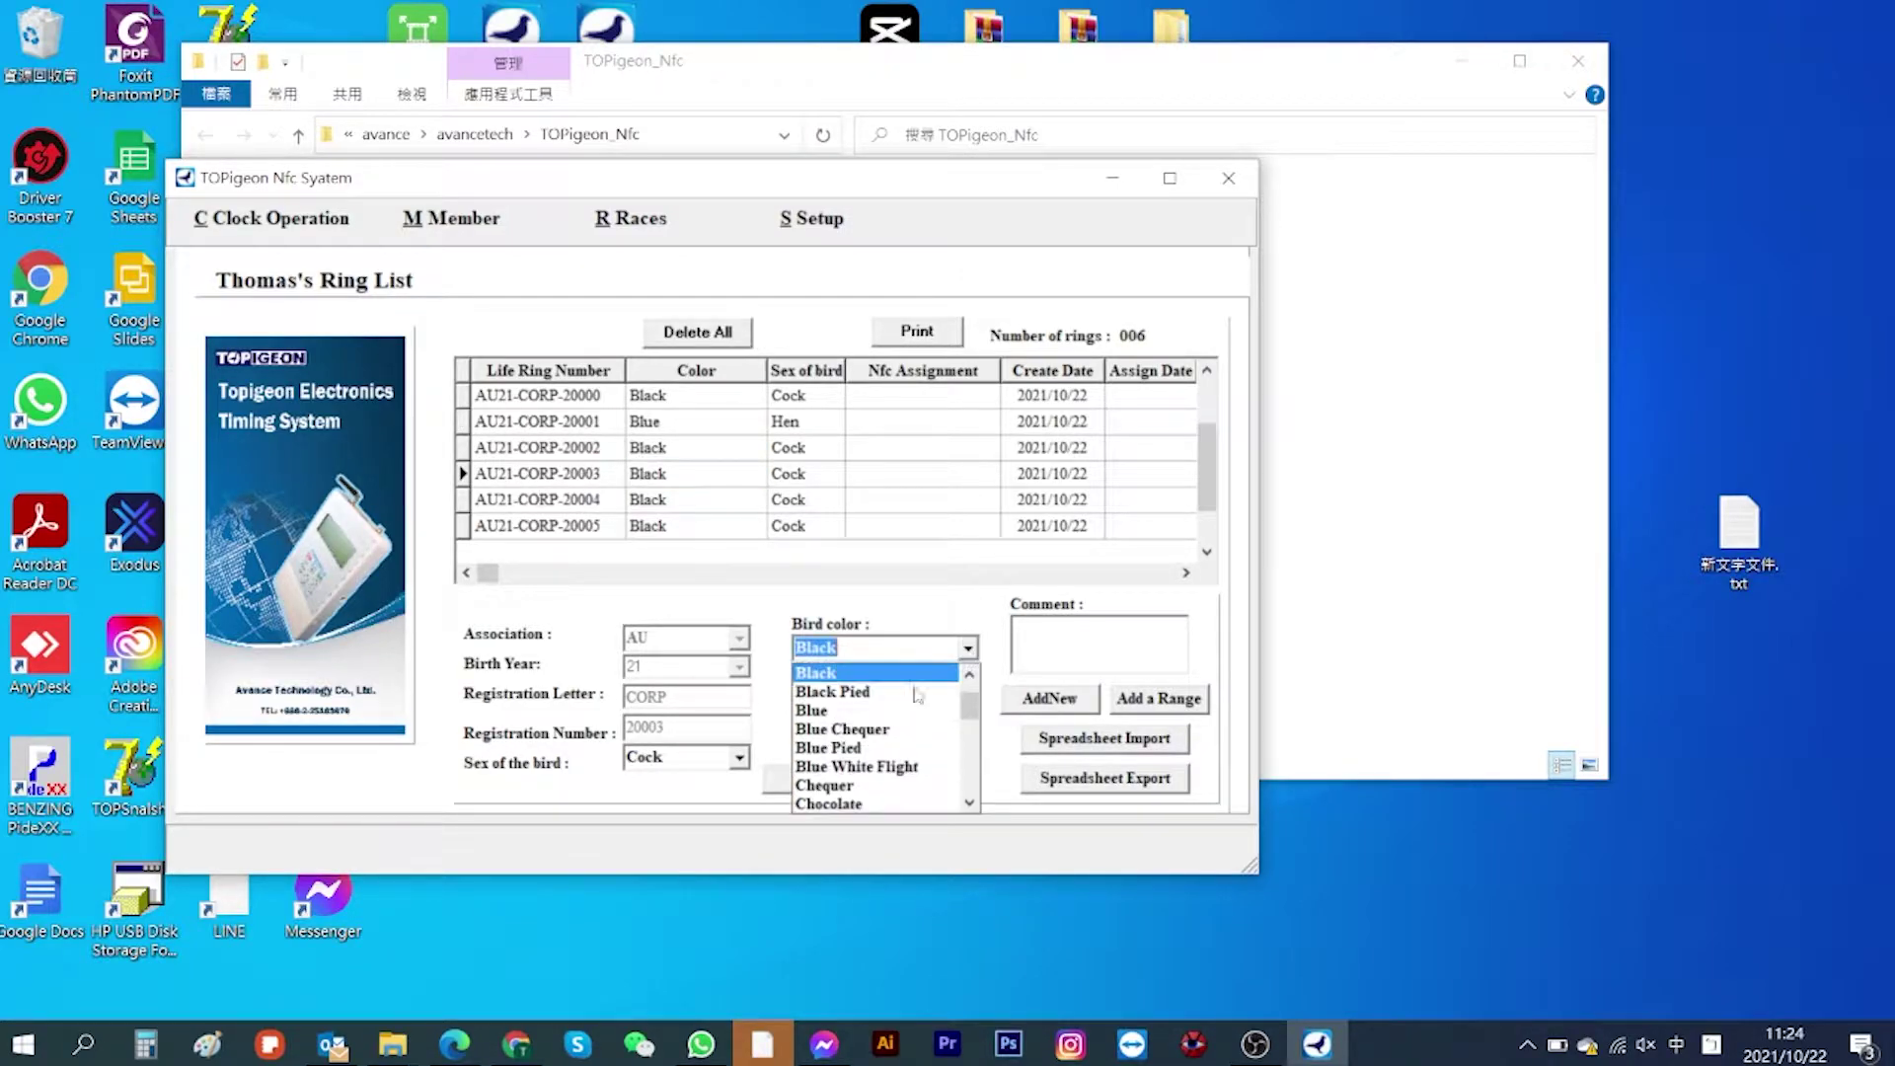
left_click(877, 805)
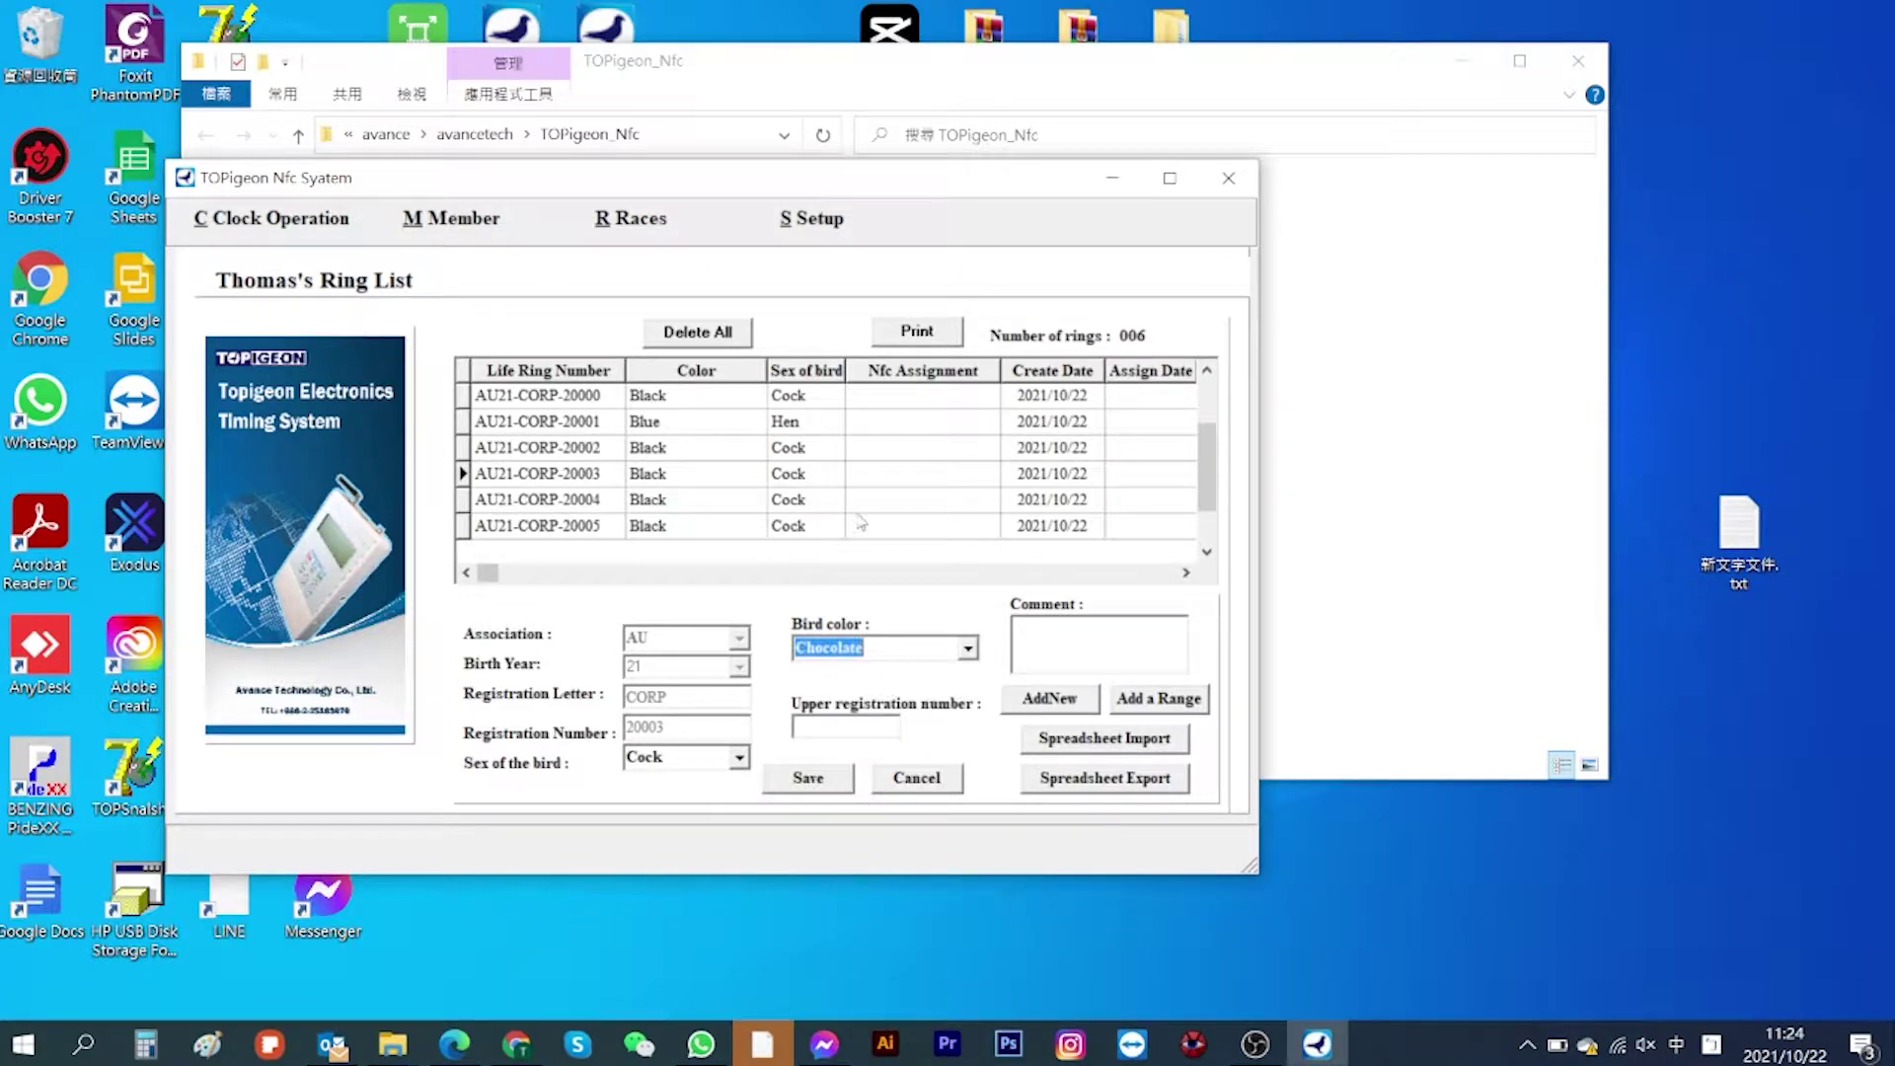
left_click(737, 758)
left_click(651, 796)
left_click(809, 777)
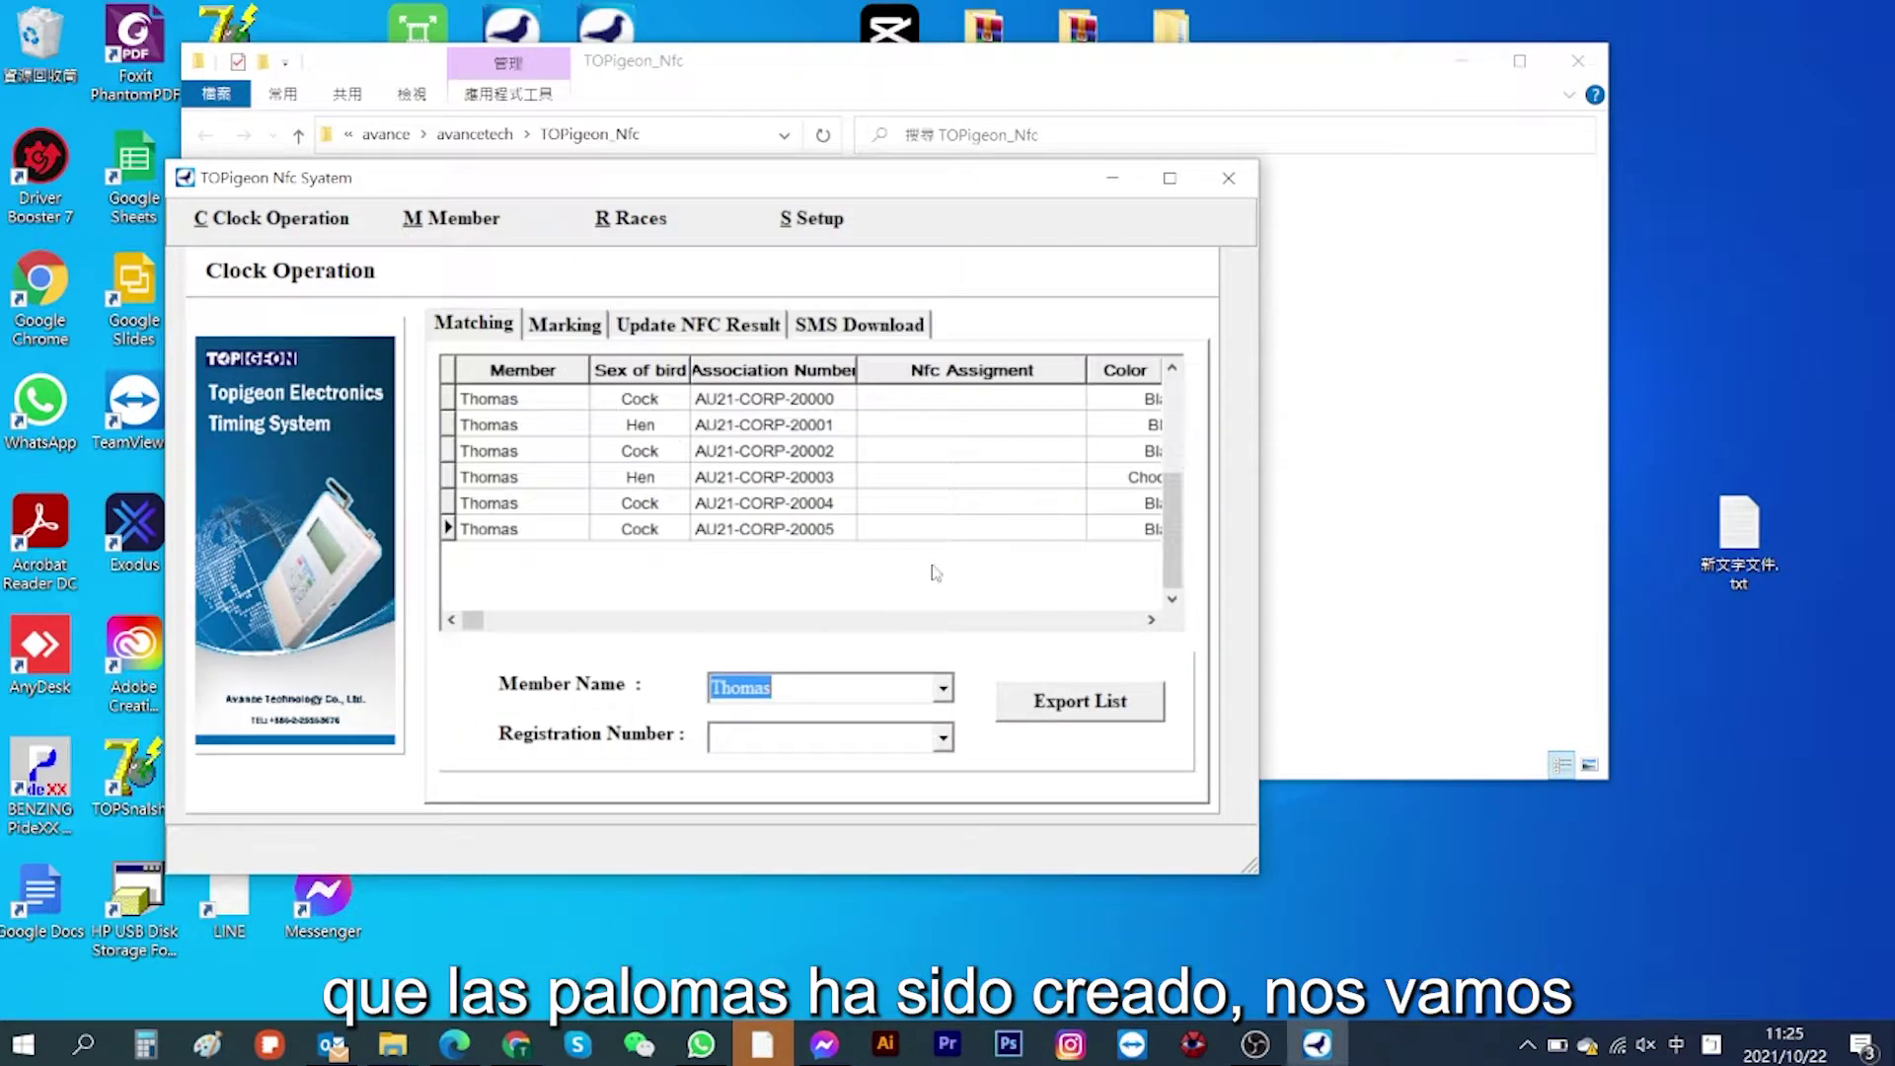
left_click(943, 739)
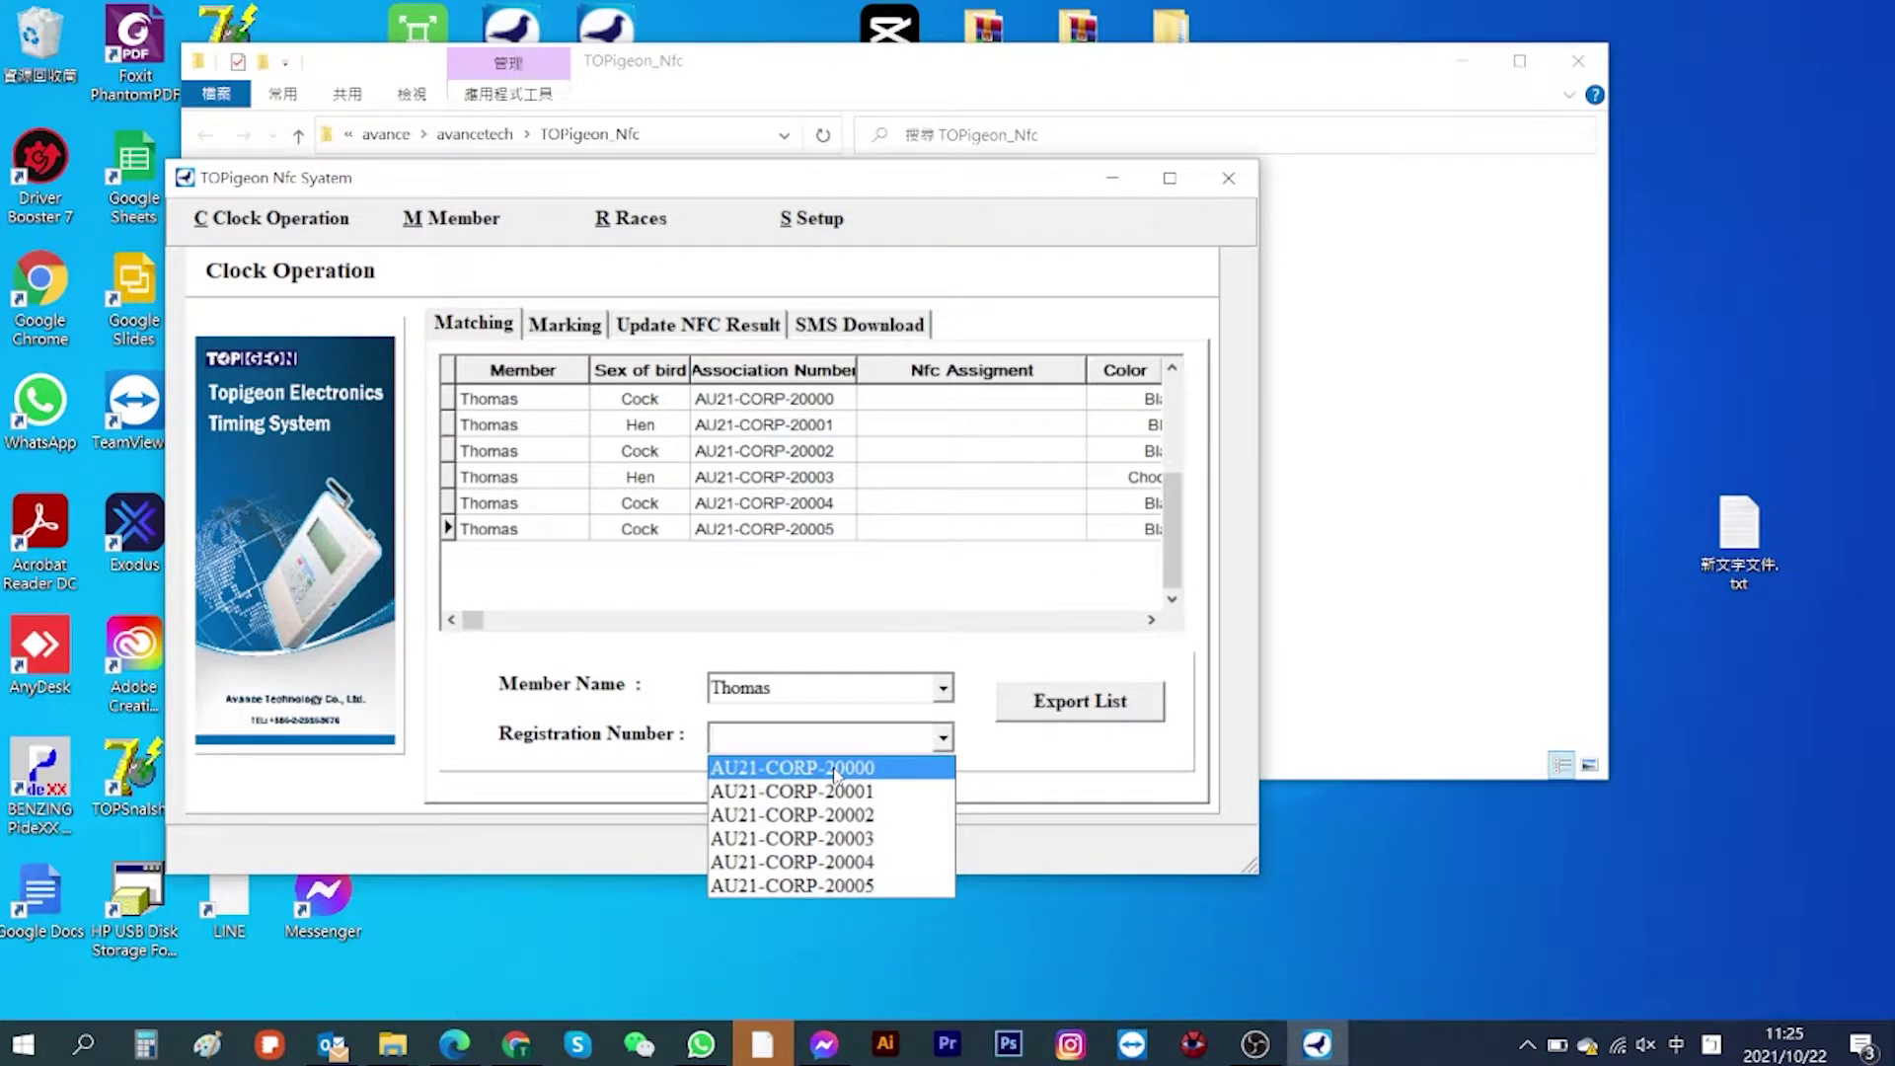
left_click(837, 768)
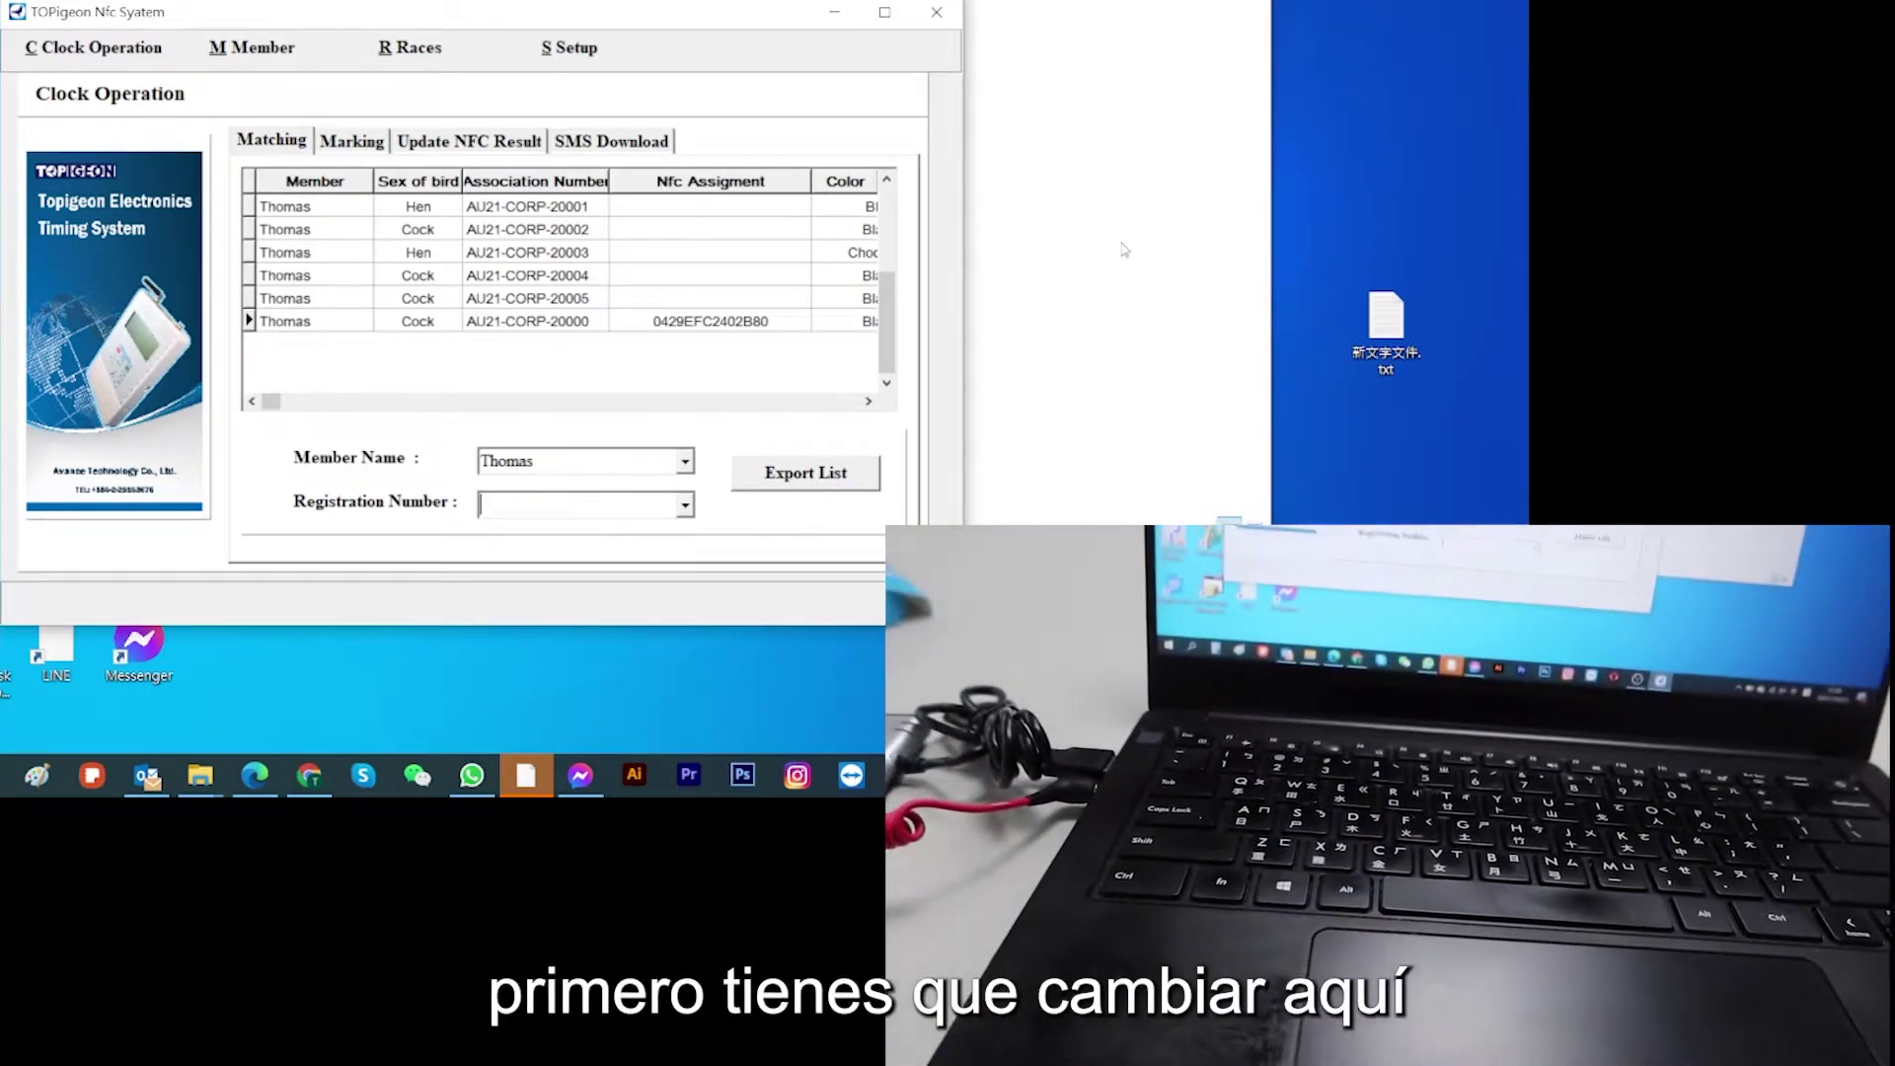
Step: Match NFC rings to birds AU21-CORP-20001 and 20002, reselecting the member each time
left_click(678, 504)
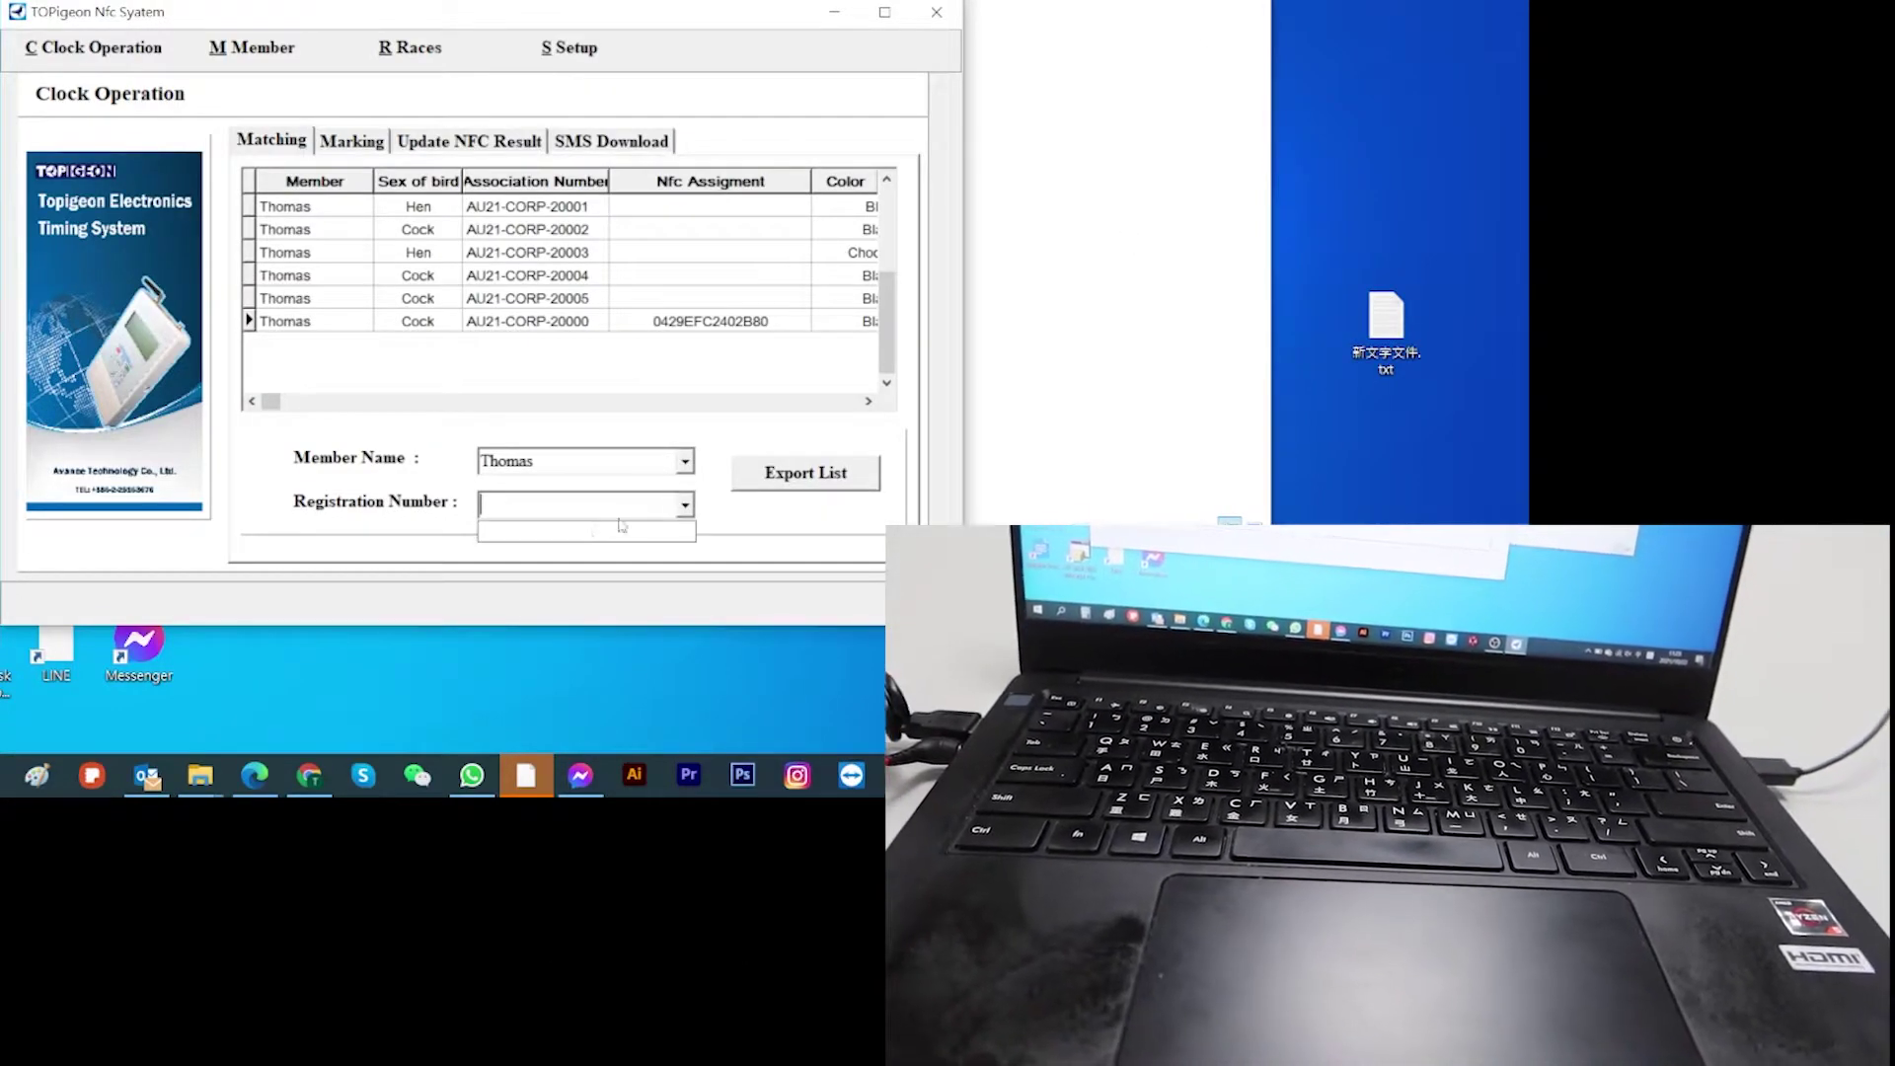
left_click(679, 505)
left_click(686, 463)
left_click(634, 493)
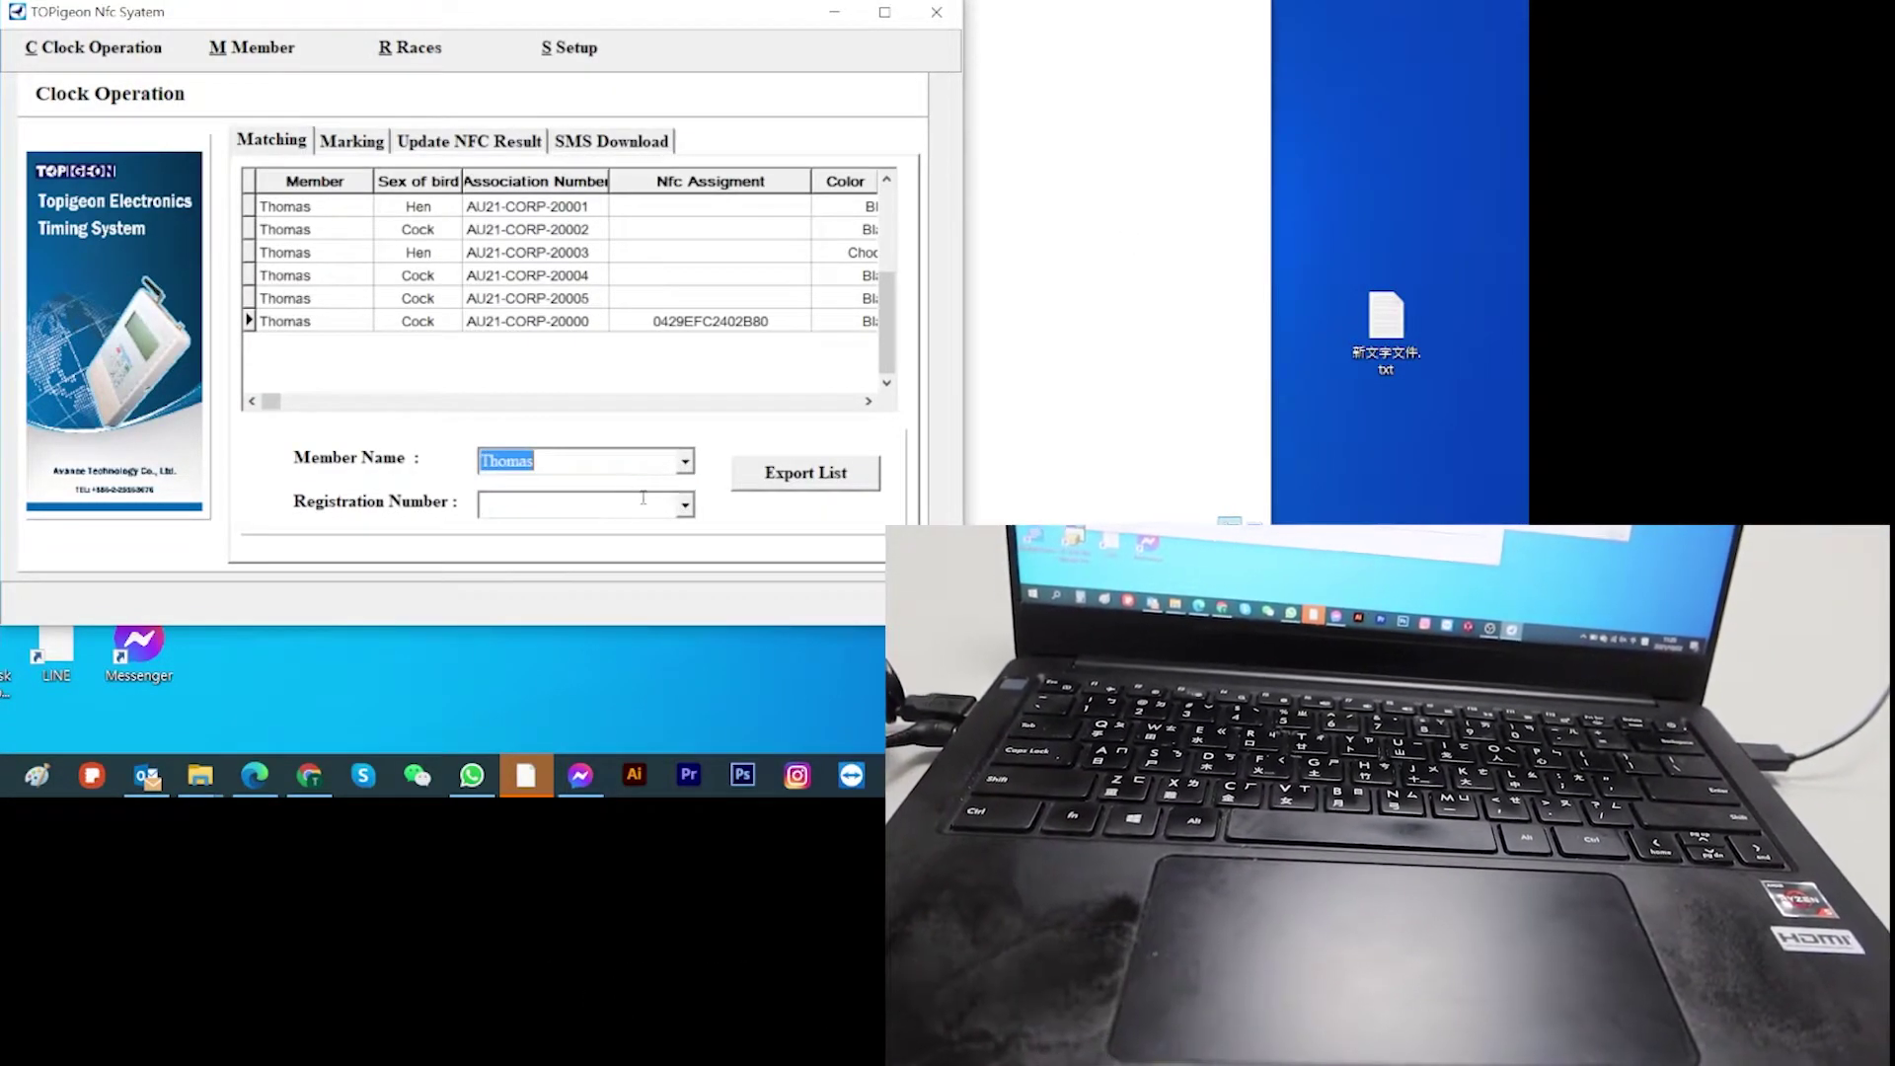
left_click(686, 505)
left_click(607, 533)
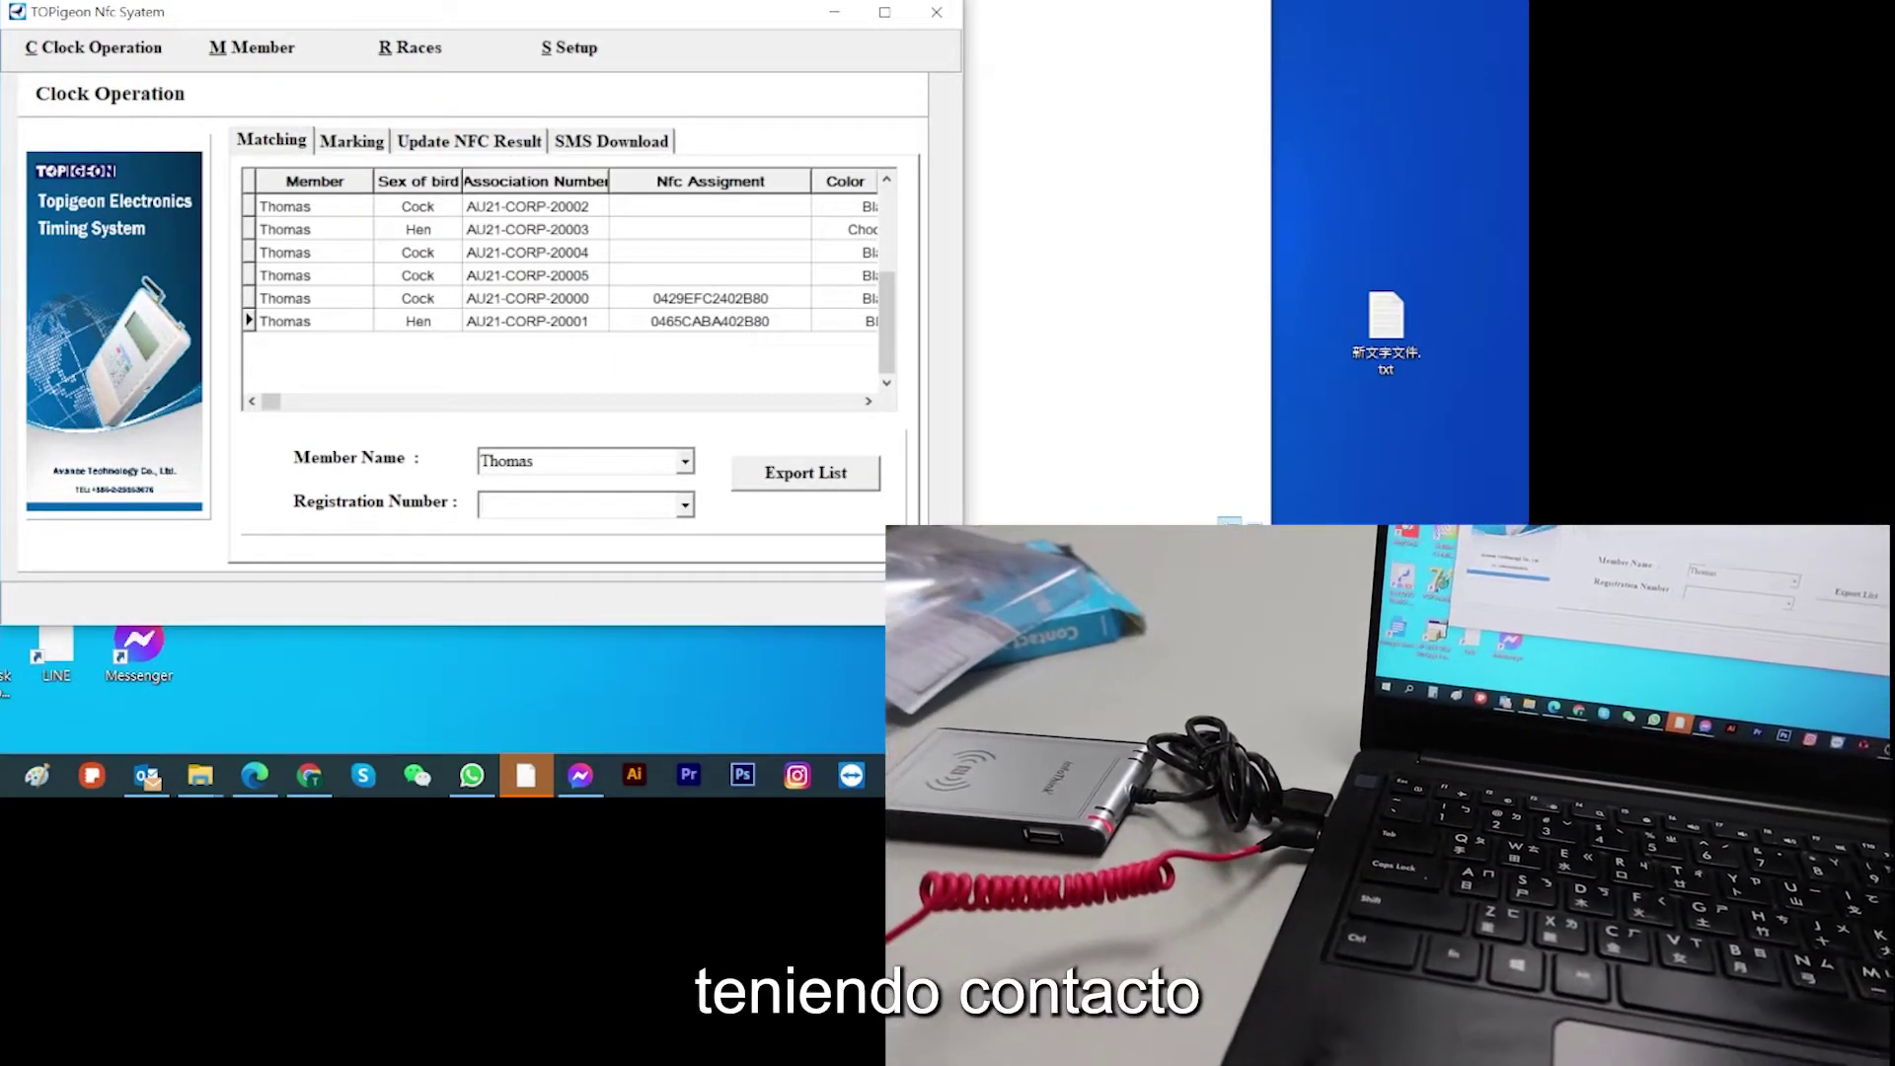
left_click(685, 507)
left_click(685, 461)
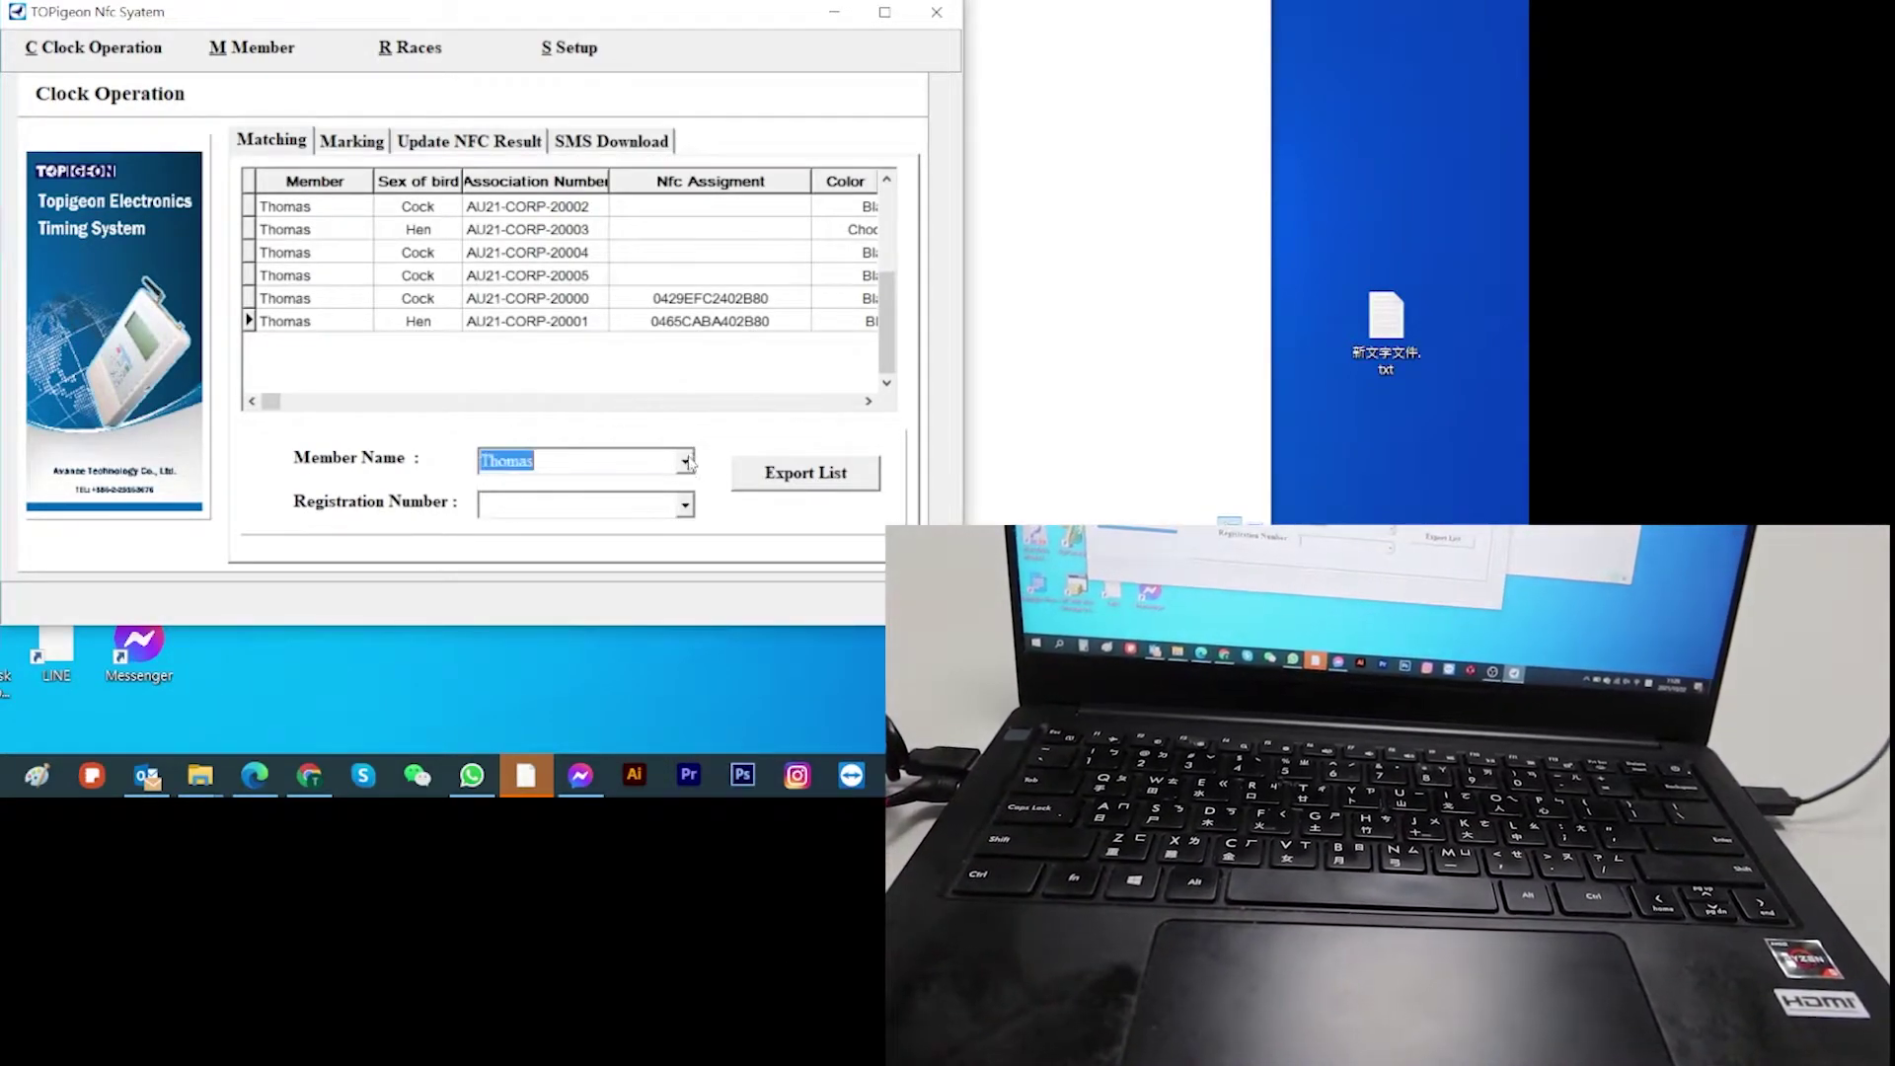
left_click(674, 482)
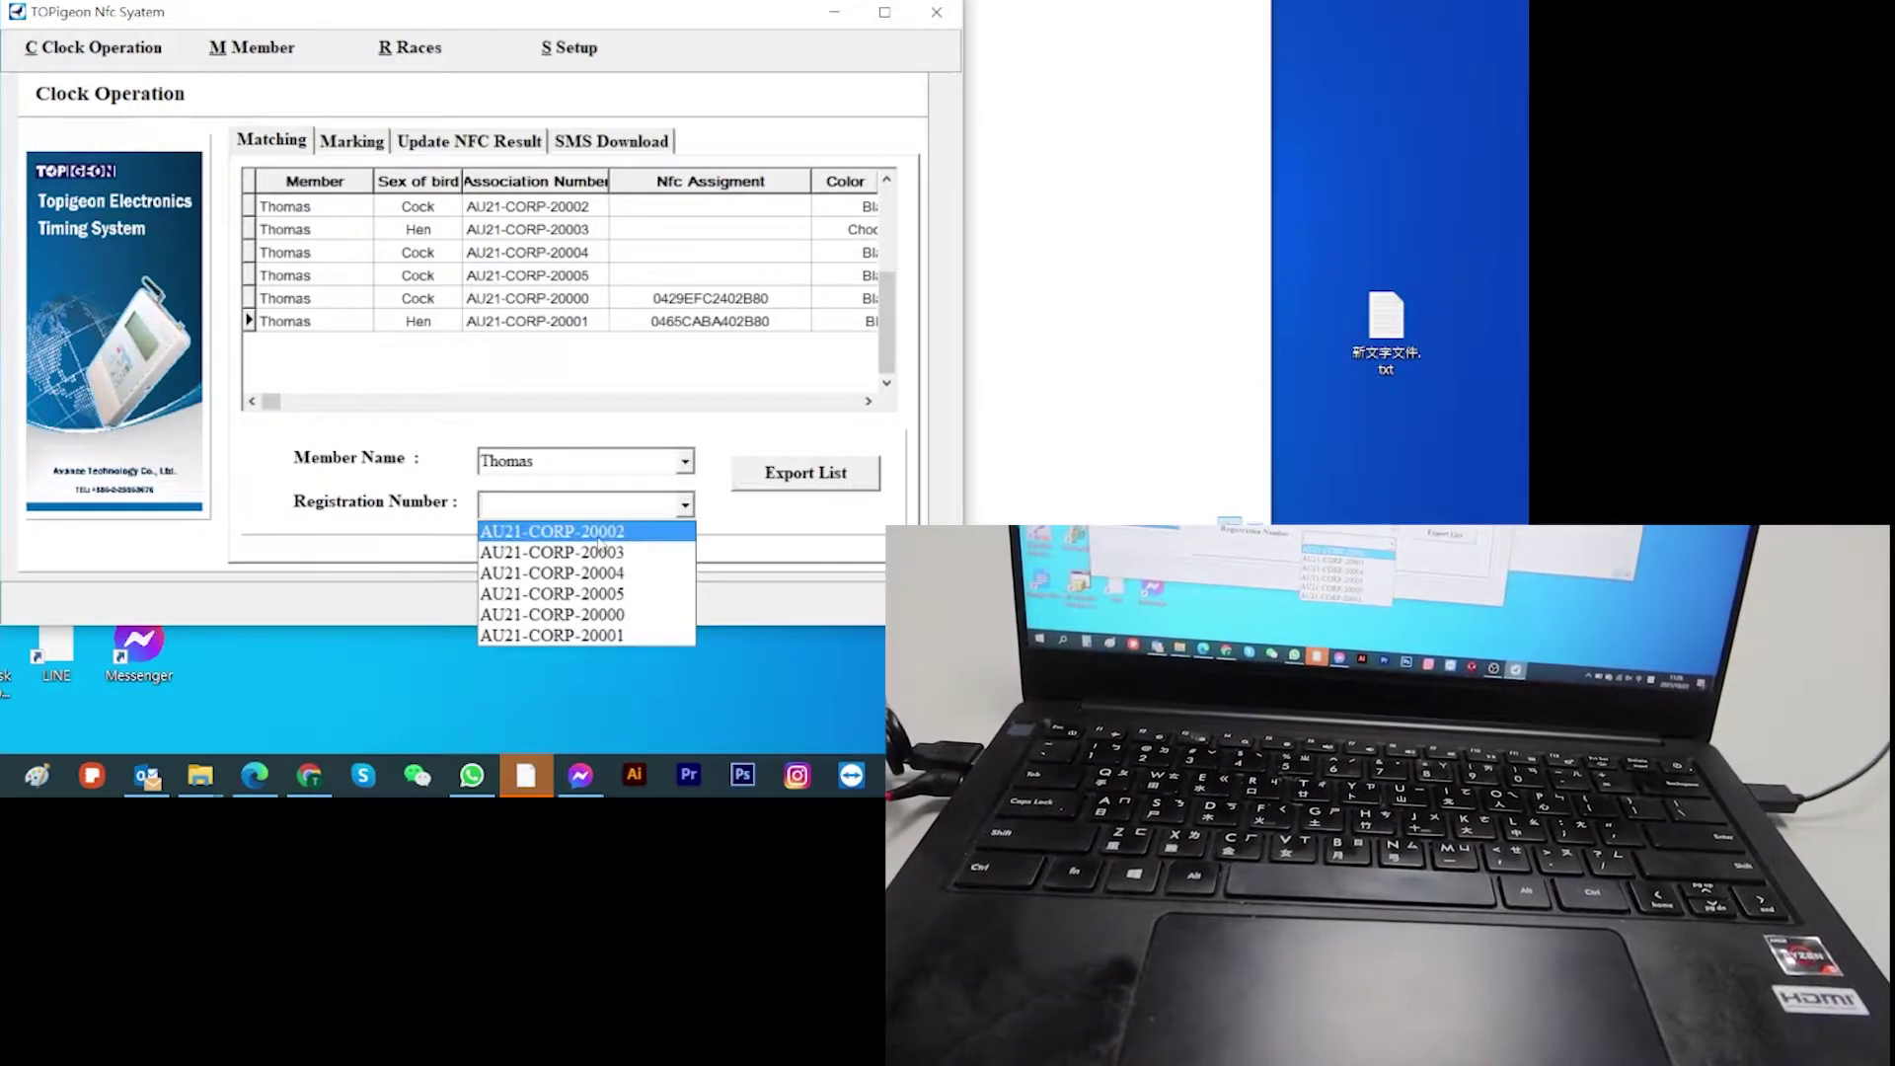
left_click(599, 537)
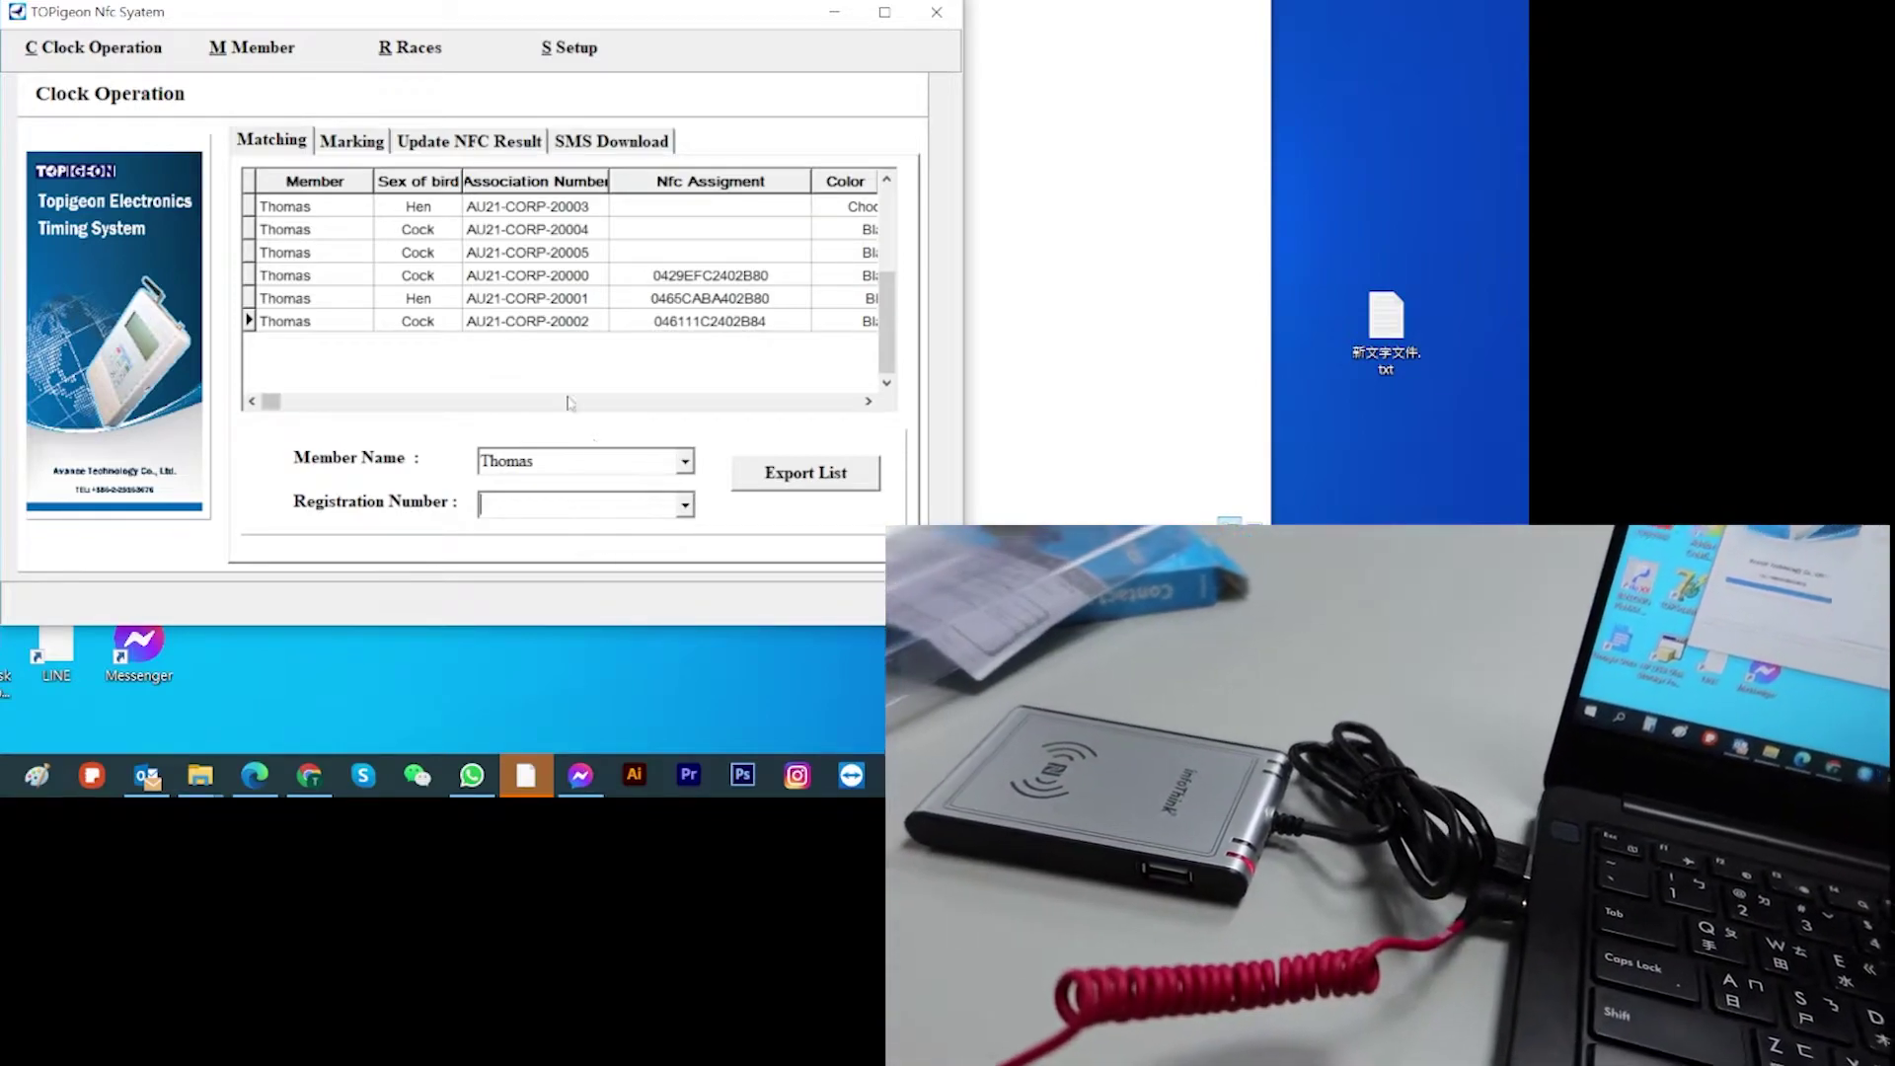
Step: Match NFC rings to birds AU21-CORP-20003 and 20004
left_click(615, 461)
left_click(615, 494)
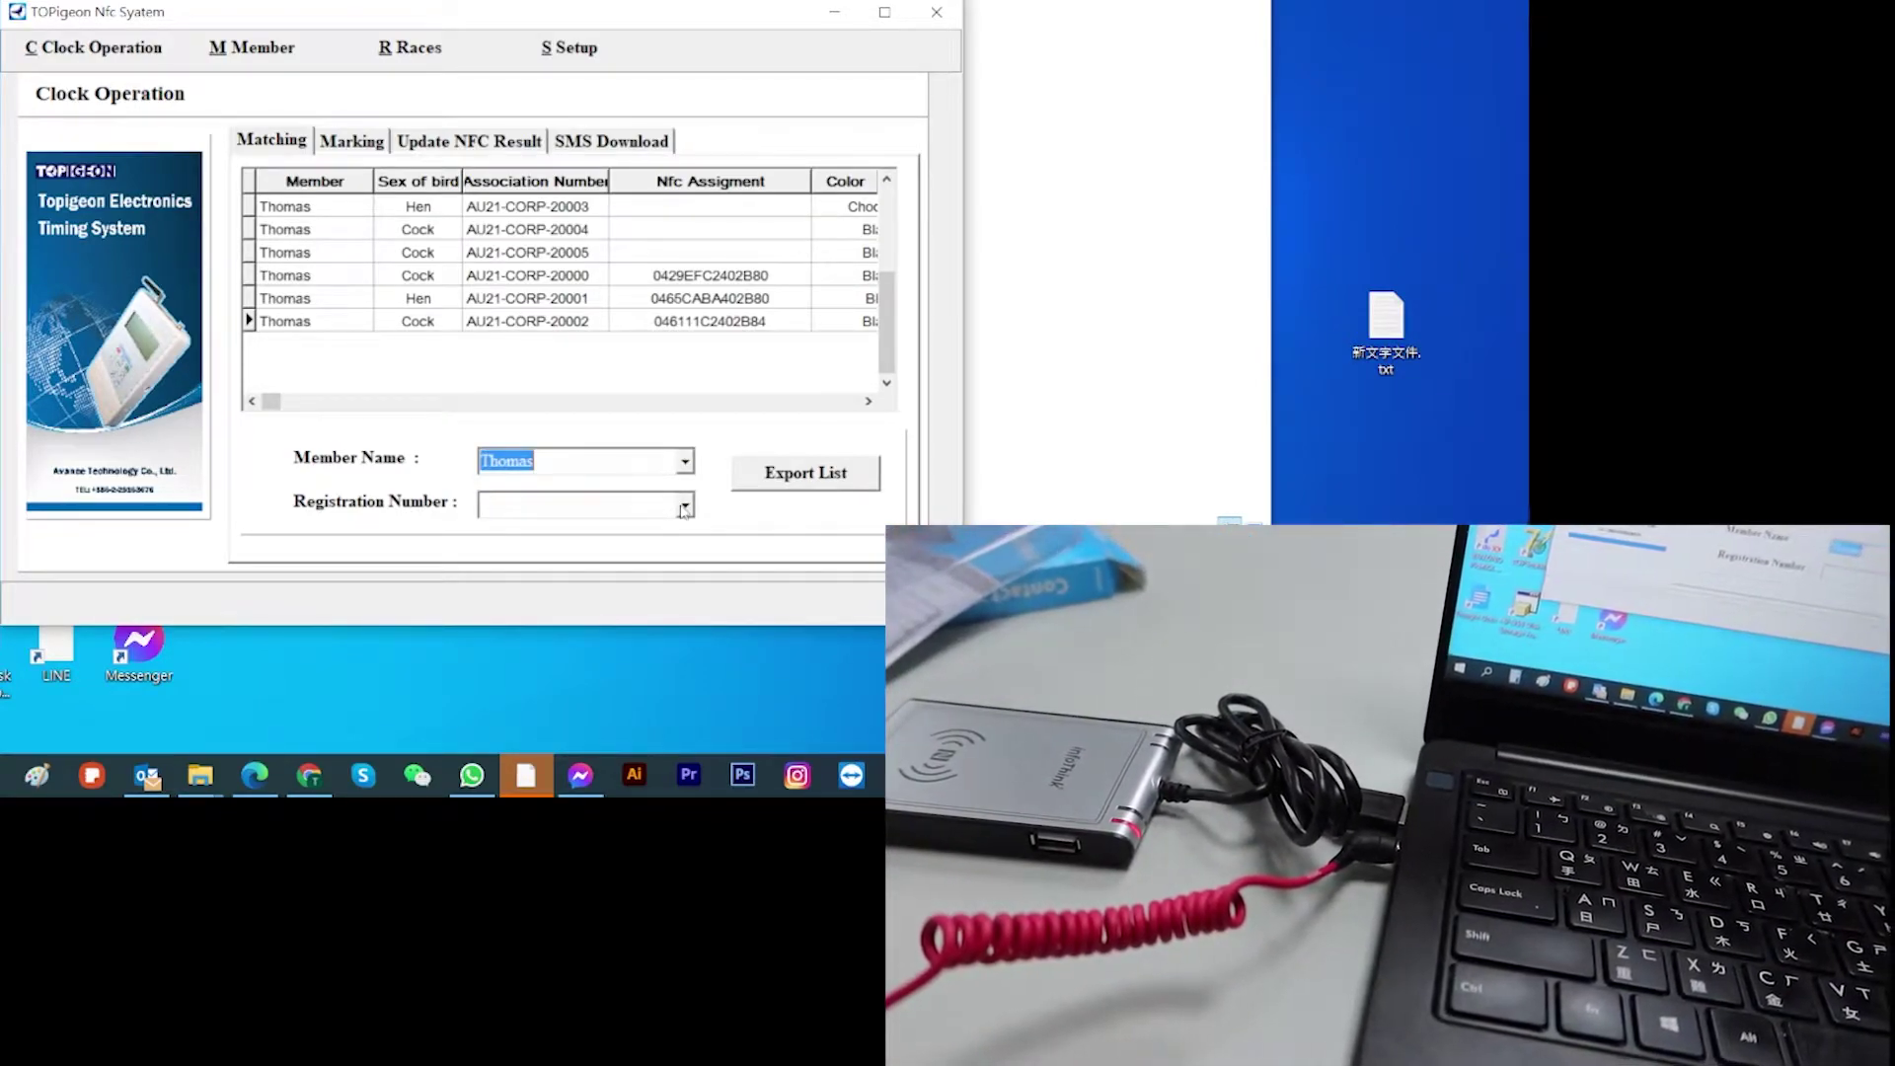
left_click(615, 505)
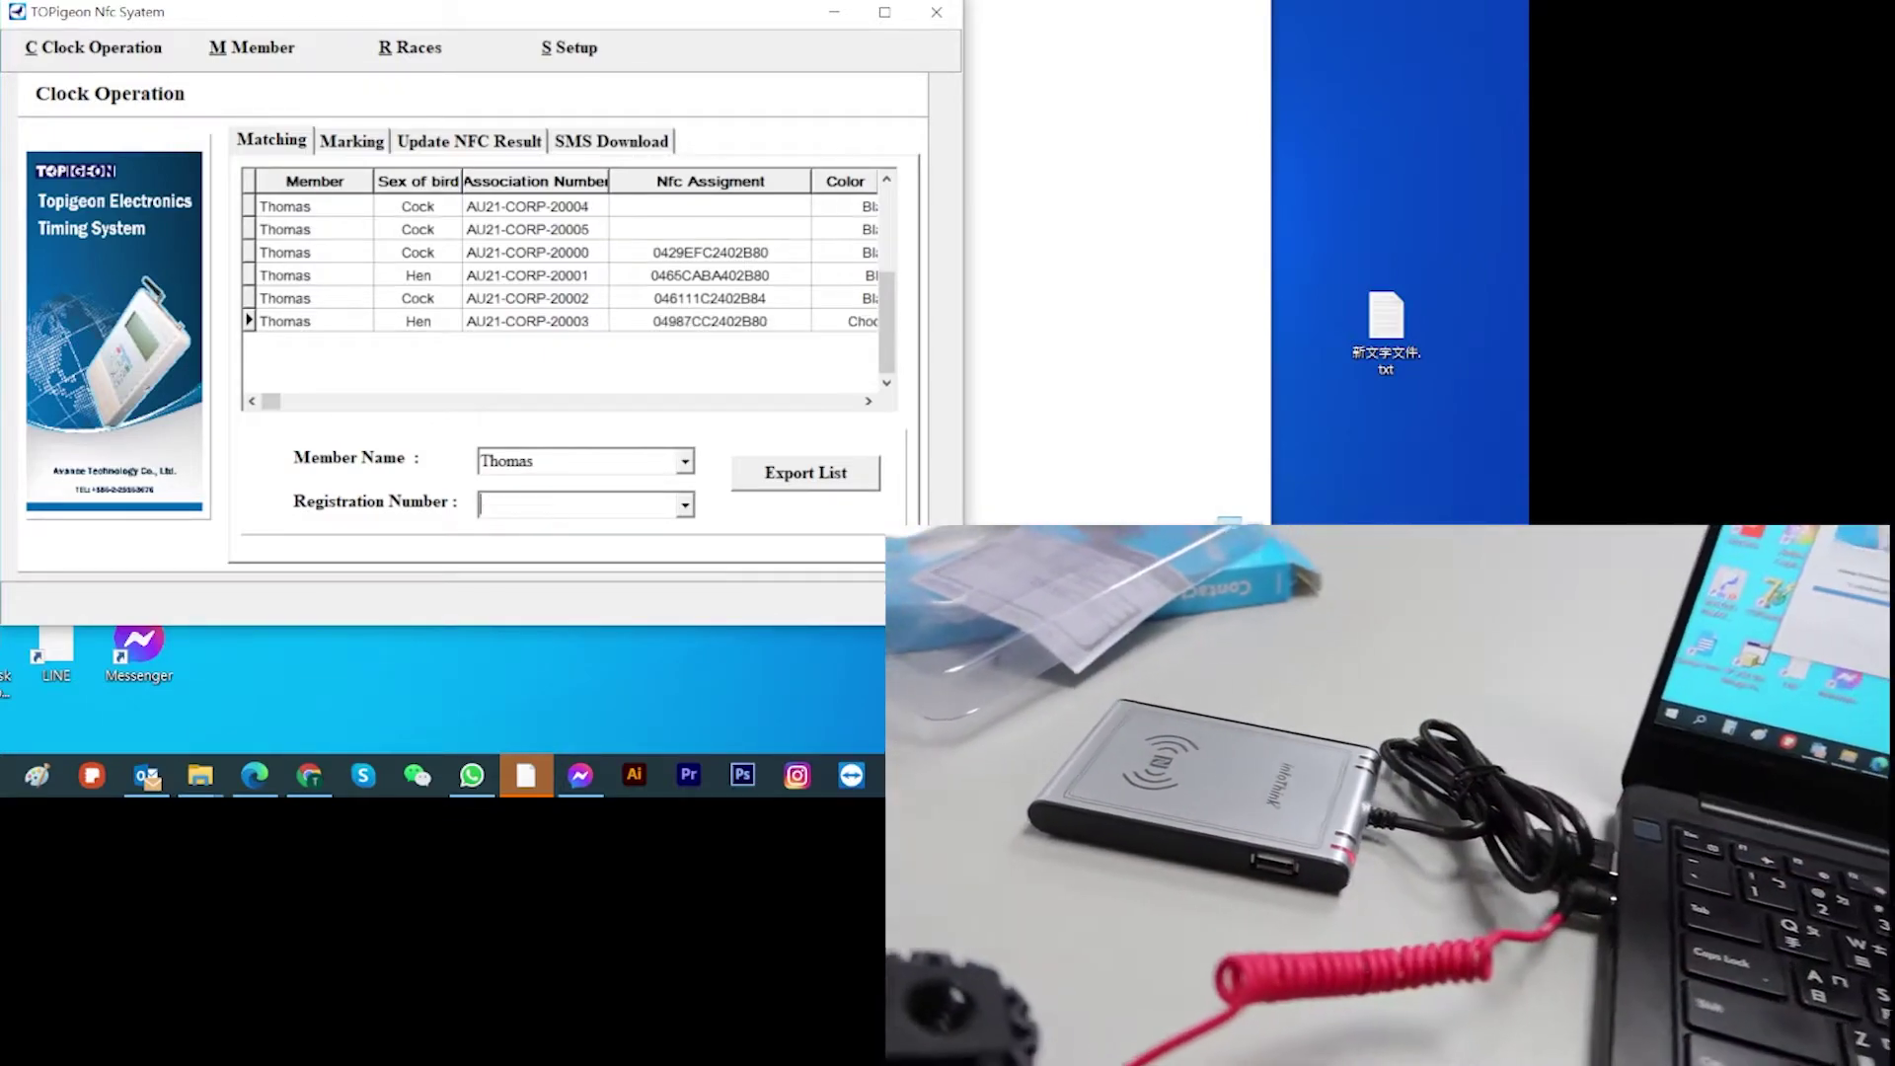
left_click(685, 504)
left_click(685, 468)
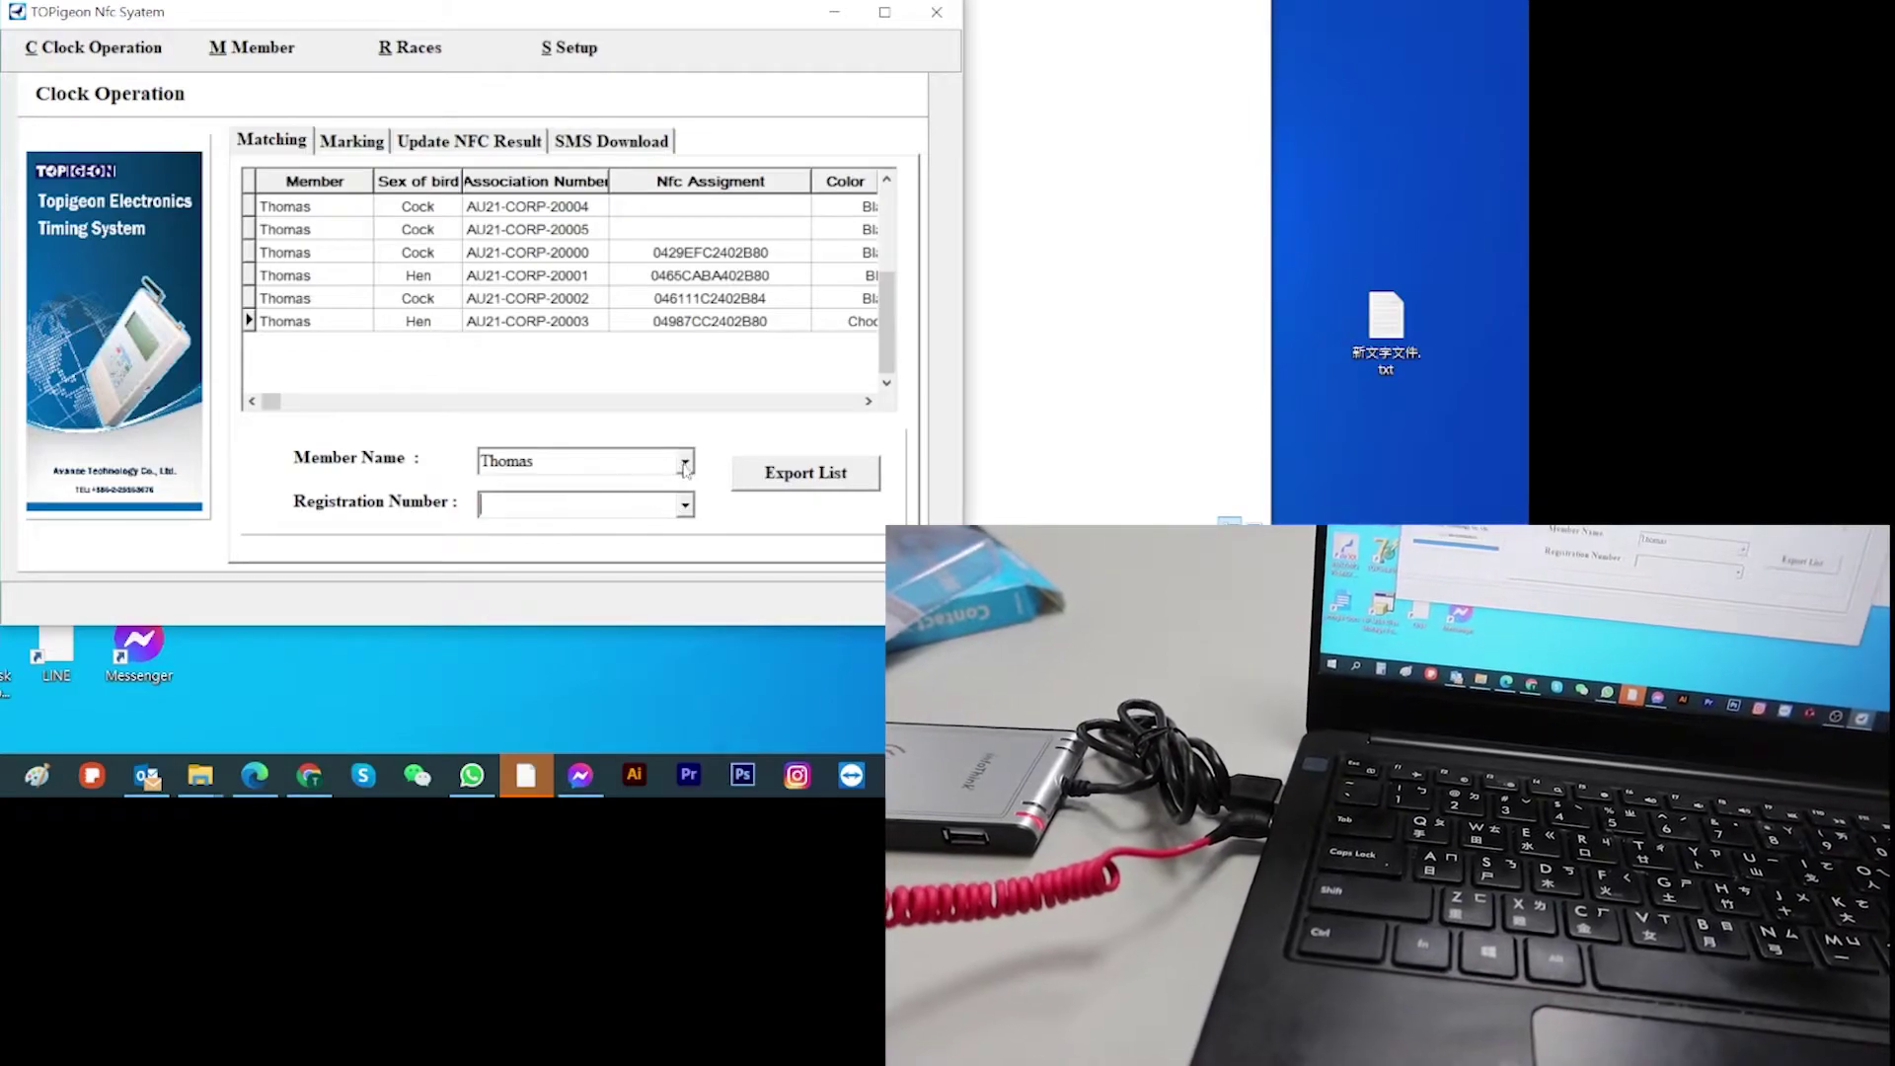
left_click(686, 468)
left_click(653, 506)
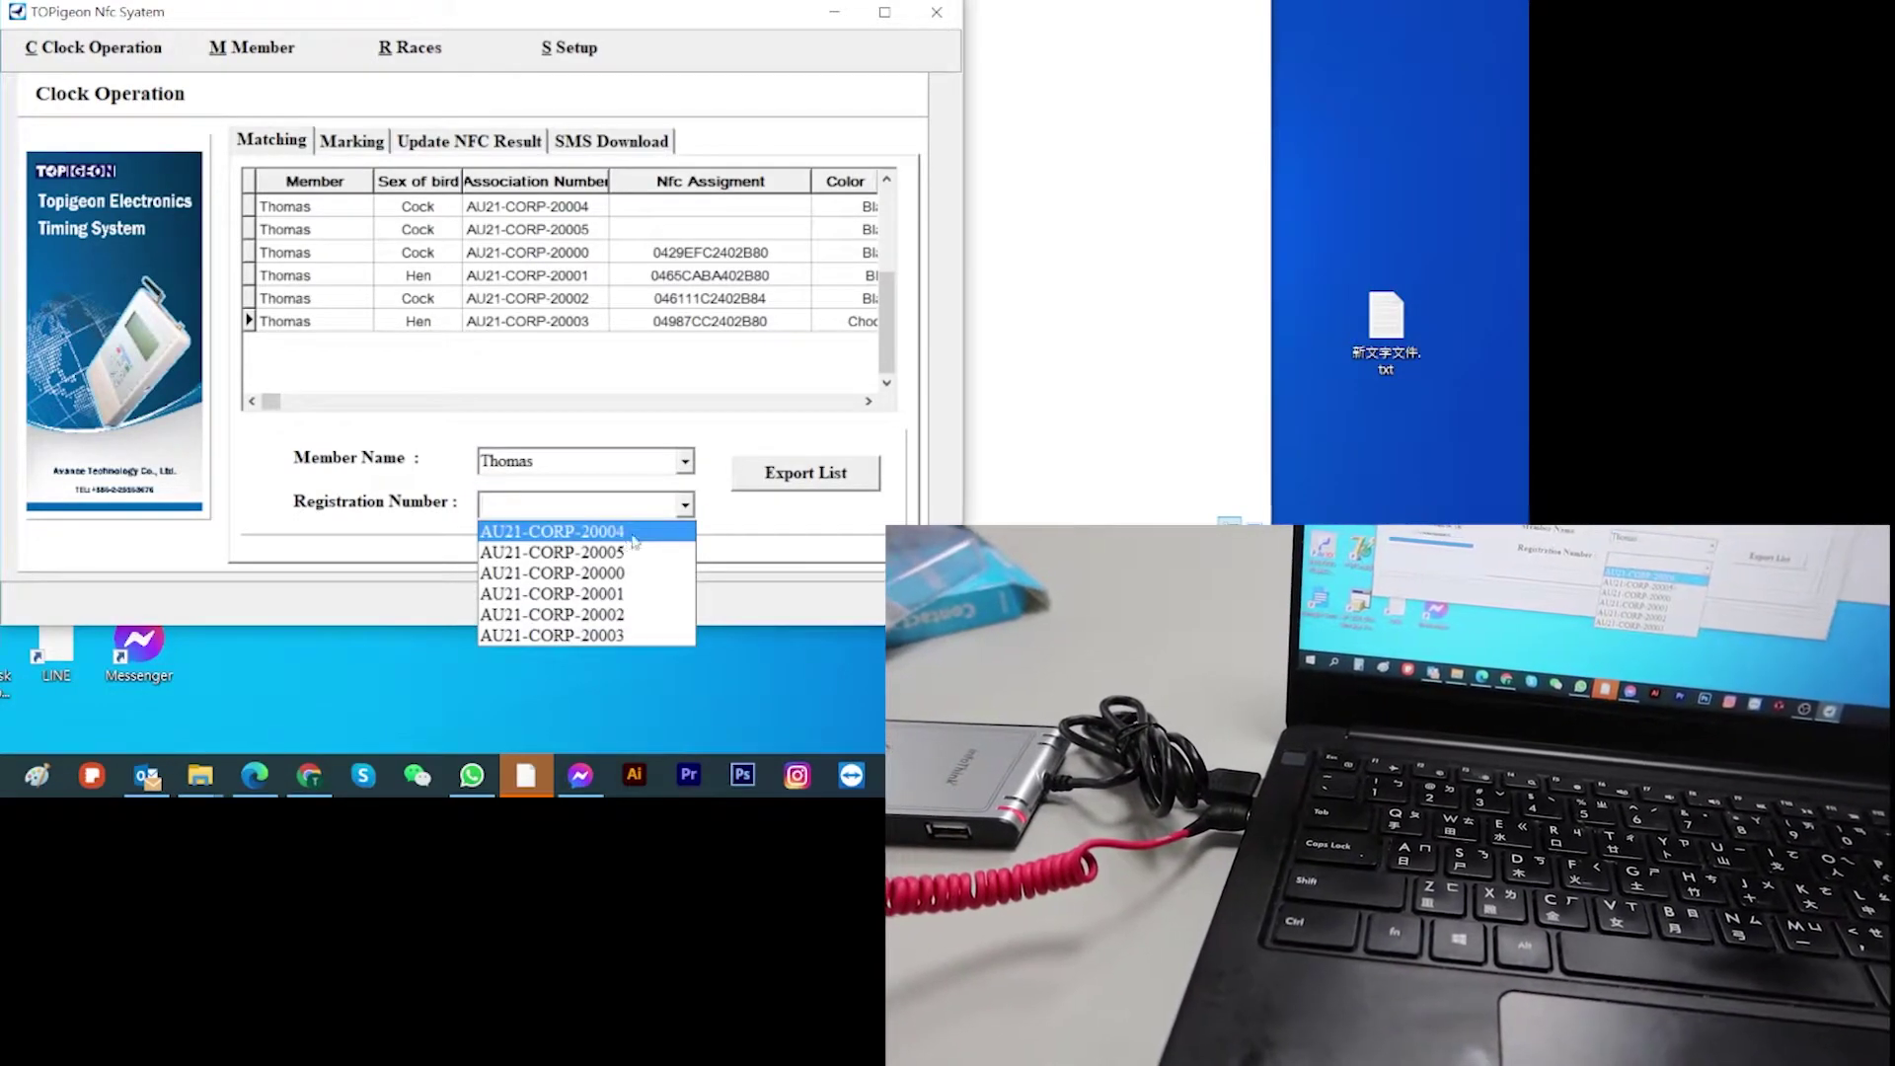
left_click(634, 534)
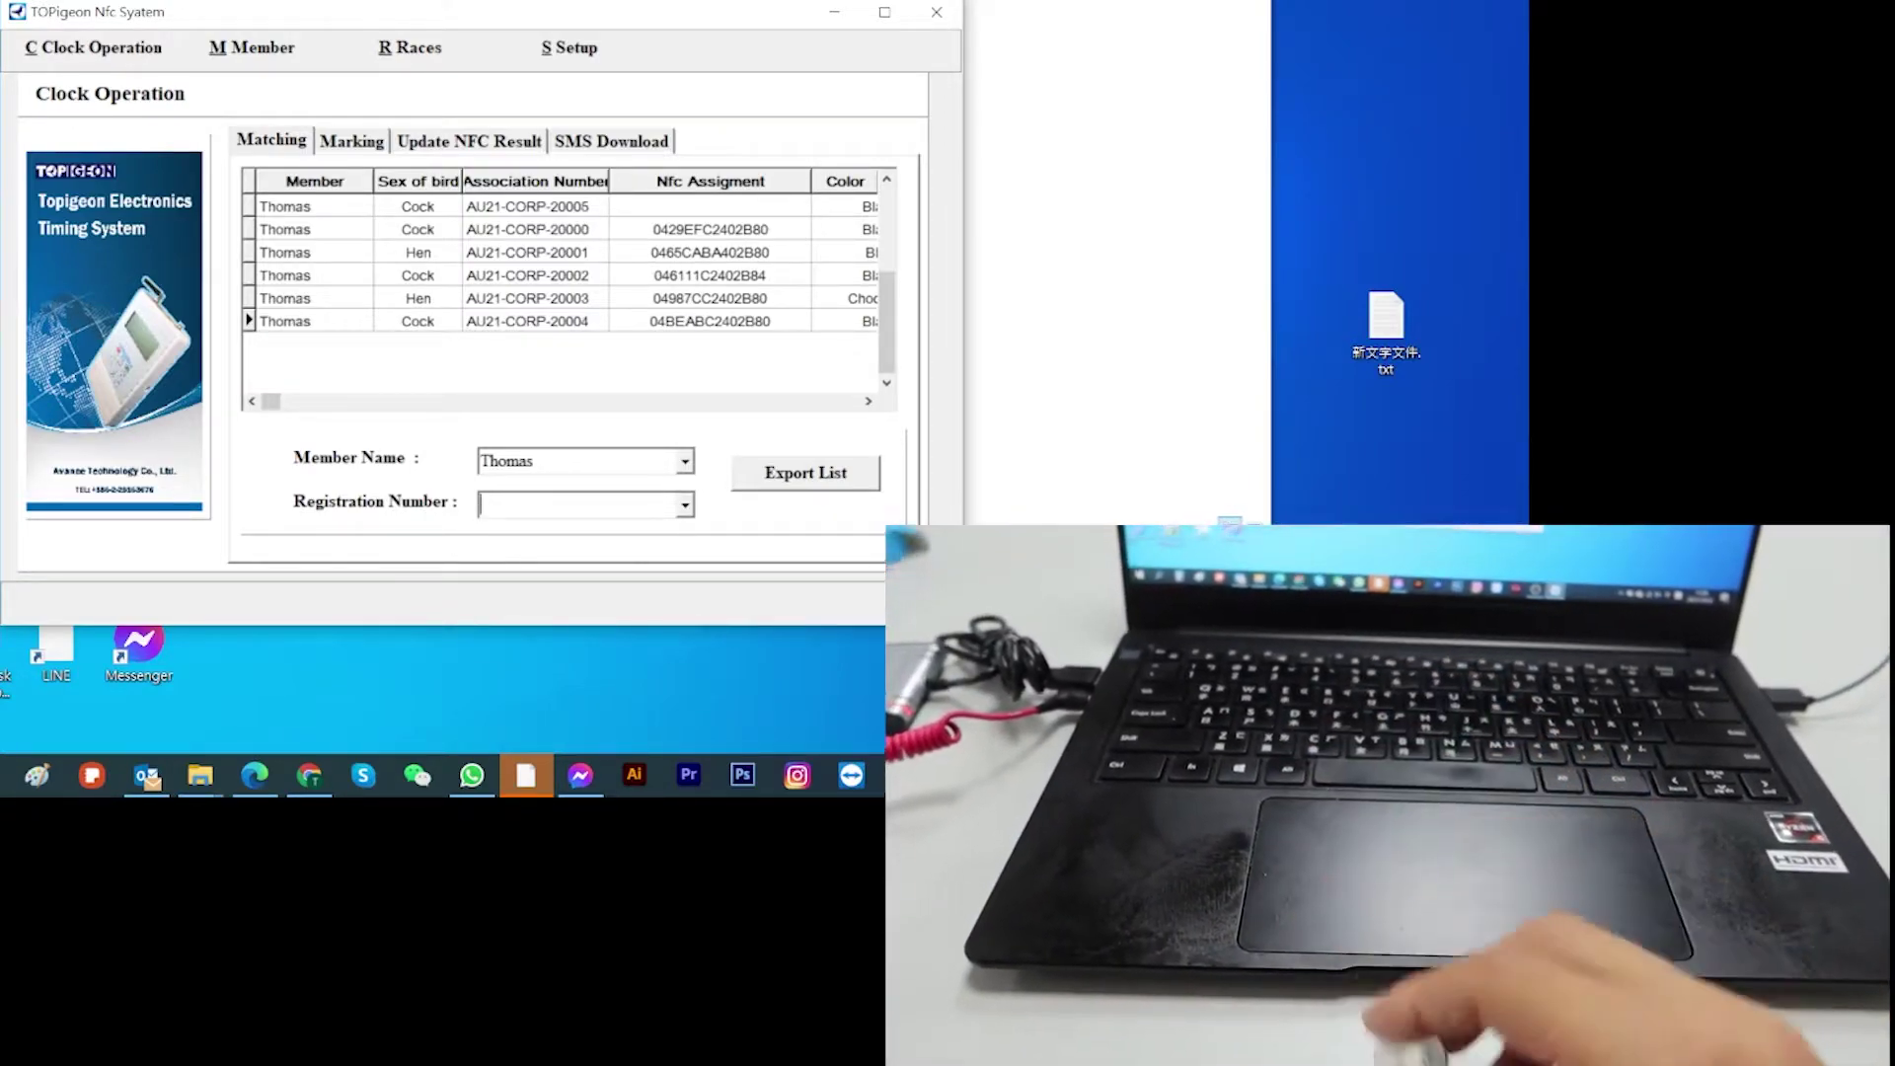
Step: Reload the member and choose bird AU21-CORP-20005 for matching
left_click(686, 461)
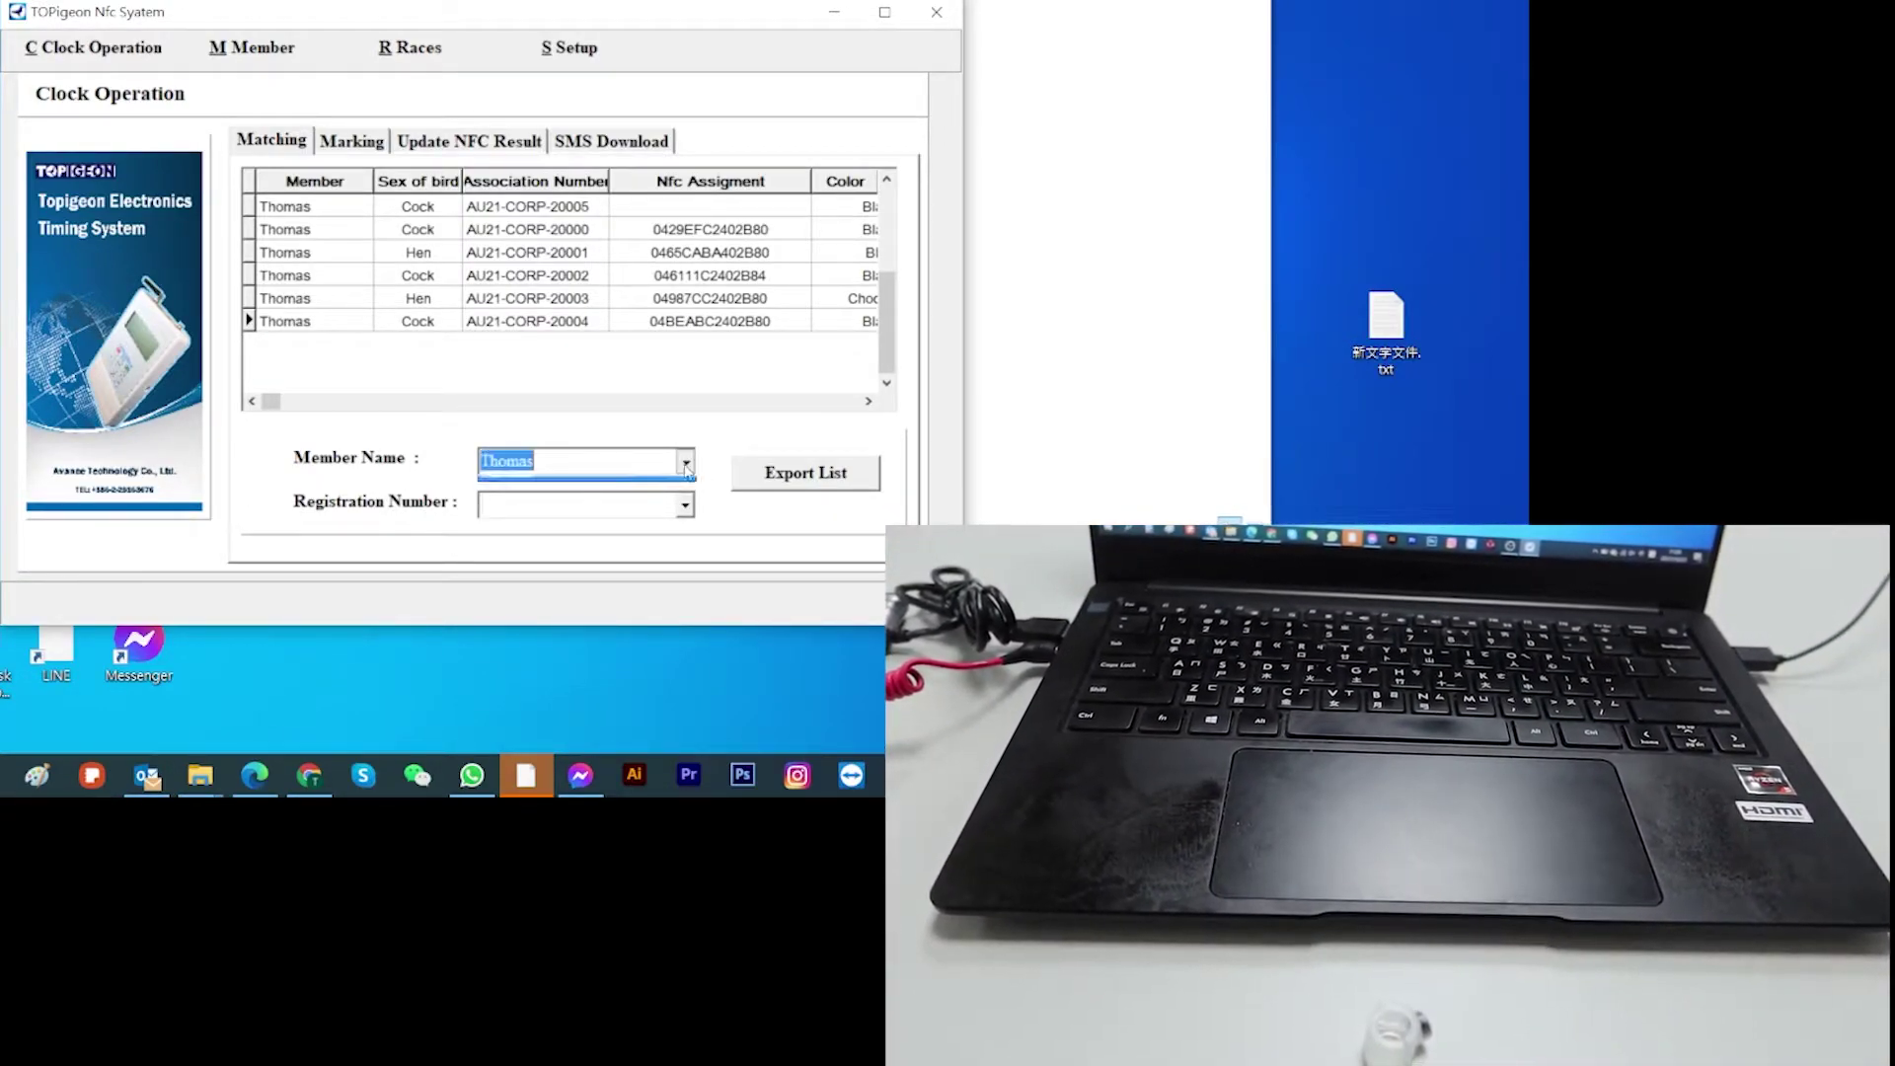
left_click(686, 462)
left_click(686, 506)
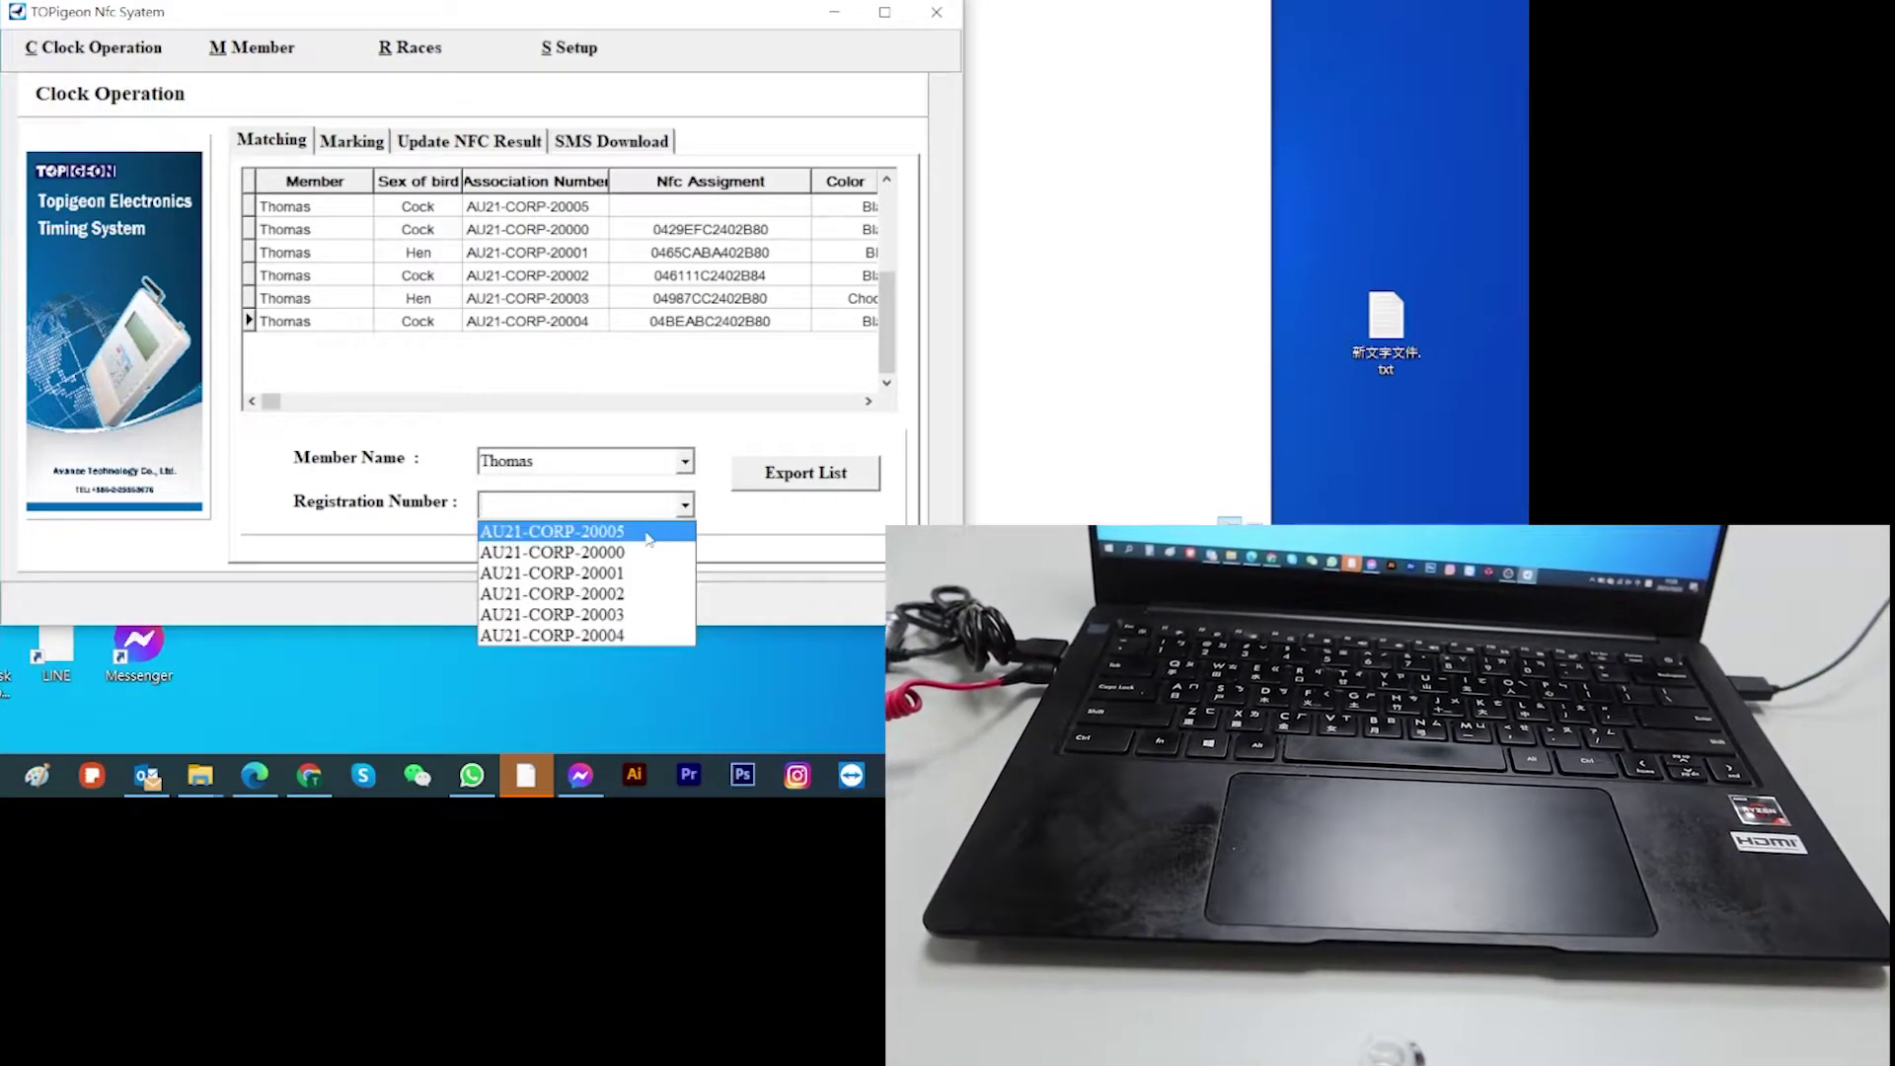
left_click(648, 527)
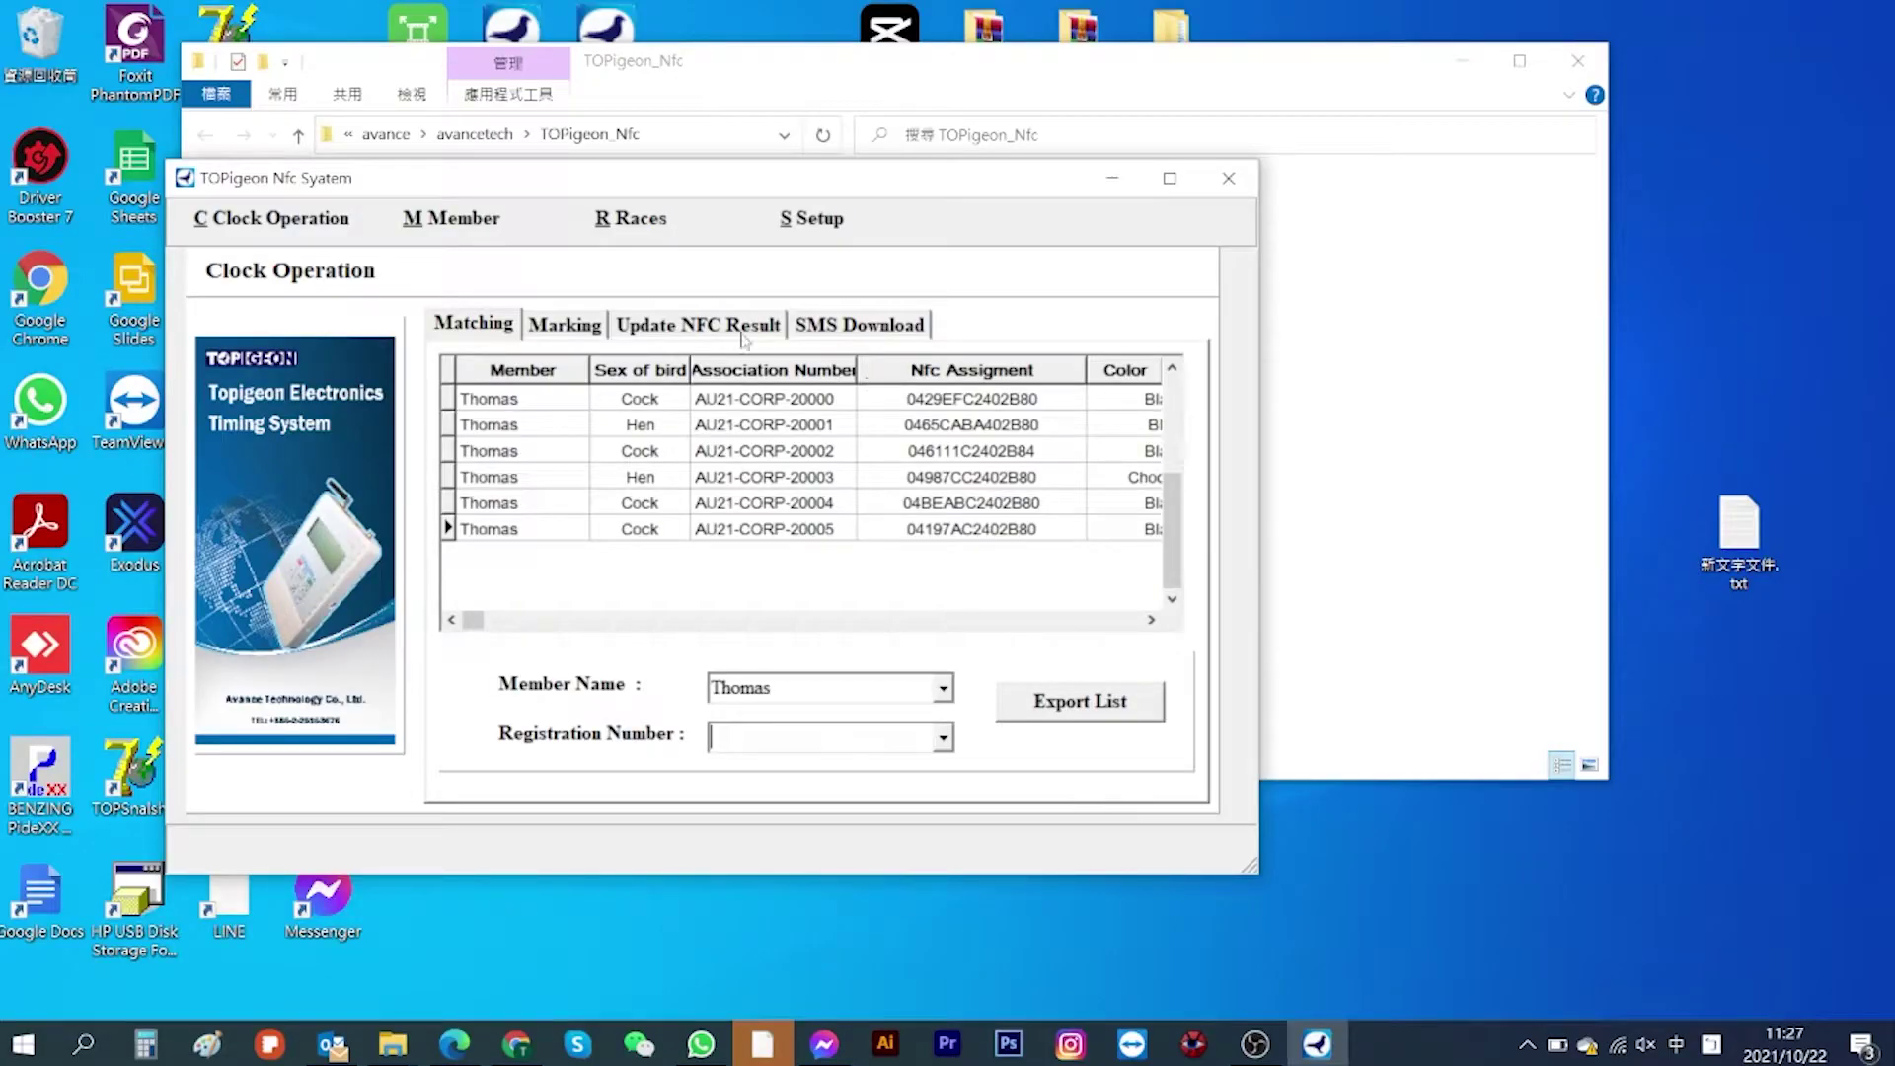
Step: Start a new liberation point for club CORP and set the release time to 11:30:20
left_click(666, 225)
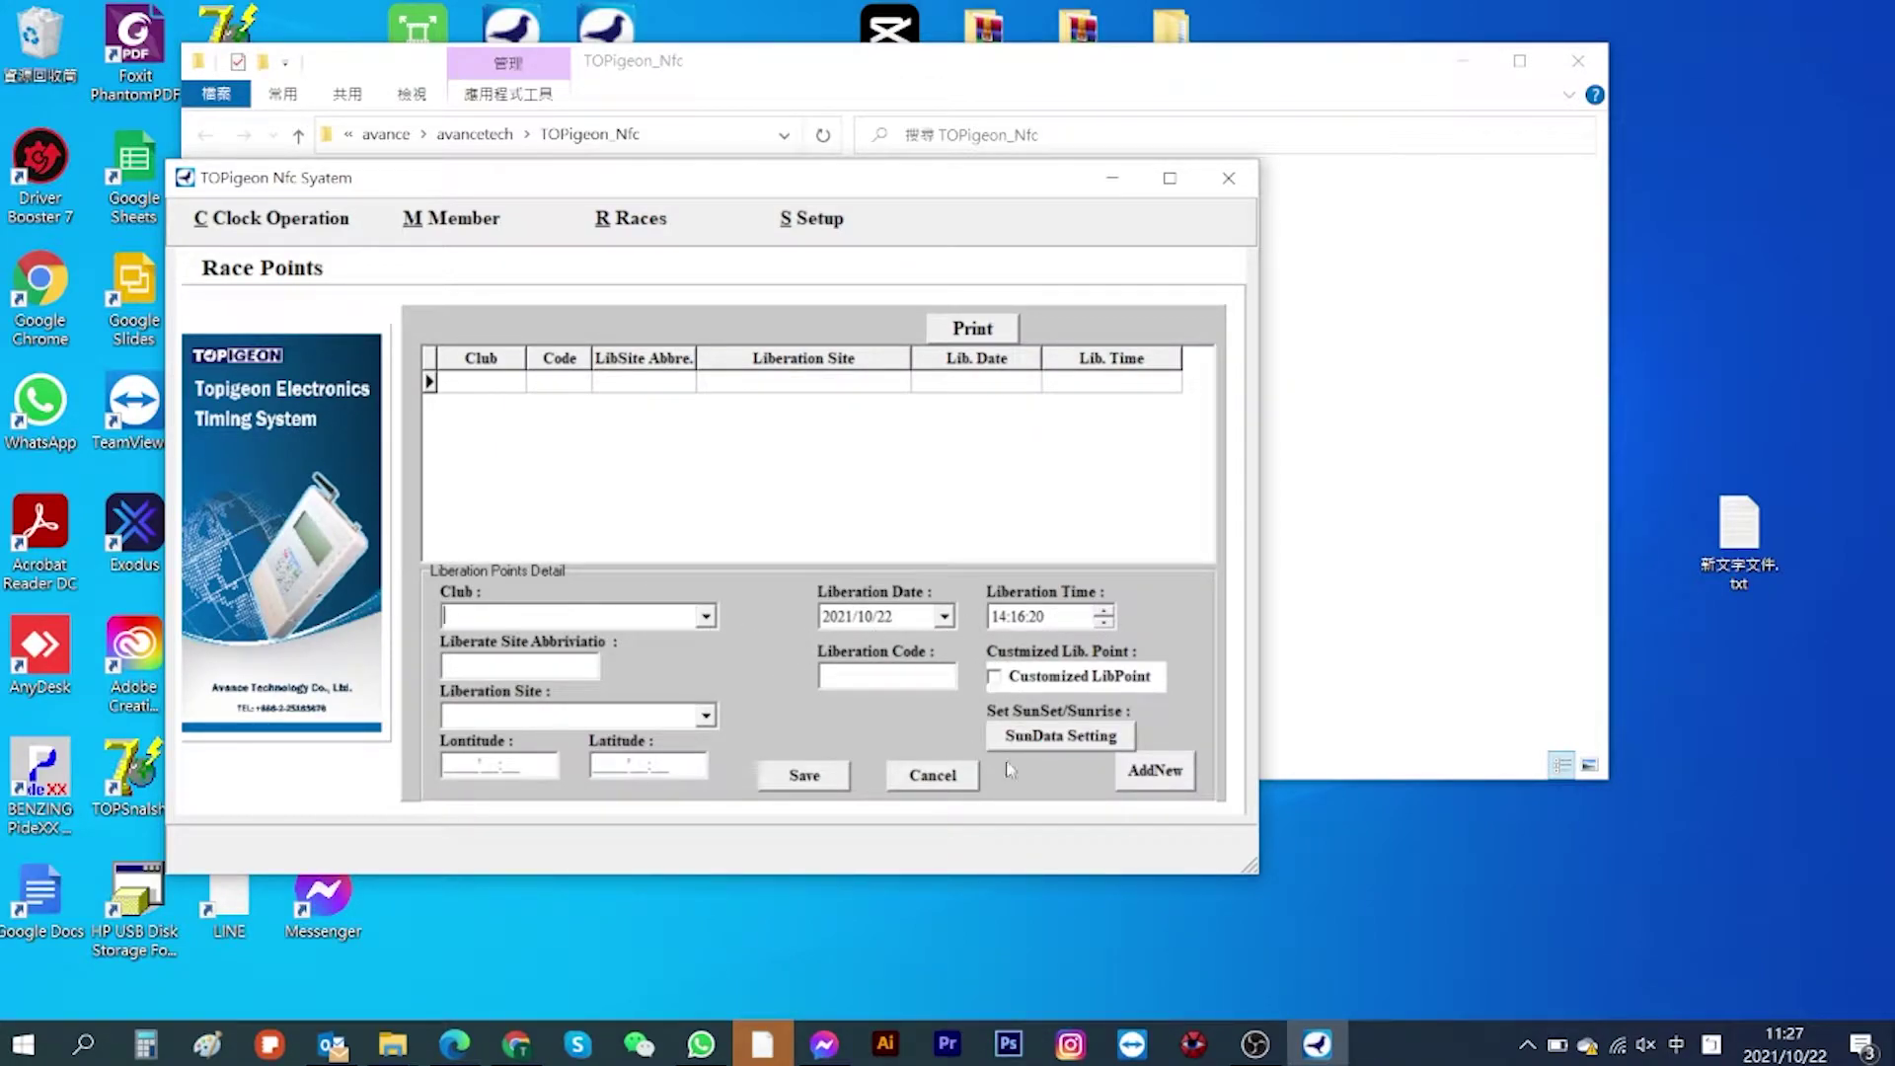
left_click(1149, 773)
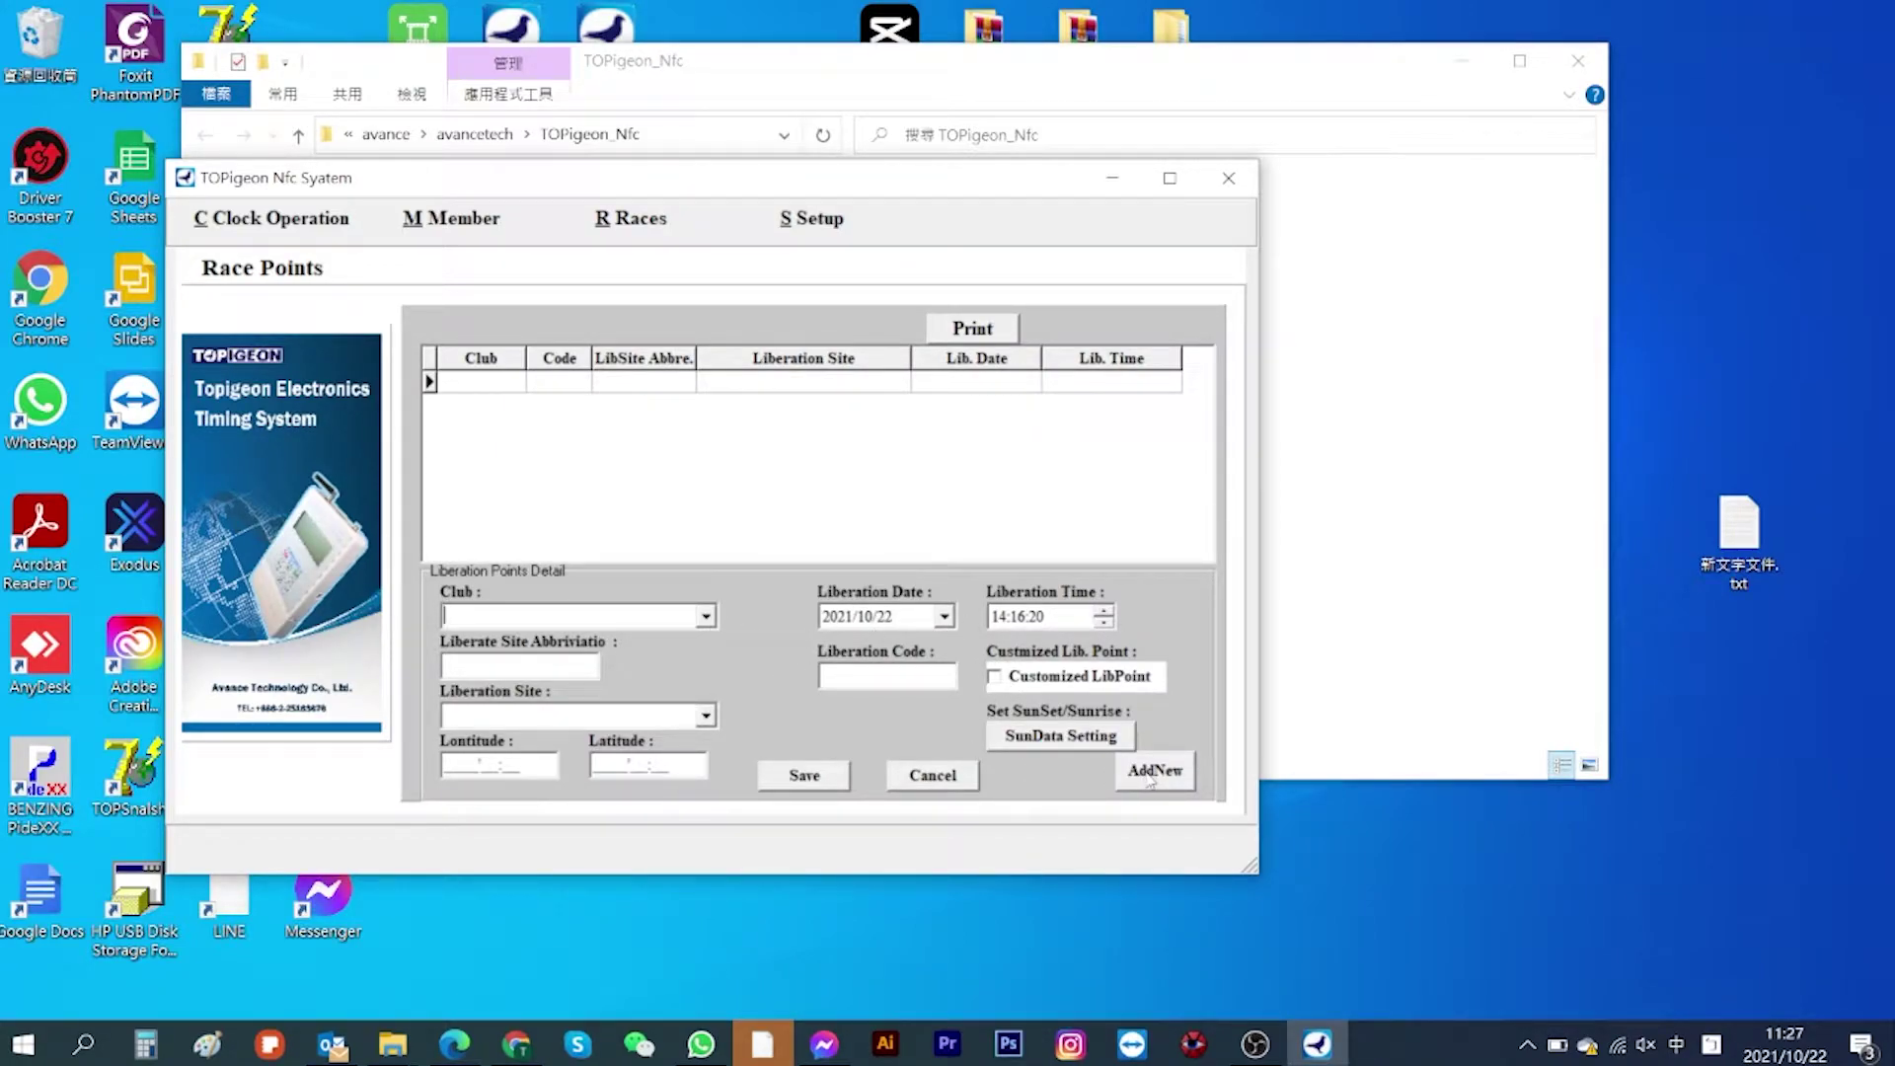
left_click(704, 618)
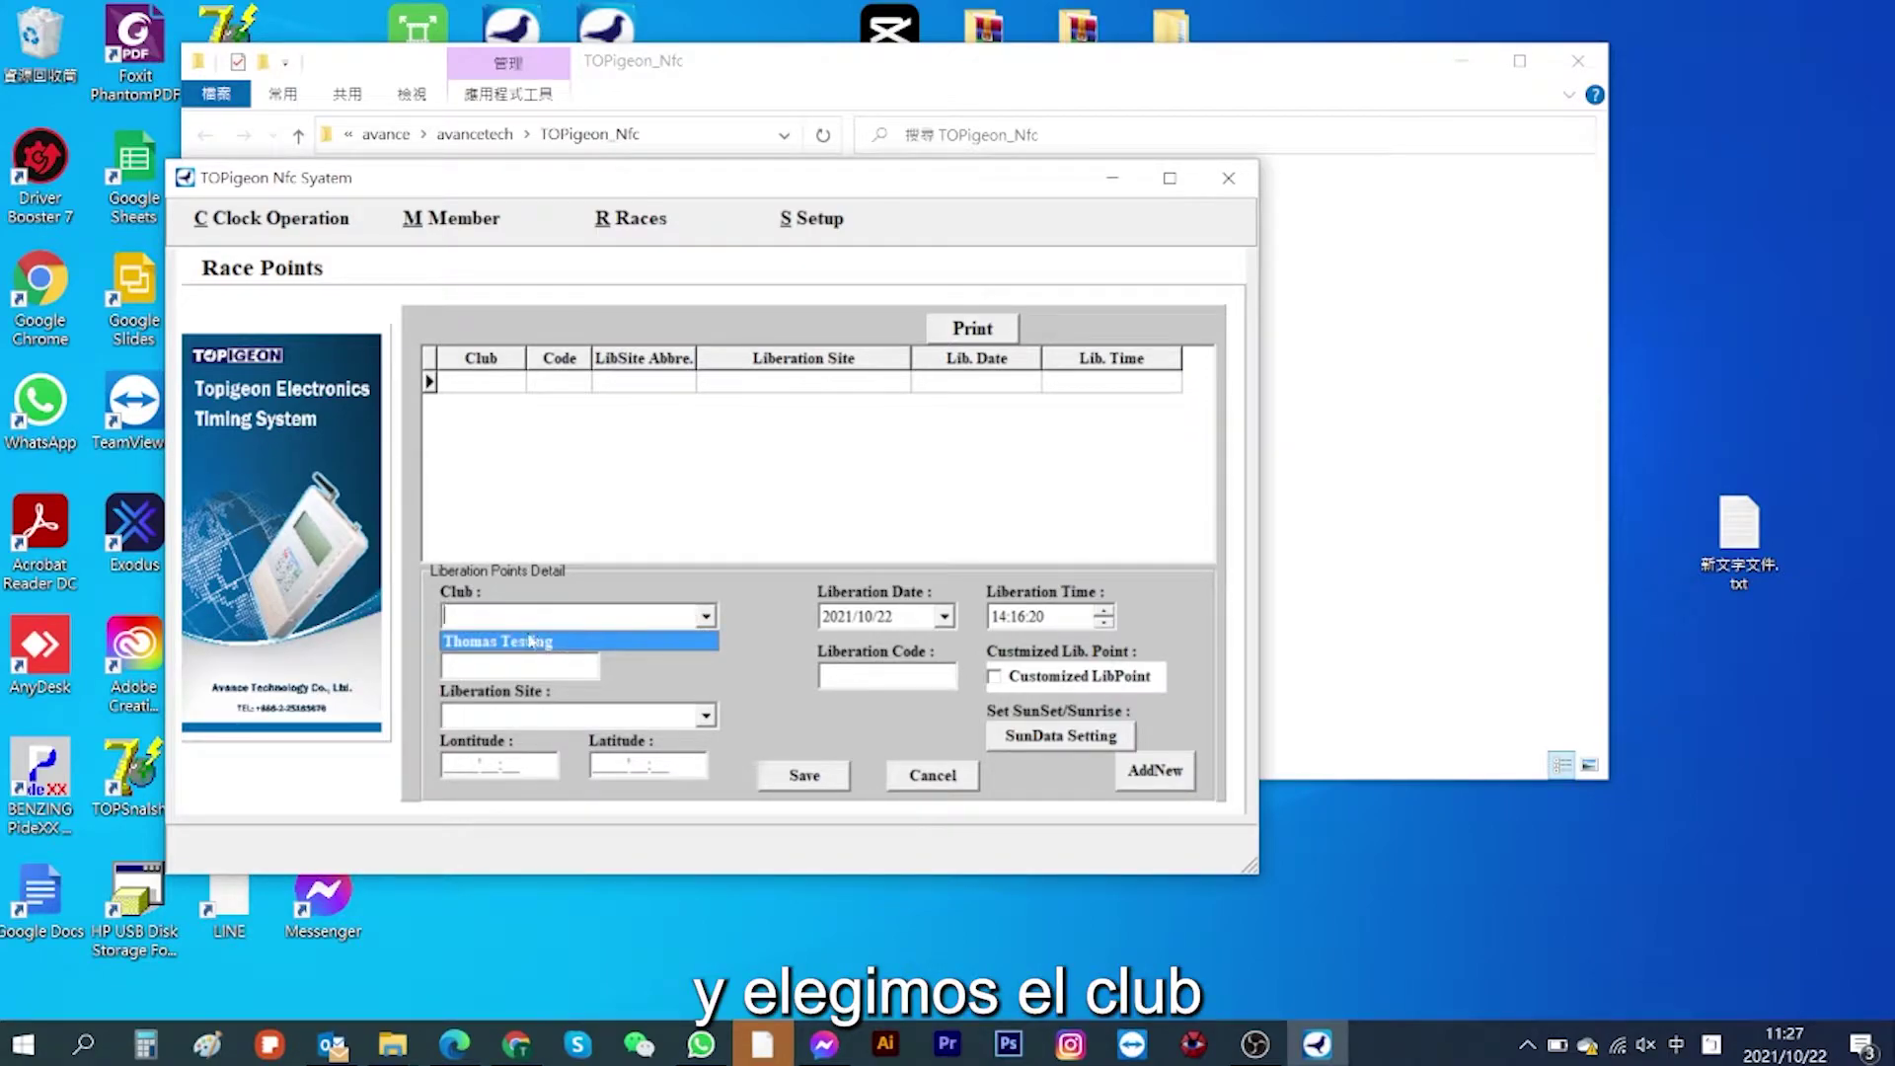
left_click(533, 644)
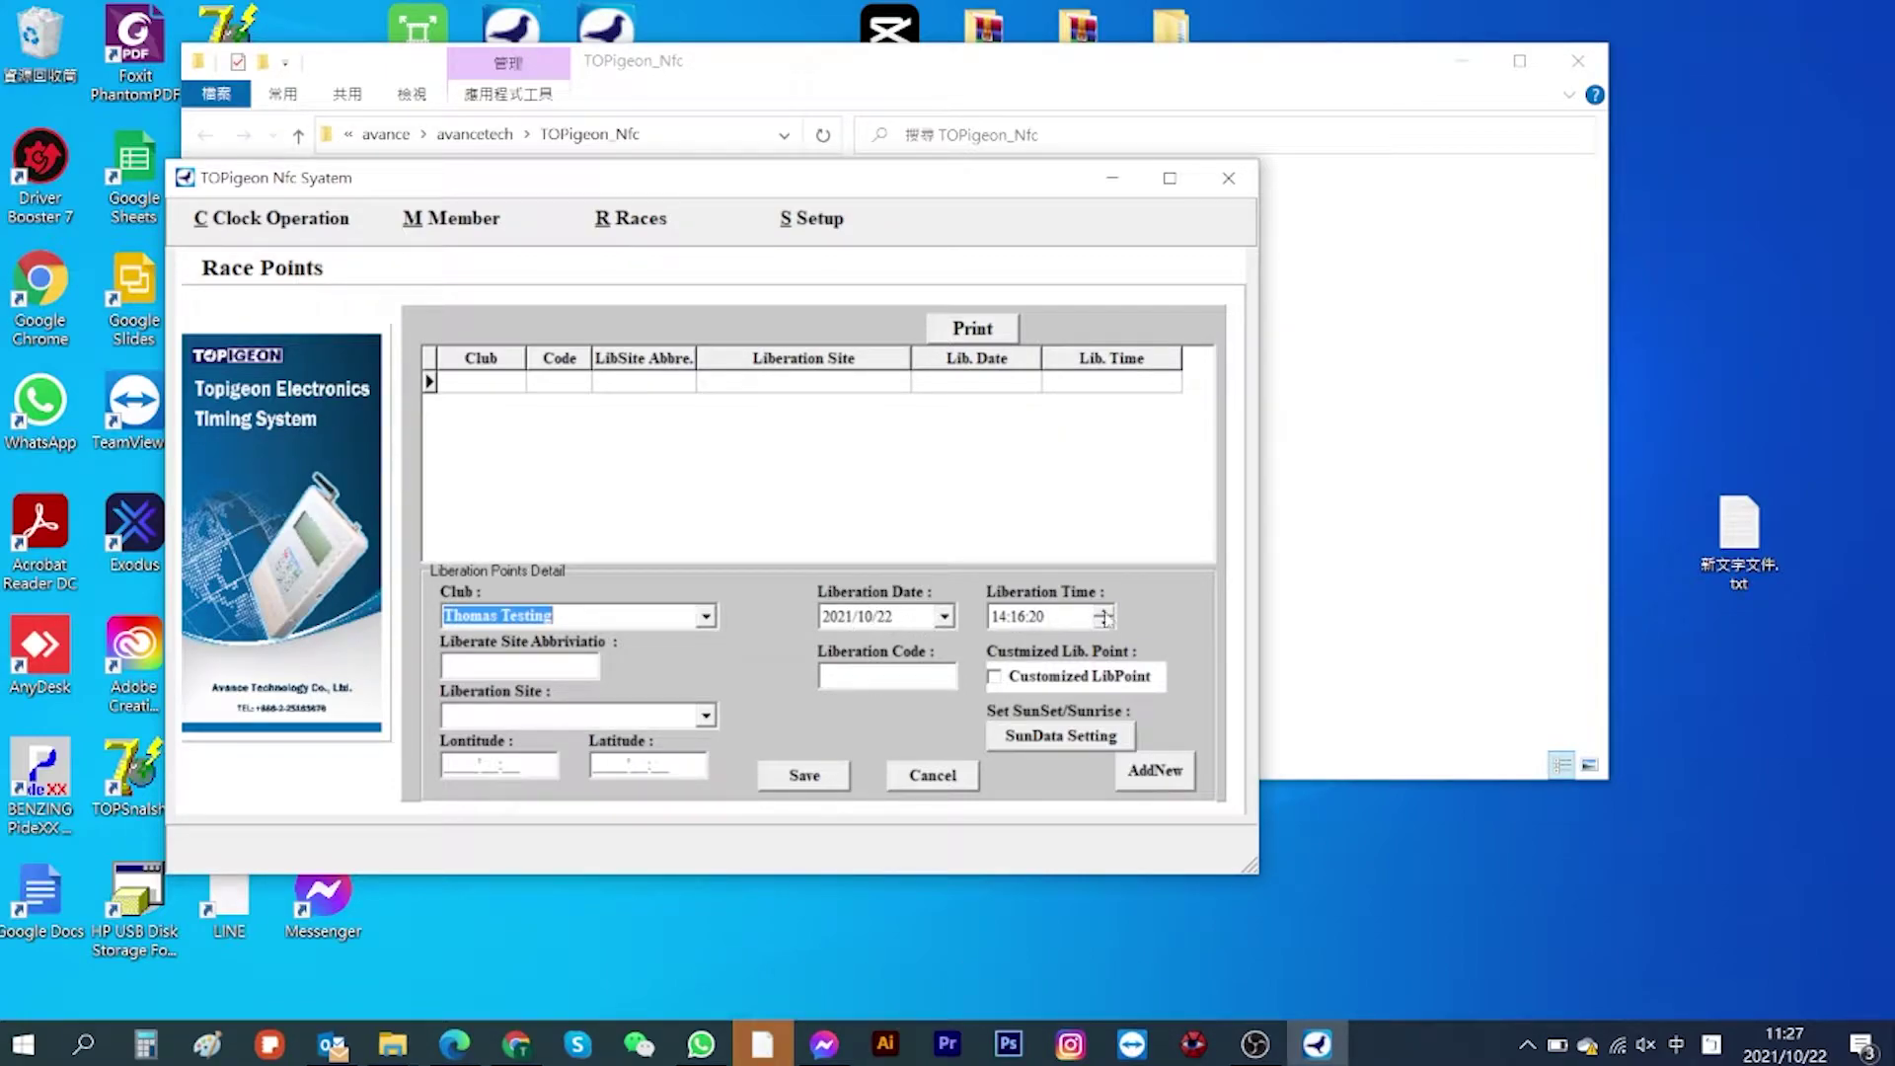
left_click(1001, 616)
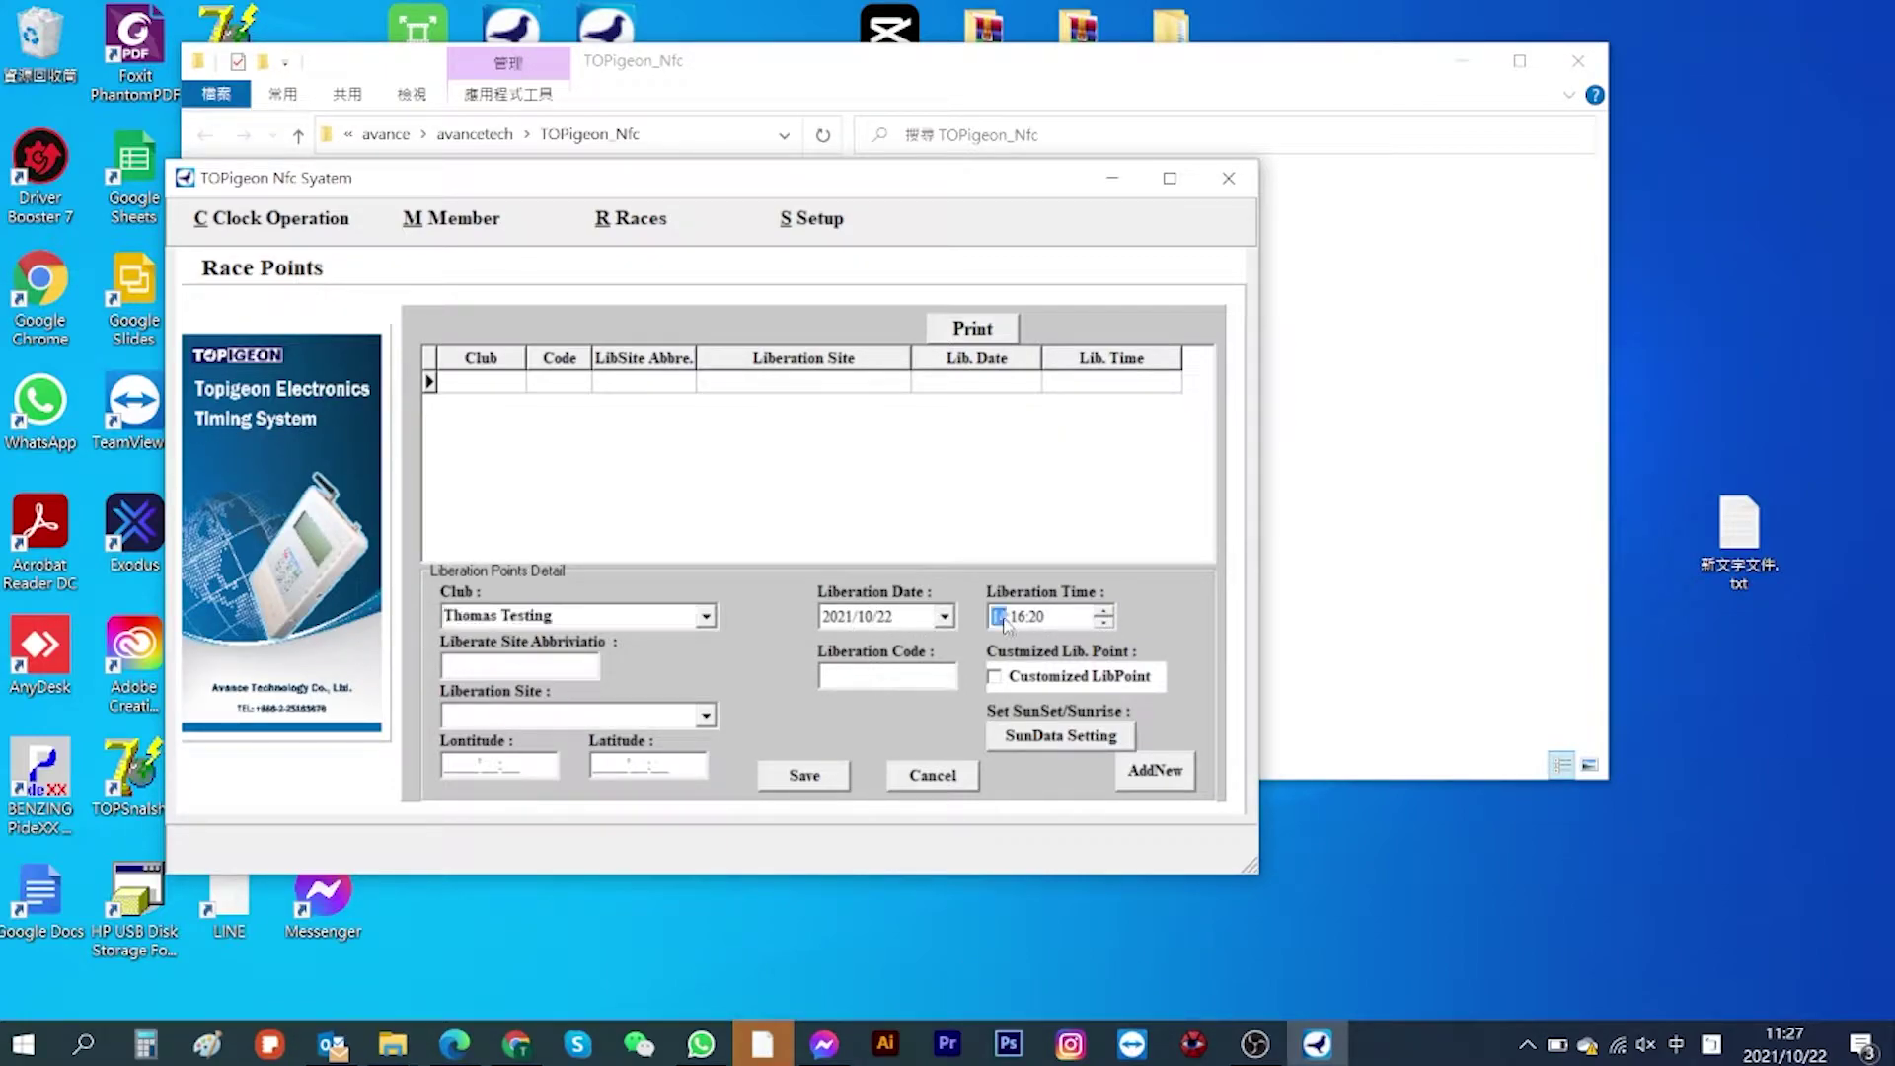
left_click(1098, 624)
left_click(1022, 621)
Step: Enter a customized release point with latitude N020°00:00 and save race 1022
left_click(996, 679)
left_click(936, 674)
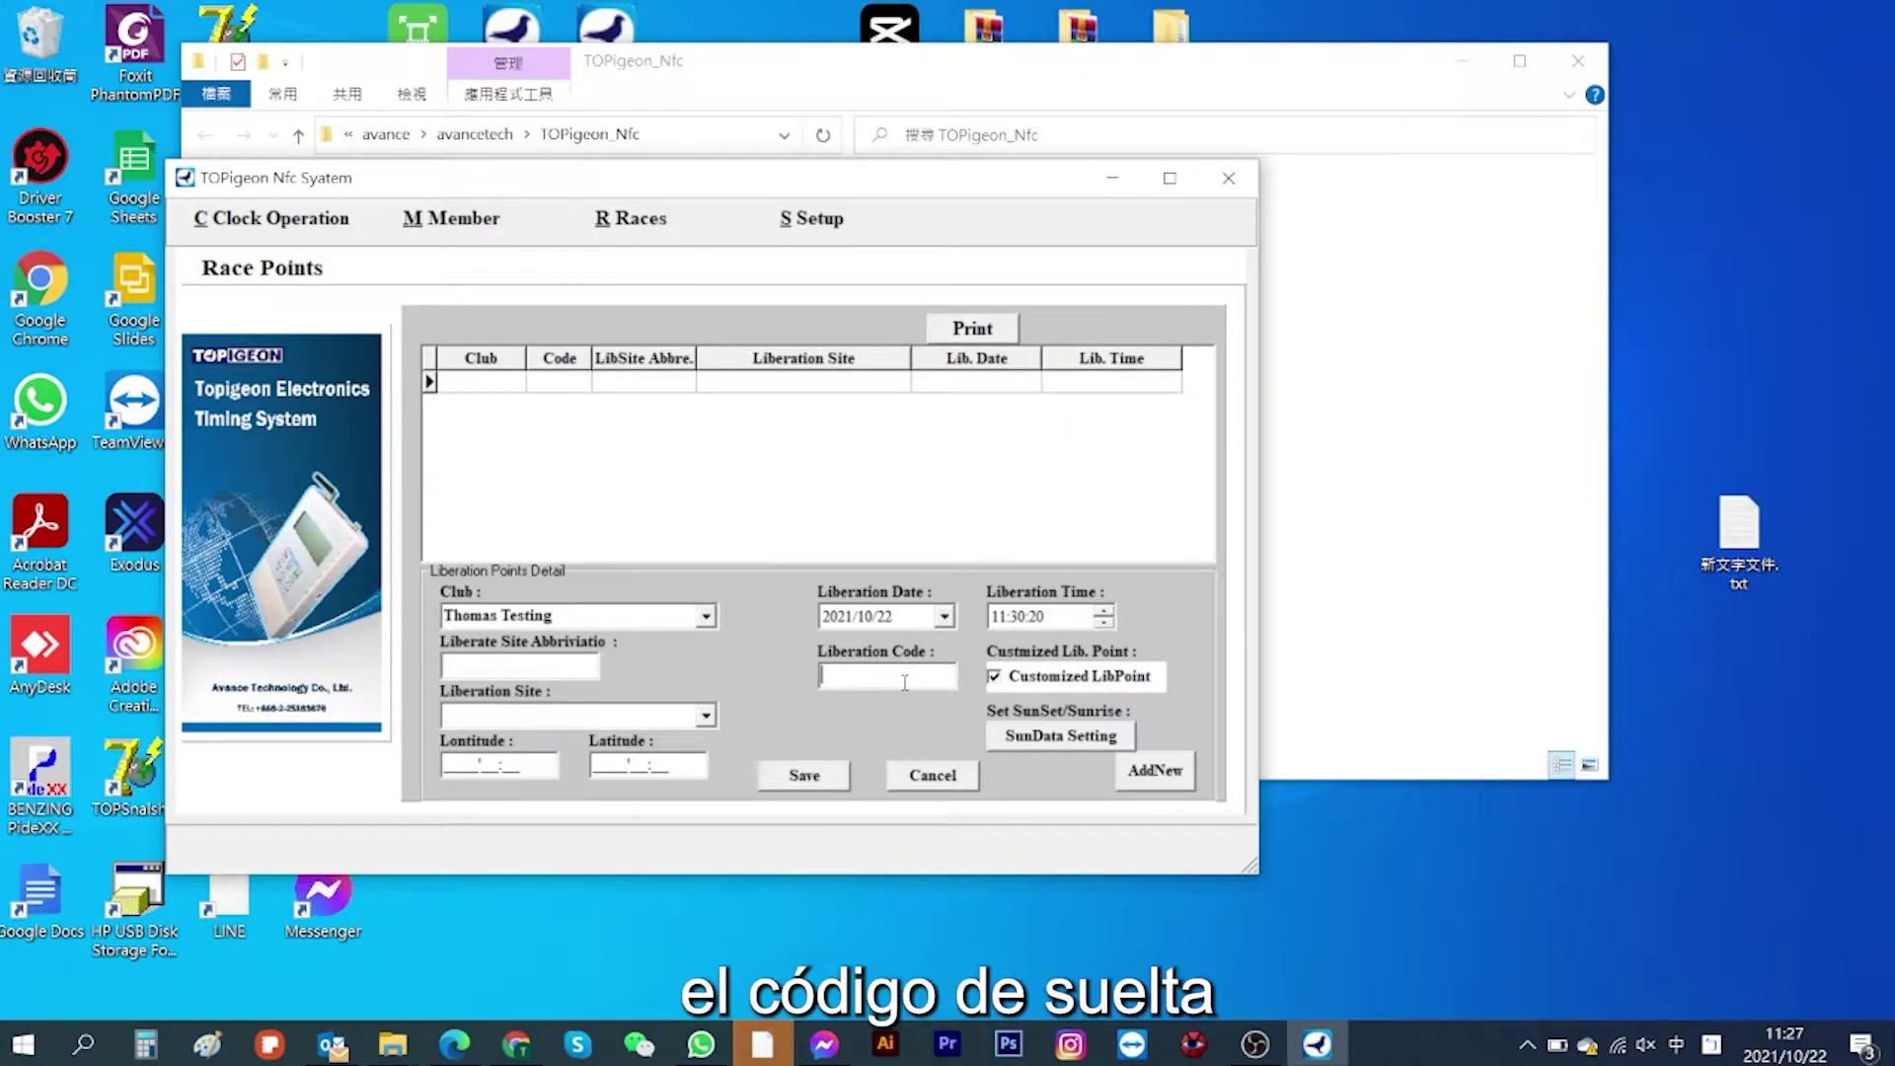
type("1022")
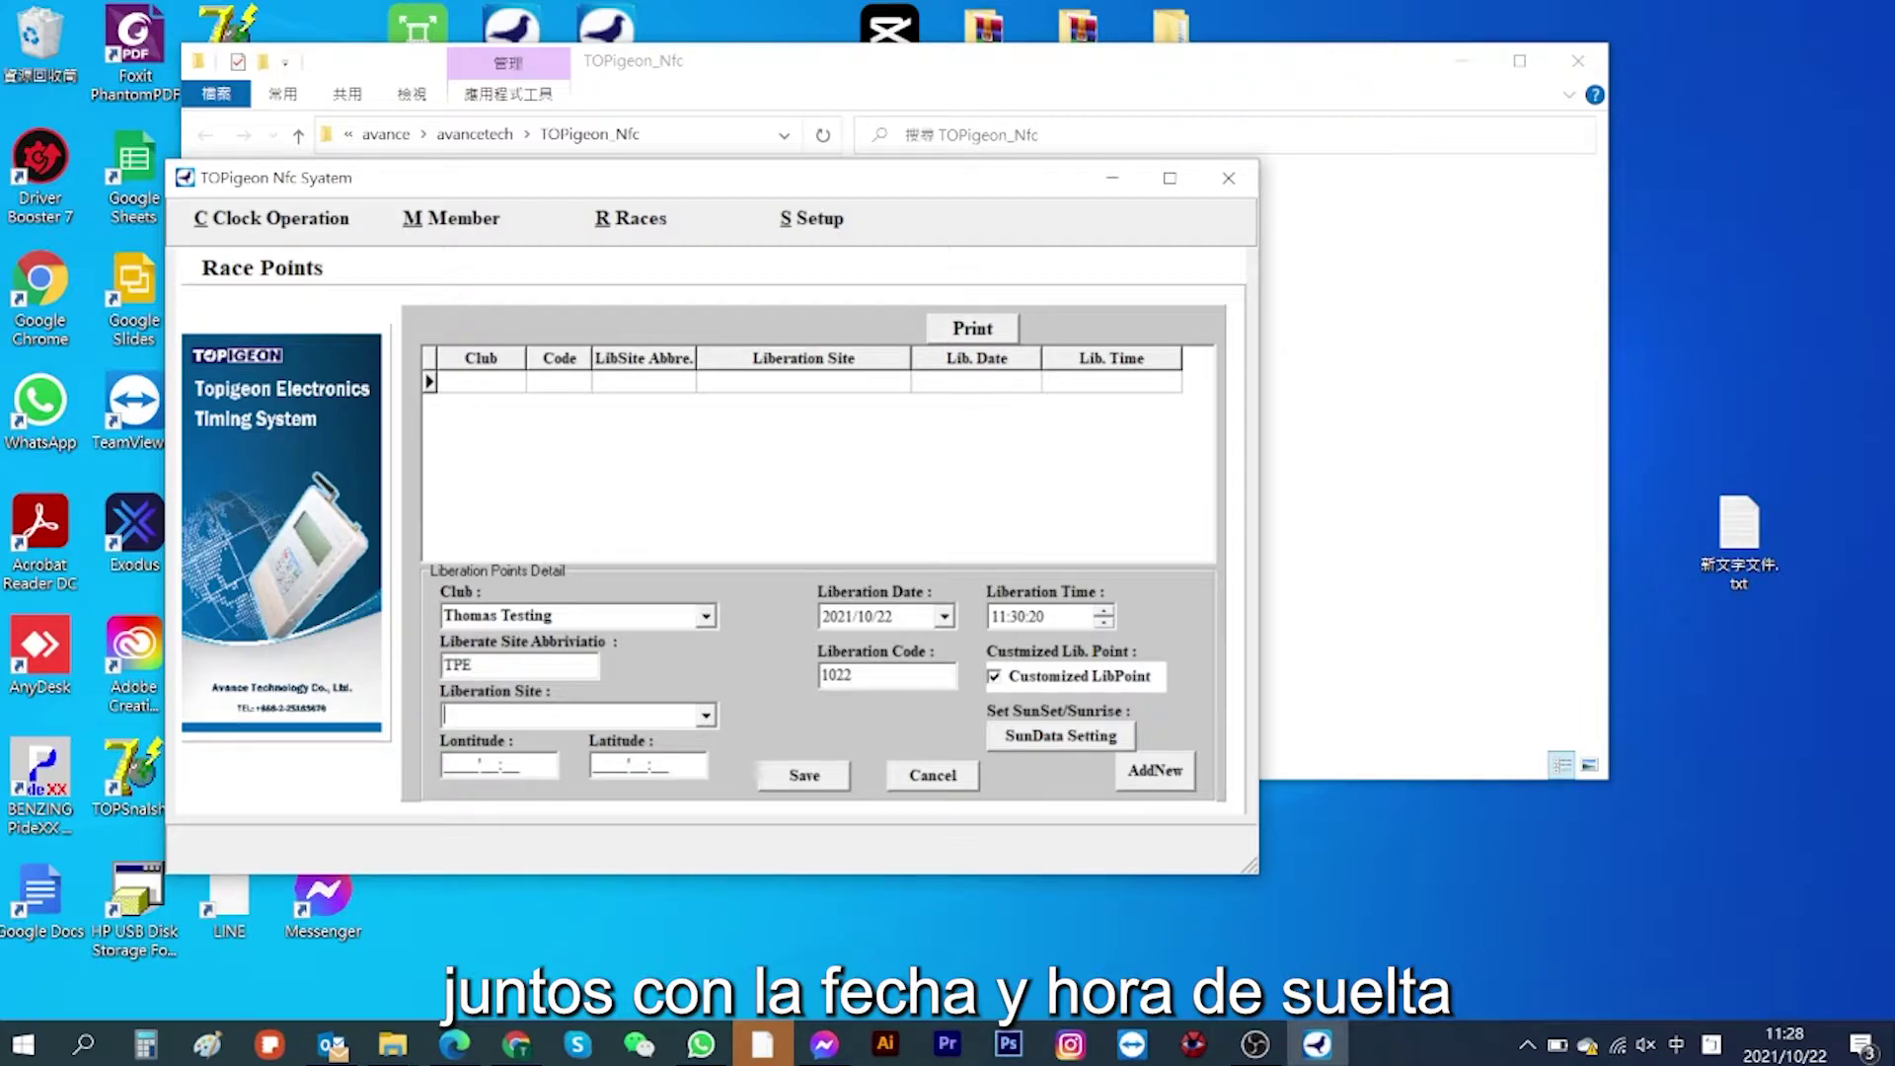
type("TAIPEI")
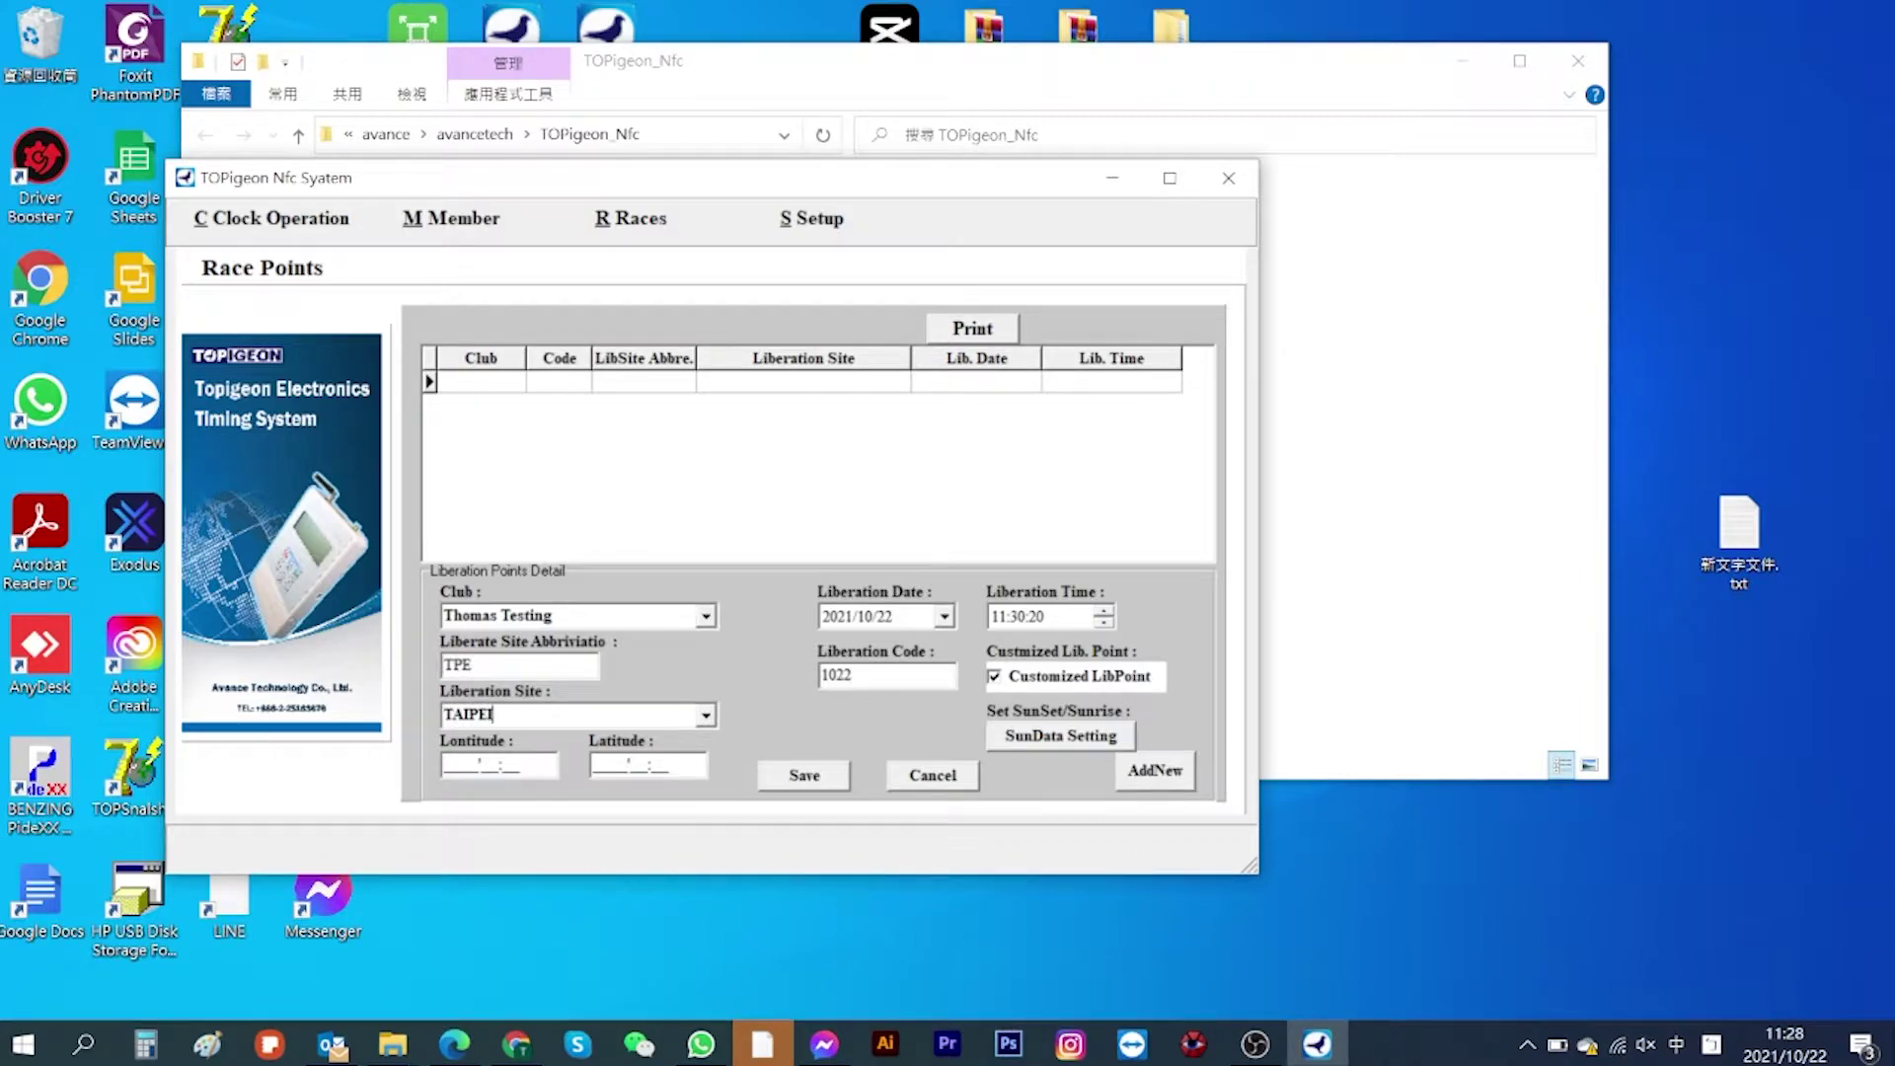
key("Tab")
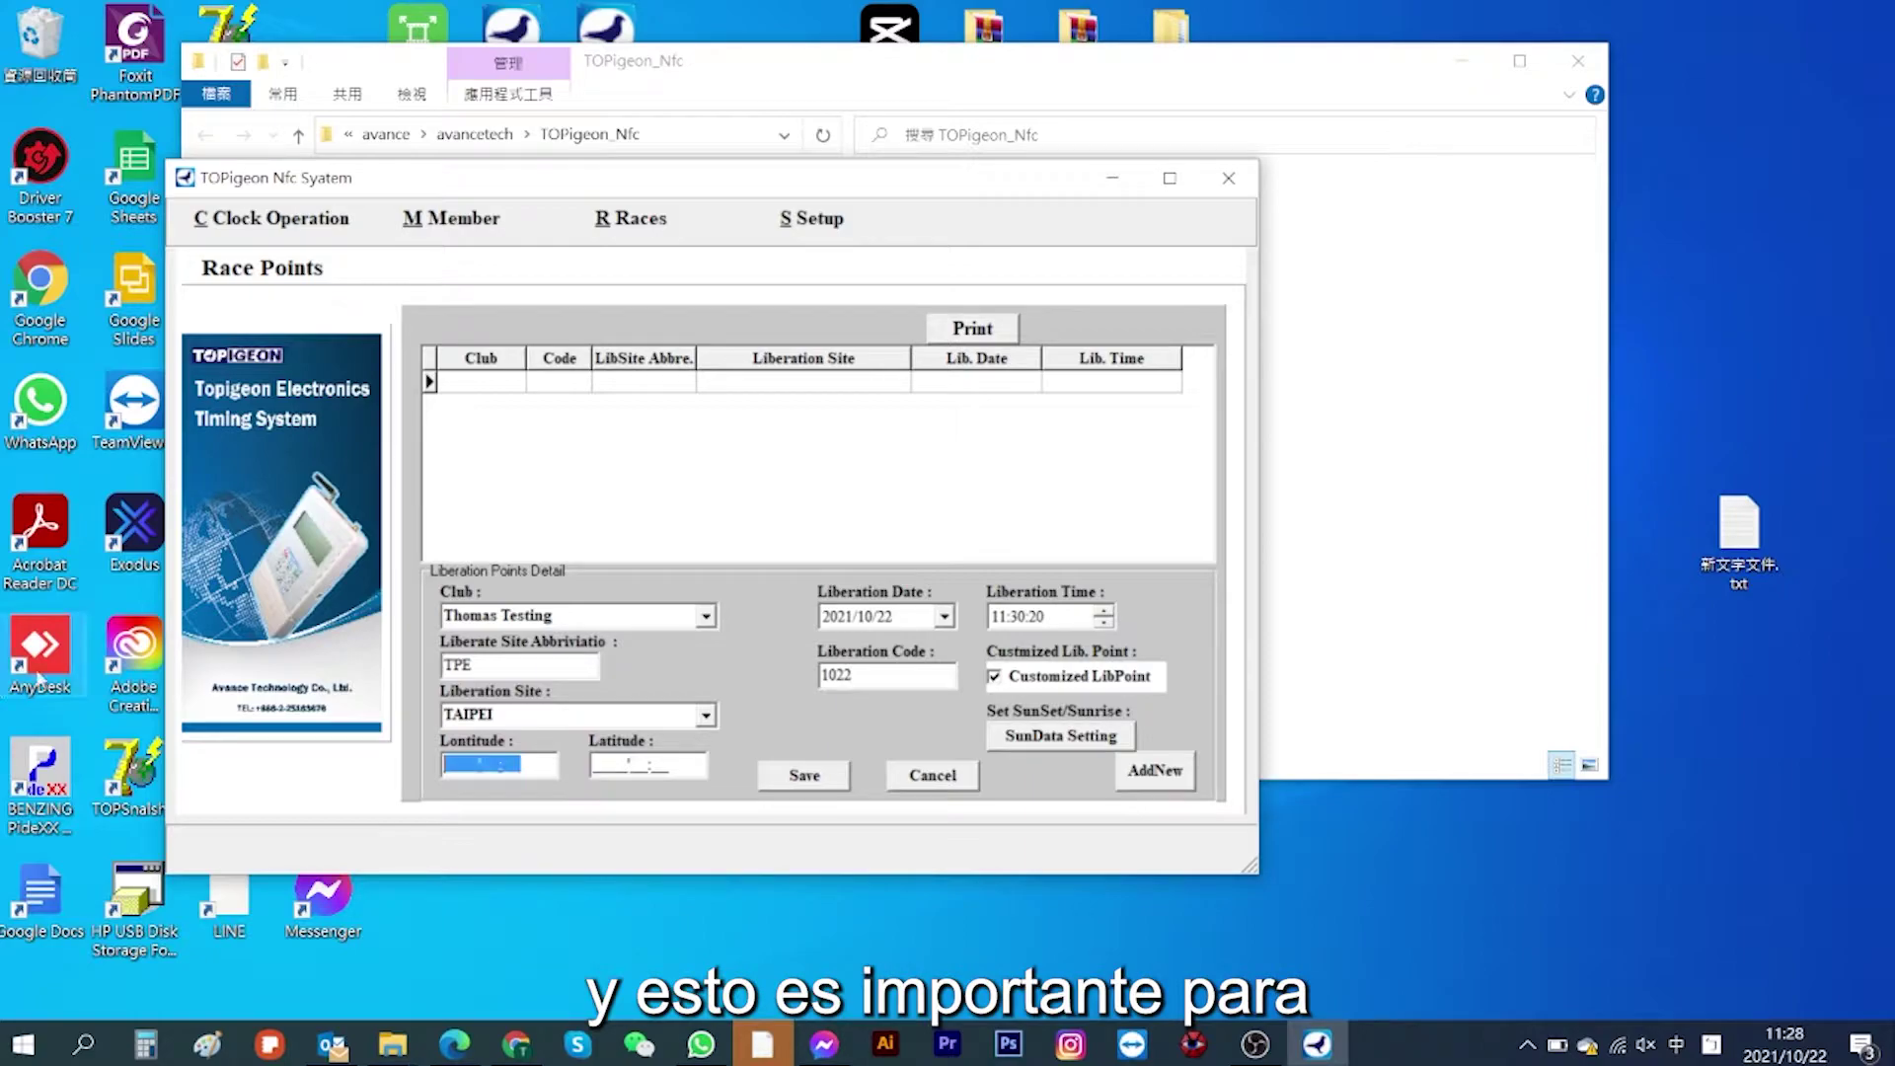
type("E")
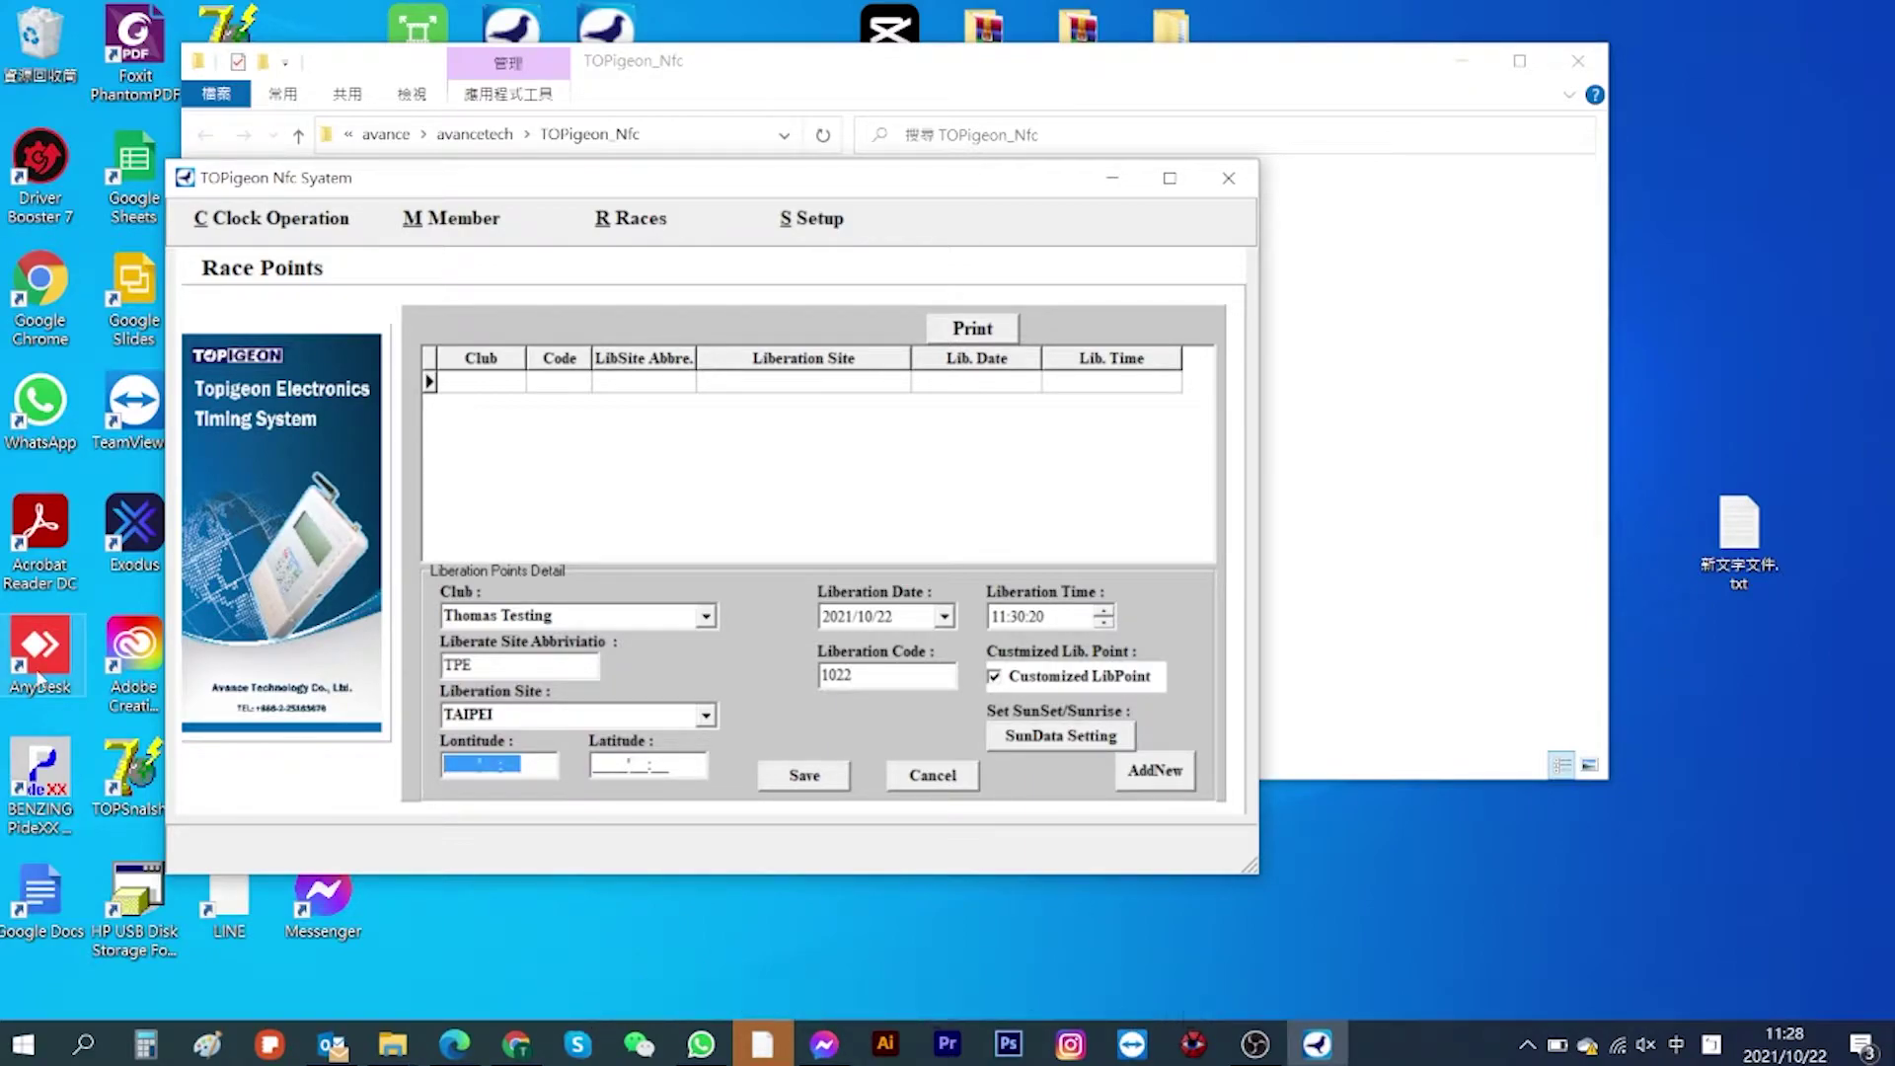
type("1")
type("00'00:00")
left_click(690, 765)
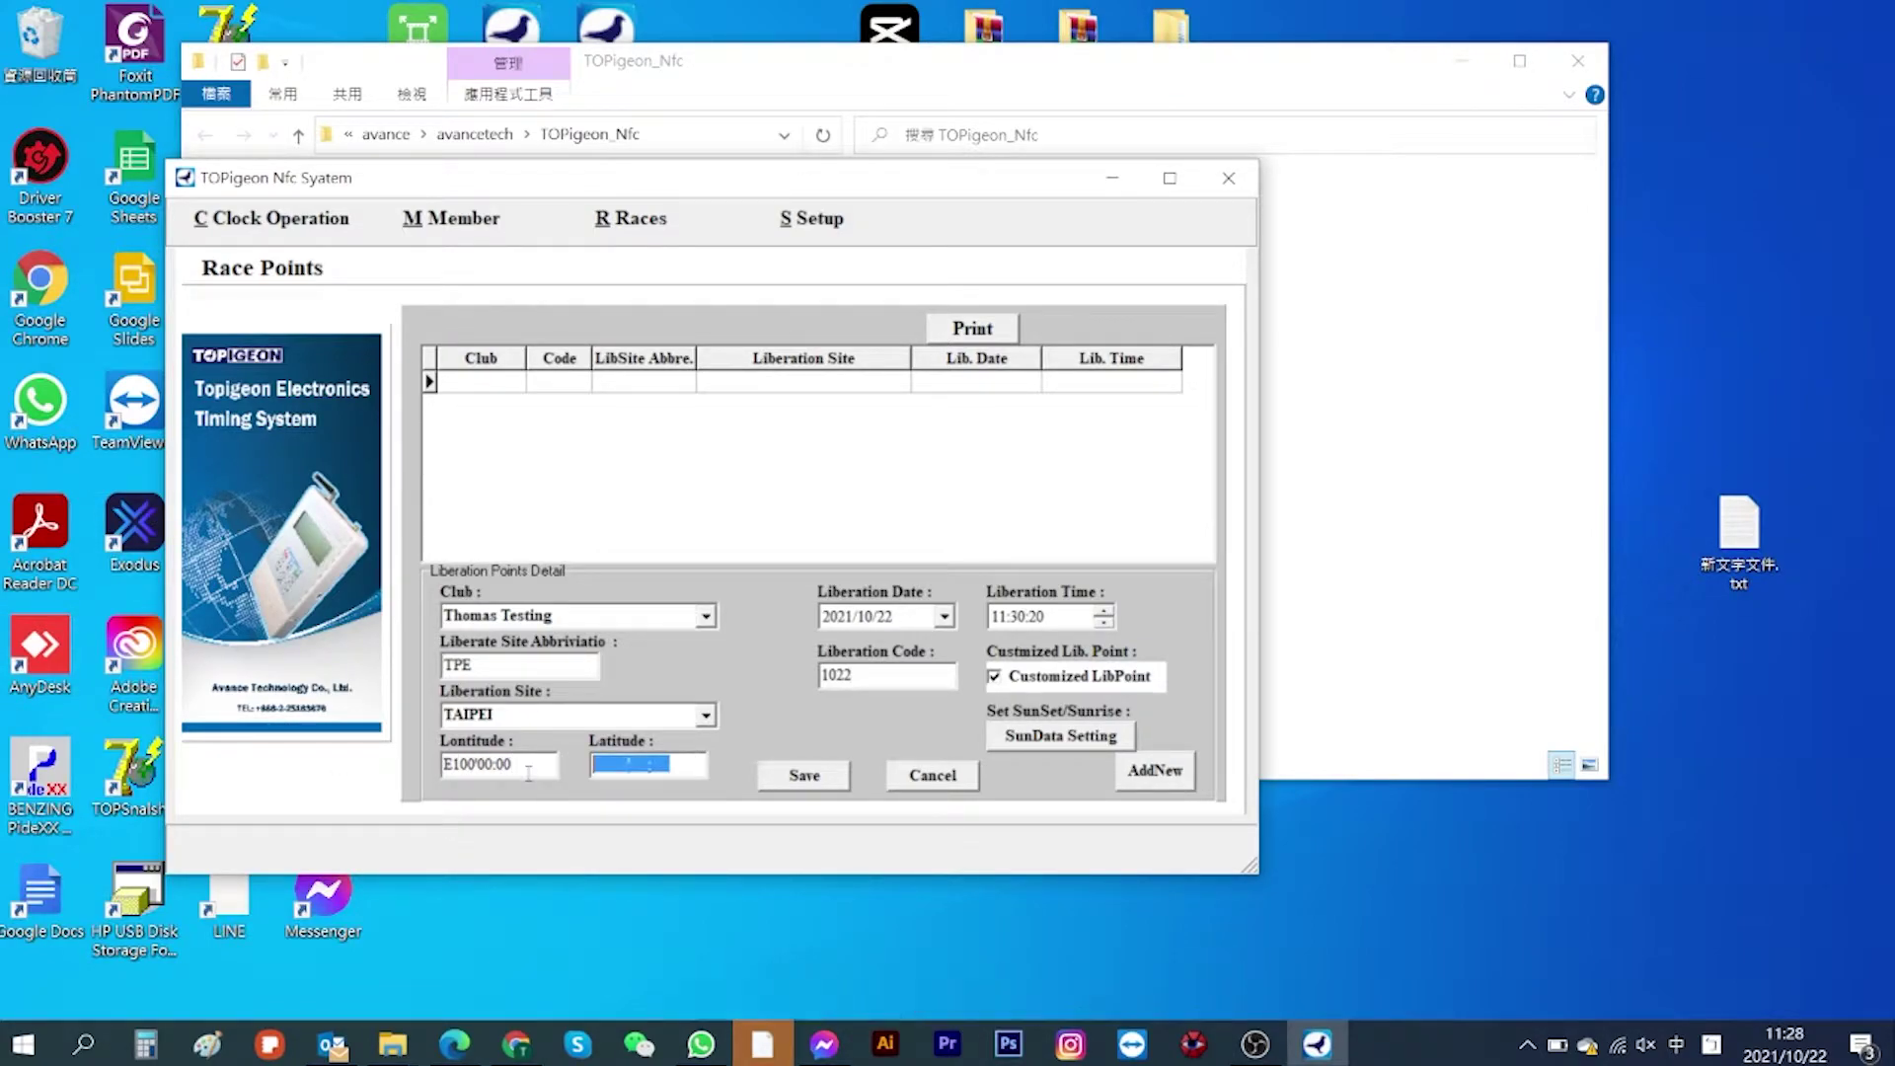
type("N0")
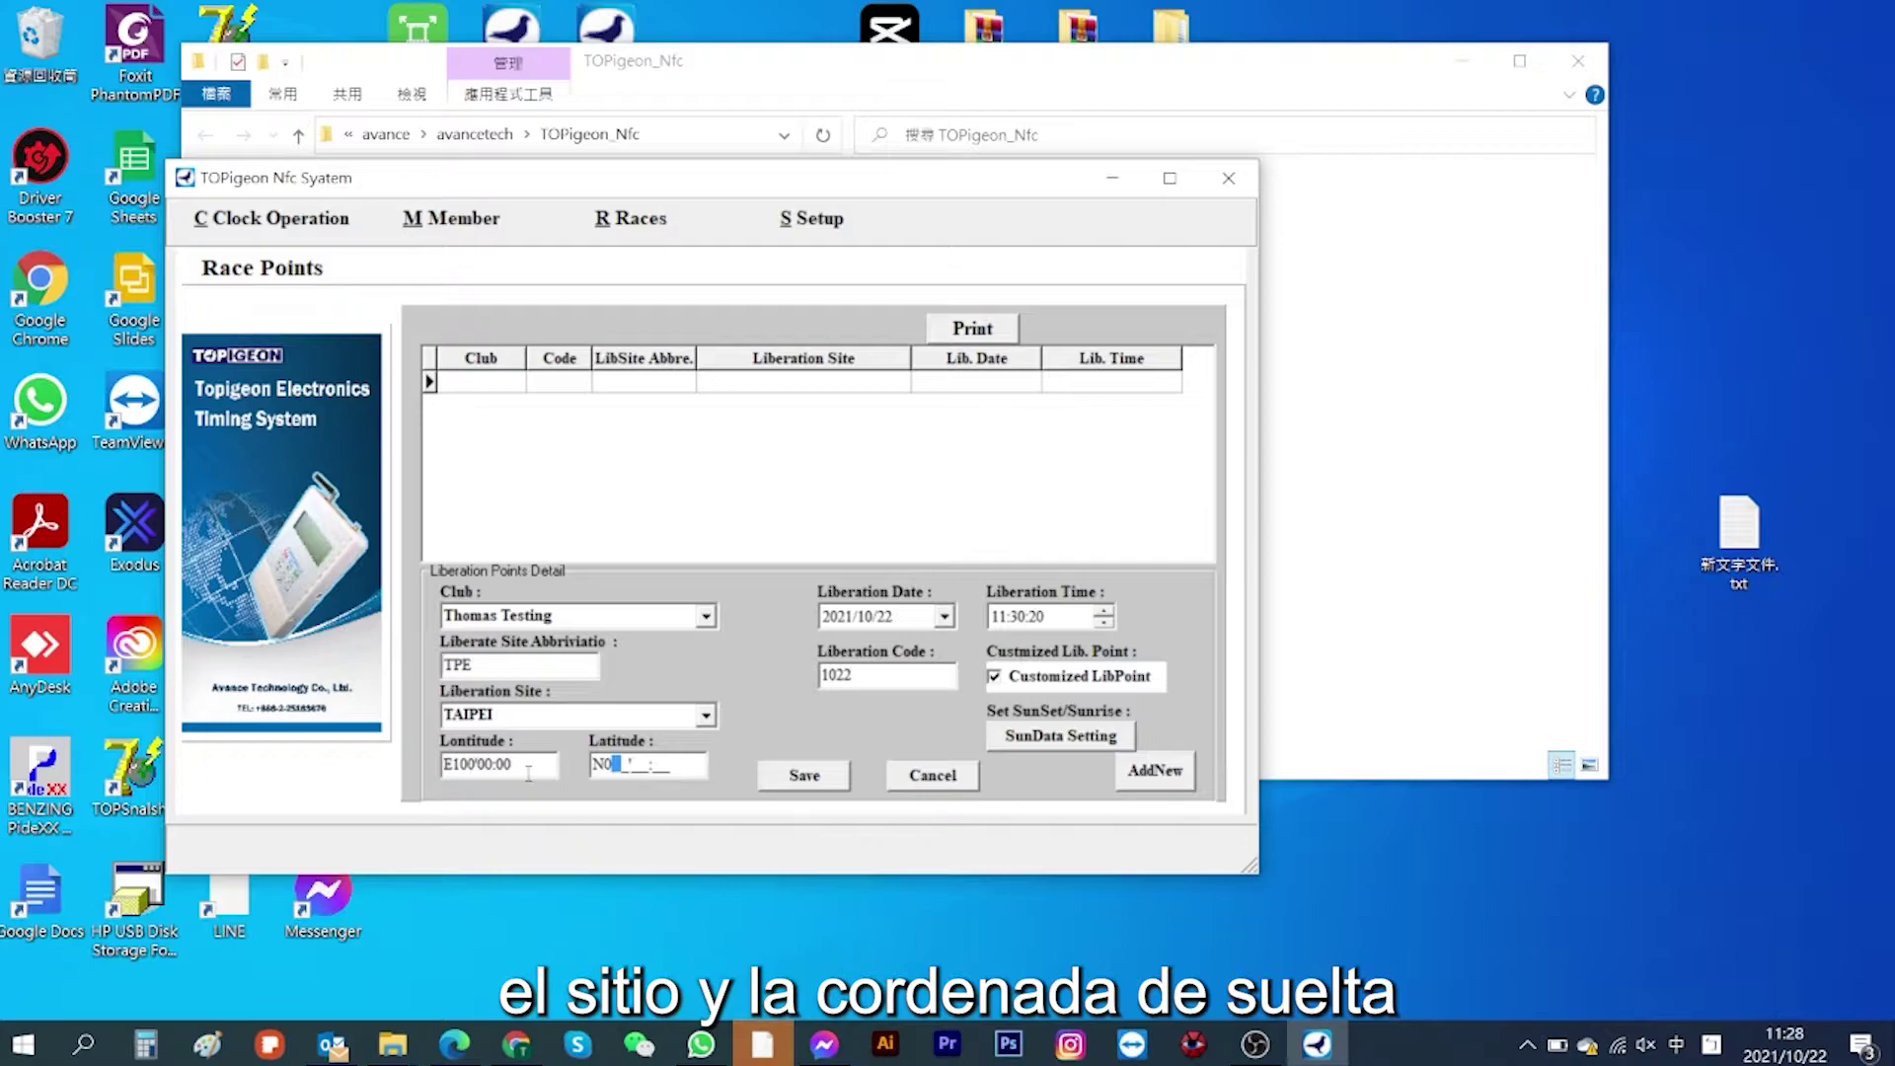
type("20'00:")
type("00")
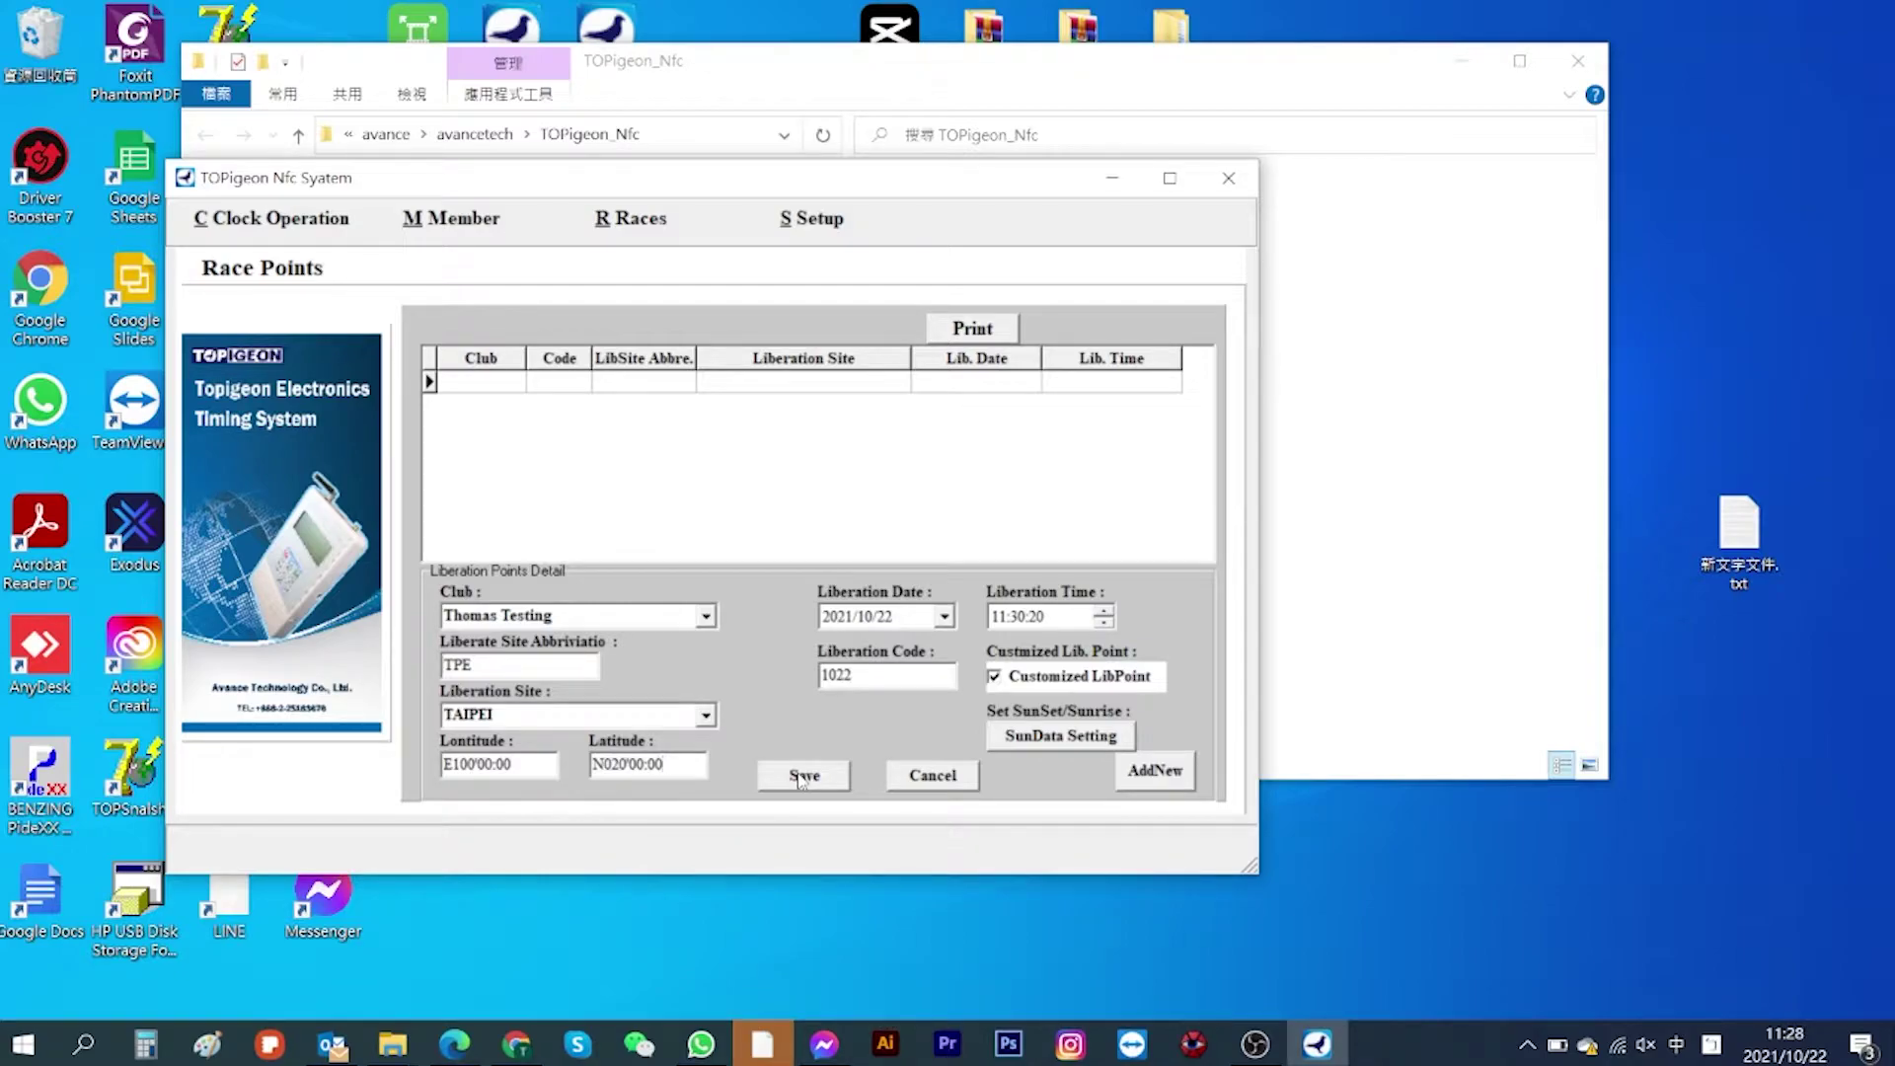
left_click(801, 776)
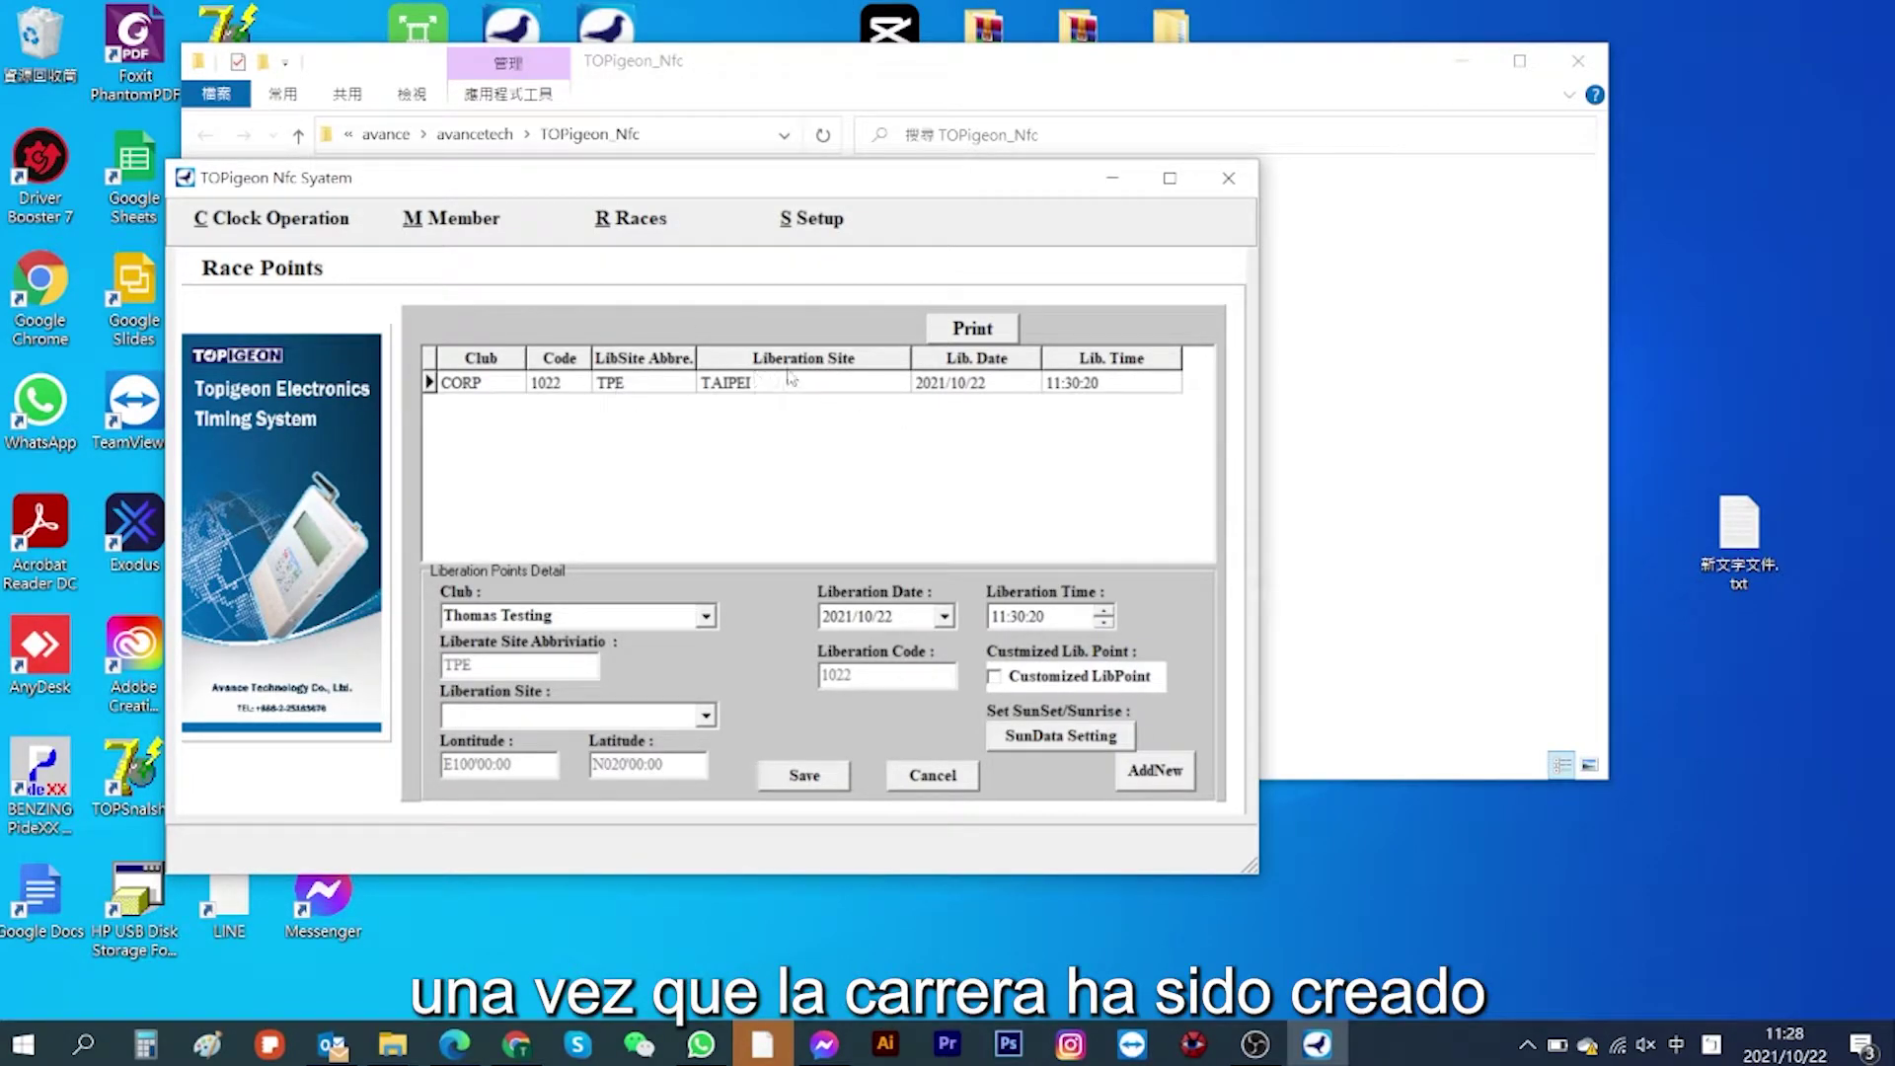
Step: Open the Clock Operation marking page and select race 1022 (10/22) to list its six birds
left_click(459, 220)
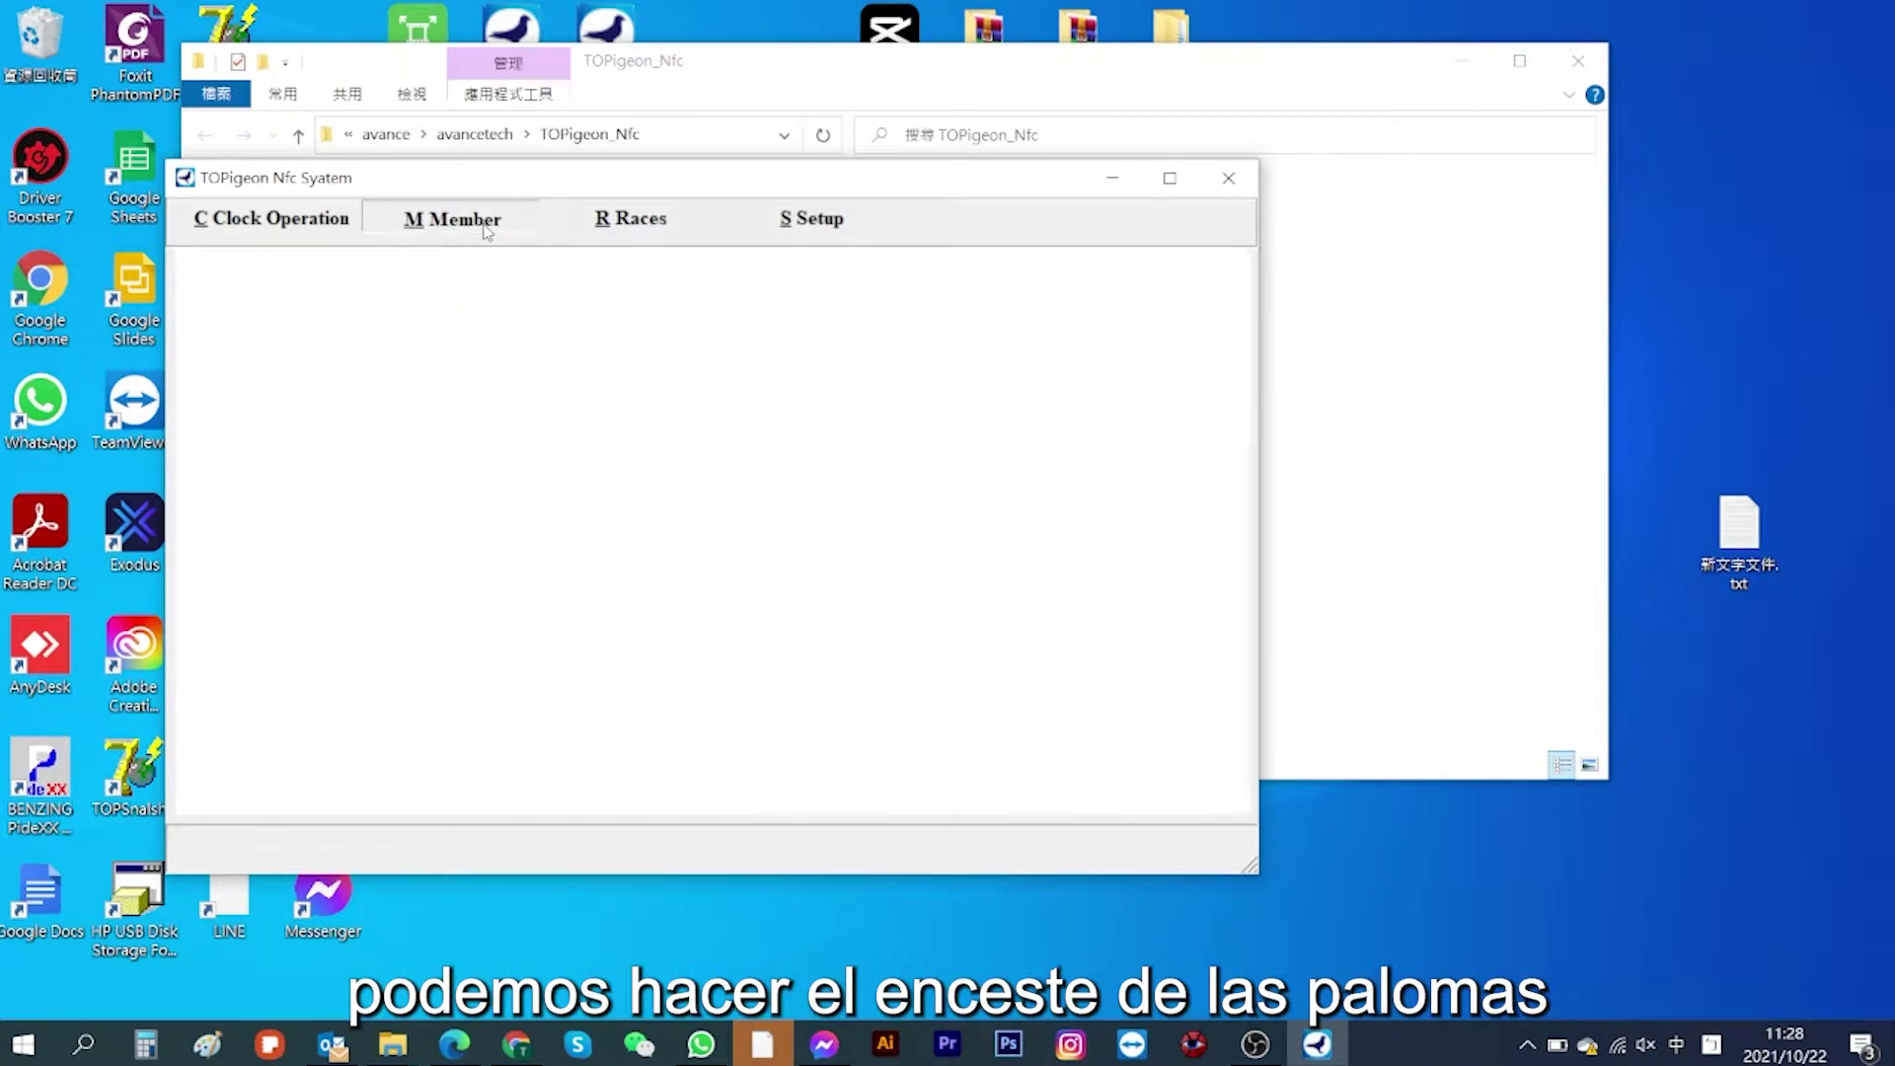
left_click(273, 220)
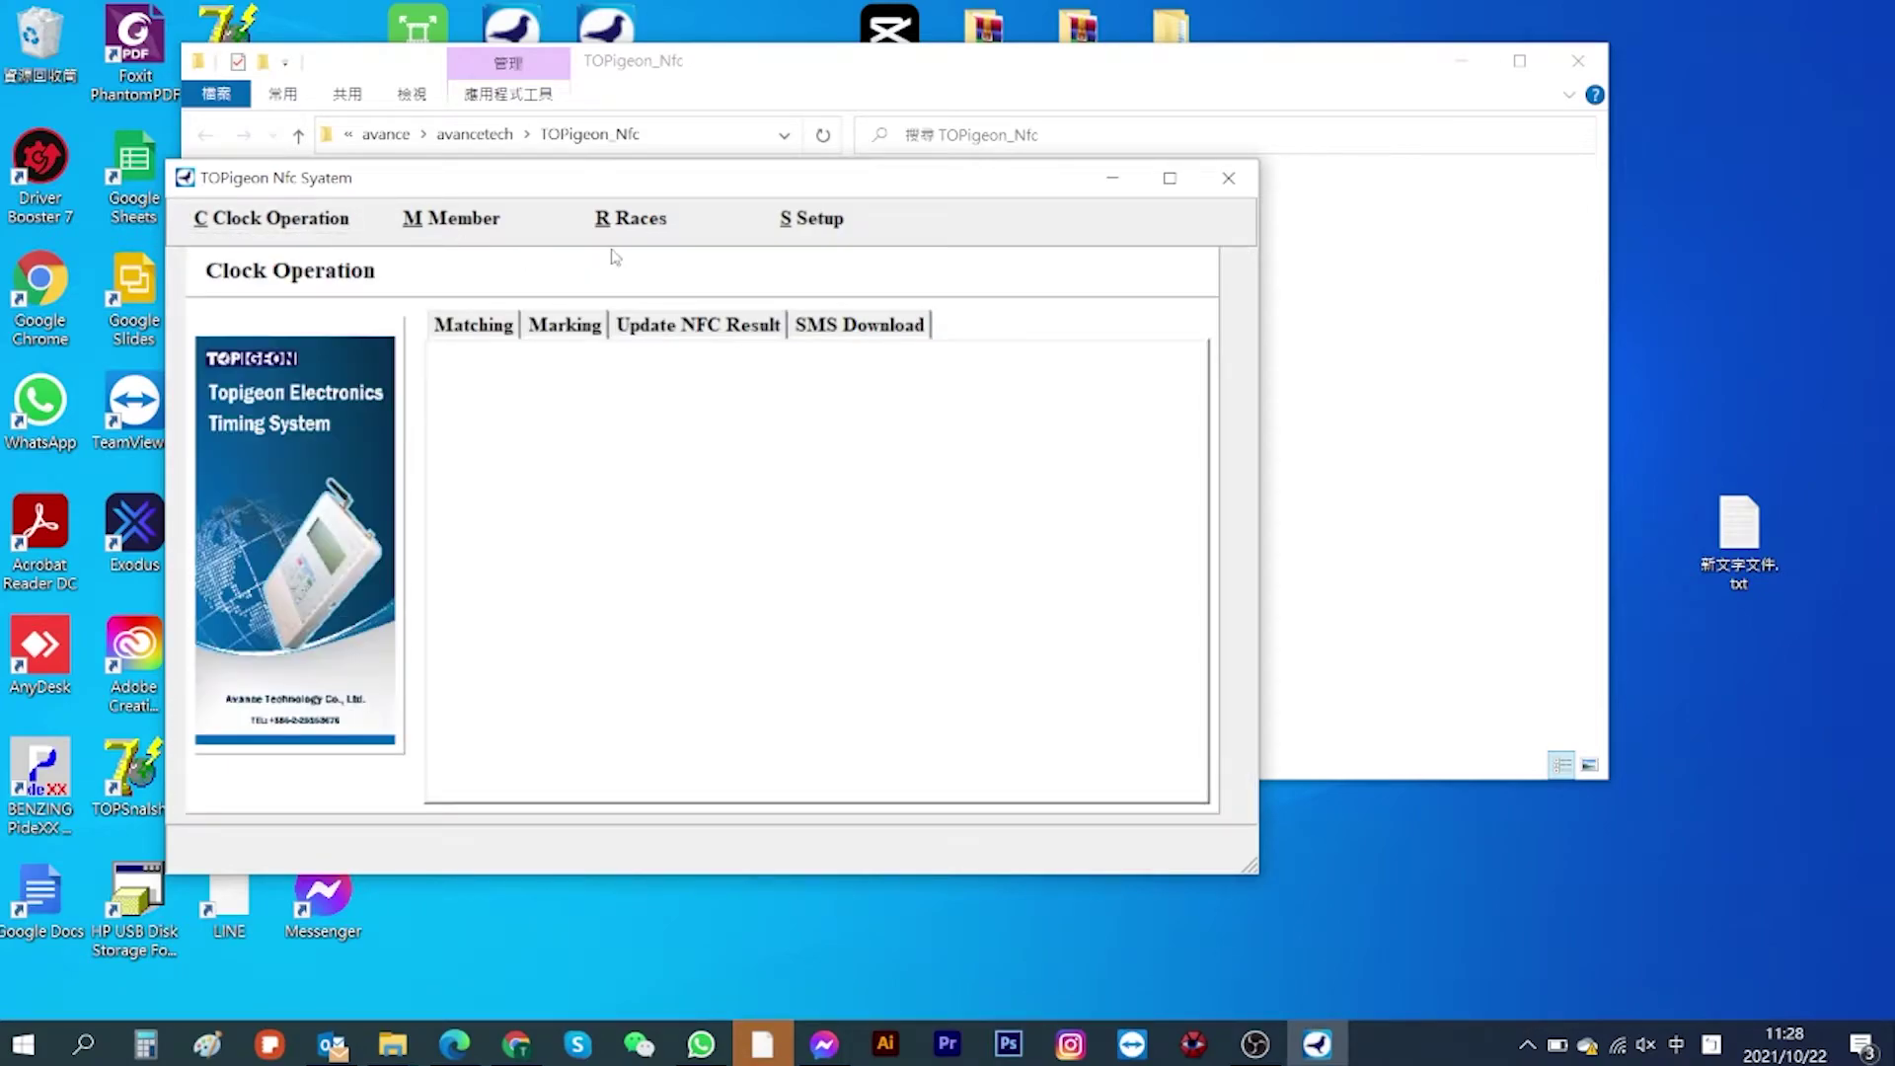
left_click(577, 327)
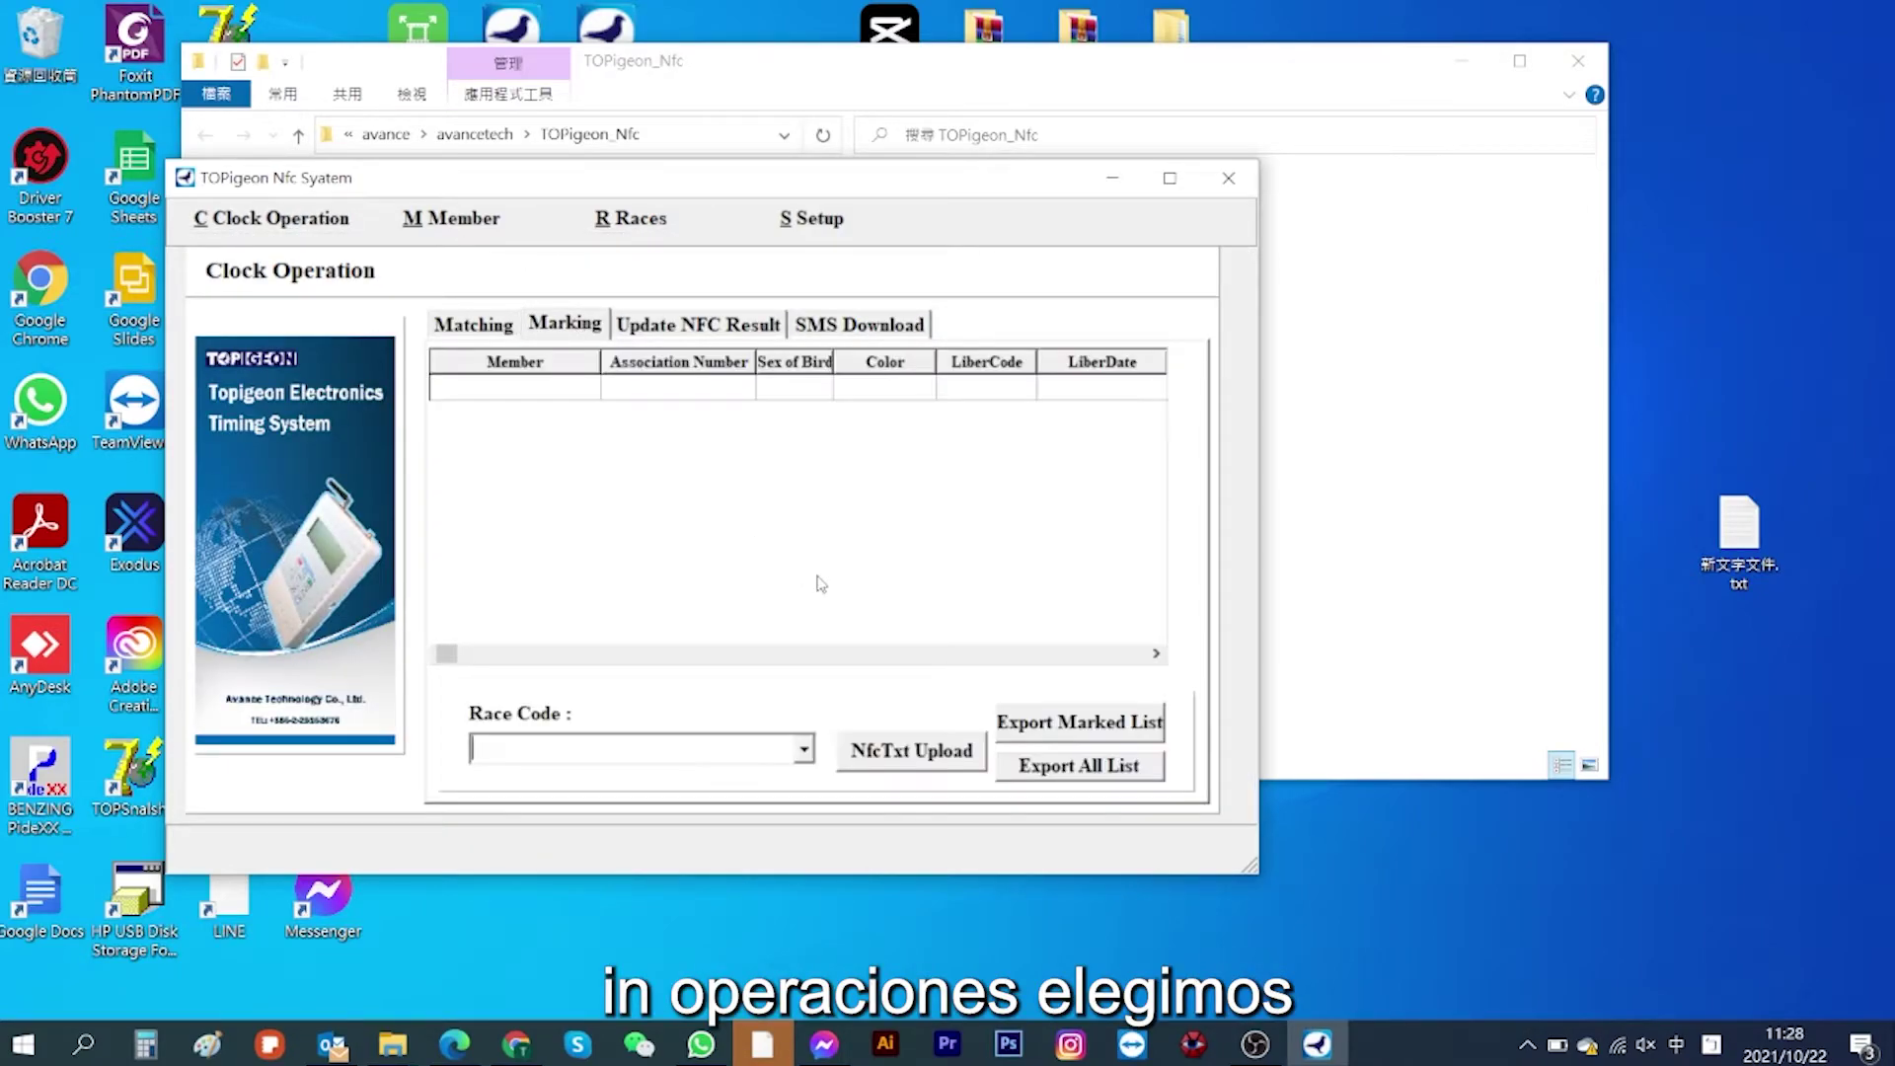
left_click(803, 749)
left_click(636, 774)
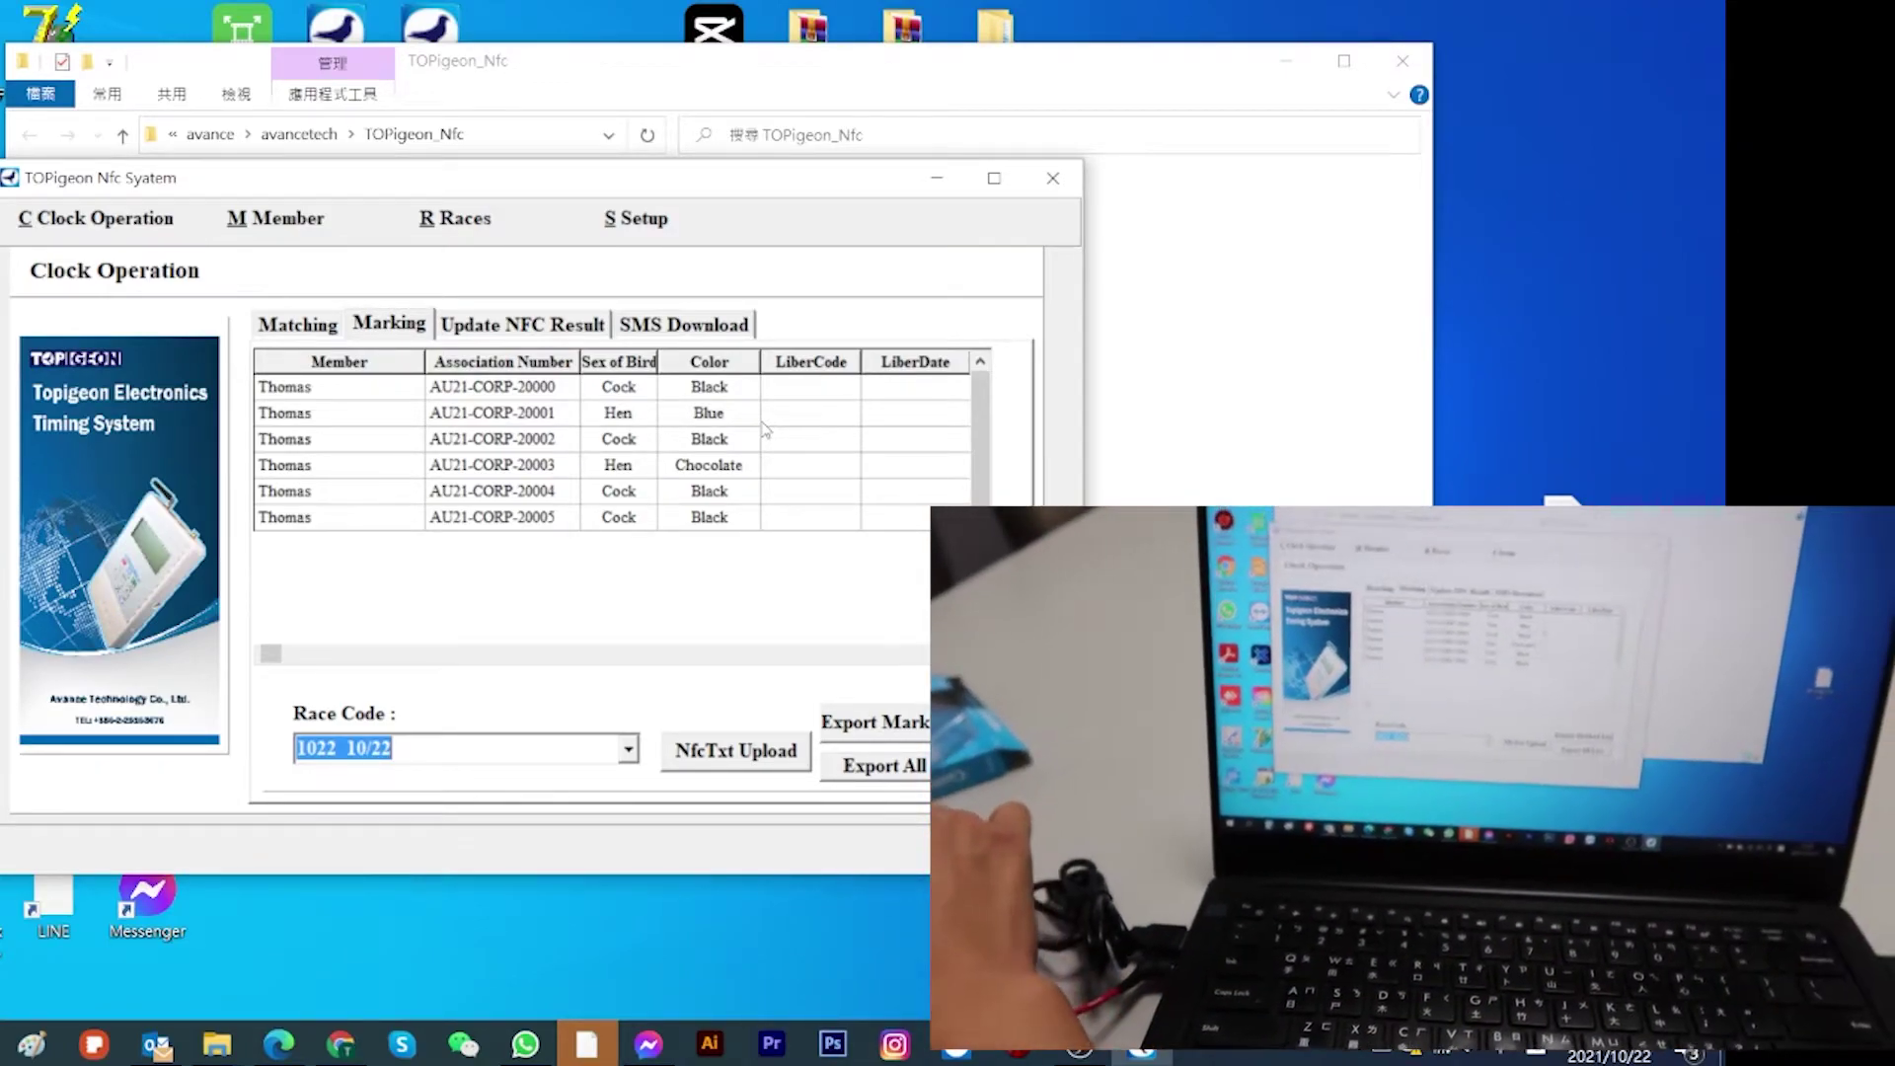
type("3270453508")
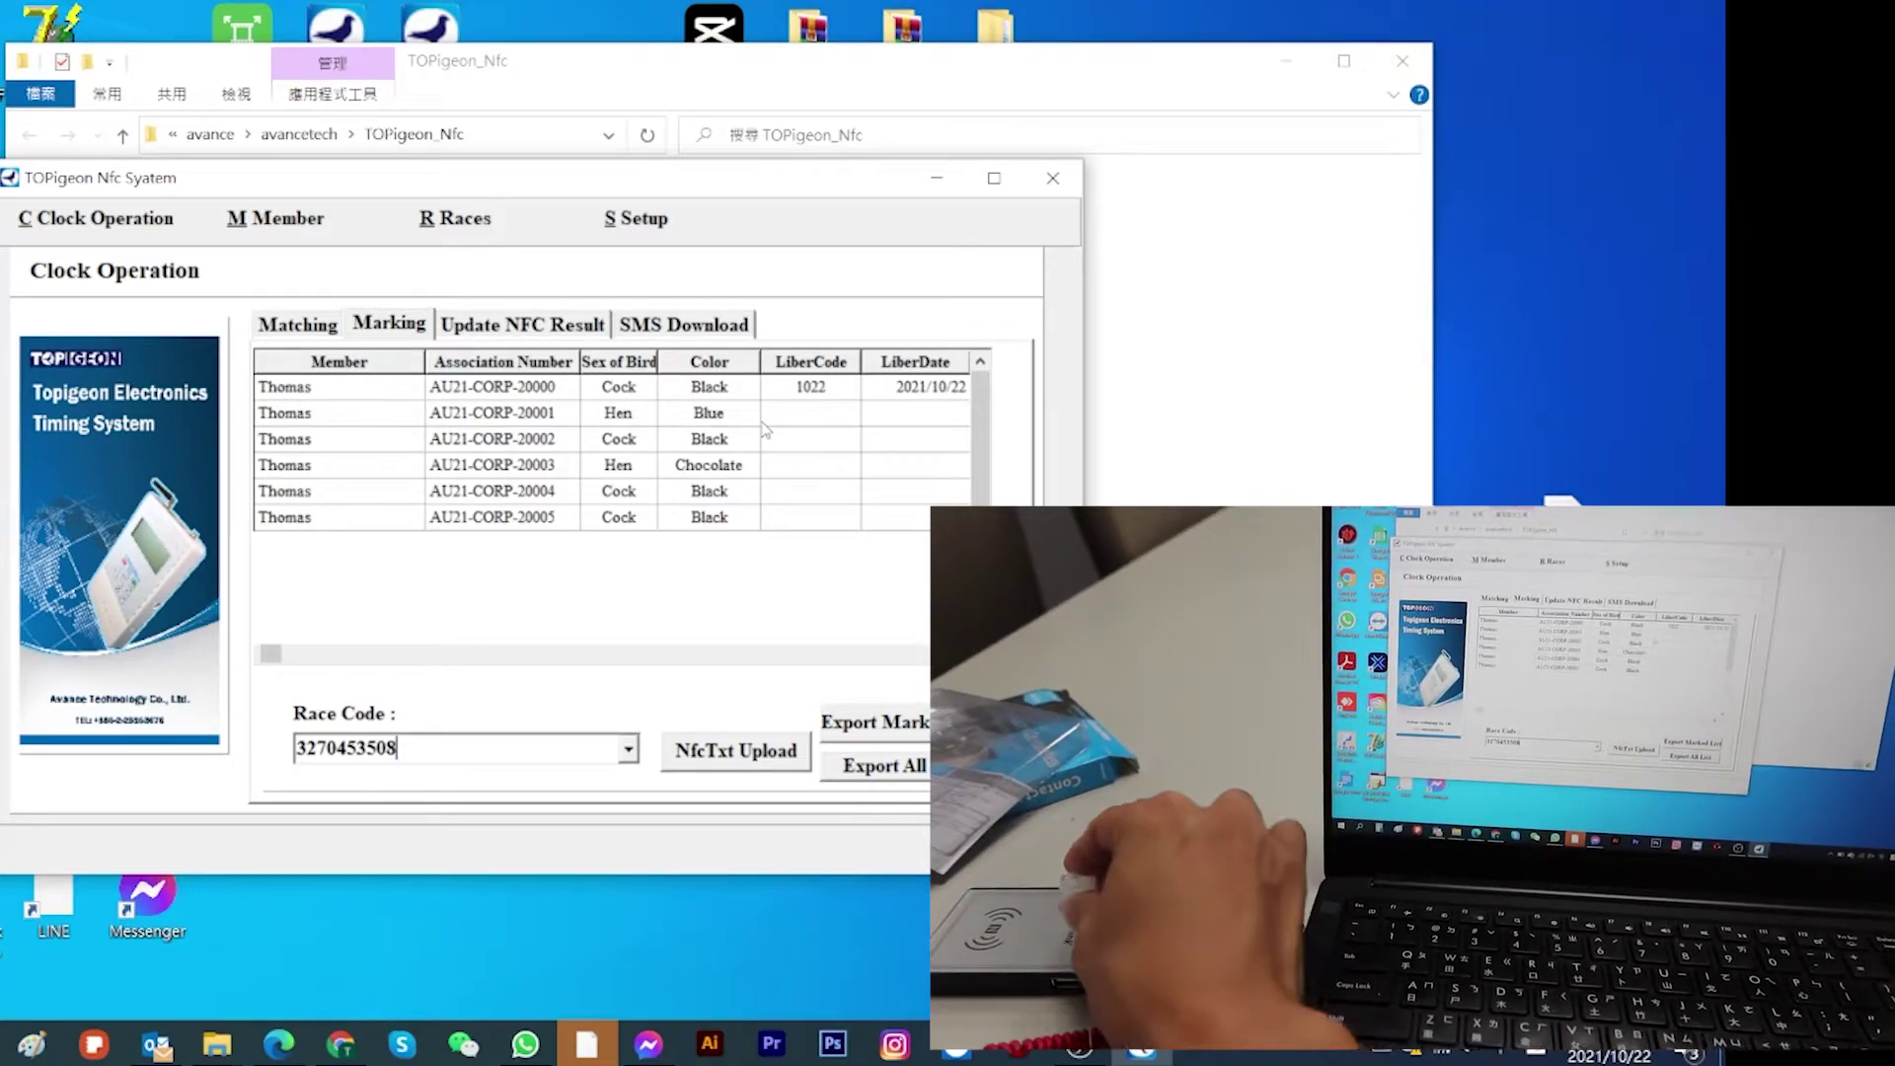
type("3262781700")
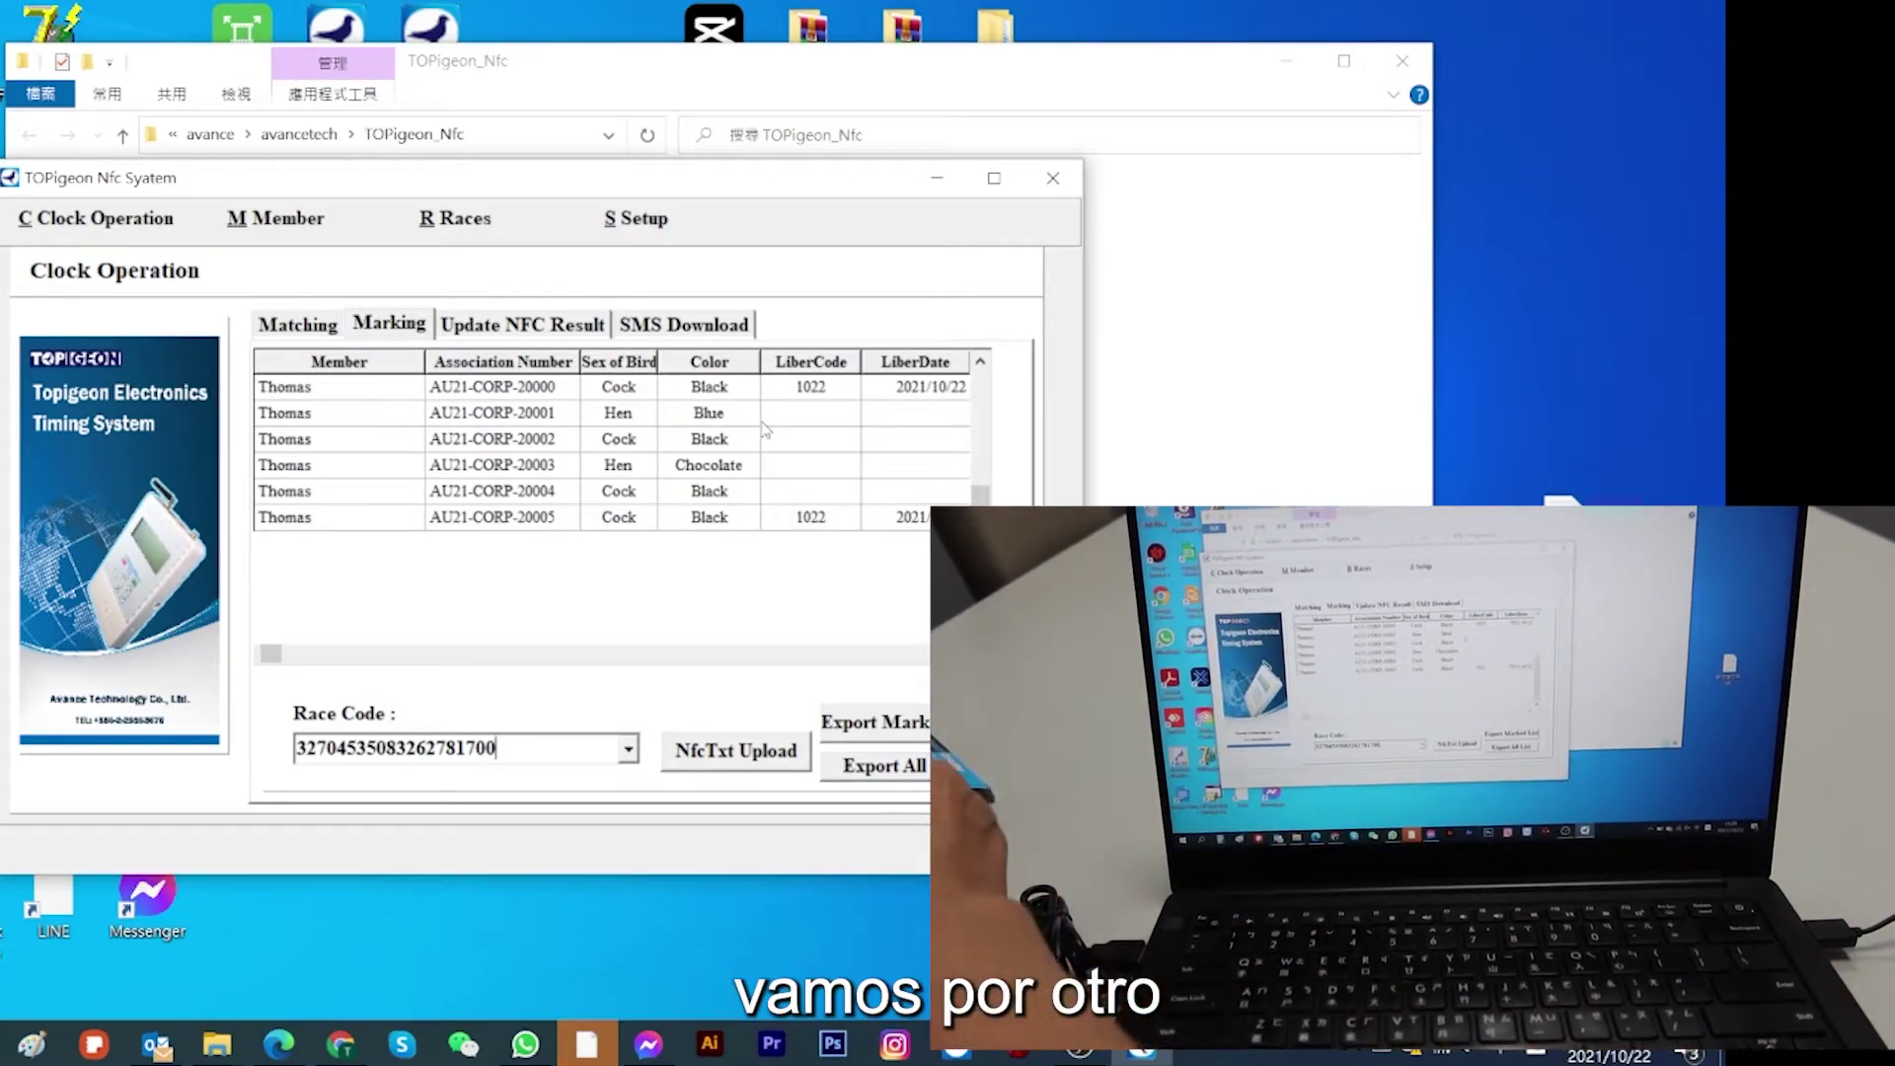
type("3255918852")
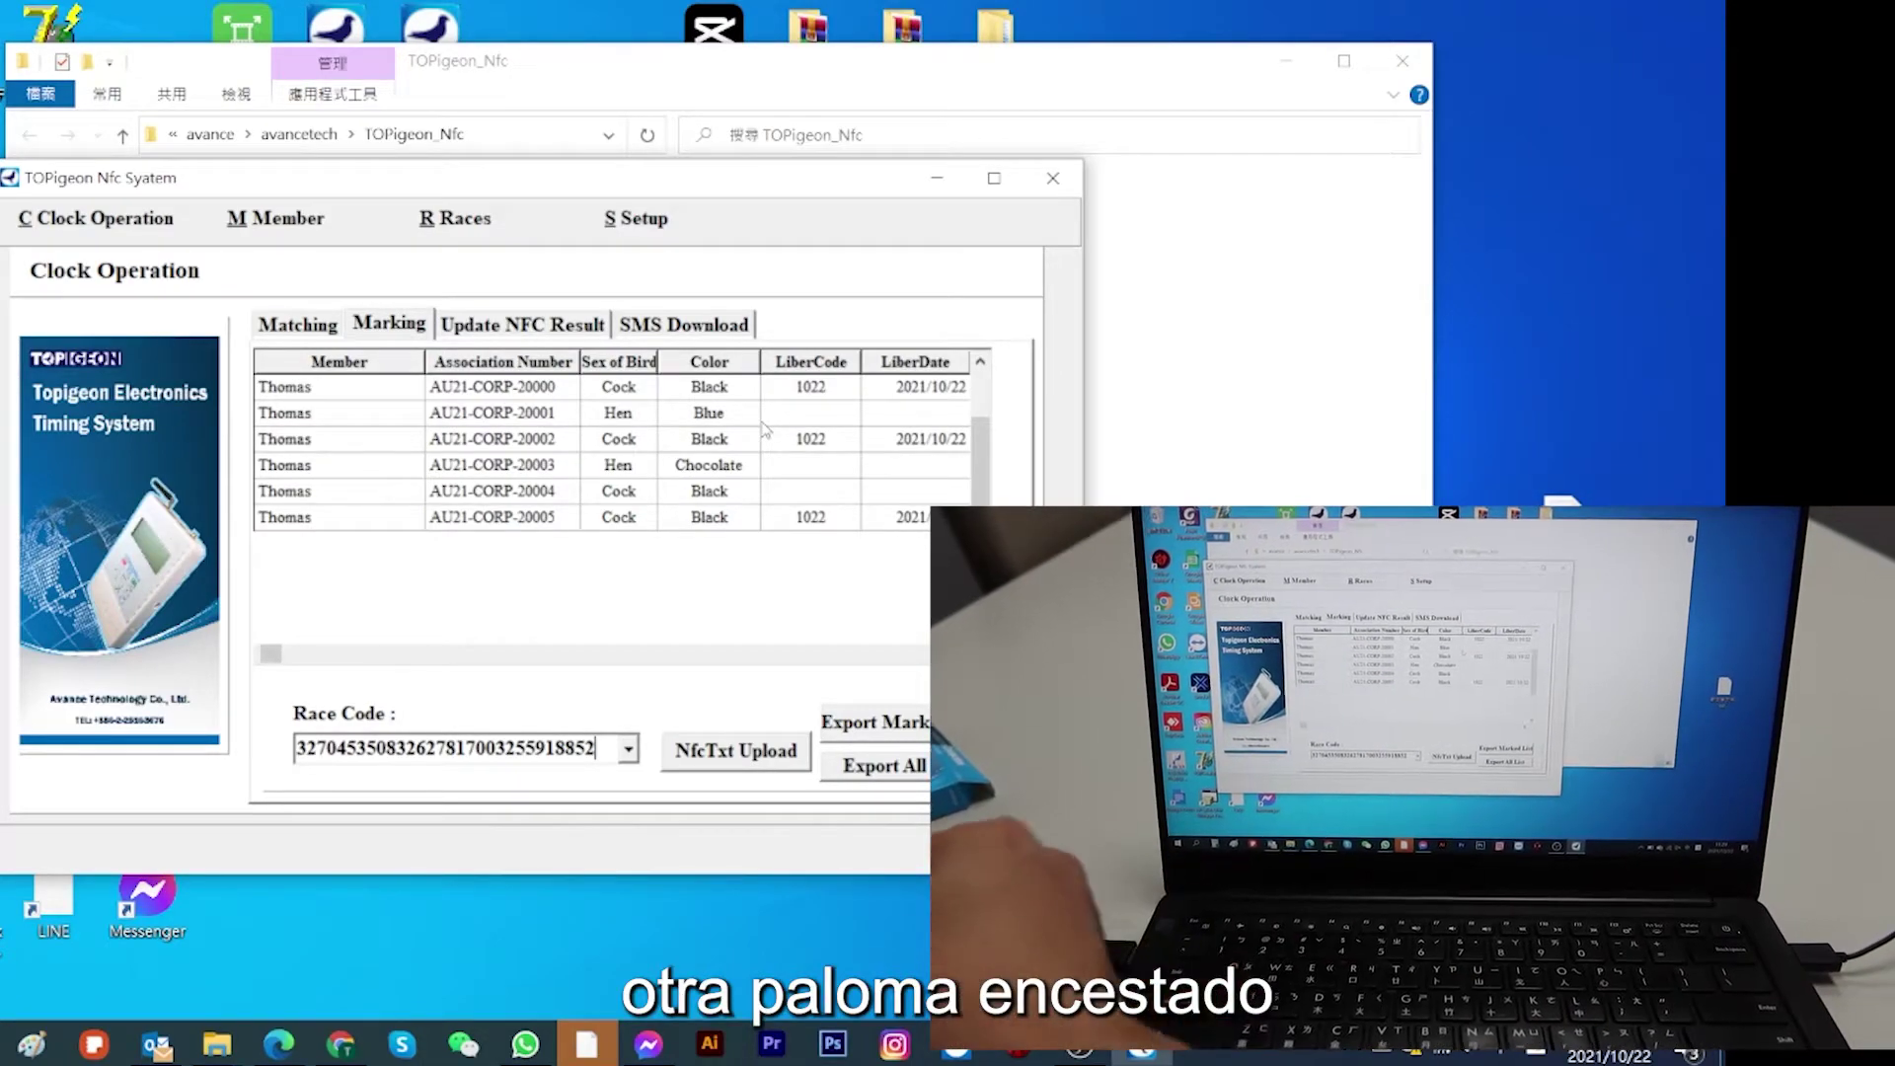
type("3266035204")
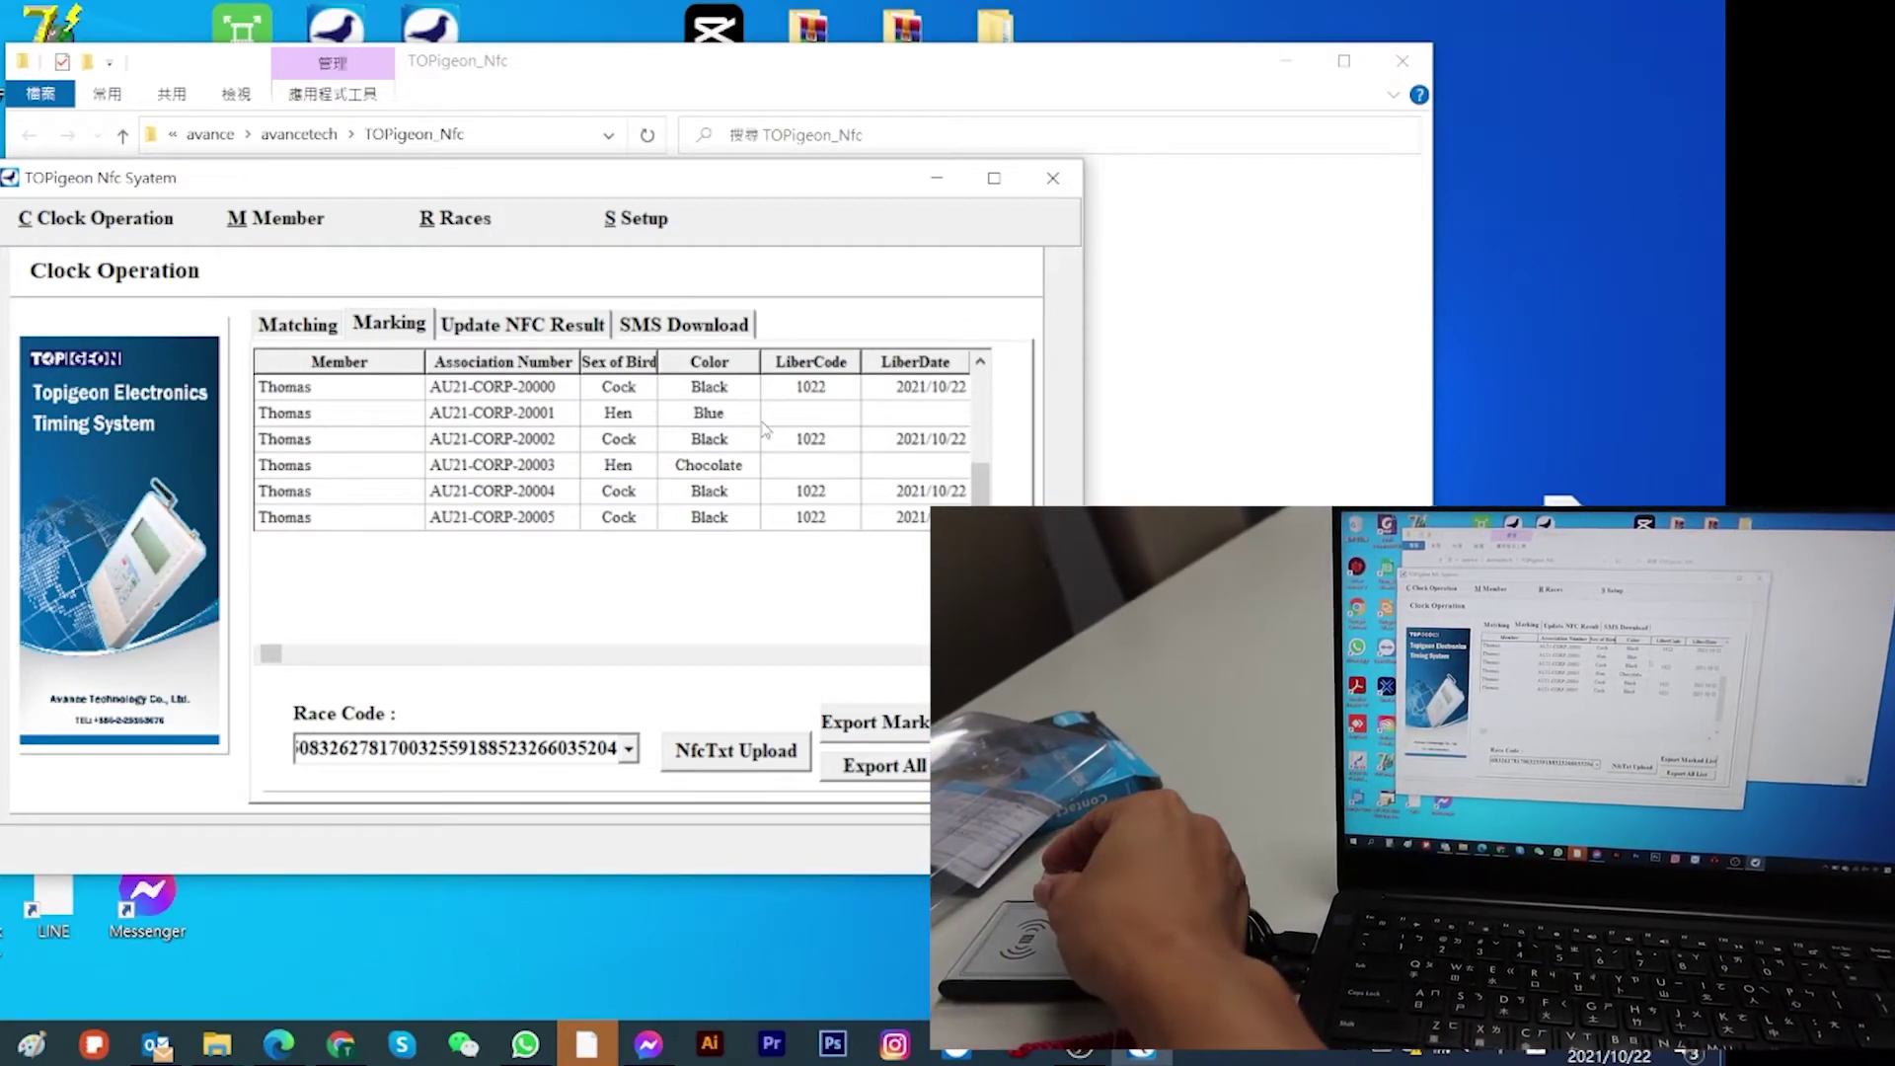
type("3262945284")
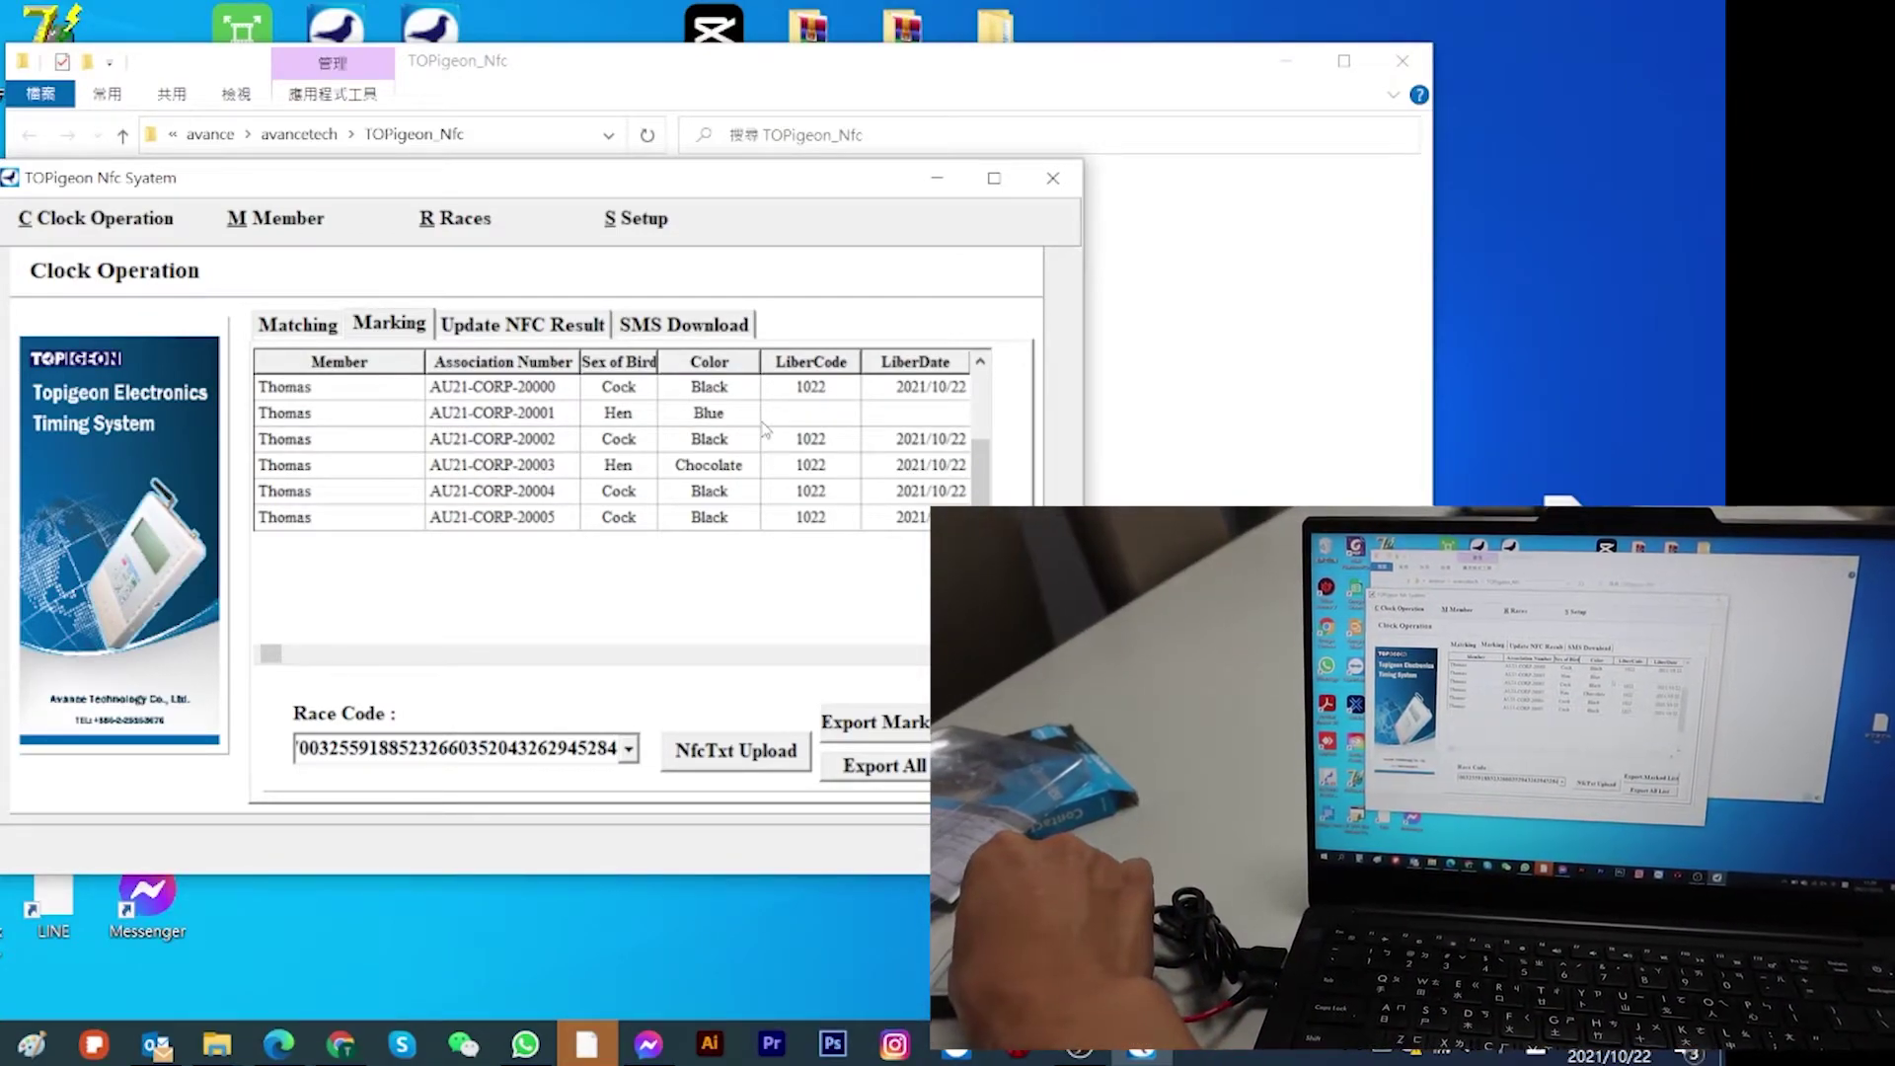
type("3133826308")
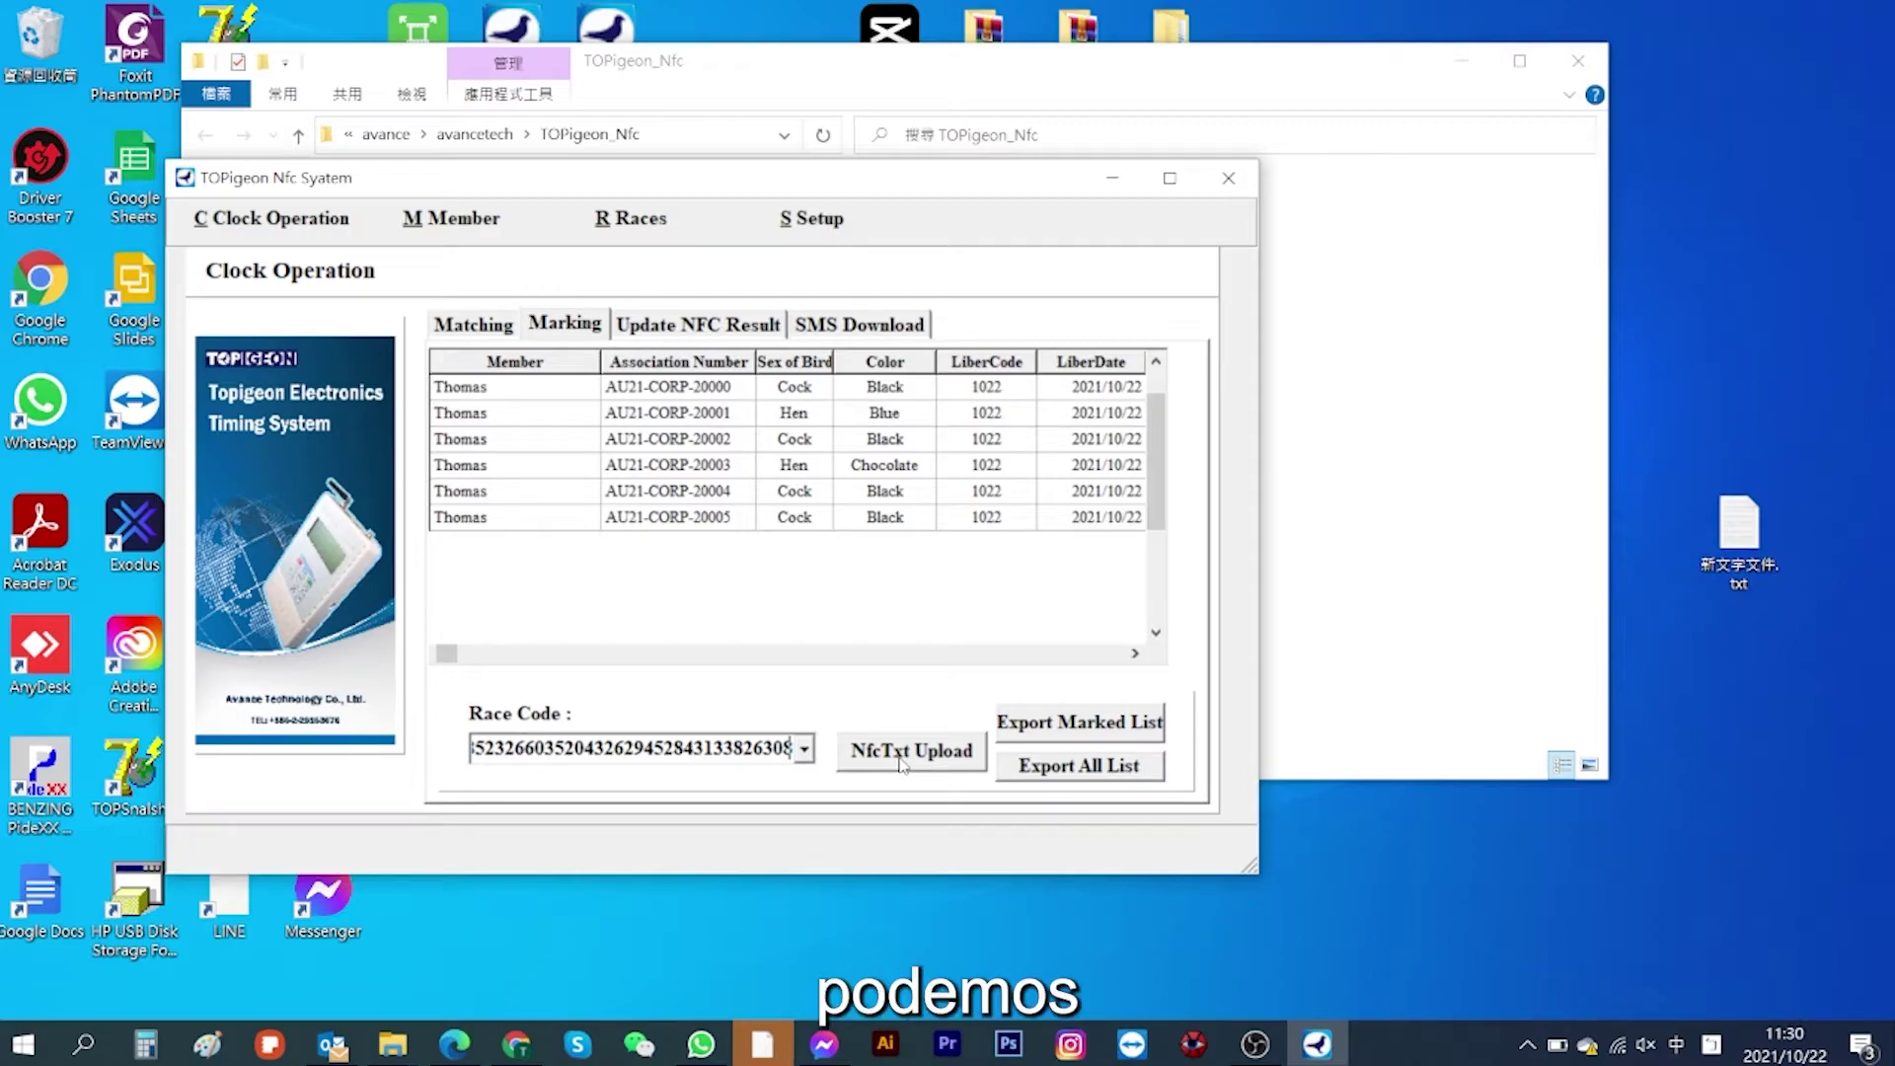
Step: Upload the six marked race 1022 birds, then review and close the maximized entry report
left_click(902, 761)
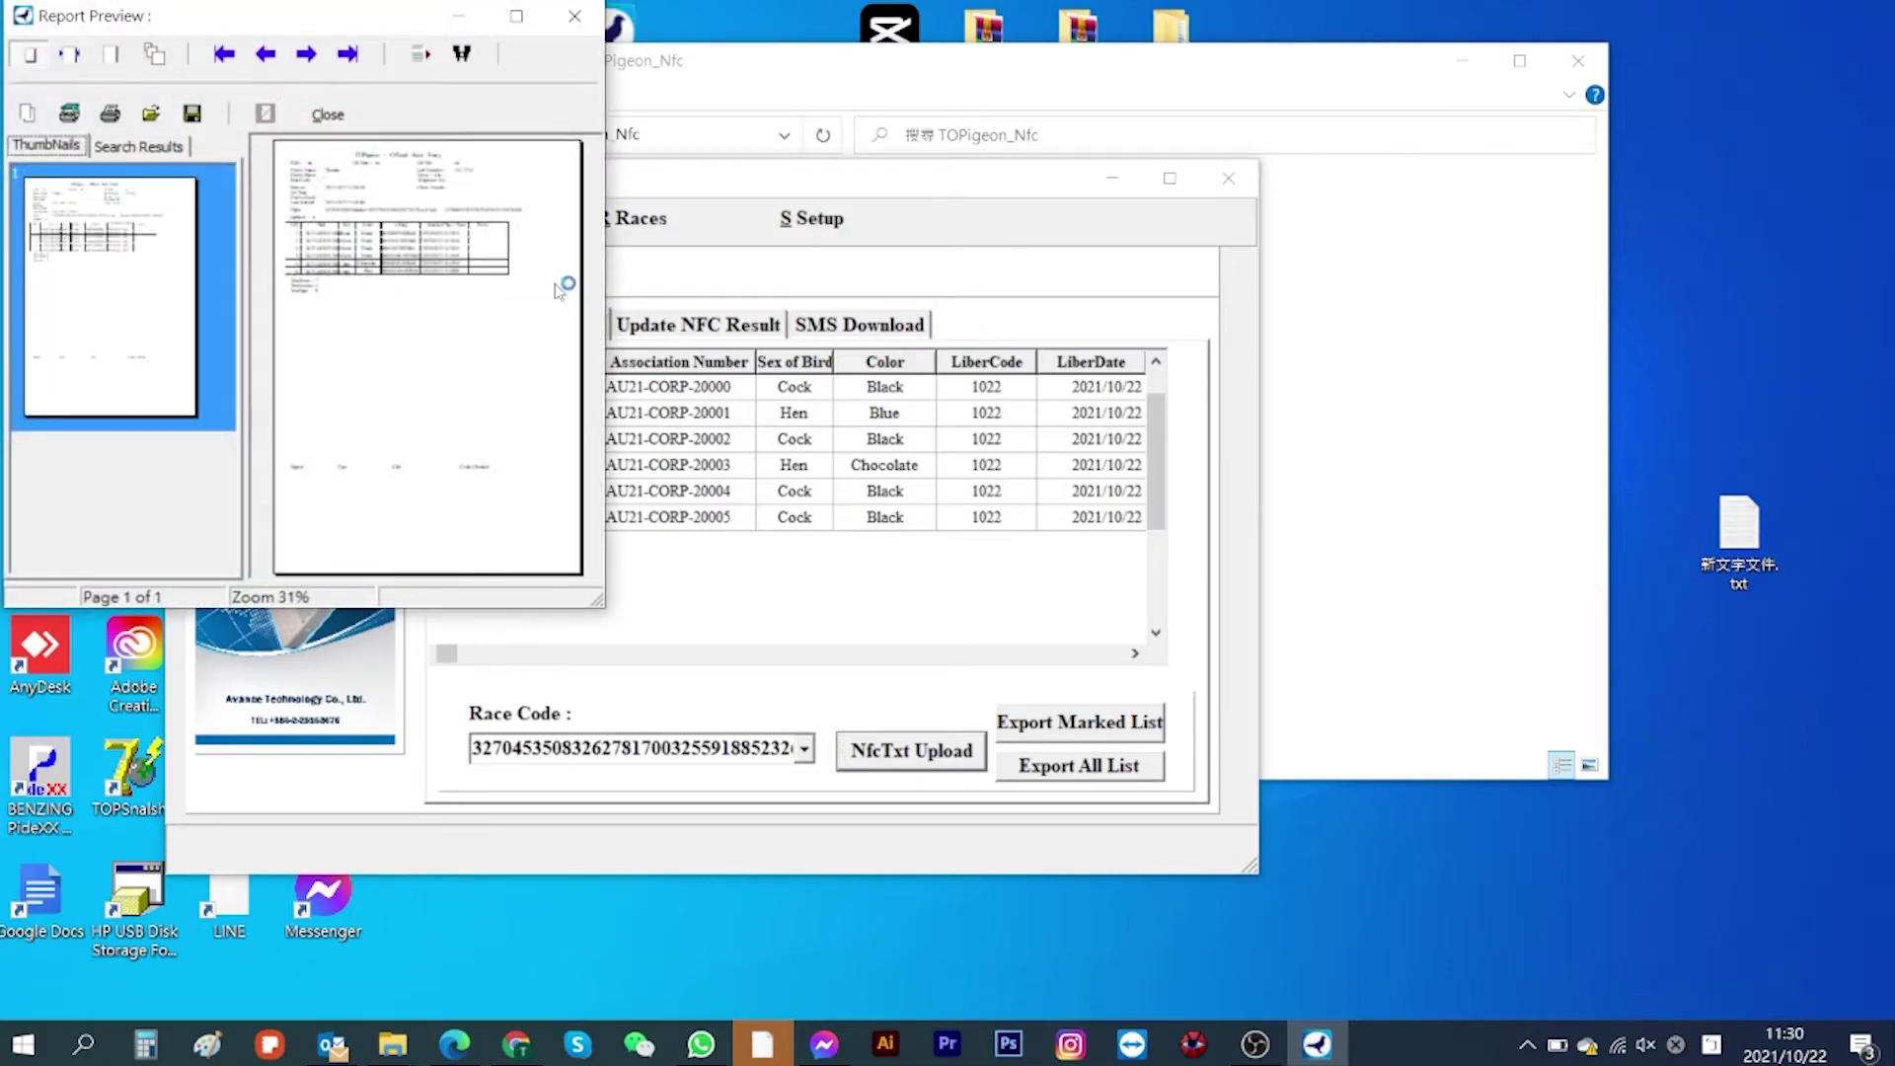
left_click(519, 17)
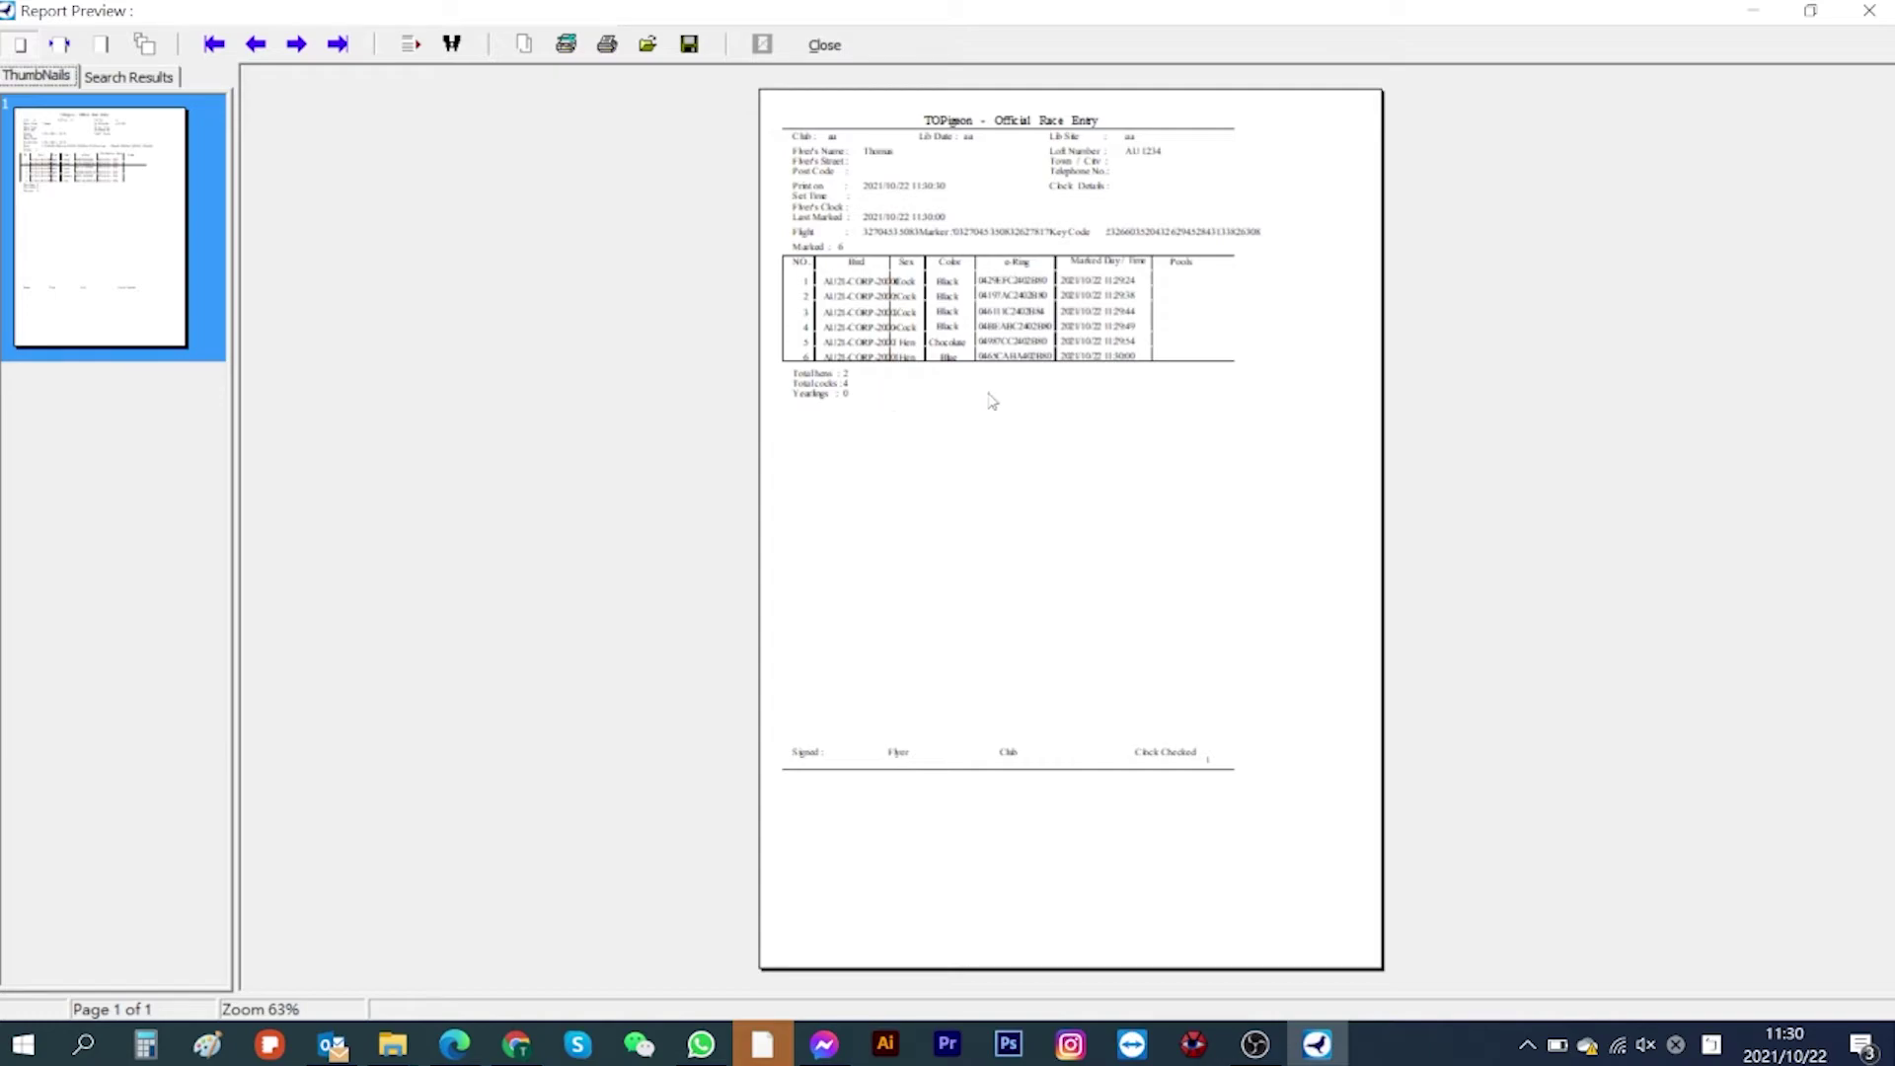
left_click(1868, 11)
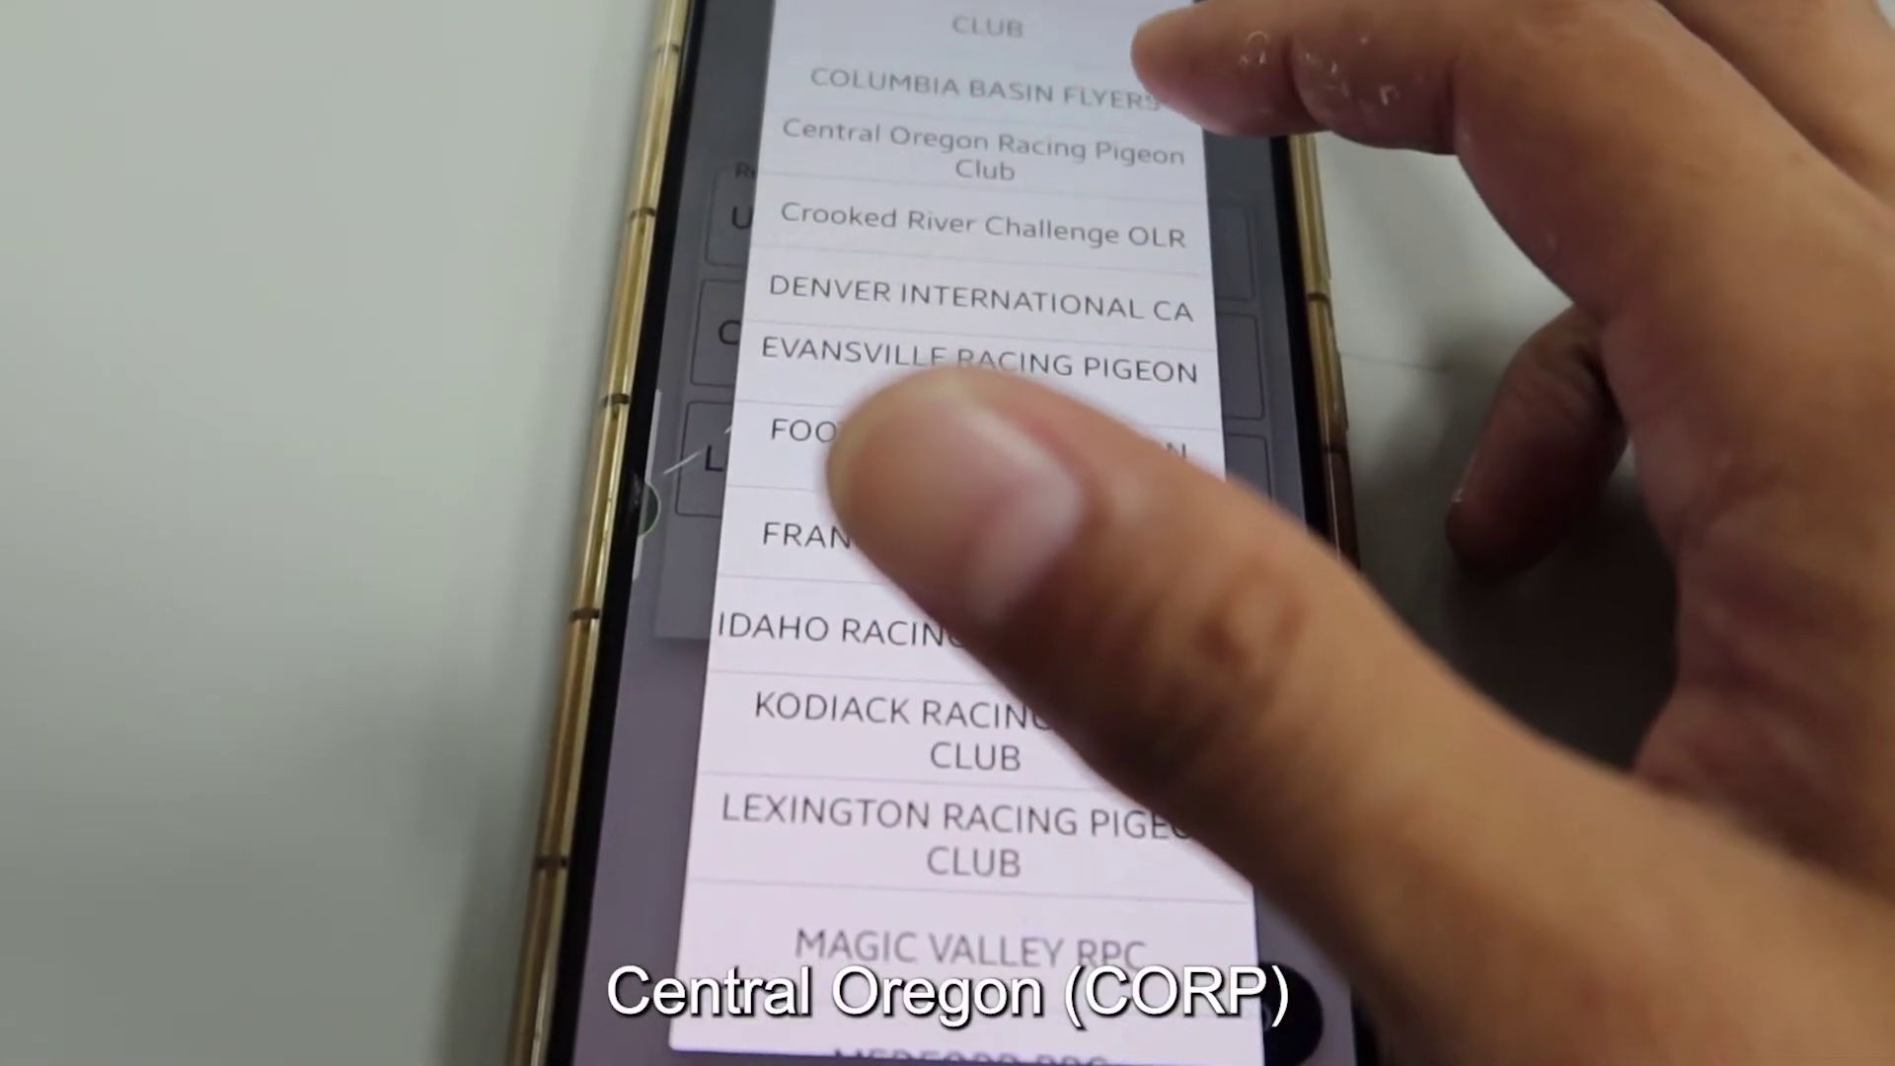
Step: Add Central Oregon Racing Pigeon Club with loft number 1234 and confirm
left_click(985, 153)
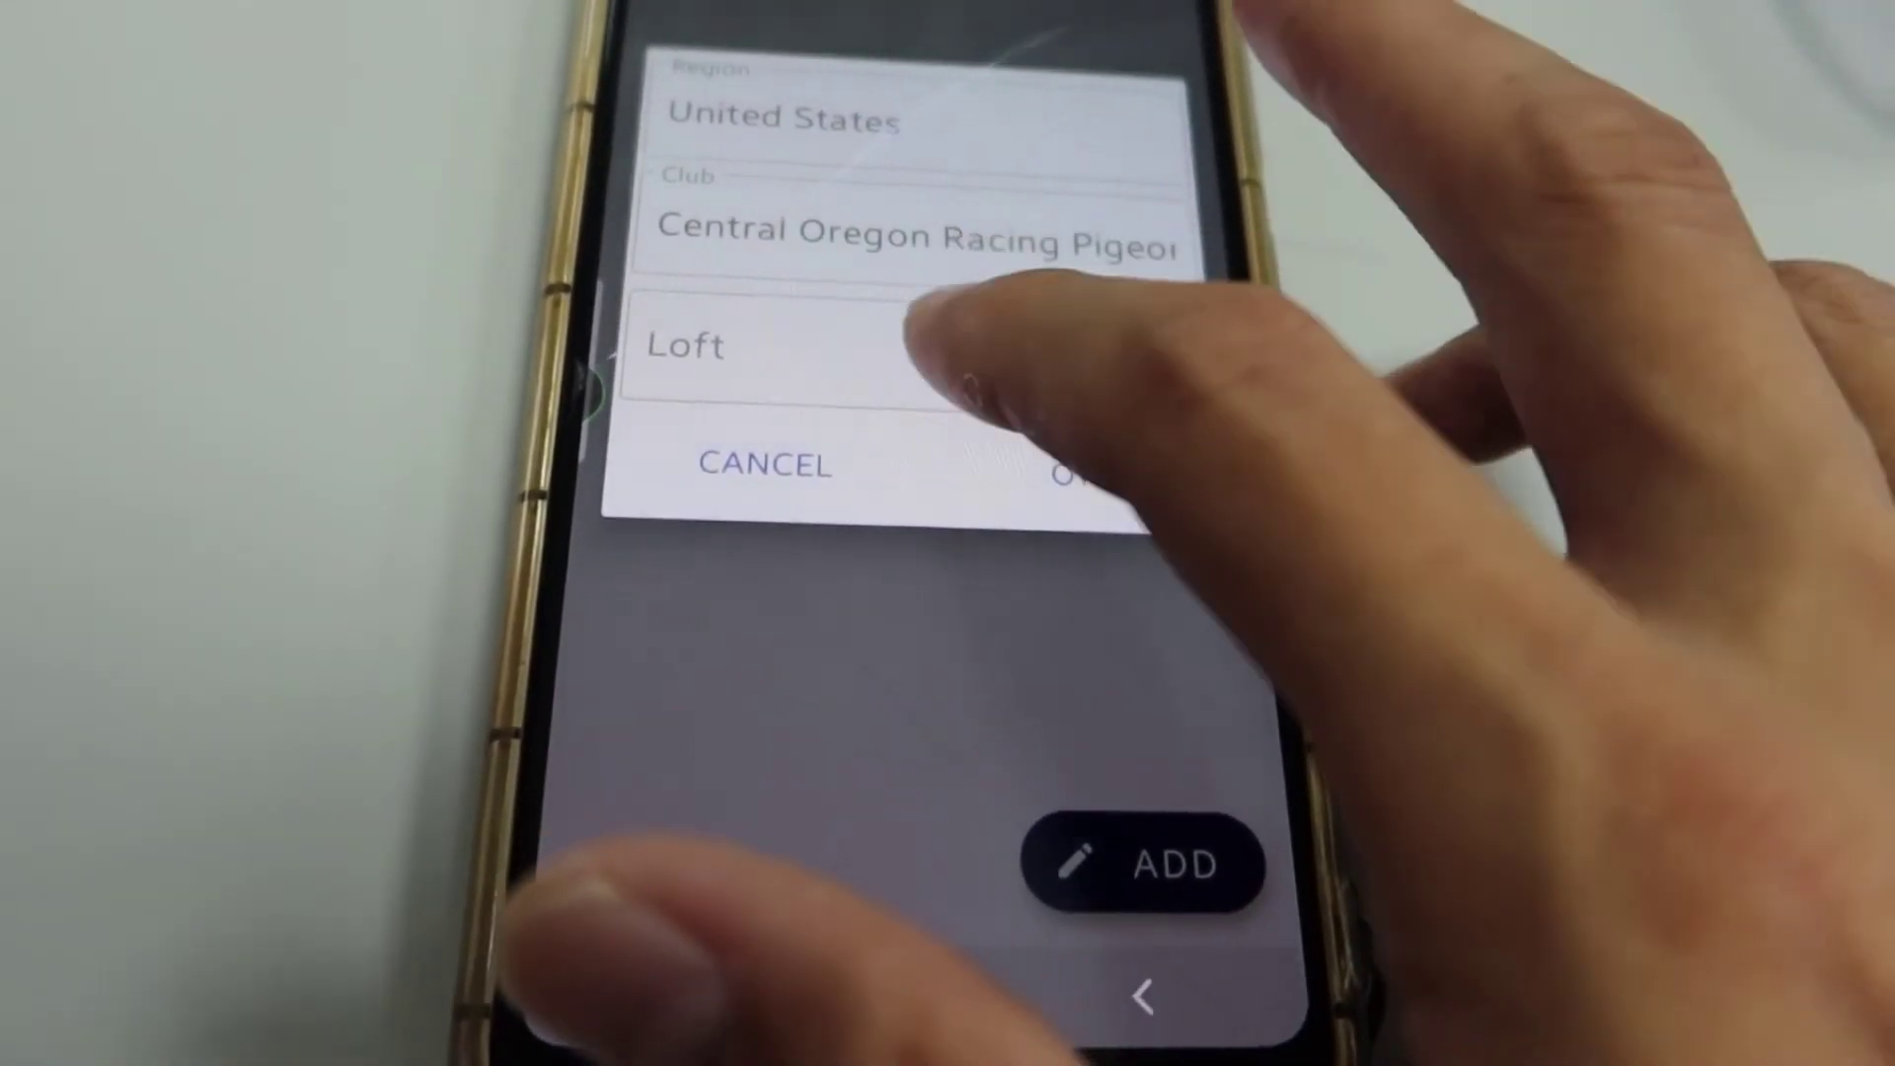
left_click(926, 344)
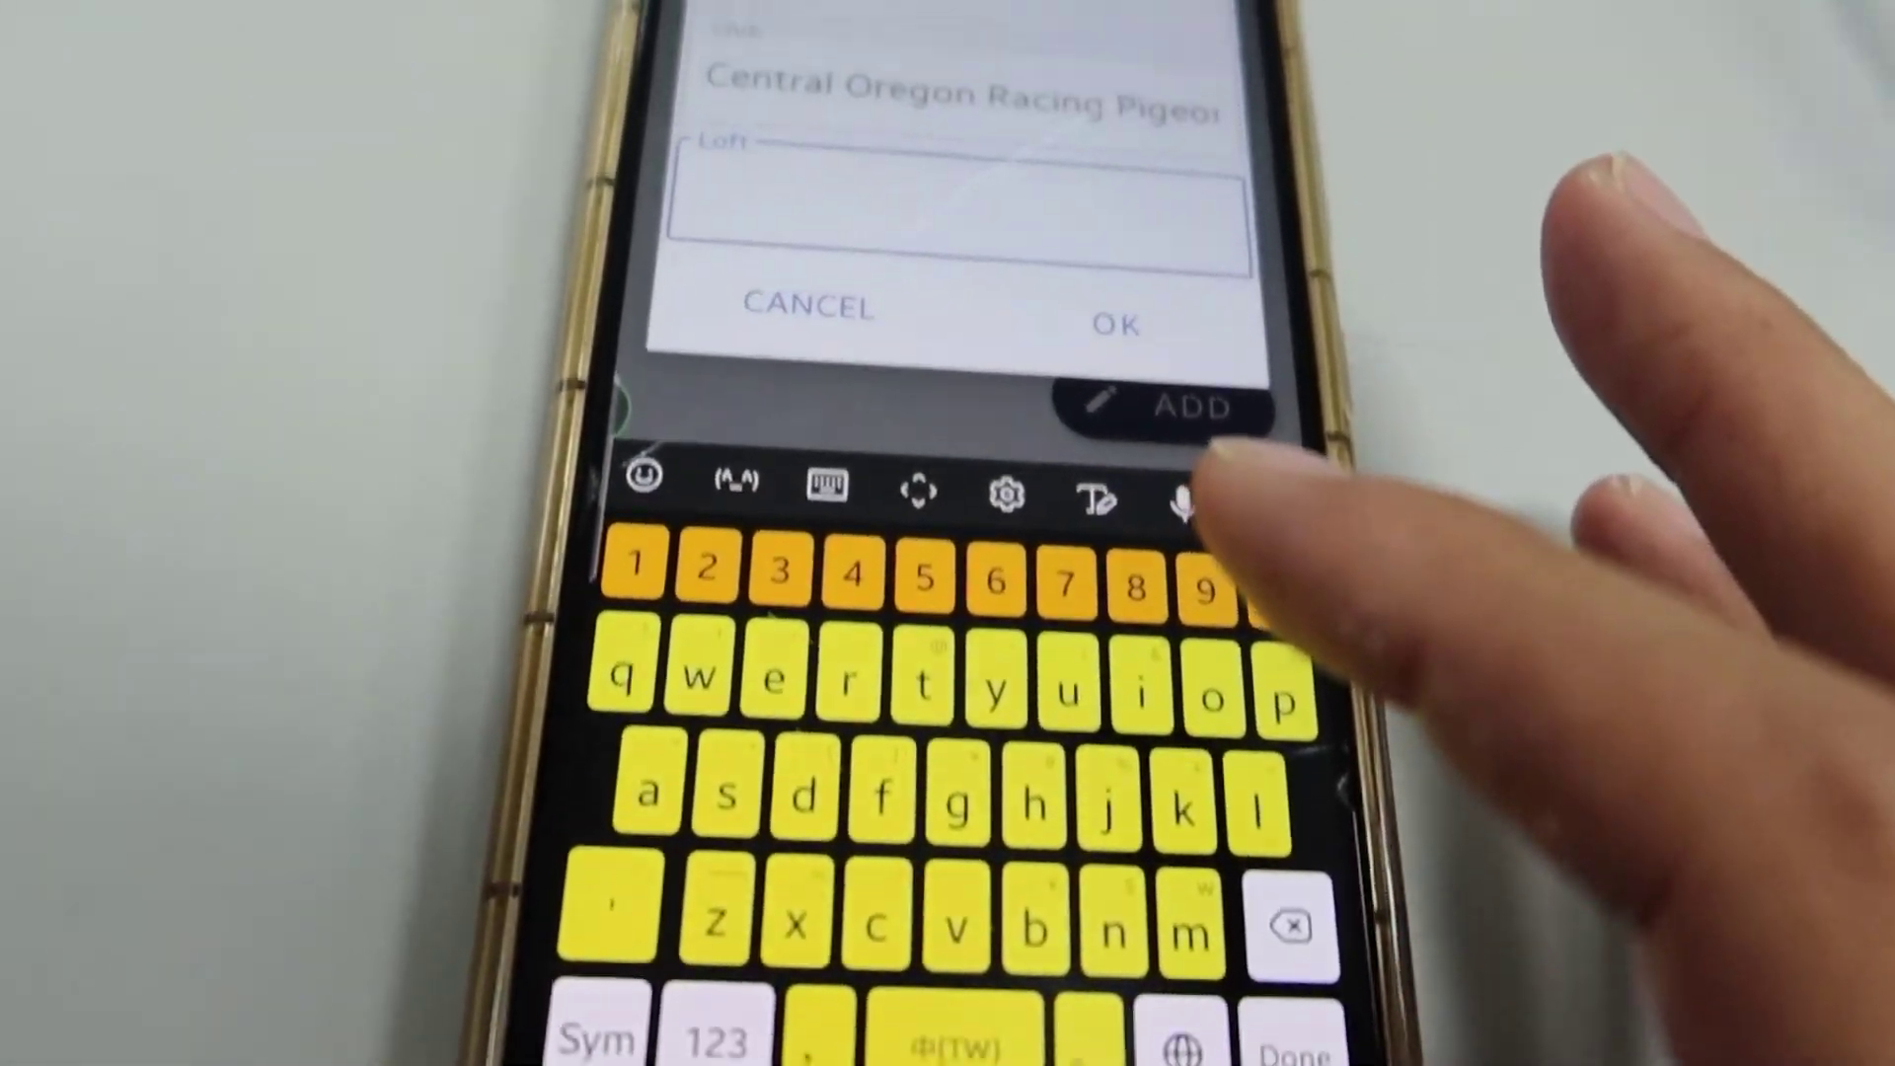
type("12")
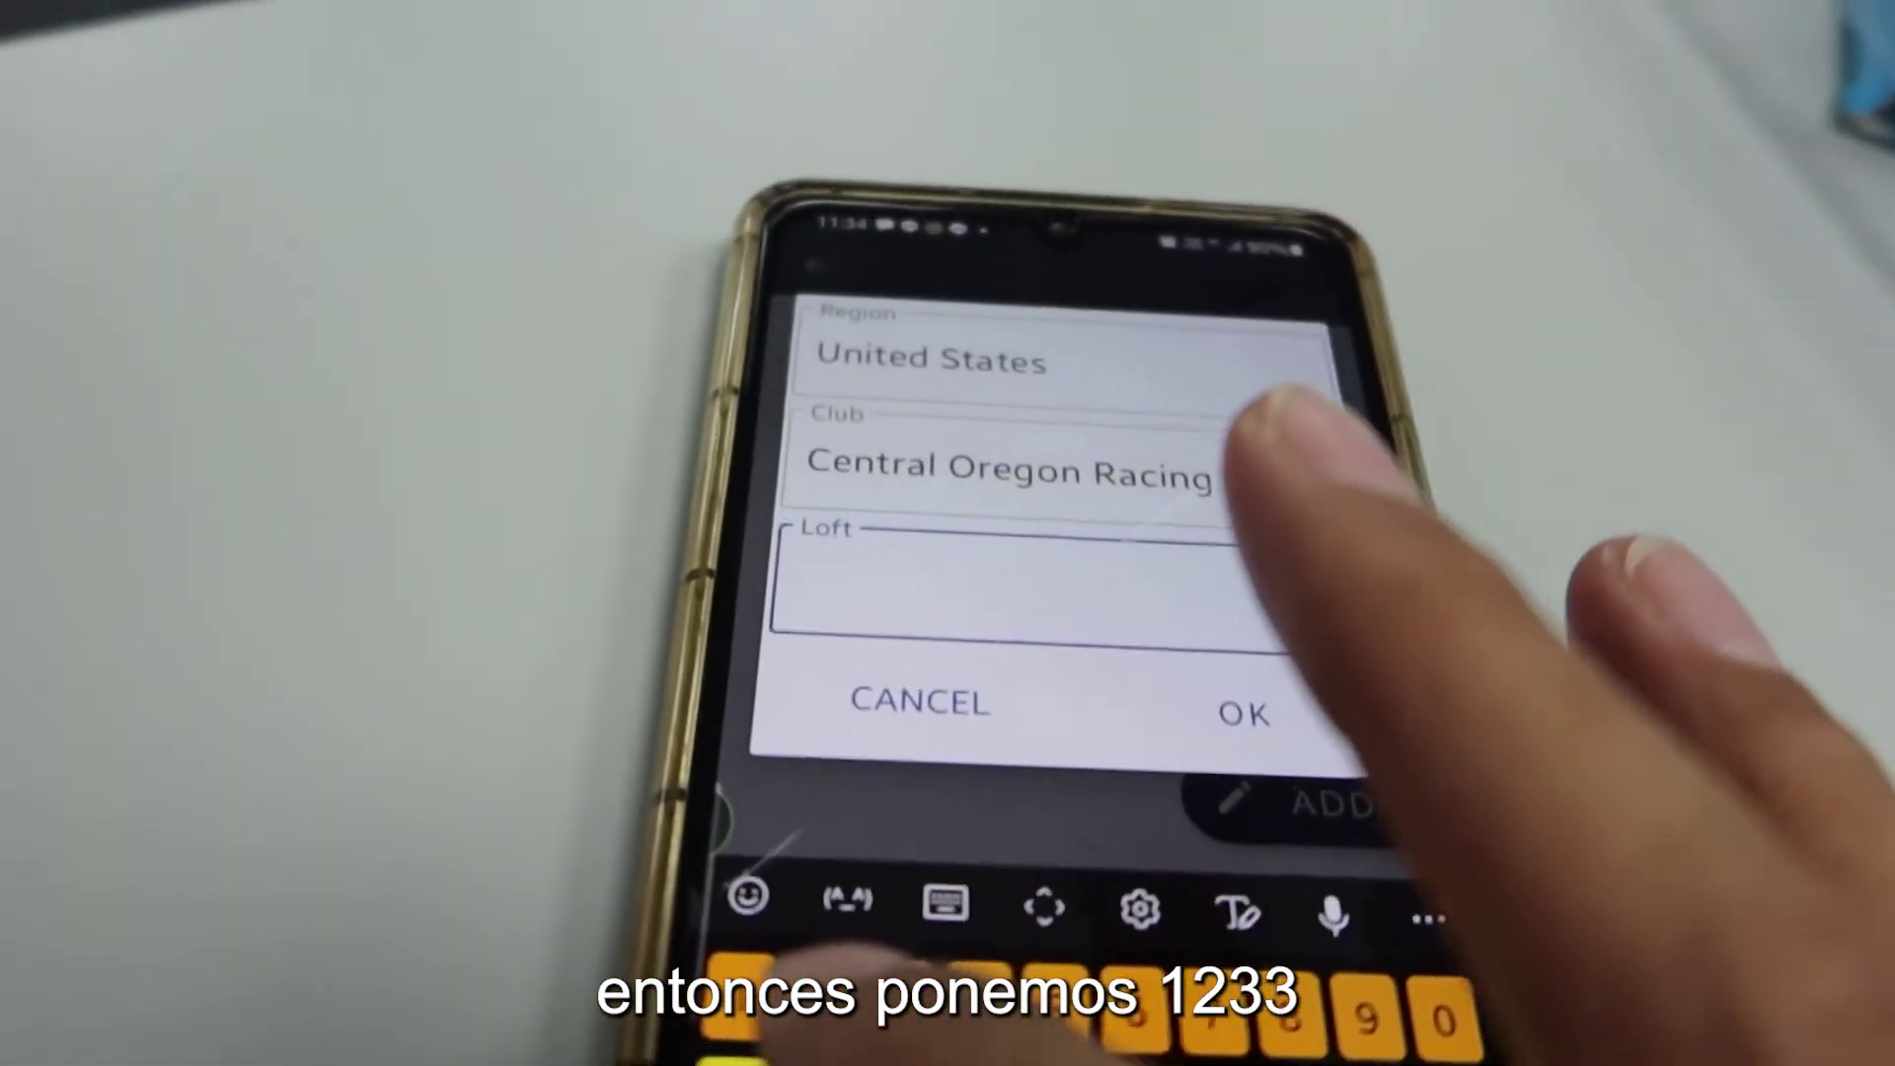
type("3")
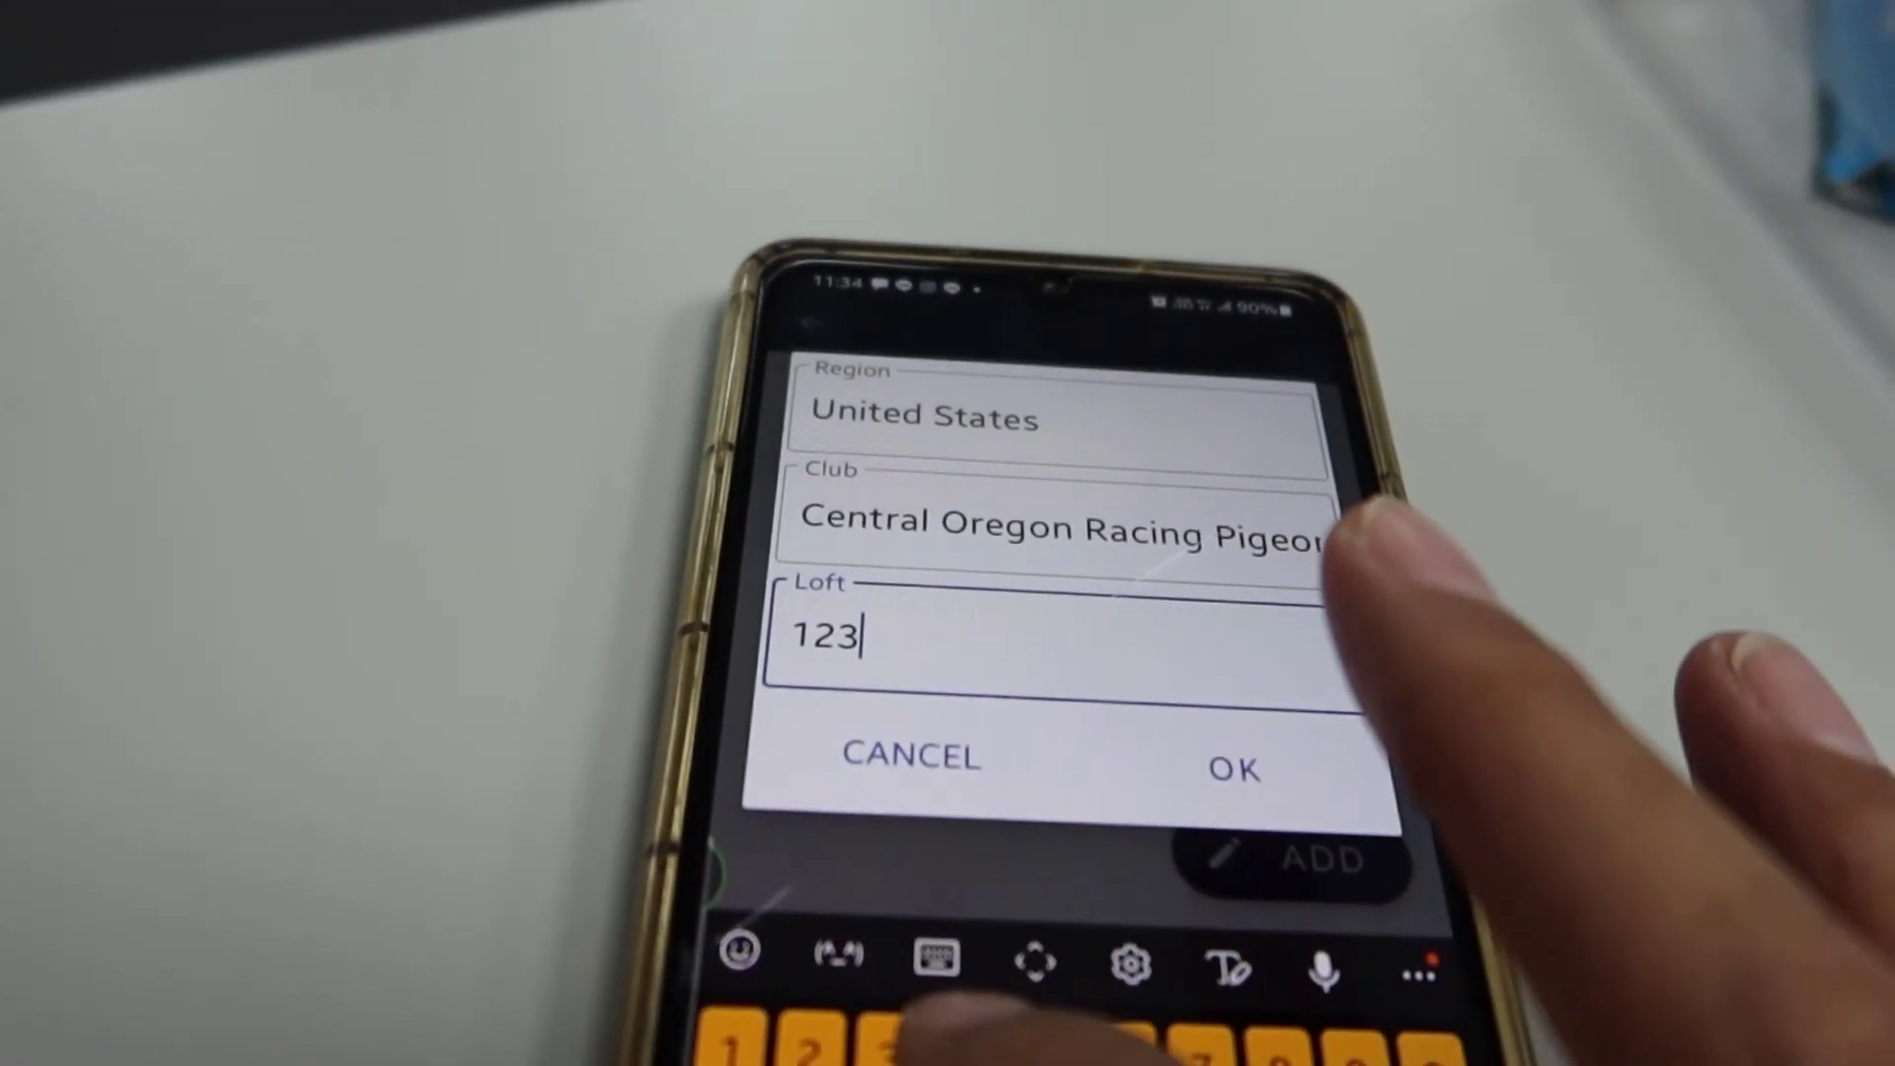
type("4")
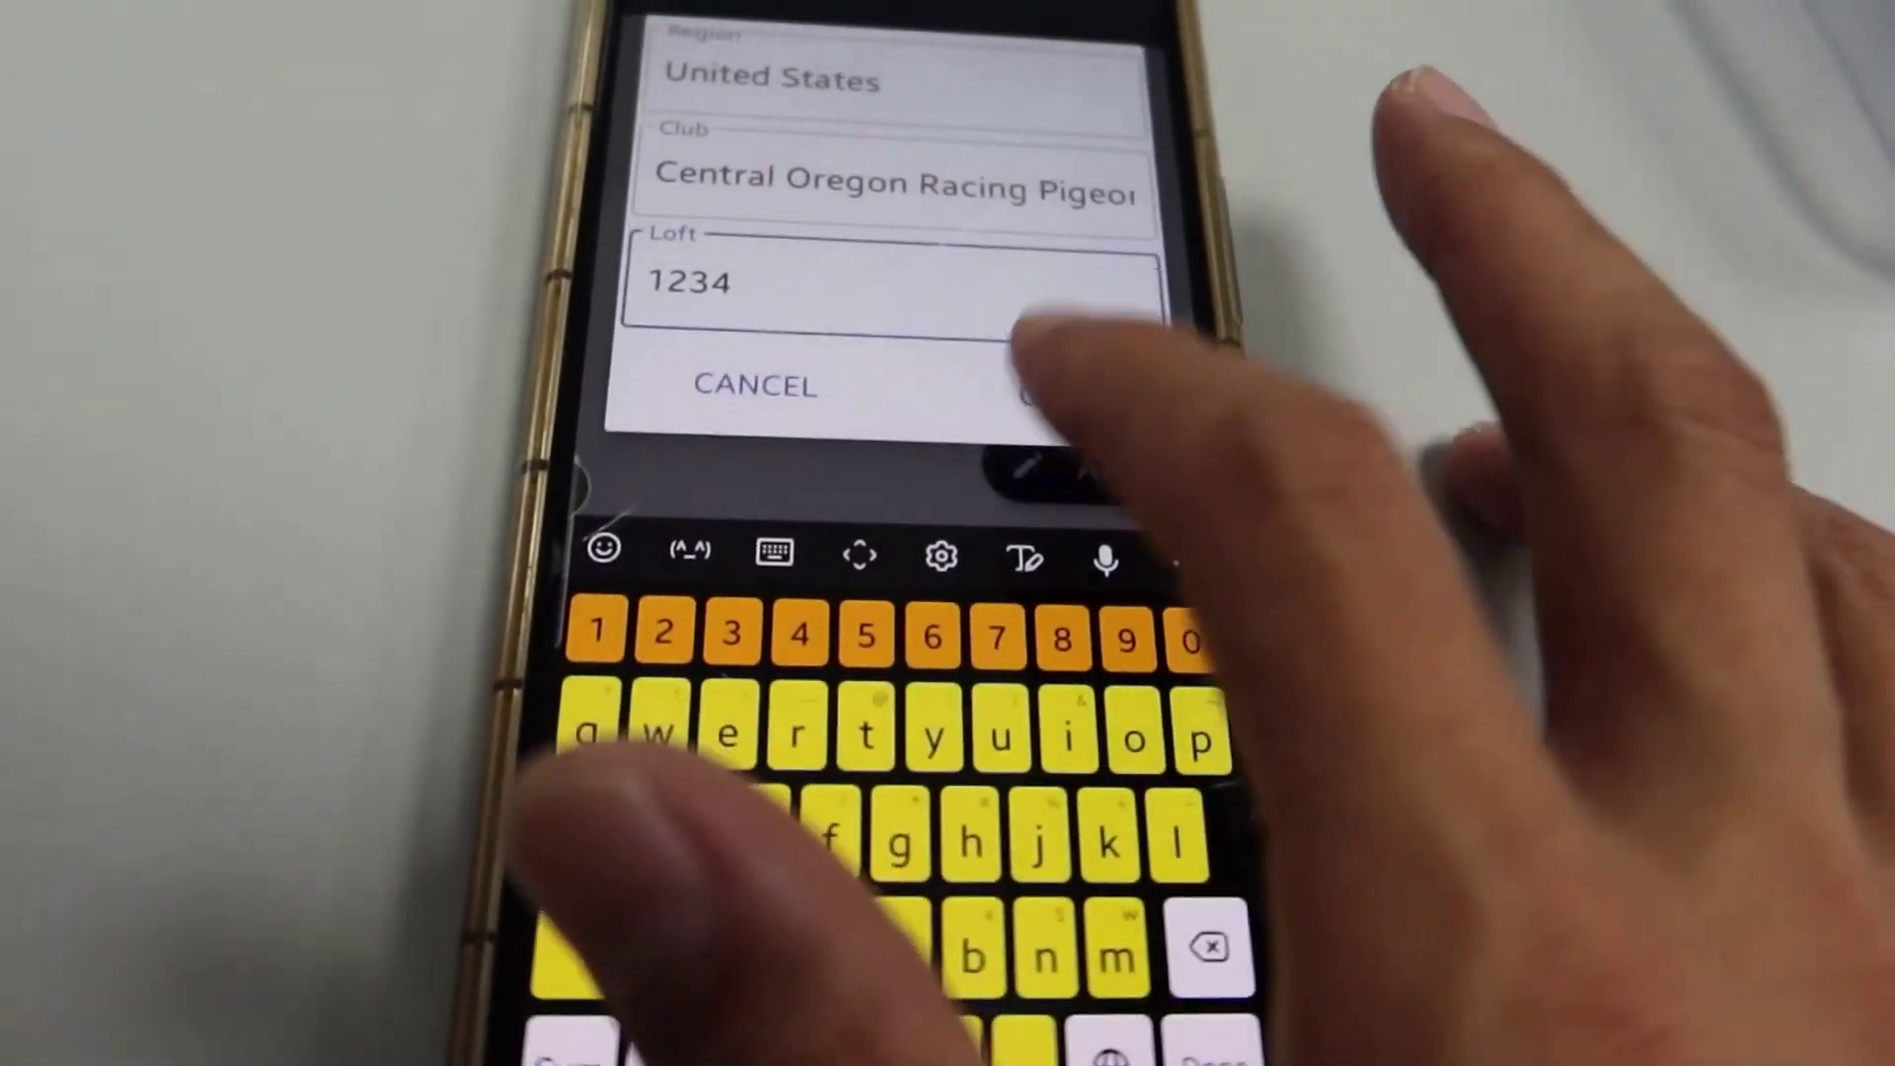
left_click(1080, 426)
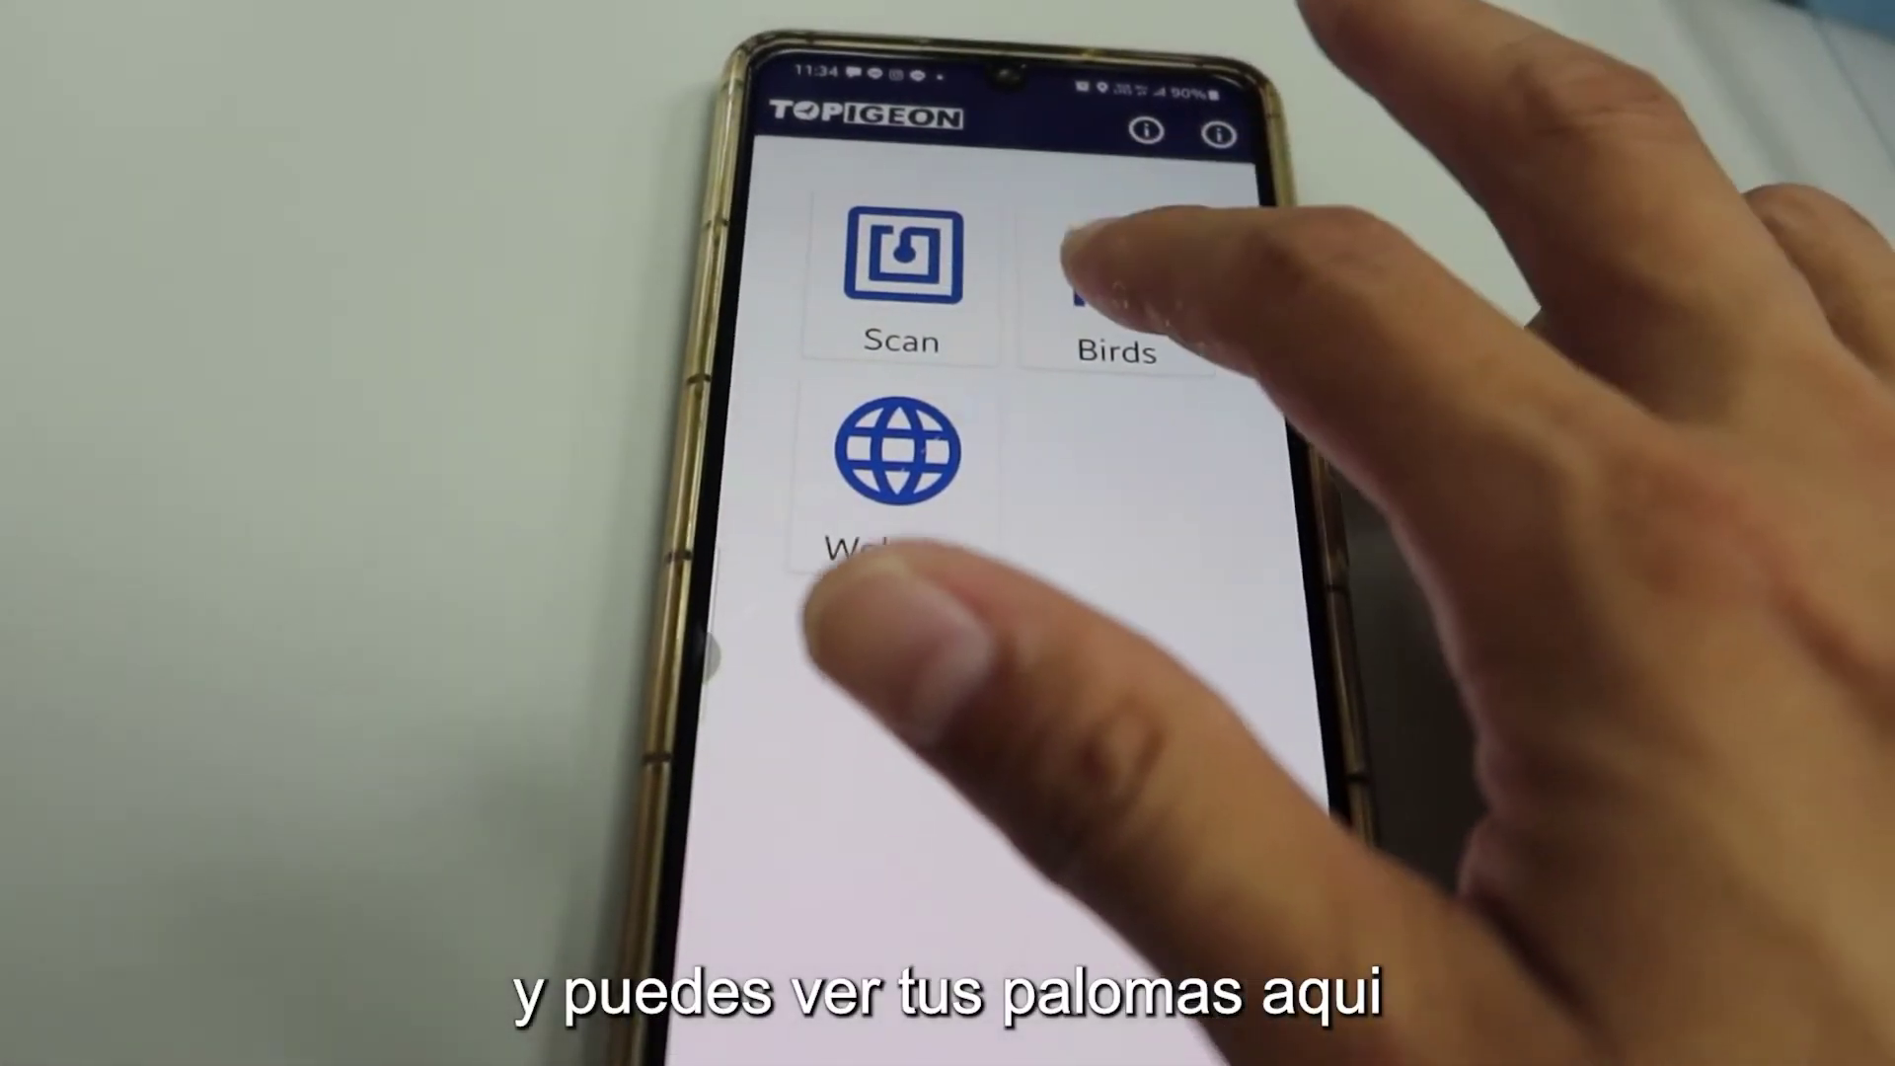
Step: Open Birds, then leave and relaunch TOPigeon to reopen the six AU21-CORP birds
left_click(1110, 290)
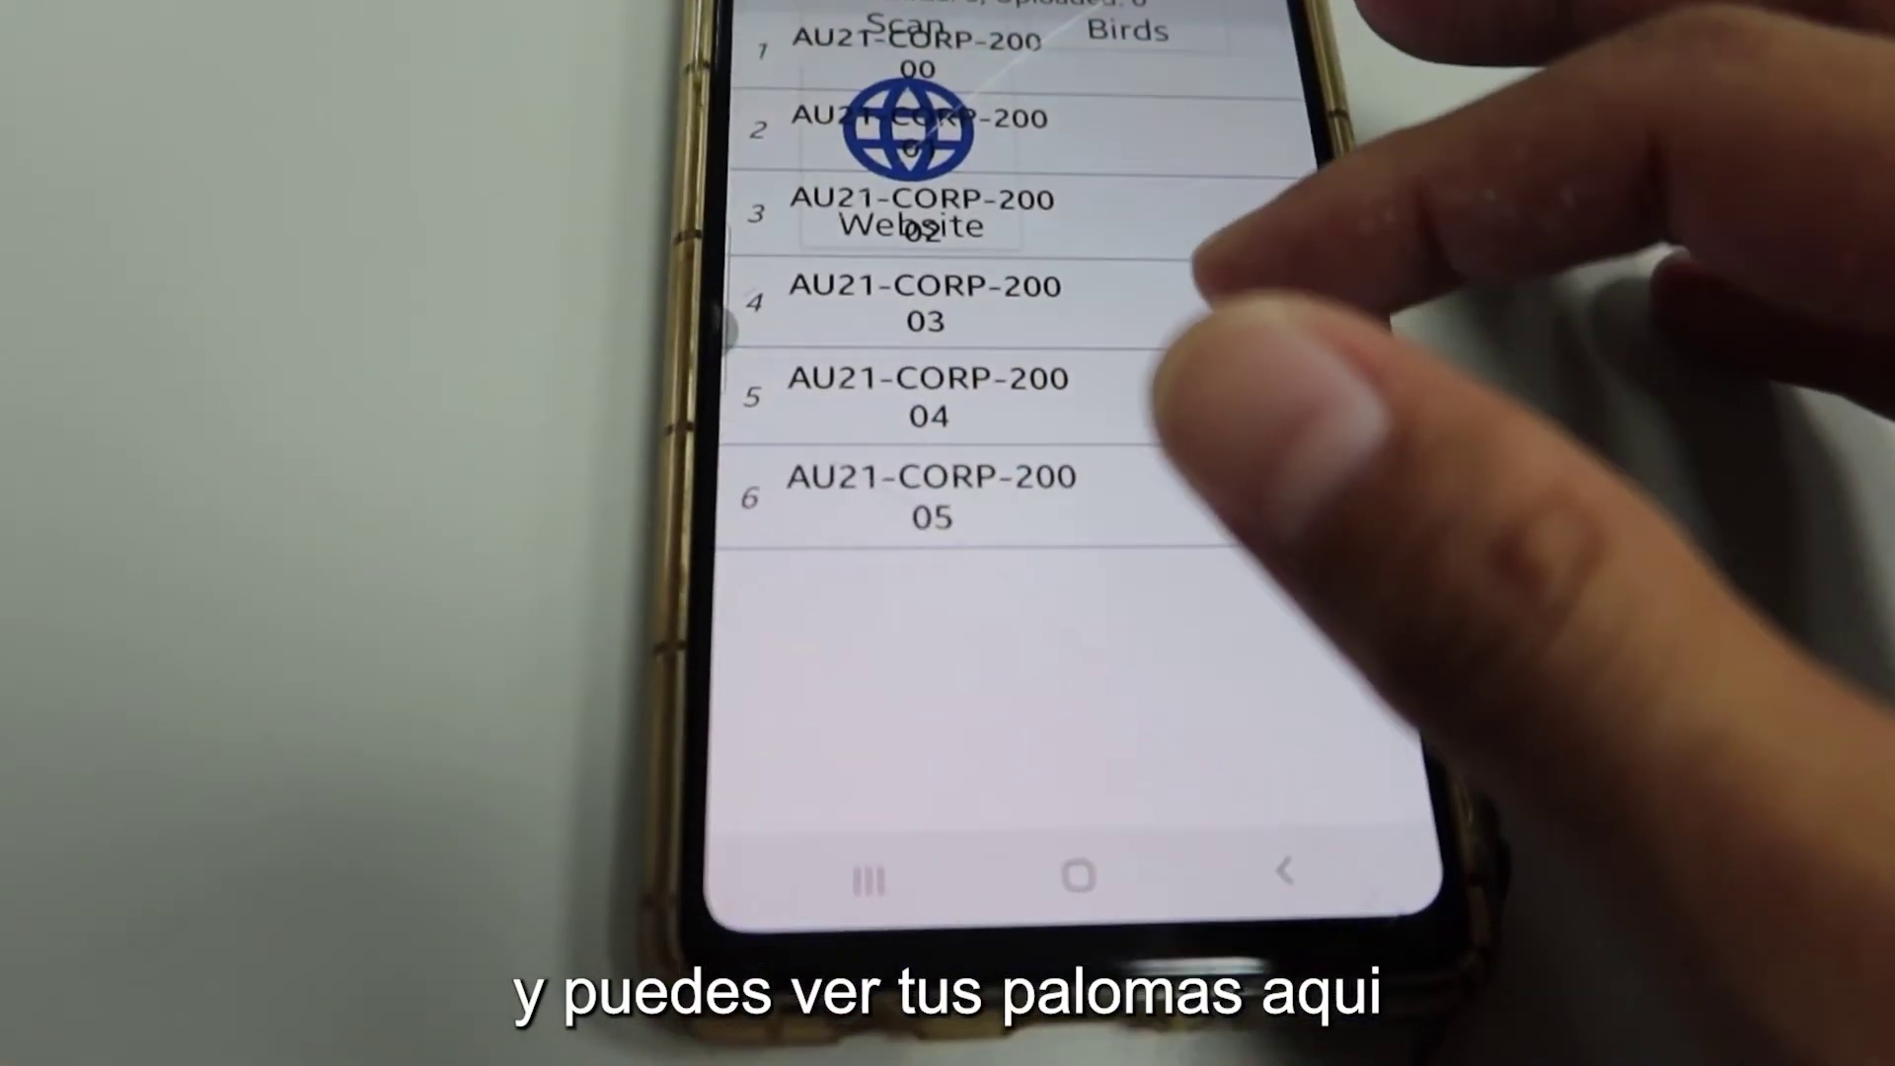
scroll(947, 445, "down", 2)
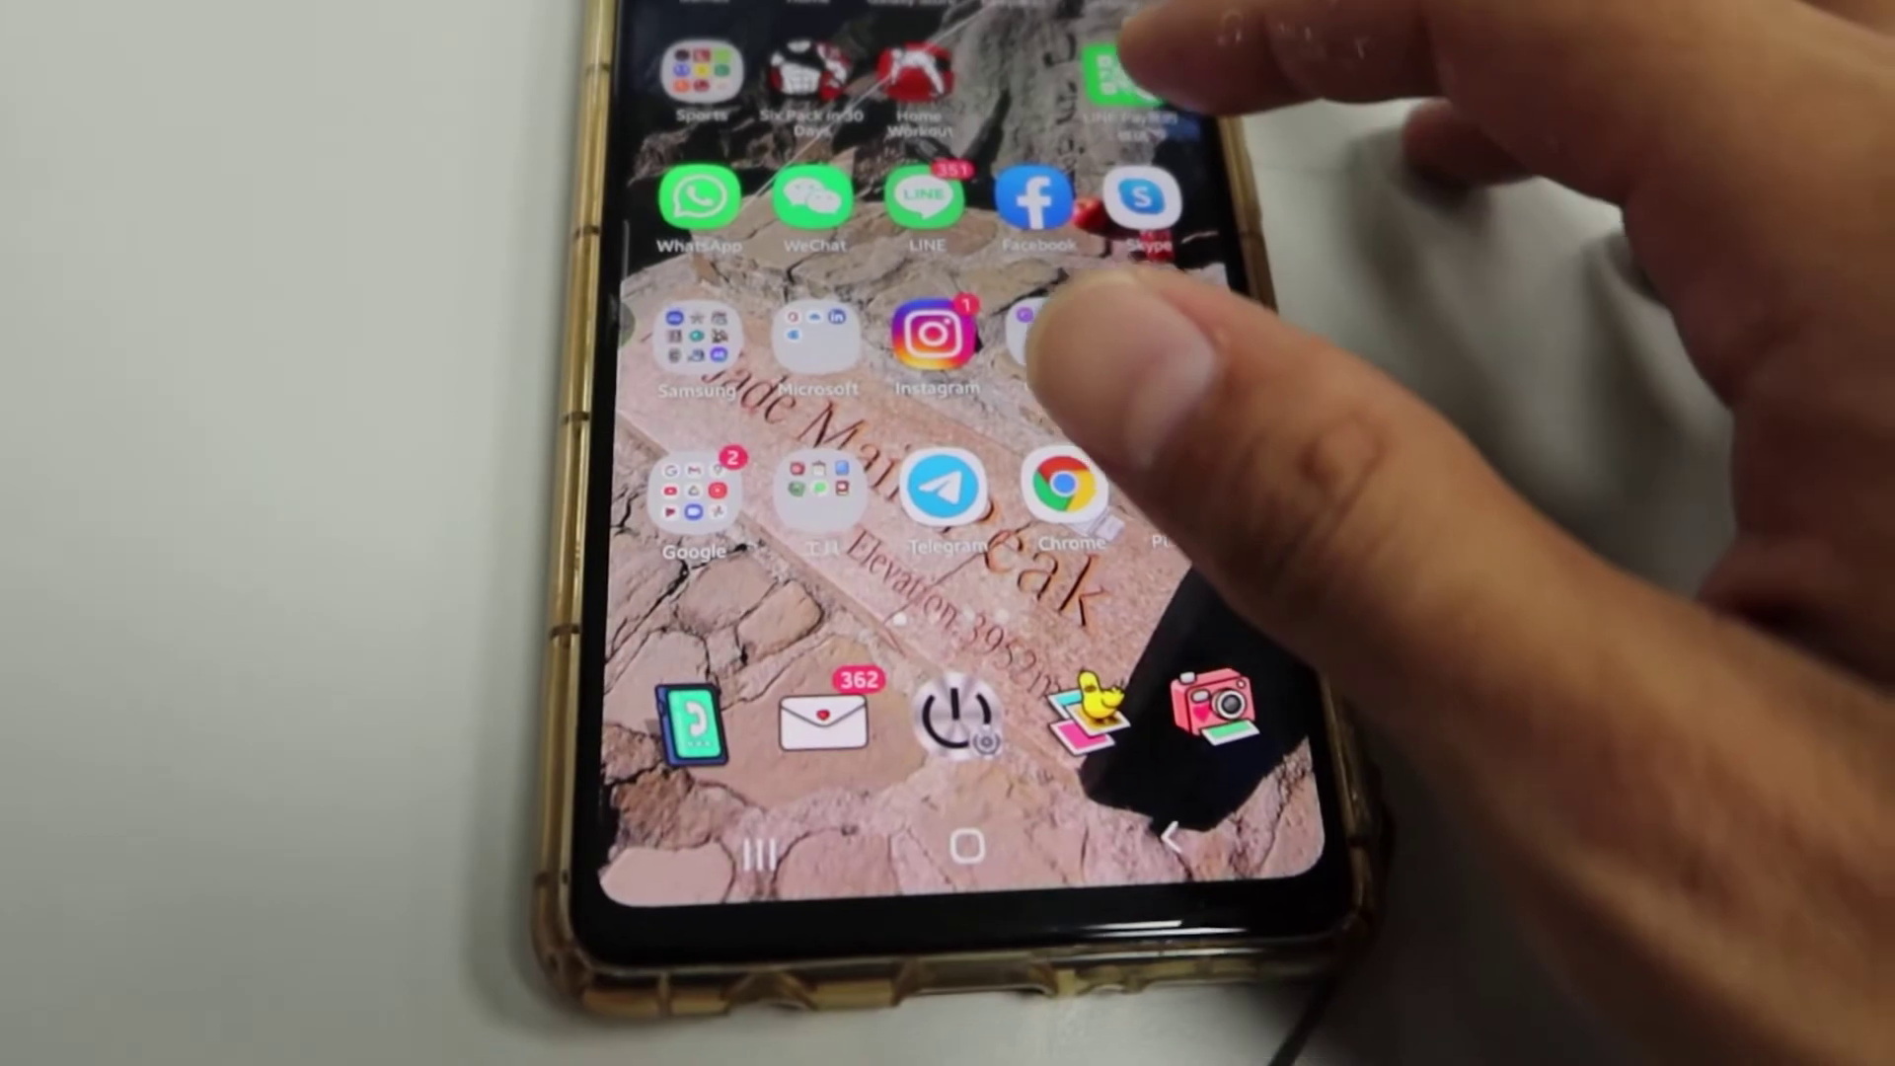
left_click_drag(1104, 355, 948, 90)
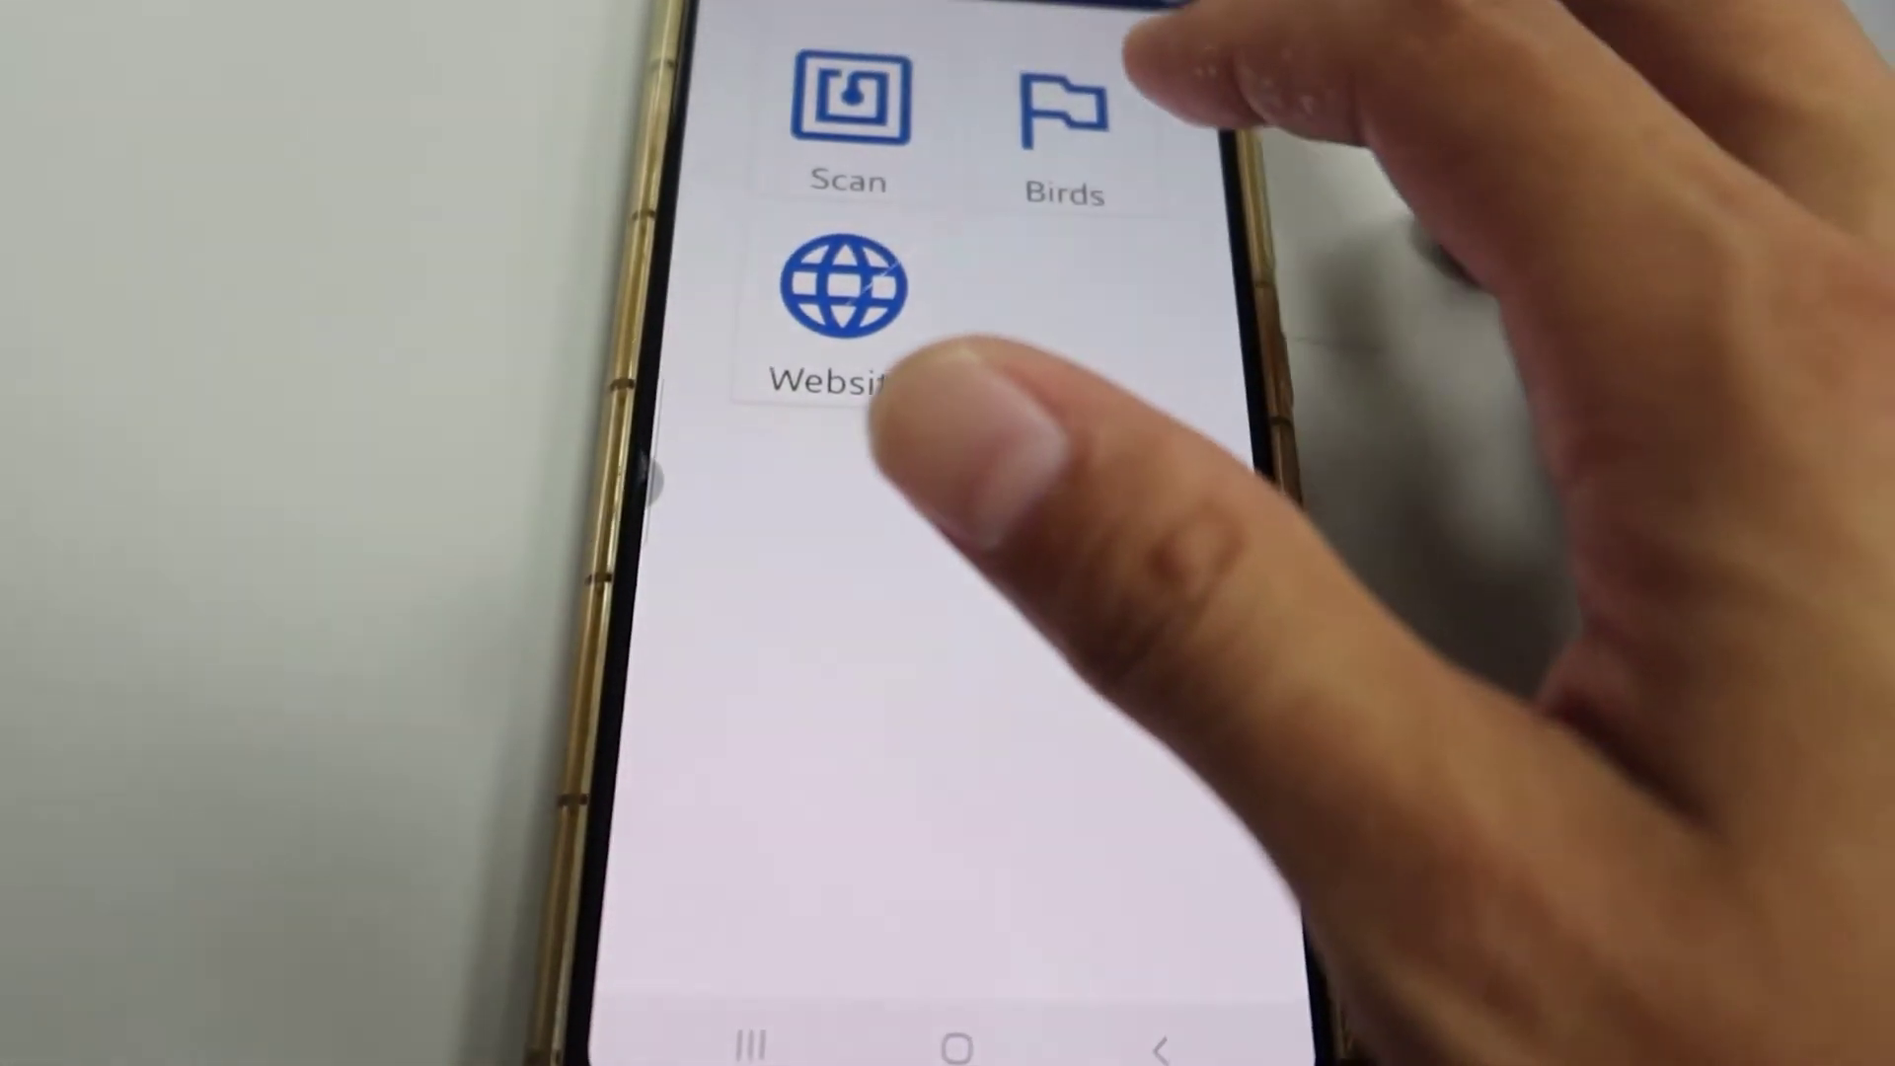
left_click(1057, 133)
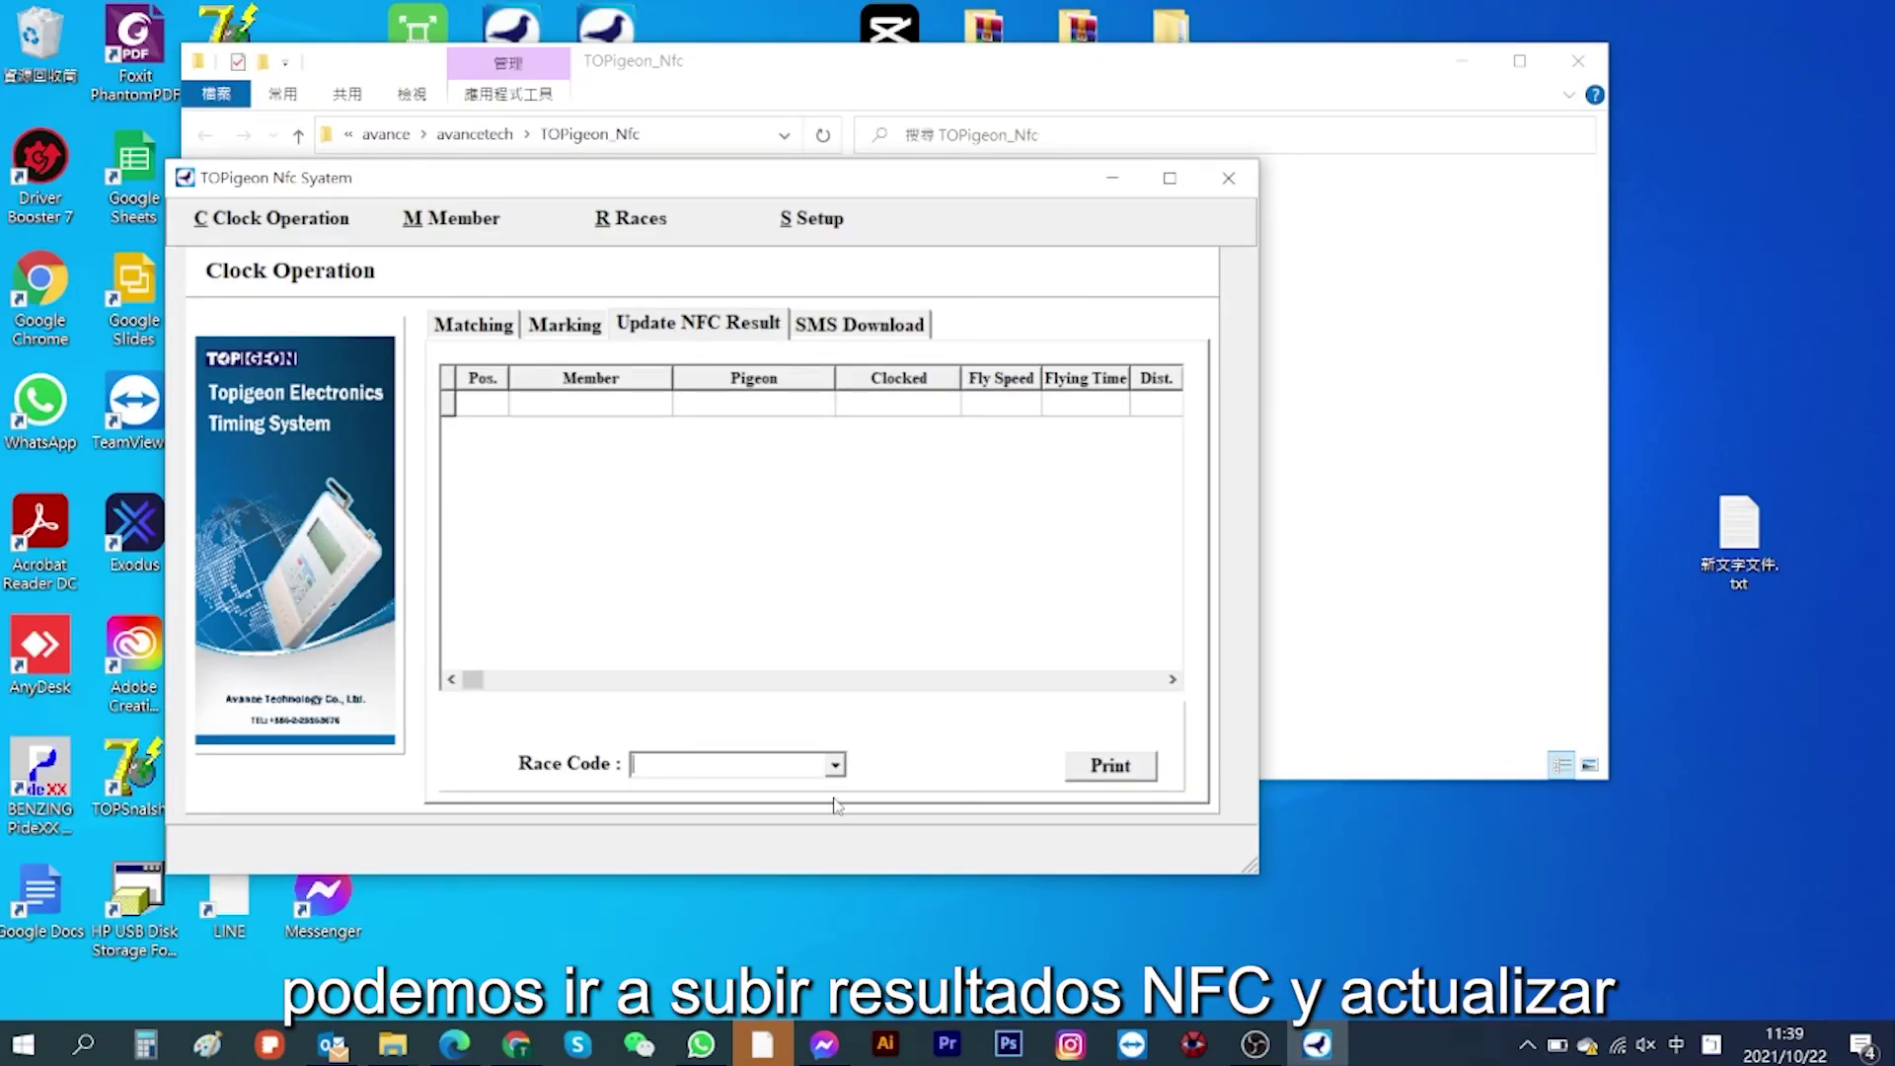
Step: Open the Race Code list on the NFC result page to offer race 1022
left_click(837, 767)
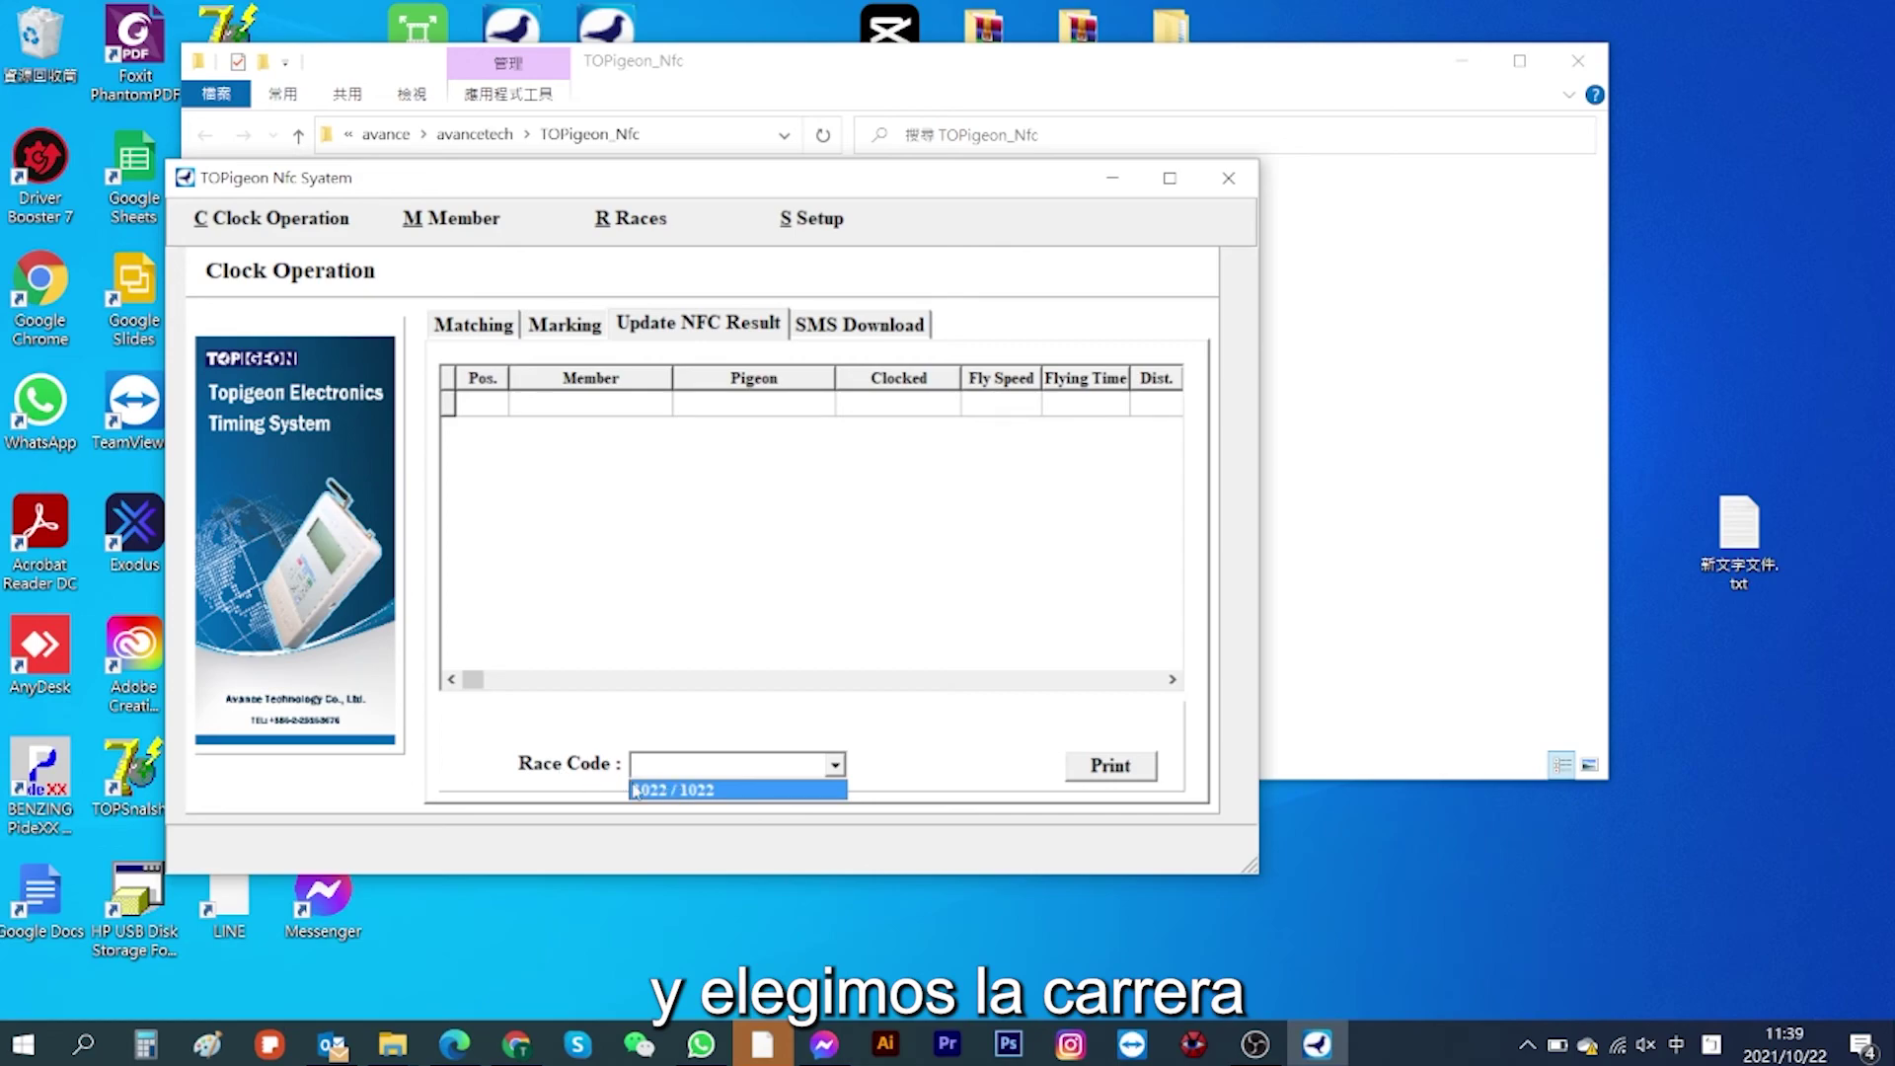